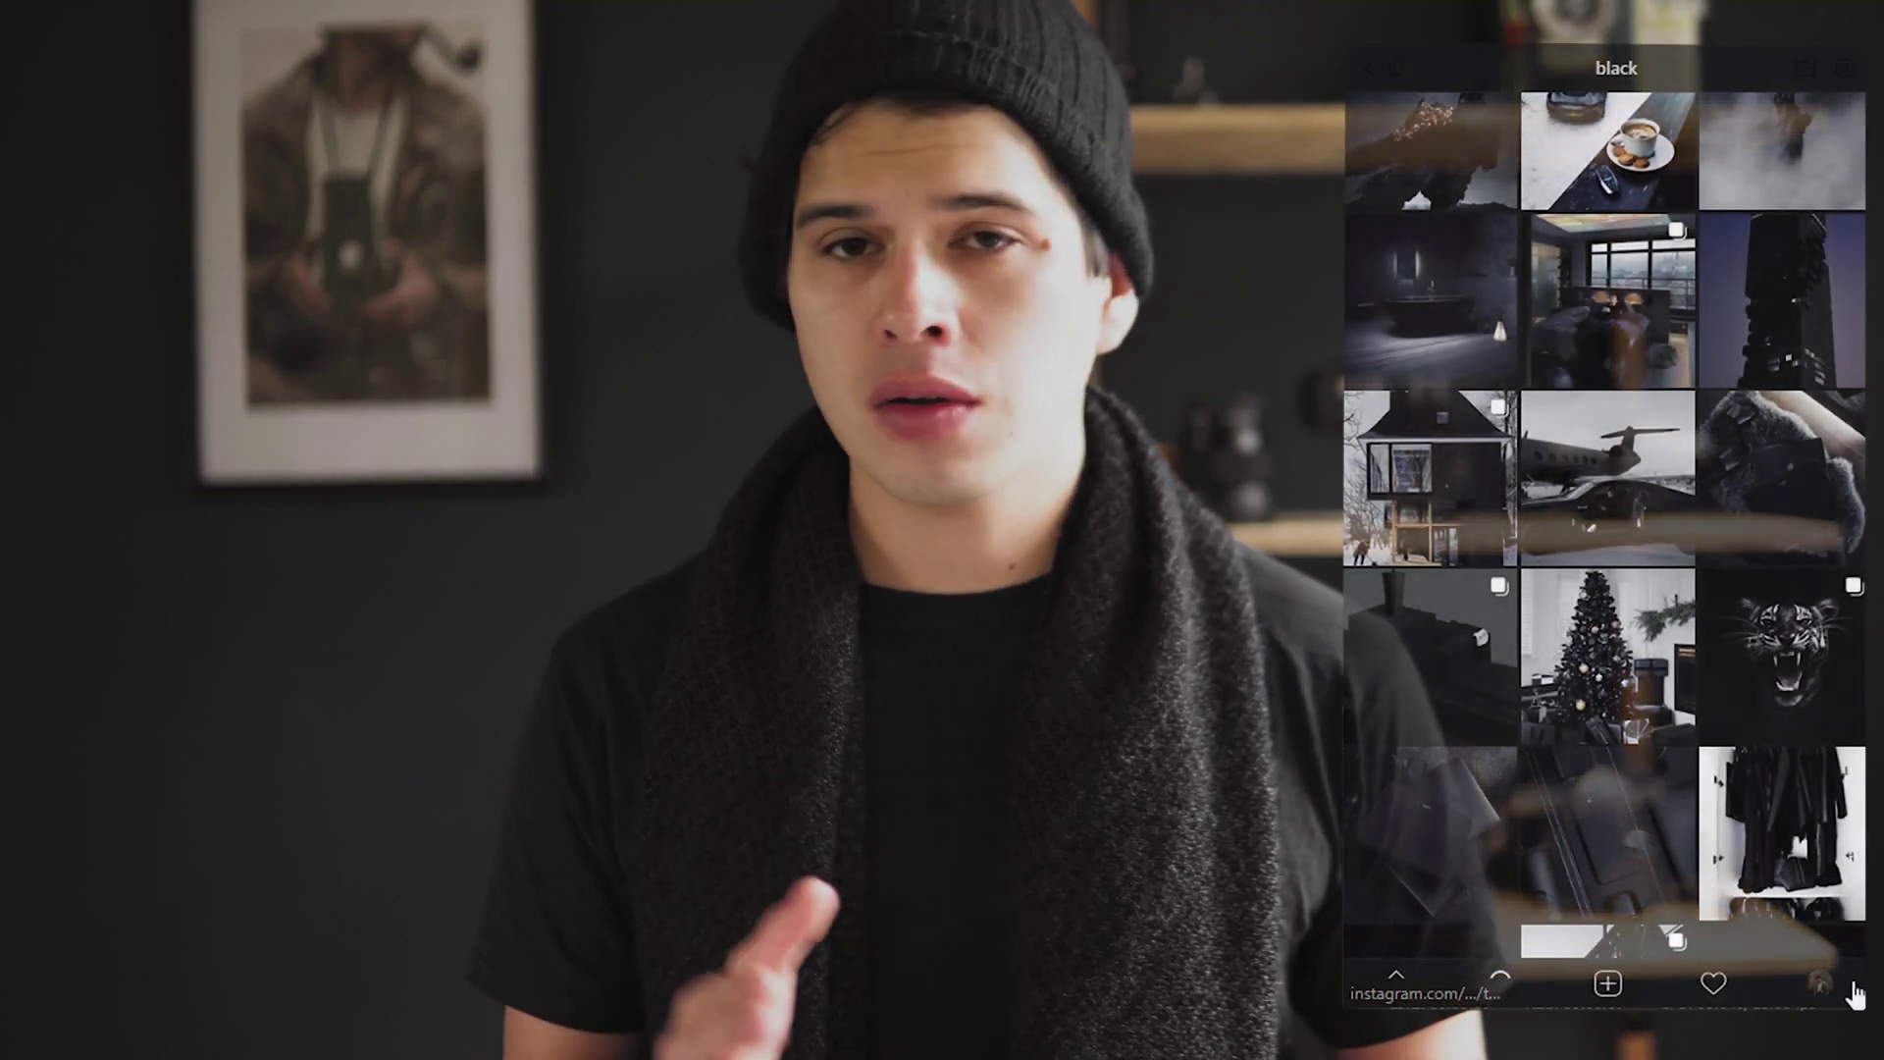
Browse the black profile grid, previewing the BLVCK phone post and the black Porsche post.
scroll(1855, 993, "down", 5)
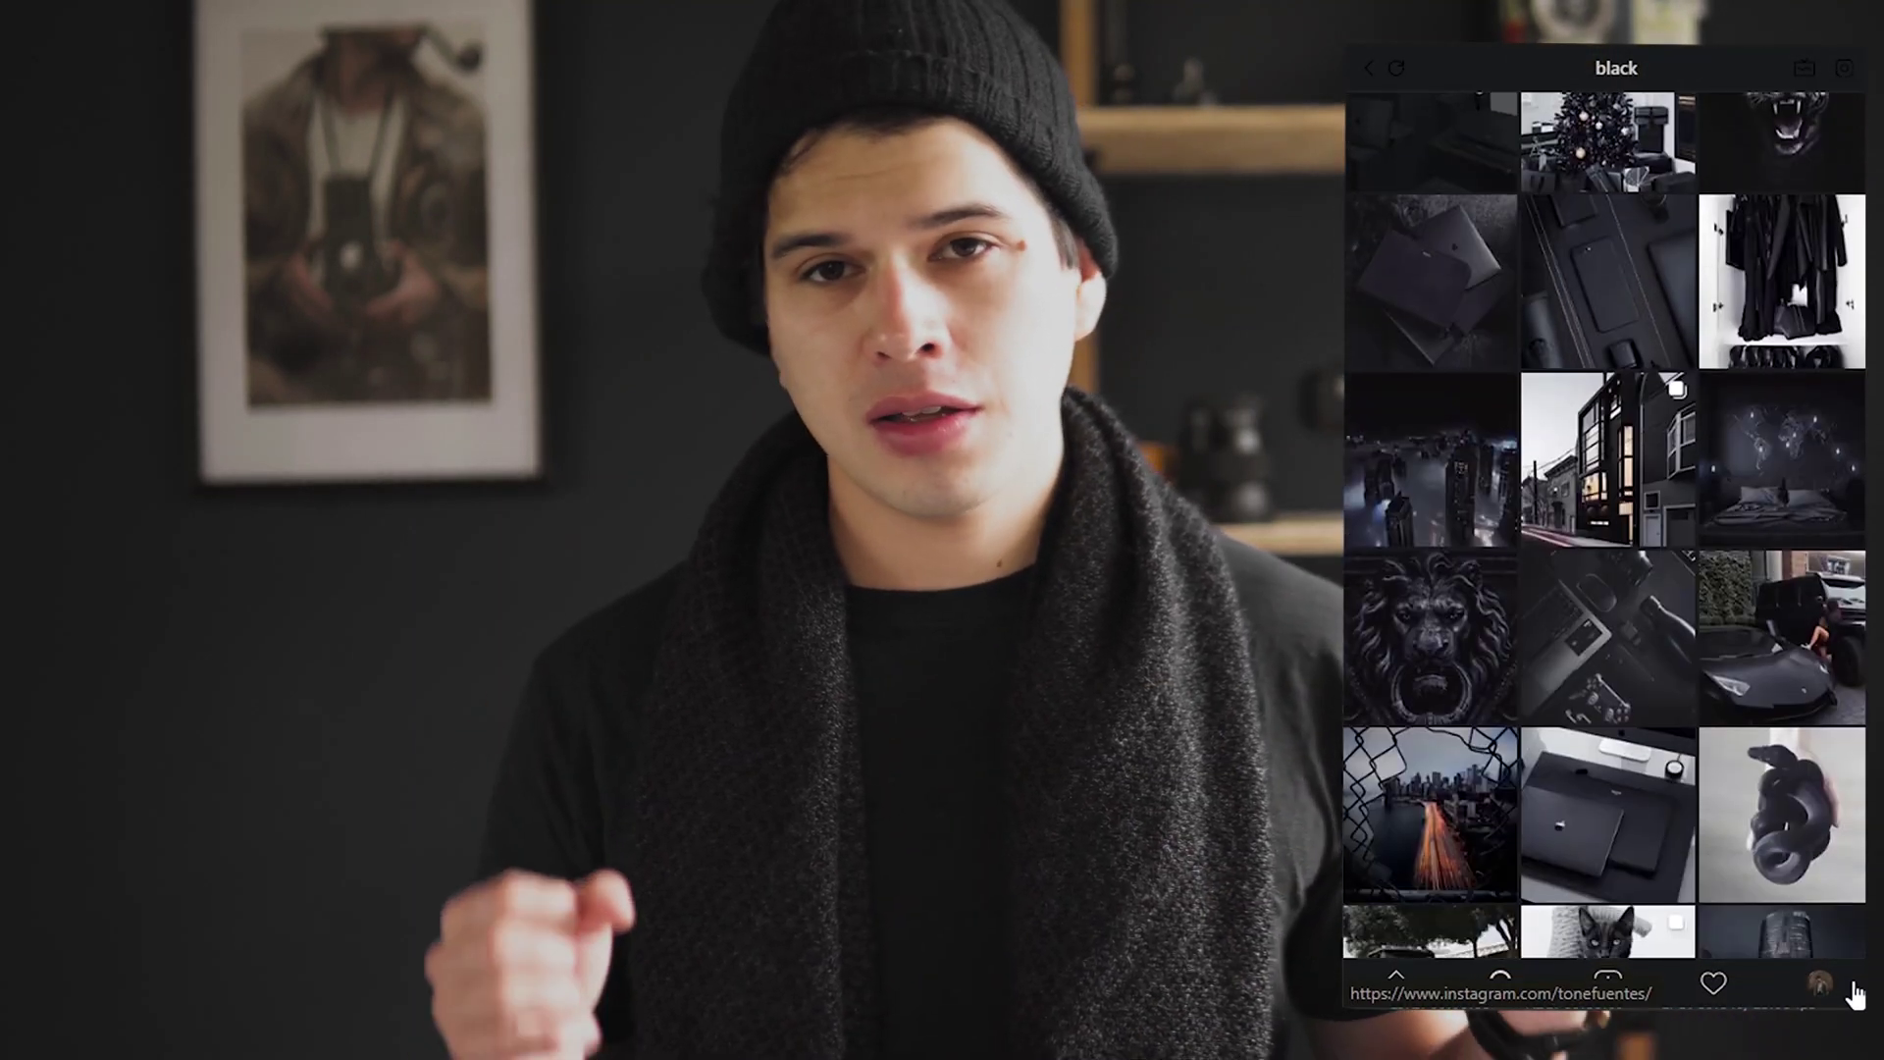
scroll(1854, 993, "down", 5)
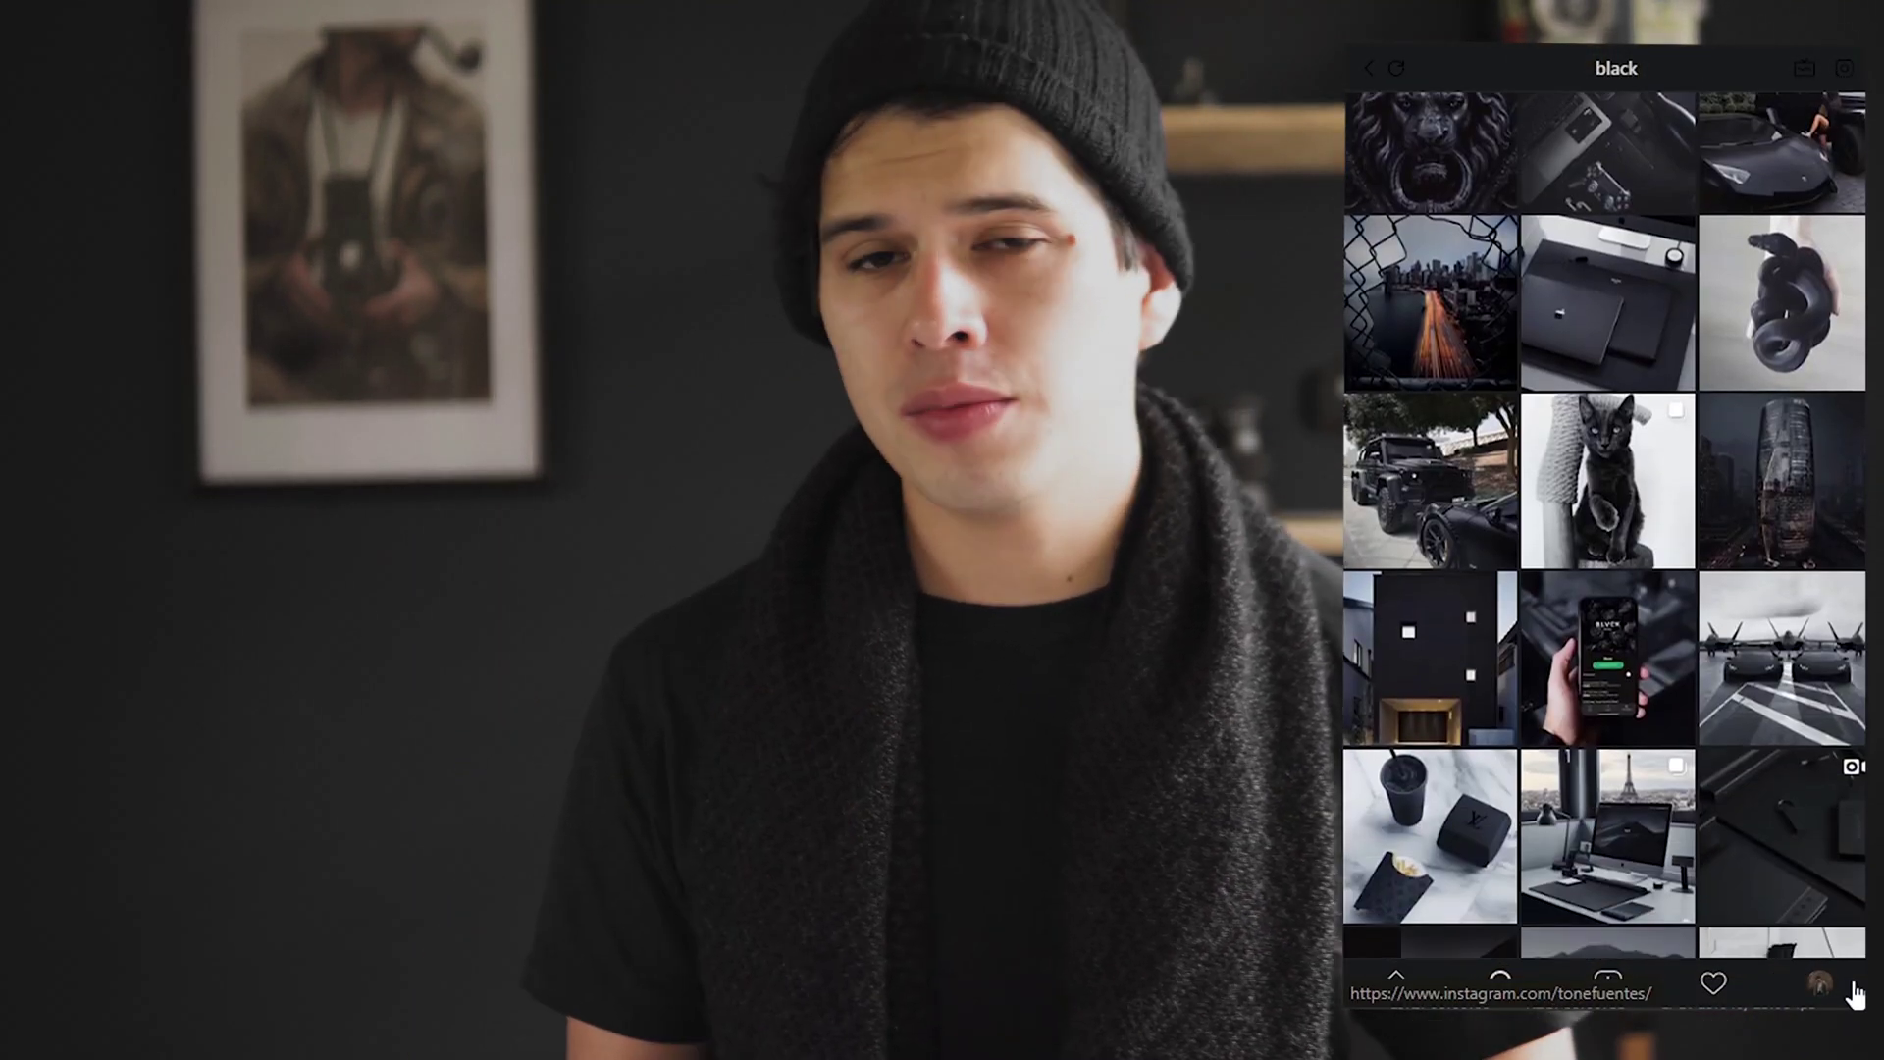
scroll(1799, 841, "down", 1)
left_click(1668, 664)
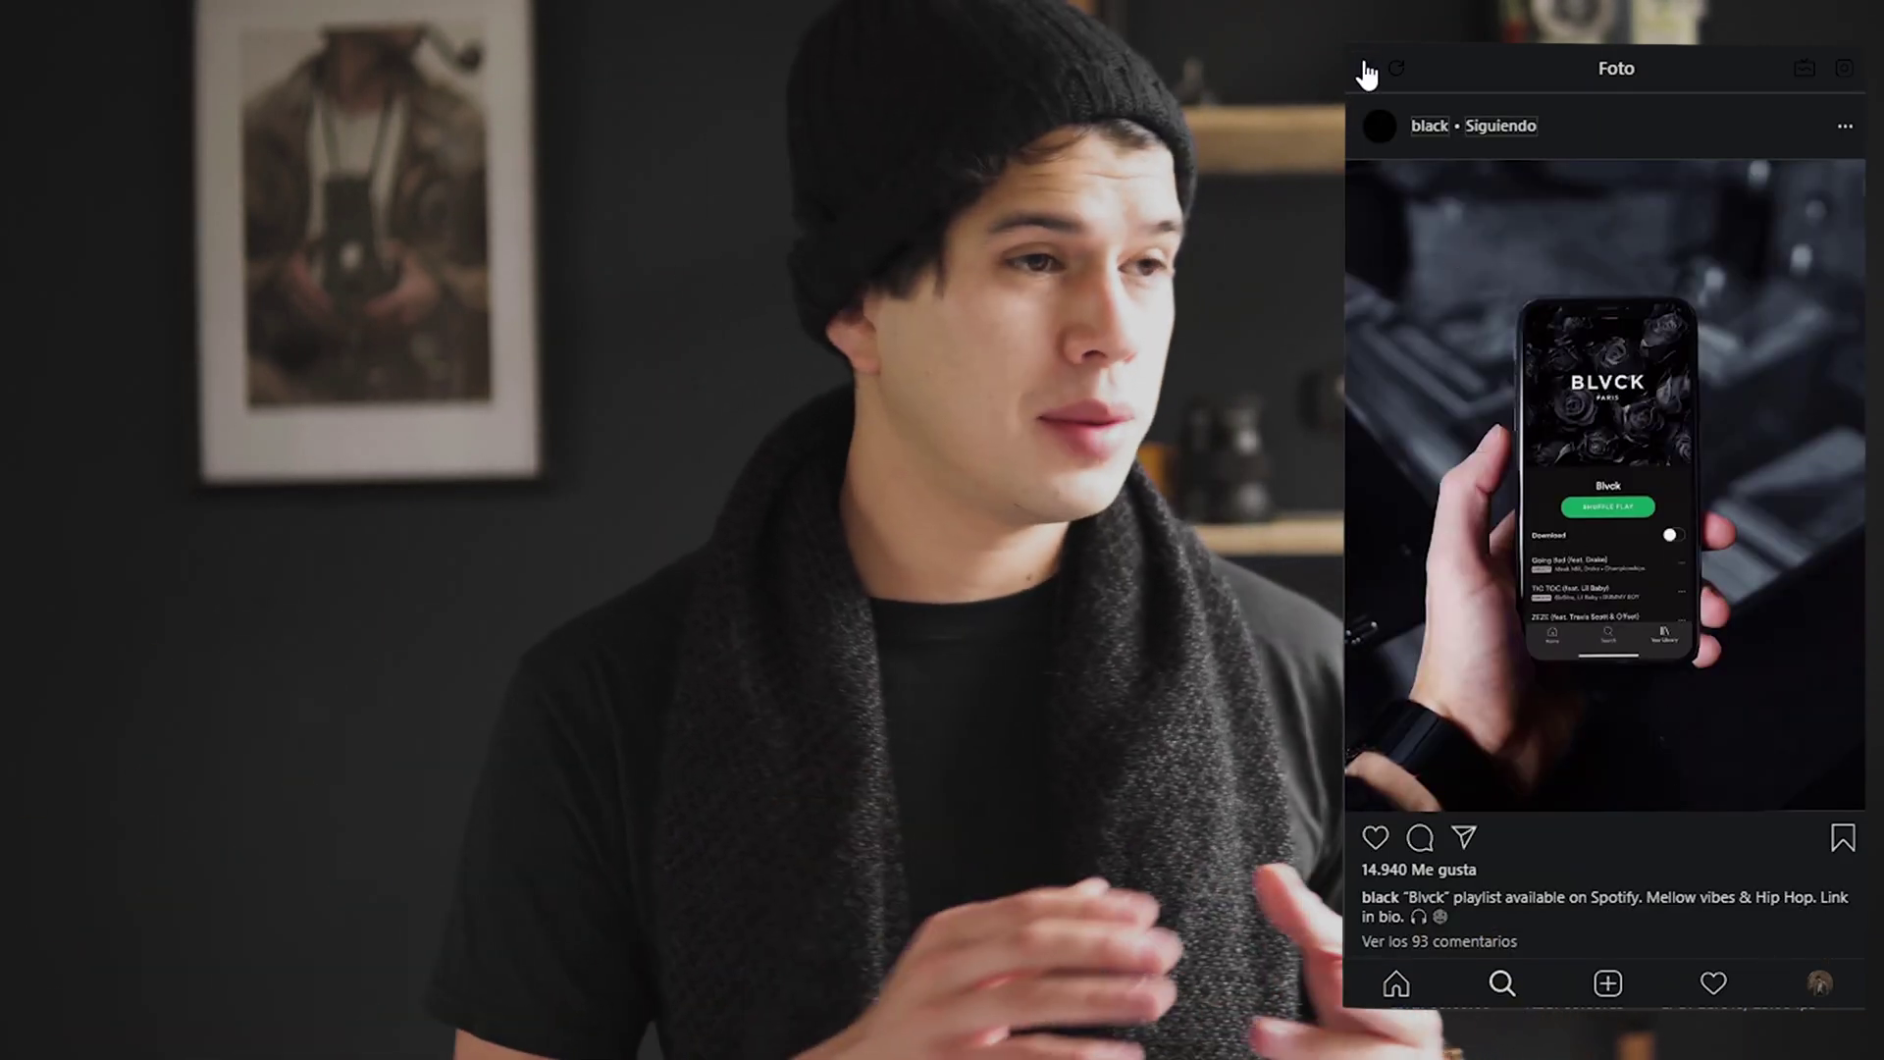
left_click(1367, 64)
left_click(1746, 686)
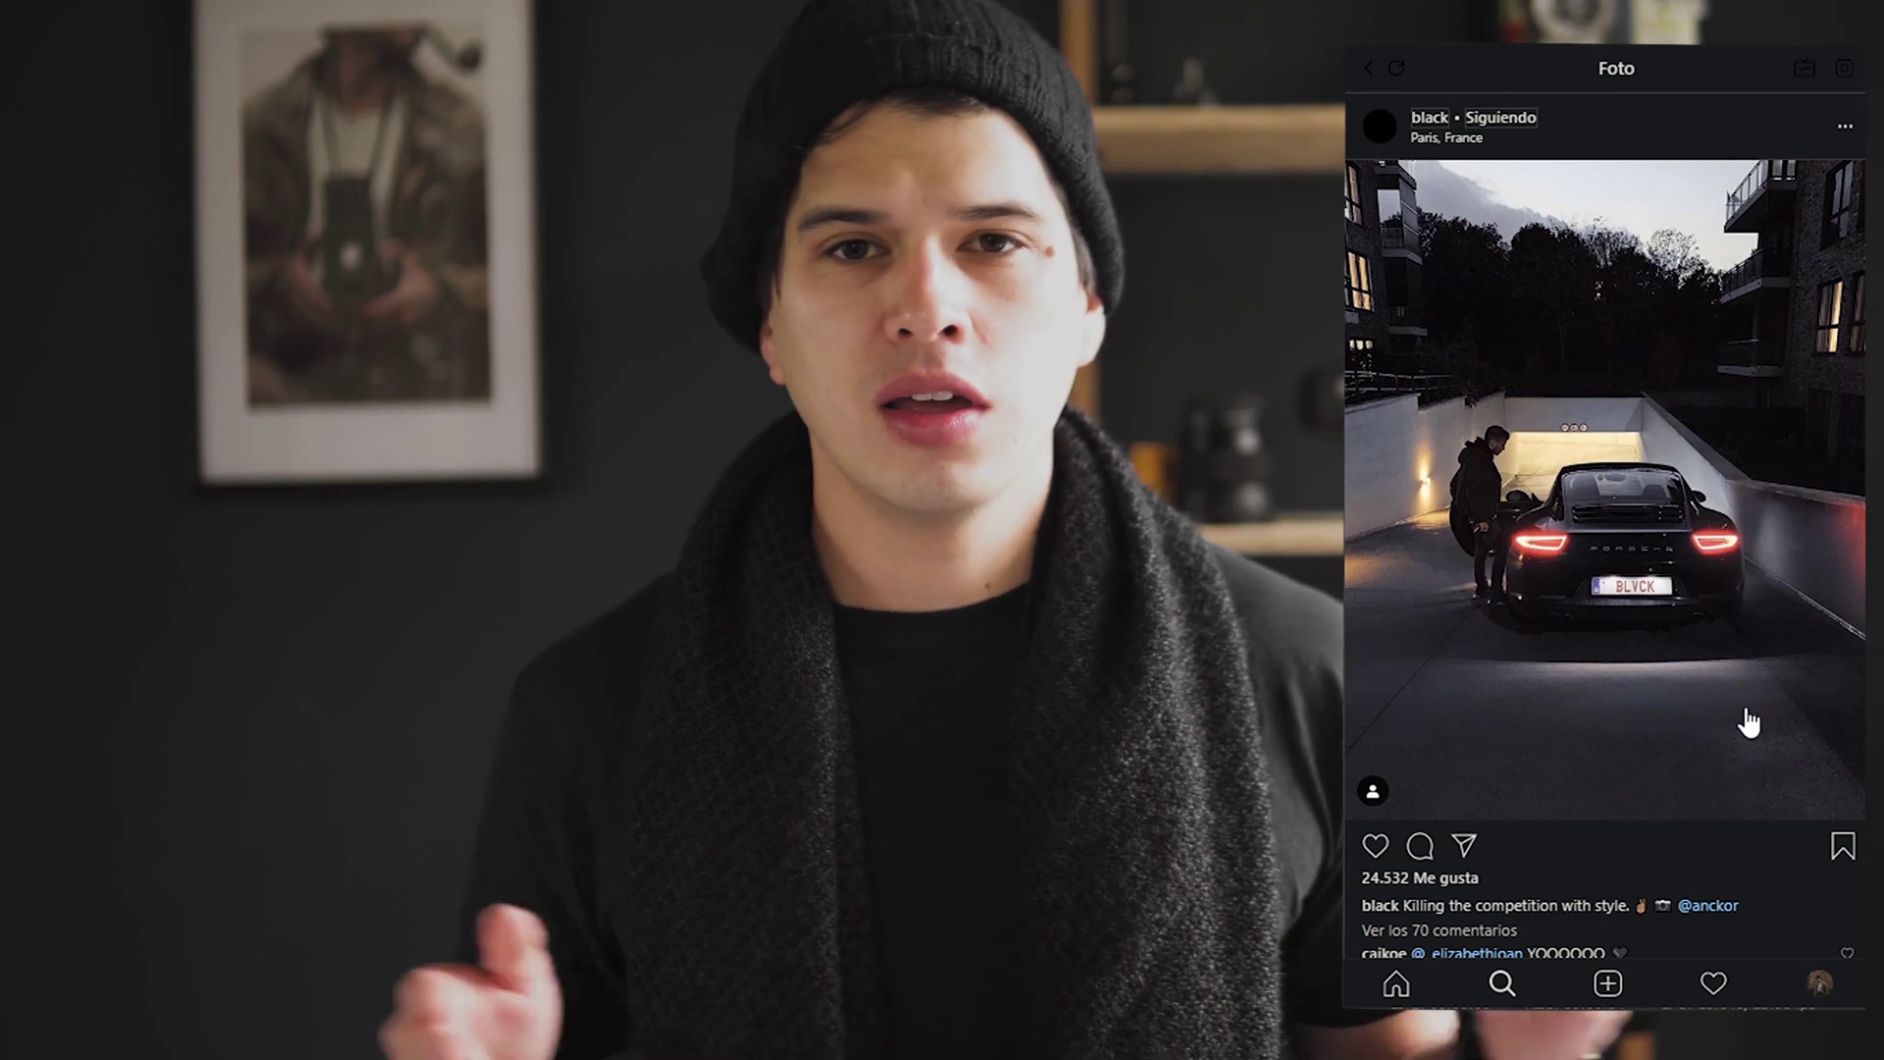
key("alt+Left")
Scroll further down the grid and preview the black Porsche post again.
scroll(1766, 795, "down", 1)
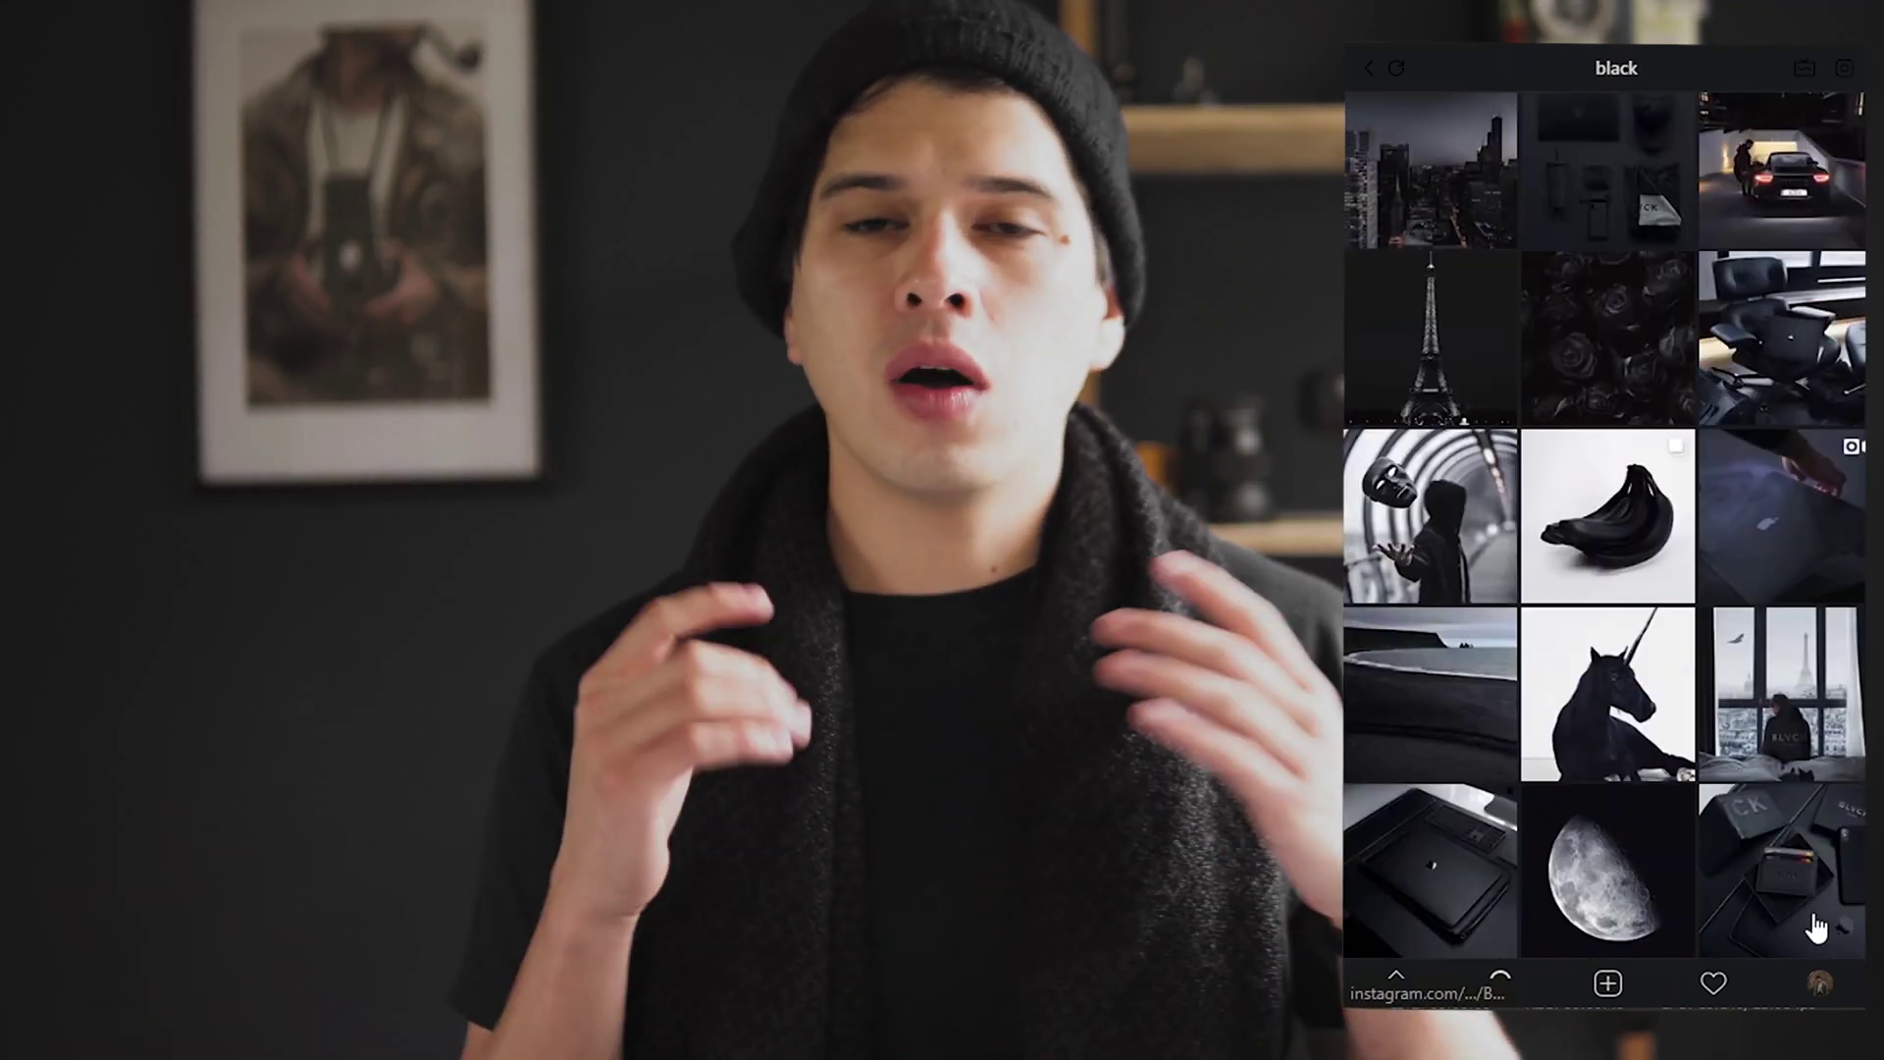
scroll(1843, 992, "down", 4)
scroll(1843, 991, "down", 5)
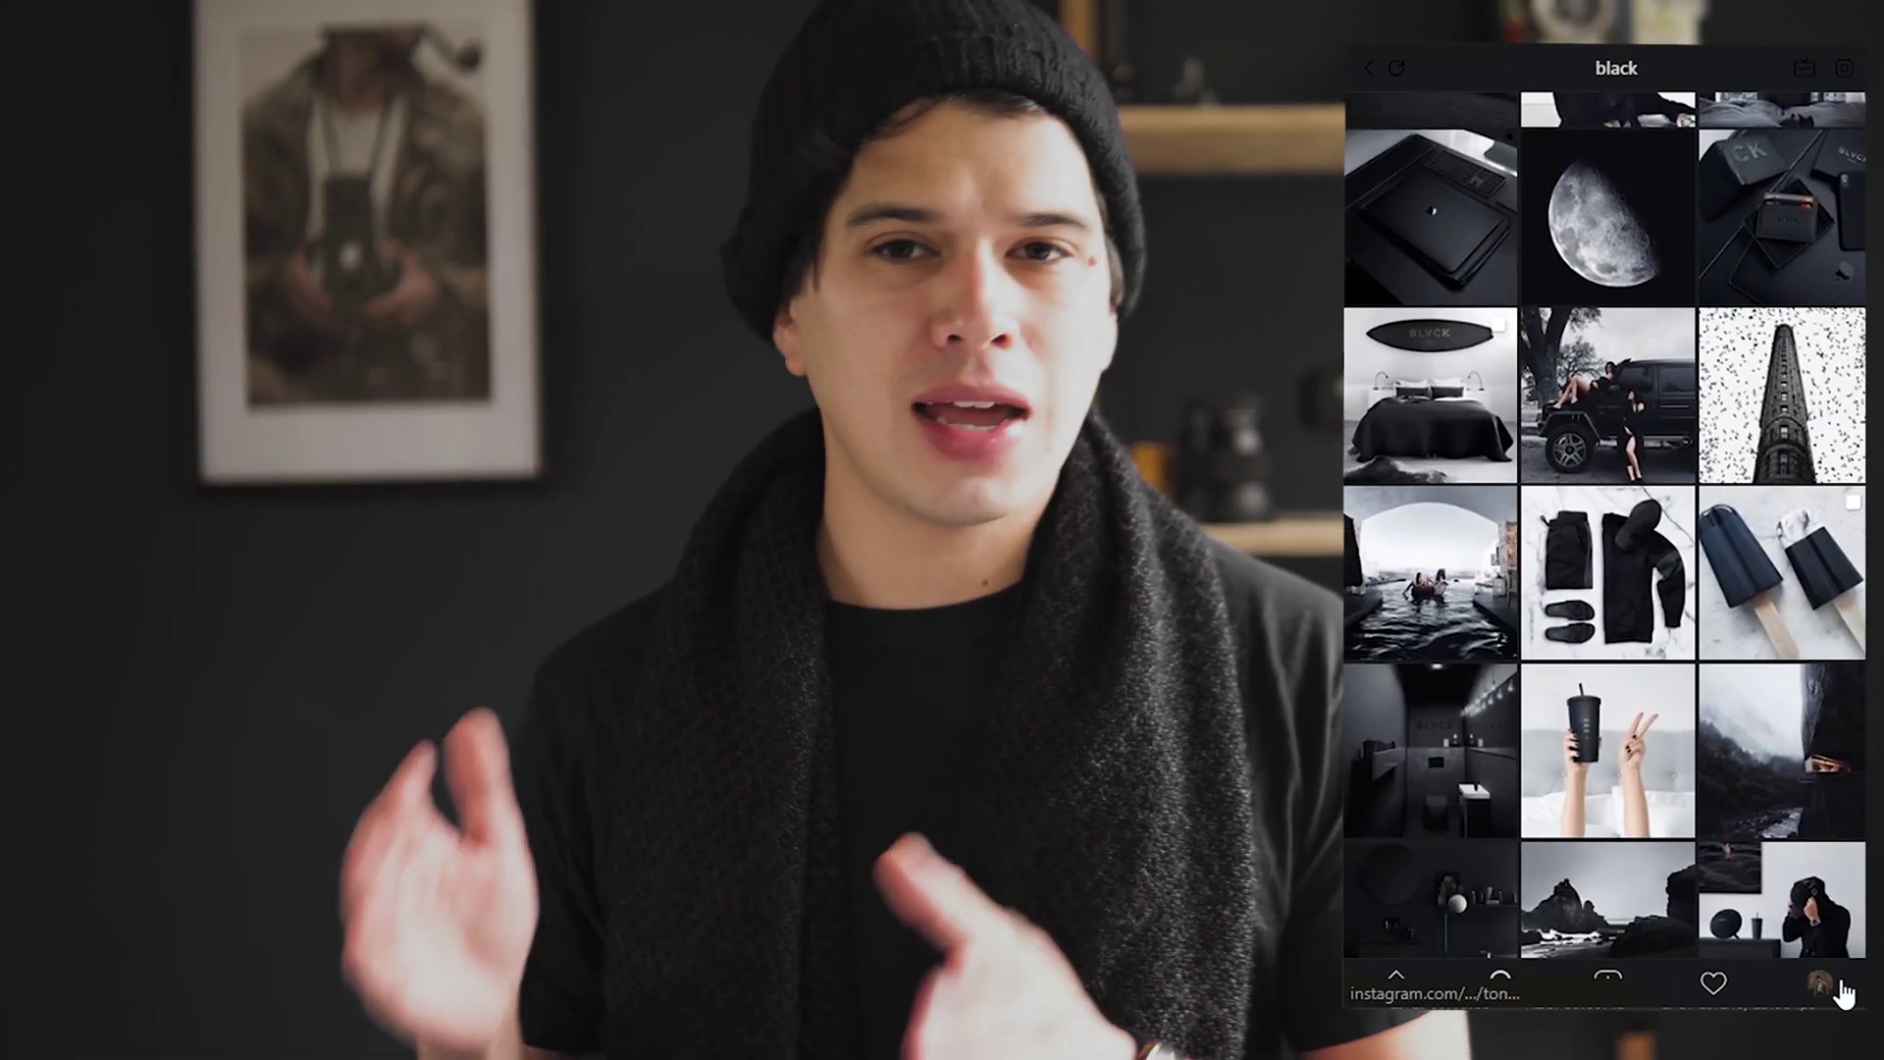
scroll(1843, 991, "down", 4)
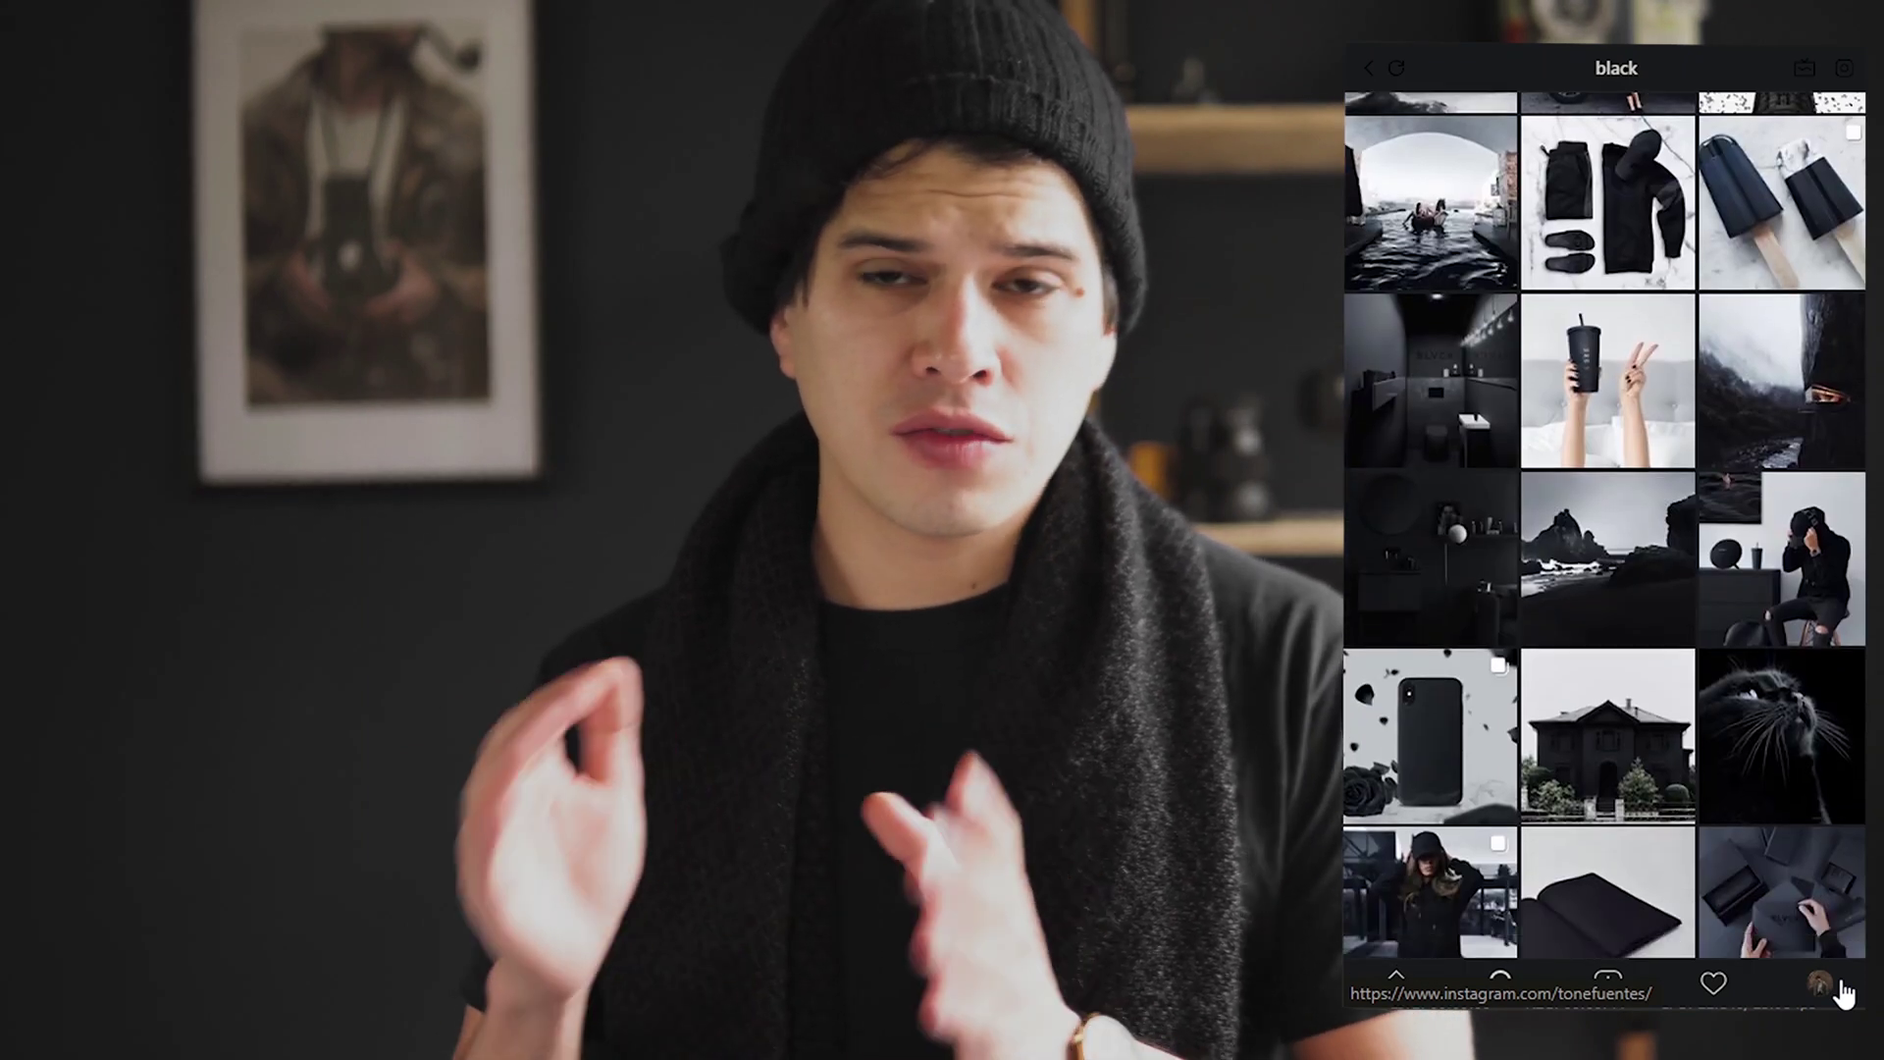
scroll(1843, 992, "down", 4)
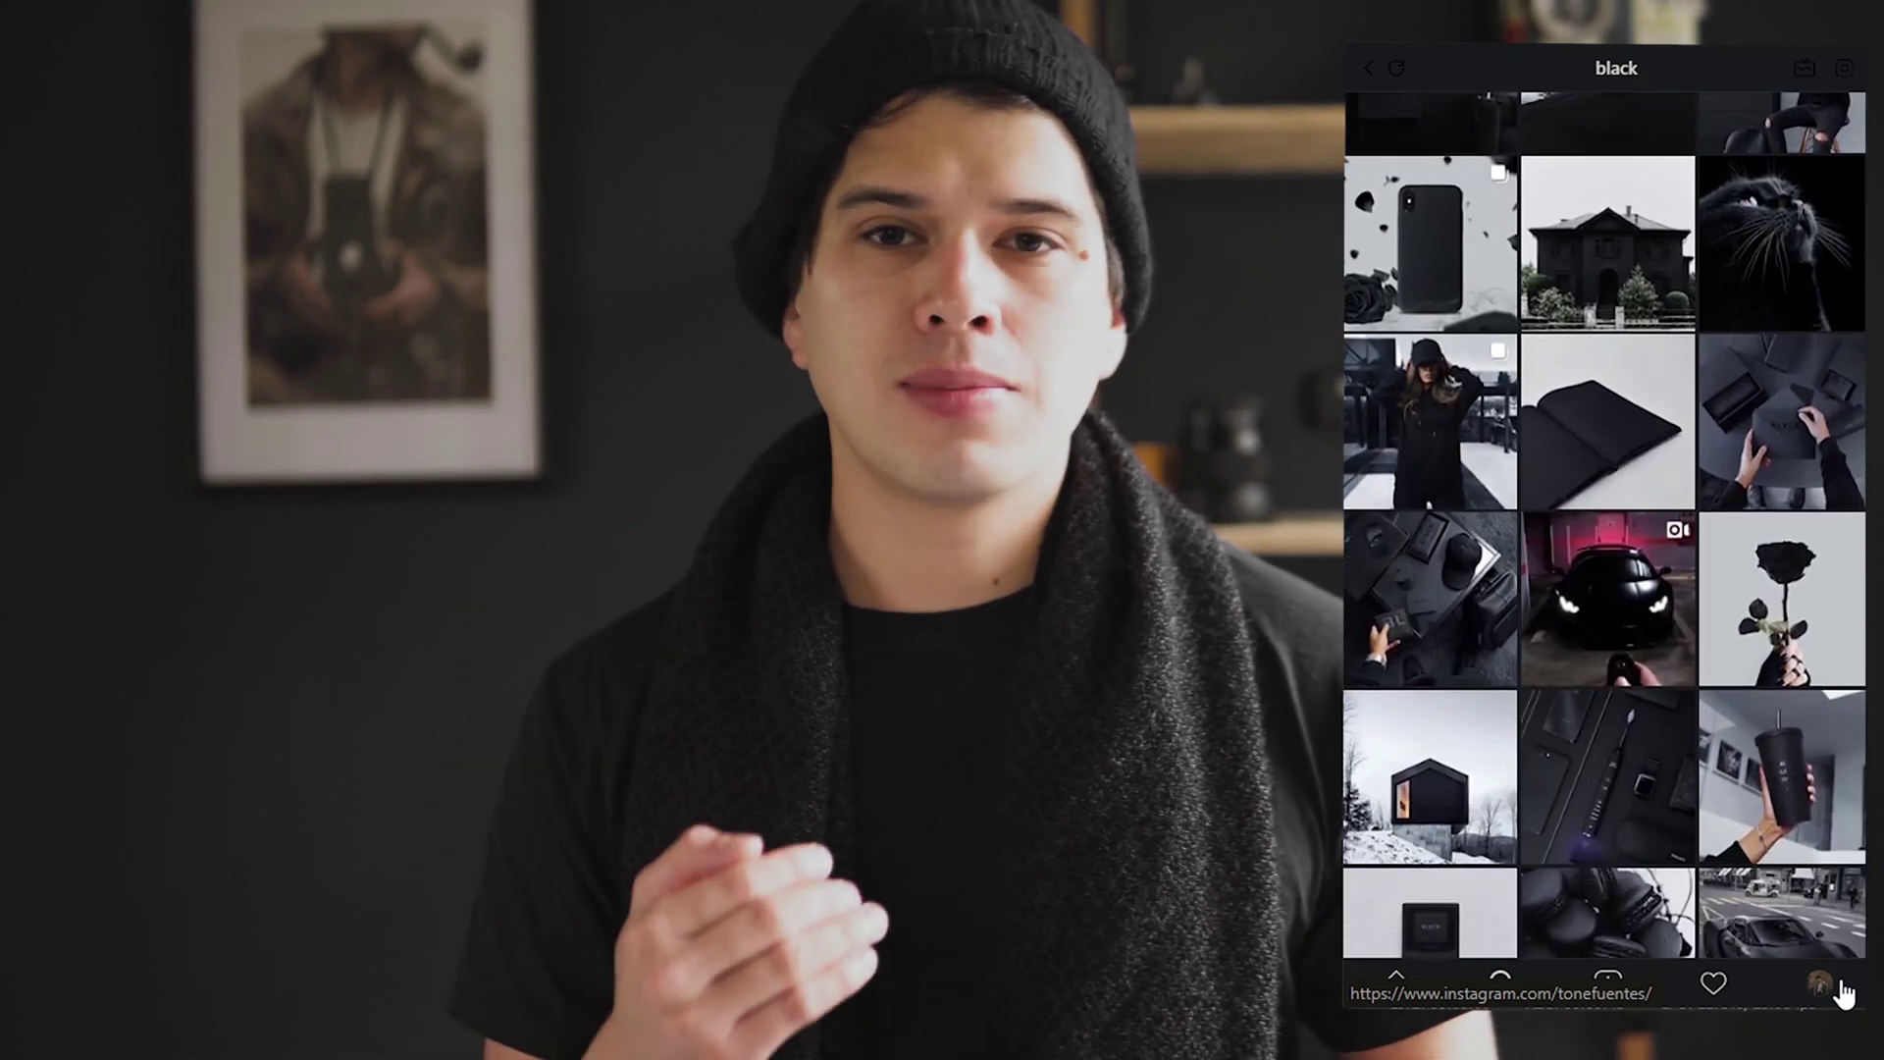
scroll(1843, 991, "down", 5)
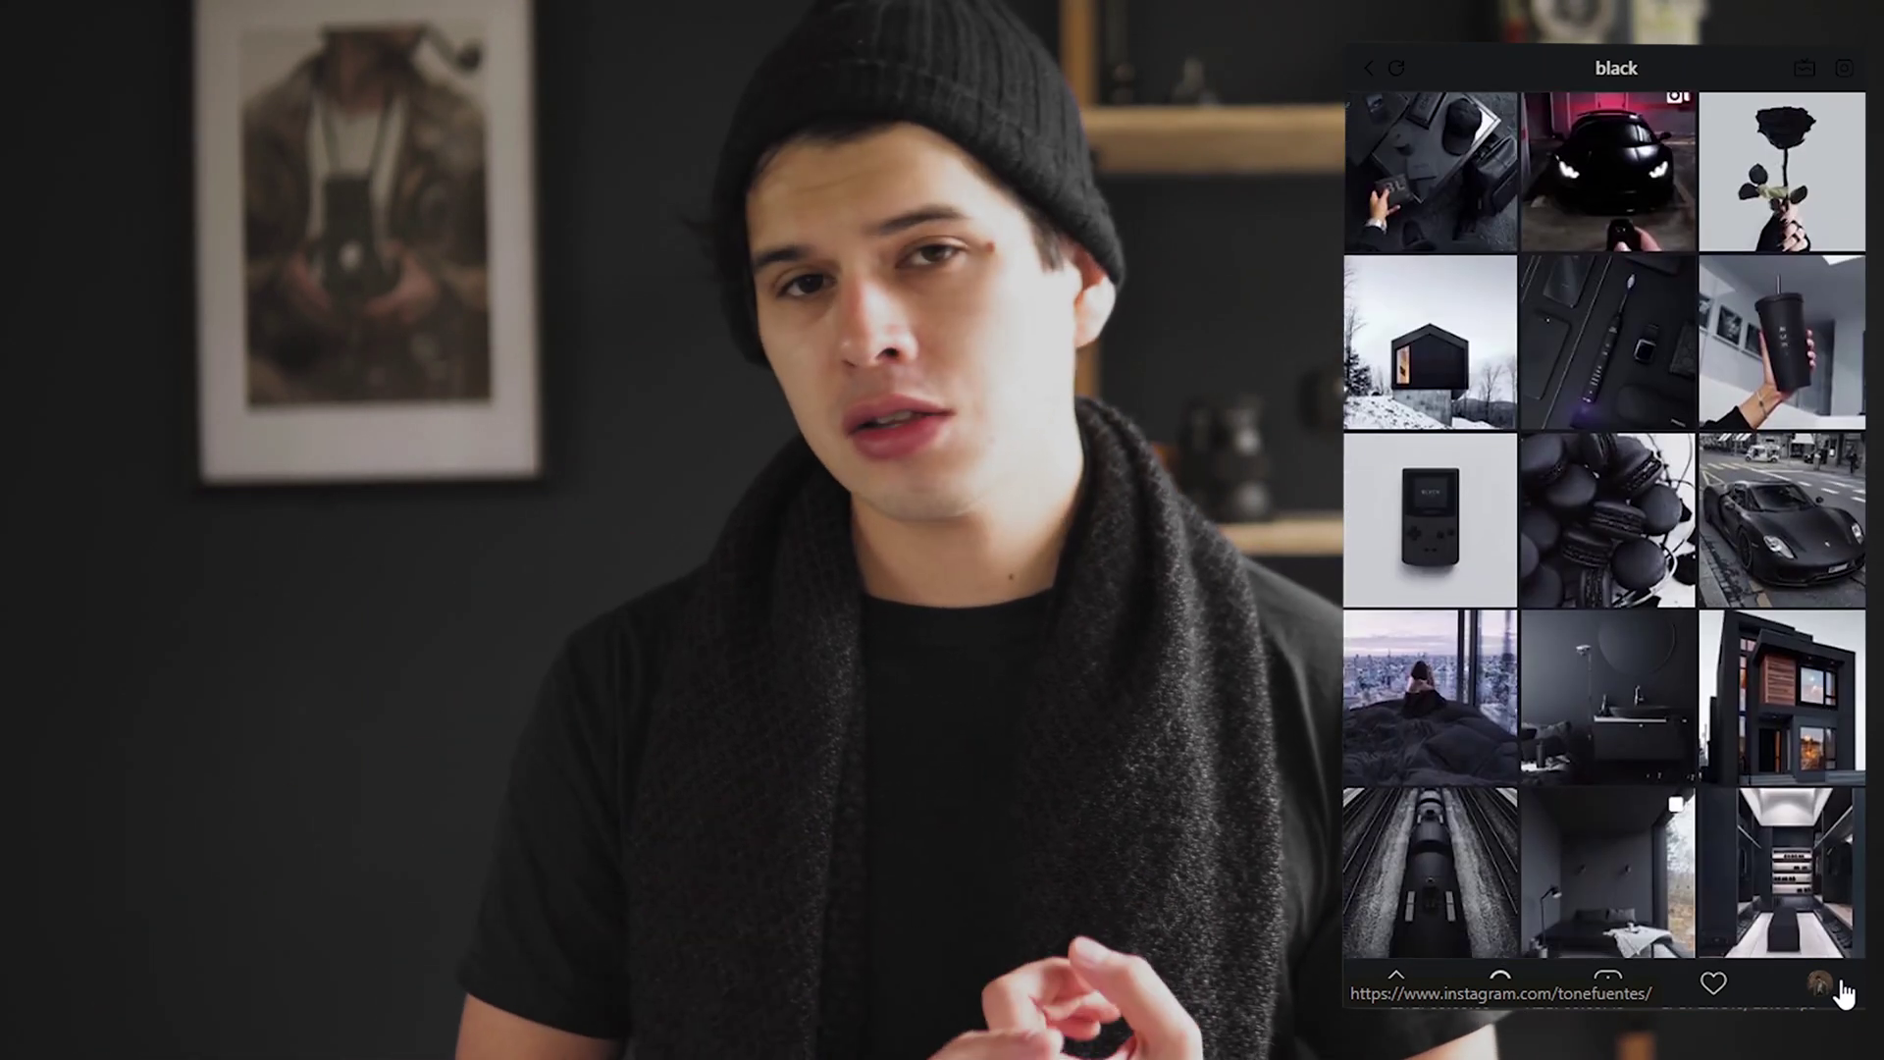
scroll(1835, 884, "down", 2)
left_click(1827, 822)
left_click(1371, 70)
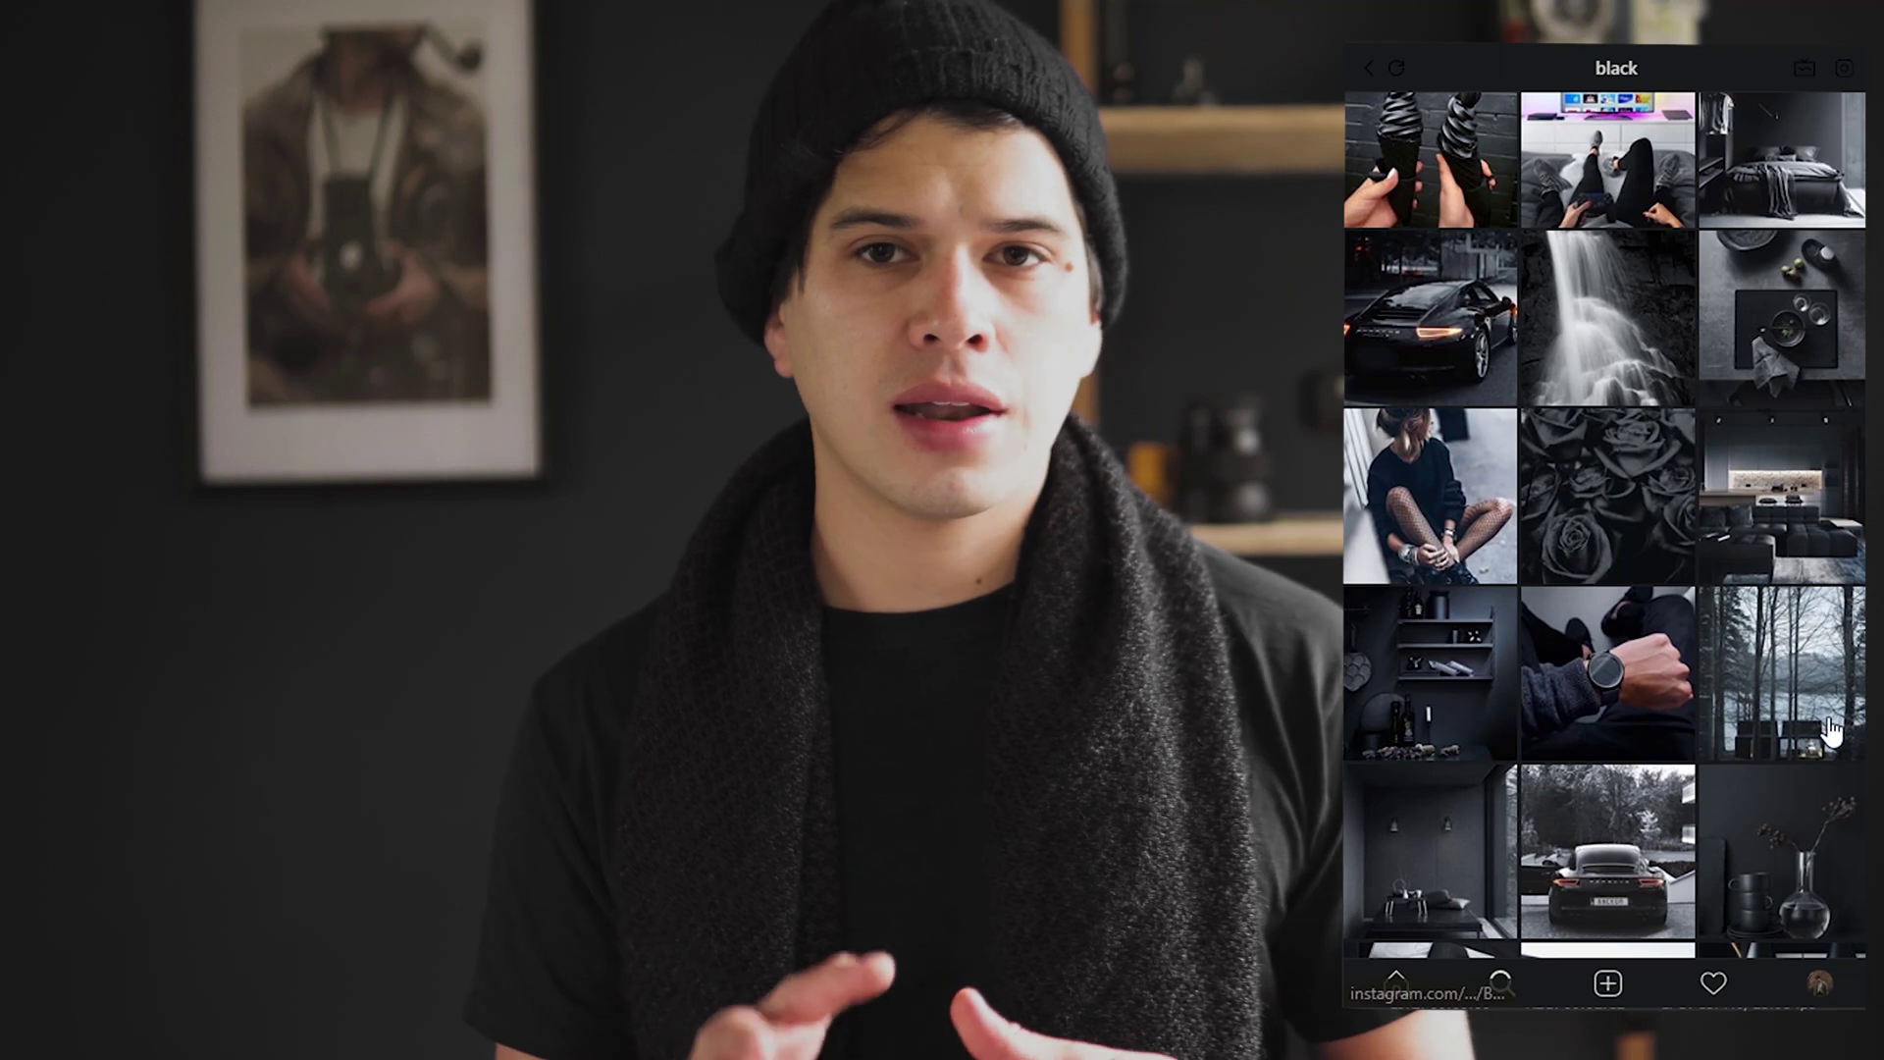
Preview the train tracks, black cup with fries, and Golden Gate Bridge posts.
scroll(1831, 731, "down", 5)
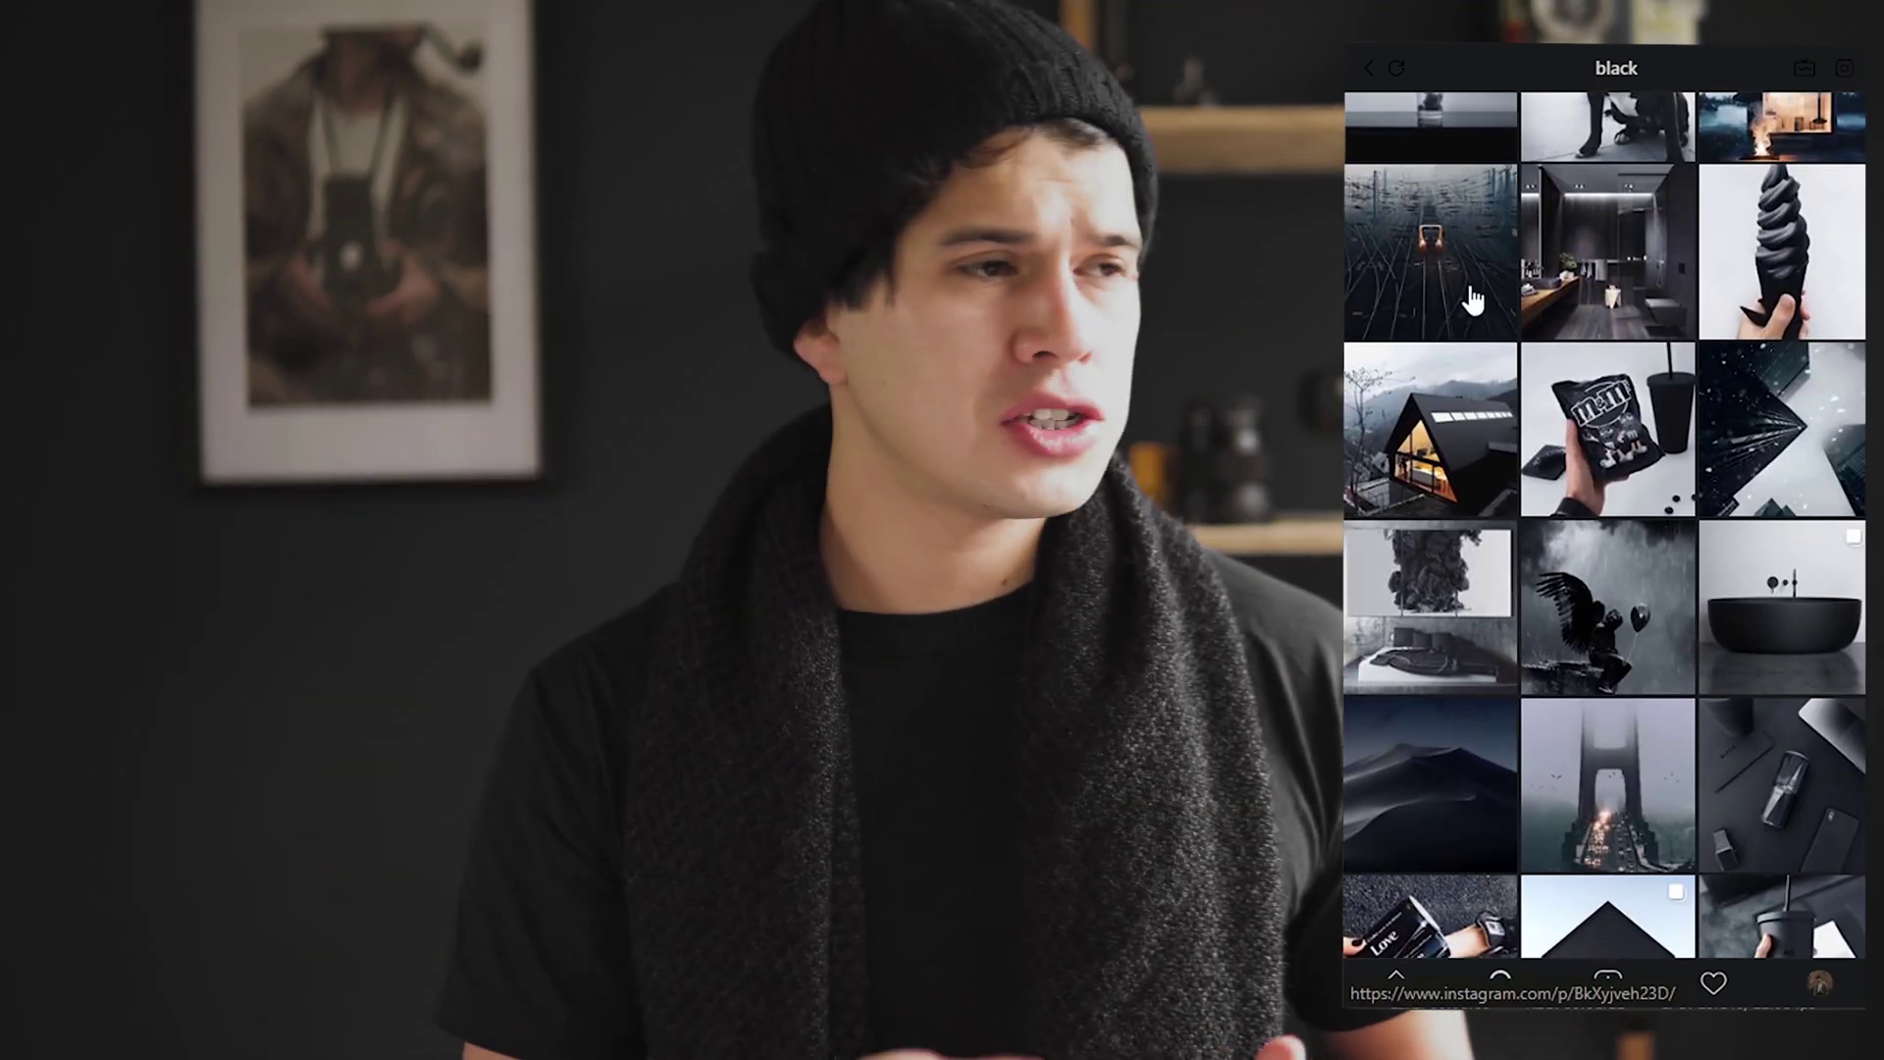
left_click(1474, 299)
left_click(1369, 74)
scroll(1806, 884, "down", 5)
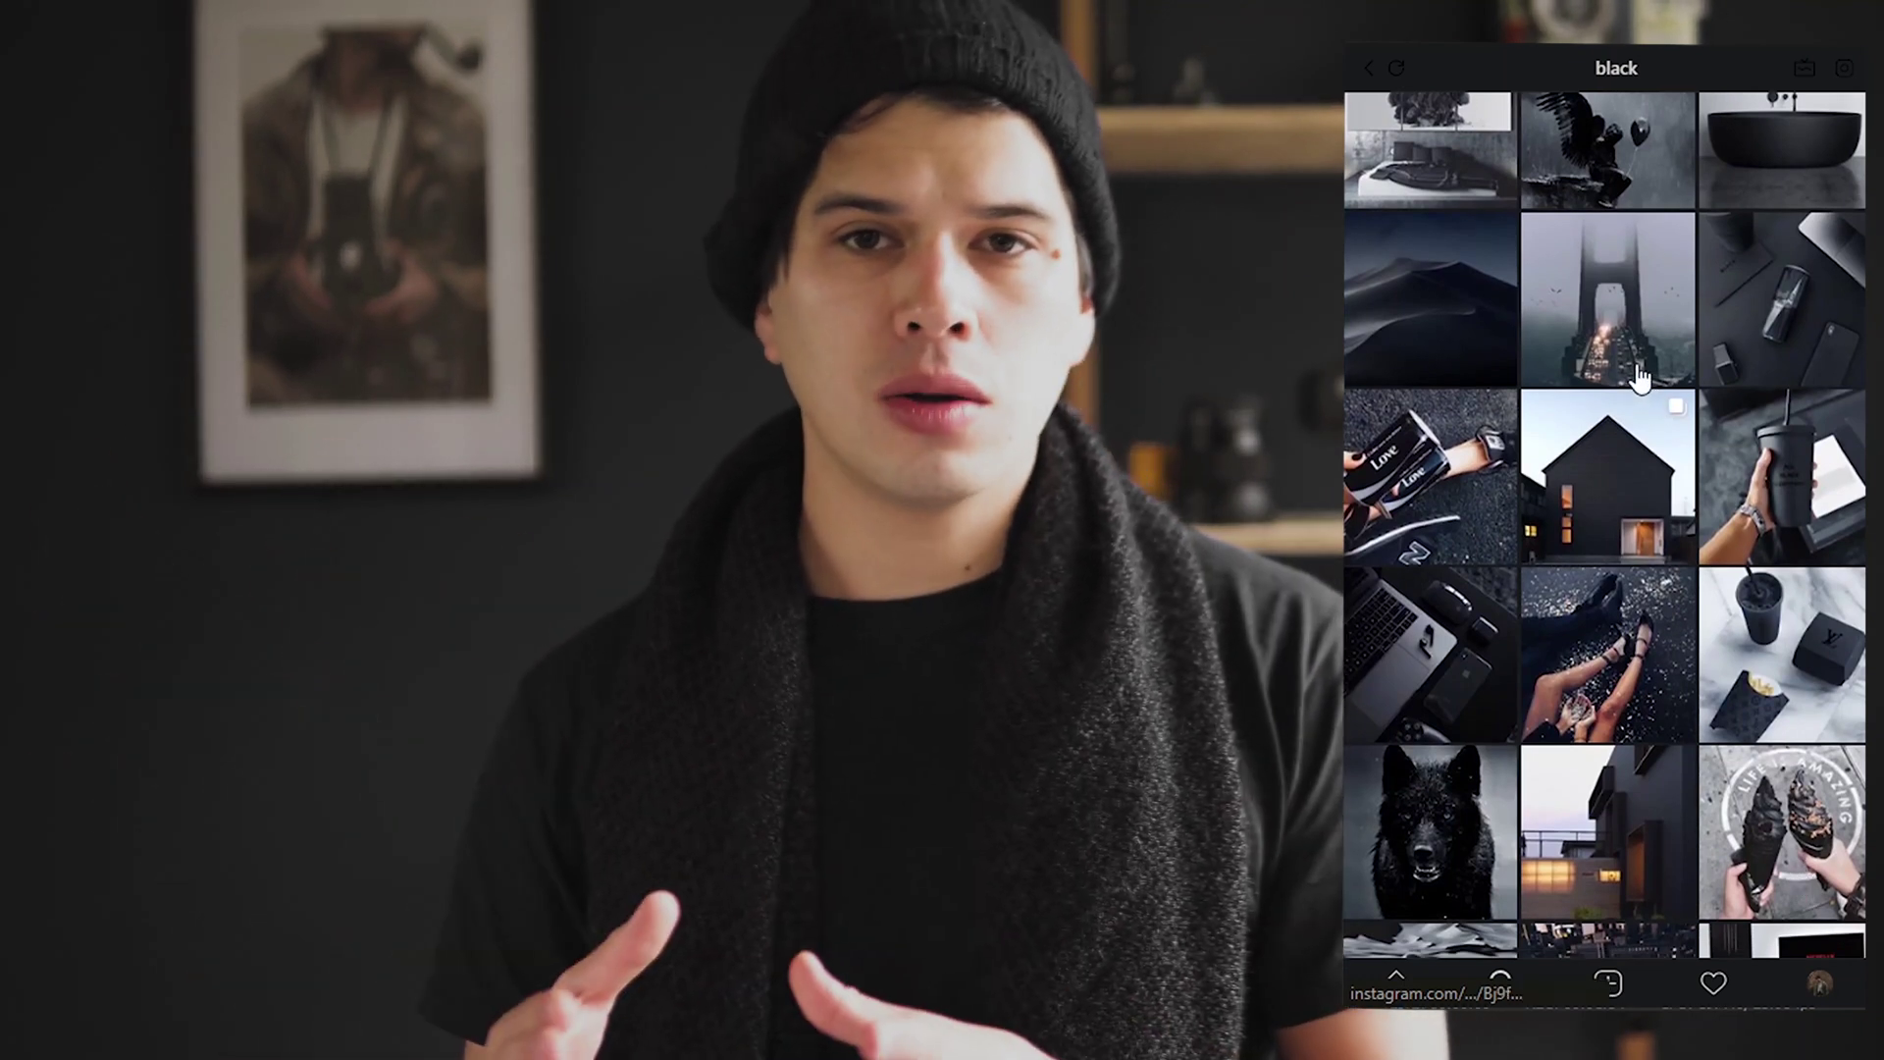
left_click(1637, 371)
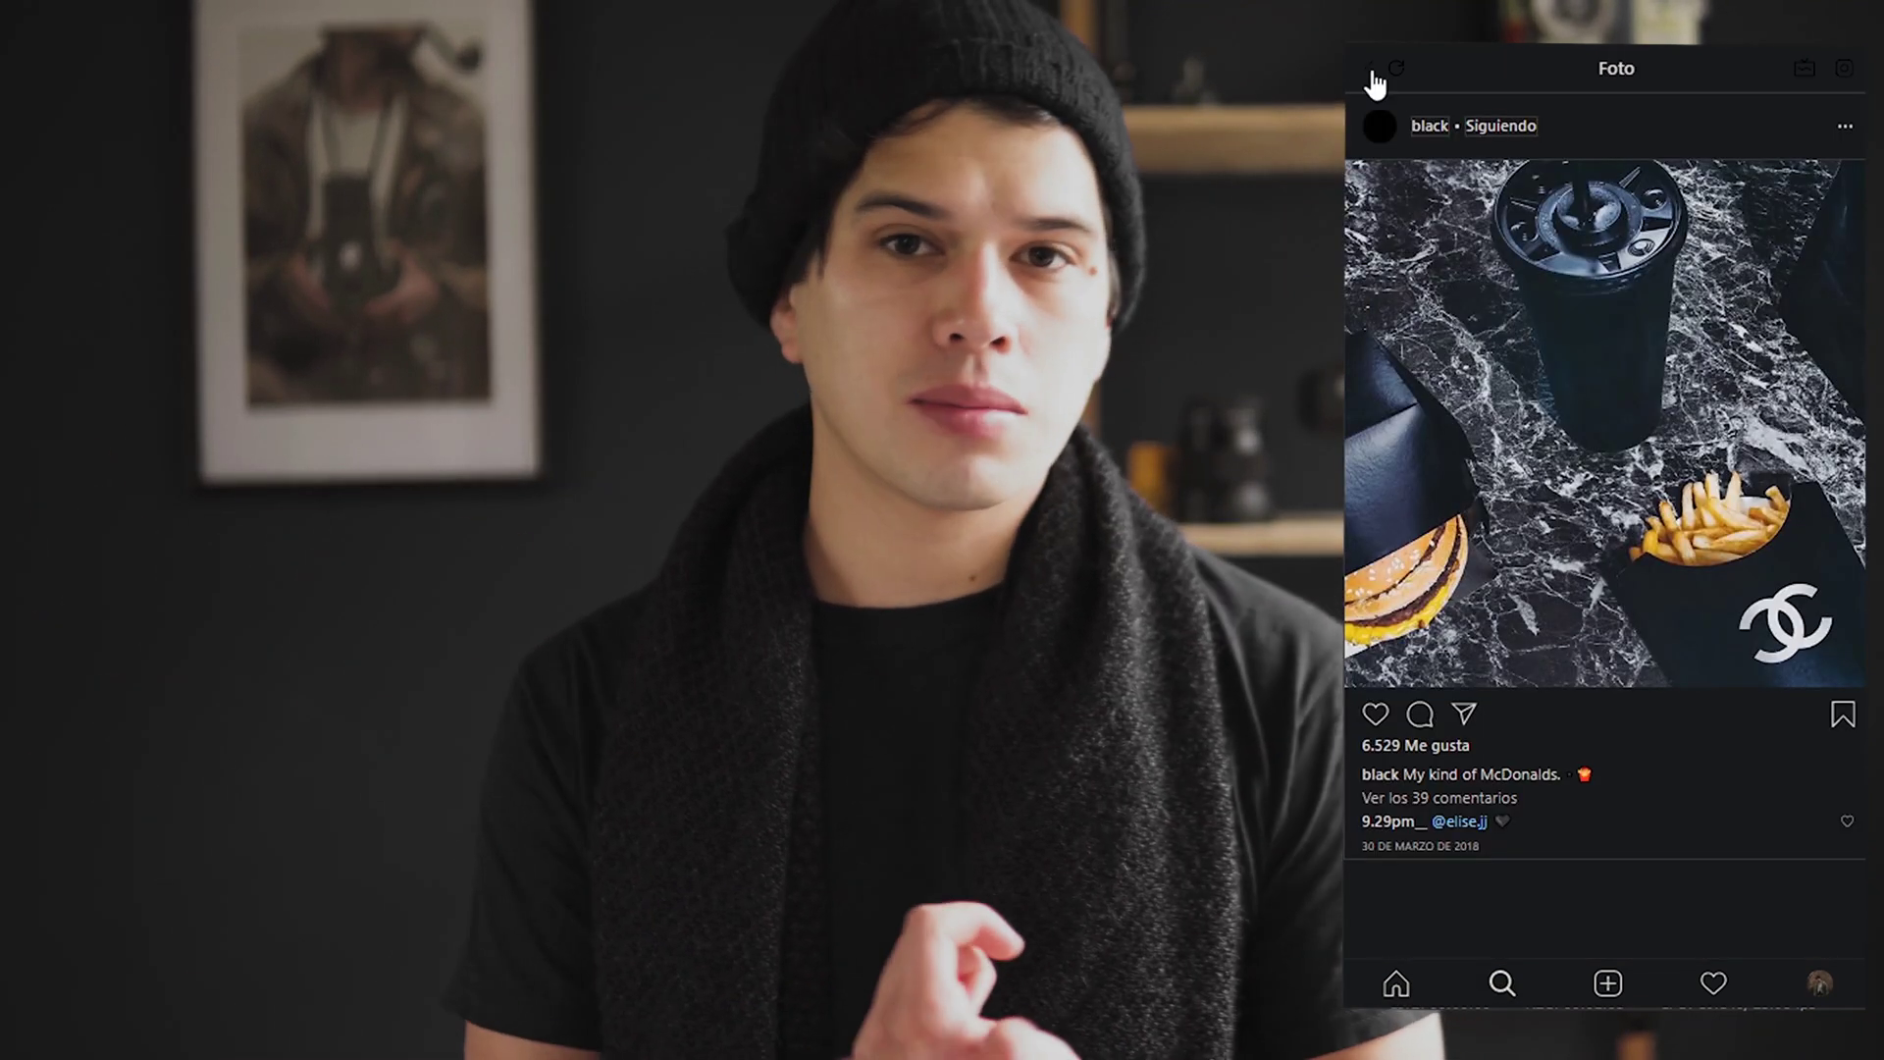
left_click(1373, 75)
scroll(1627, 797, "down", 5)
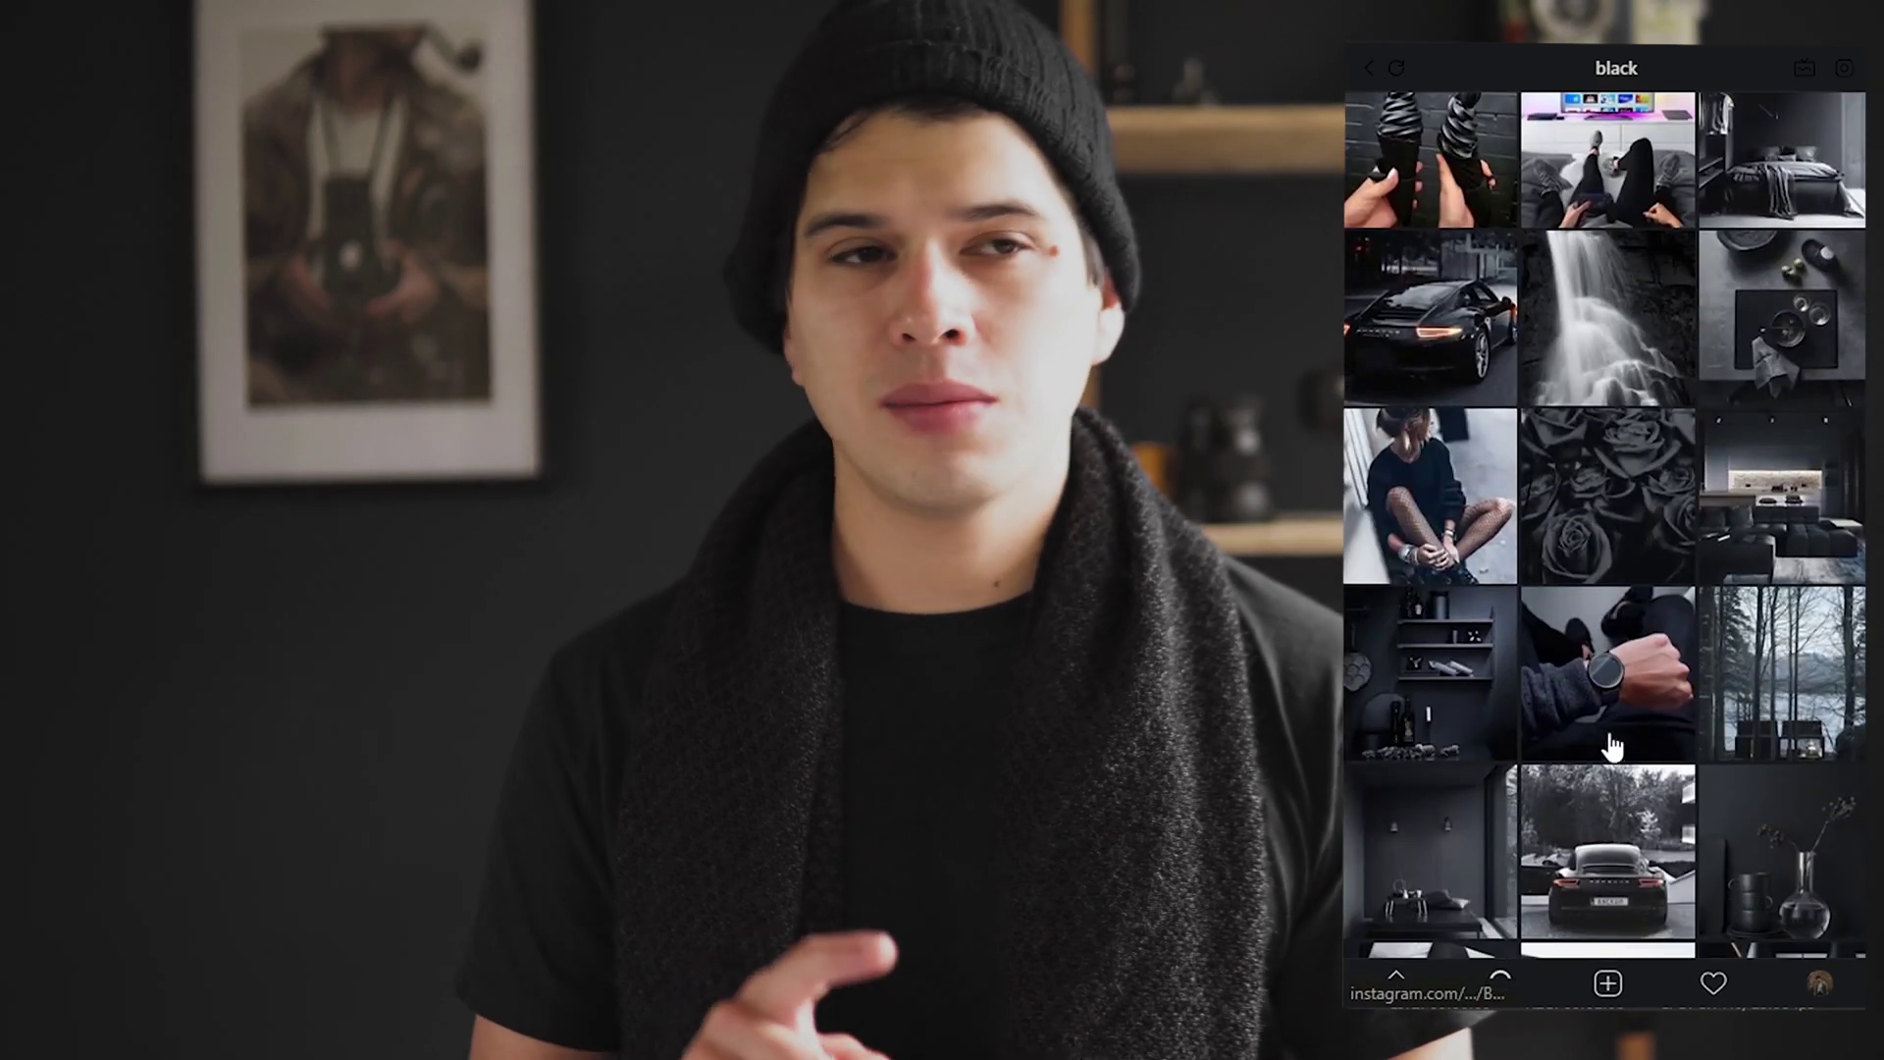
left_click(1484, 358)
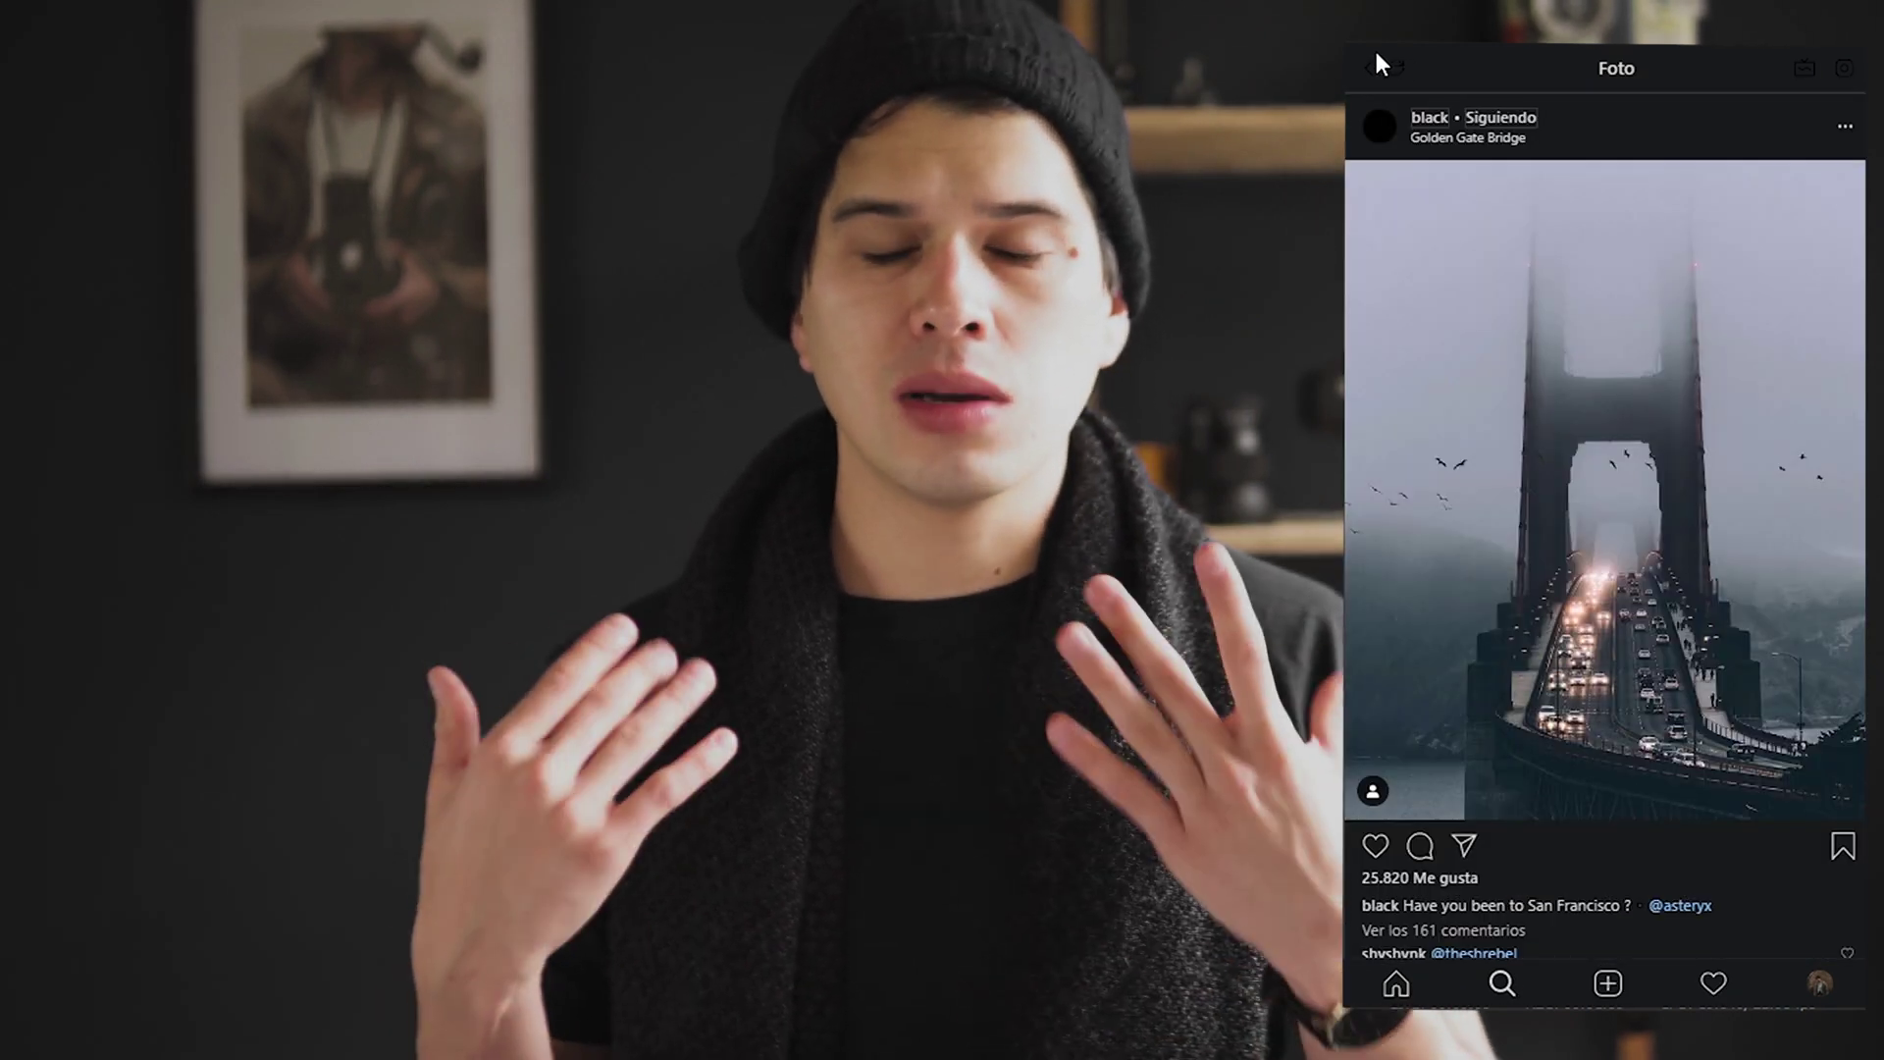
left_click(1367, 79)
Scroll down the grid and open the black Porsche post.
scroll(1786, 708, "down", 5)
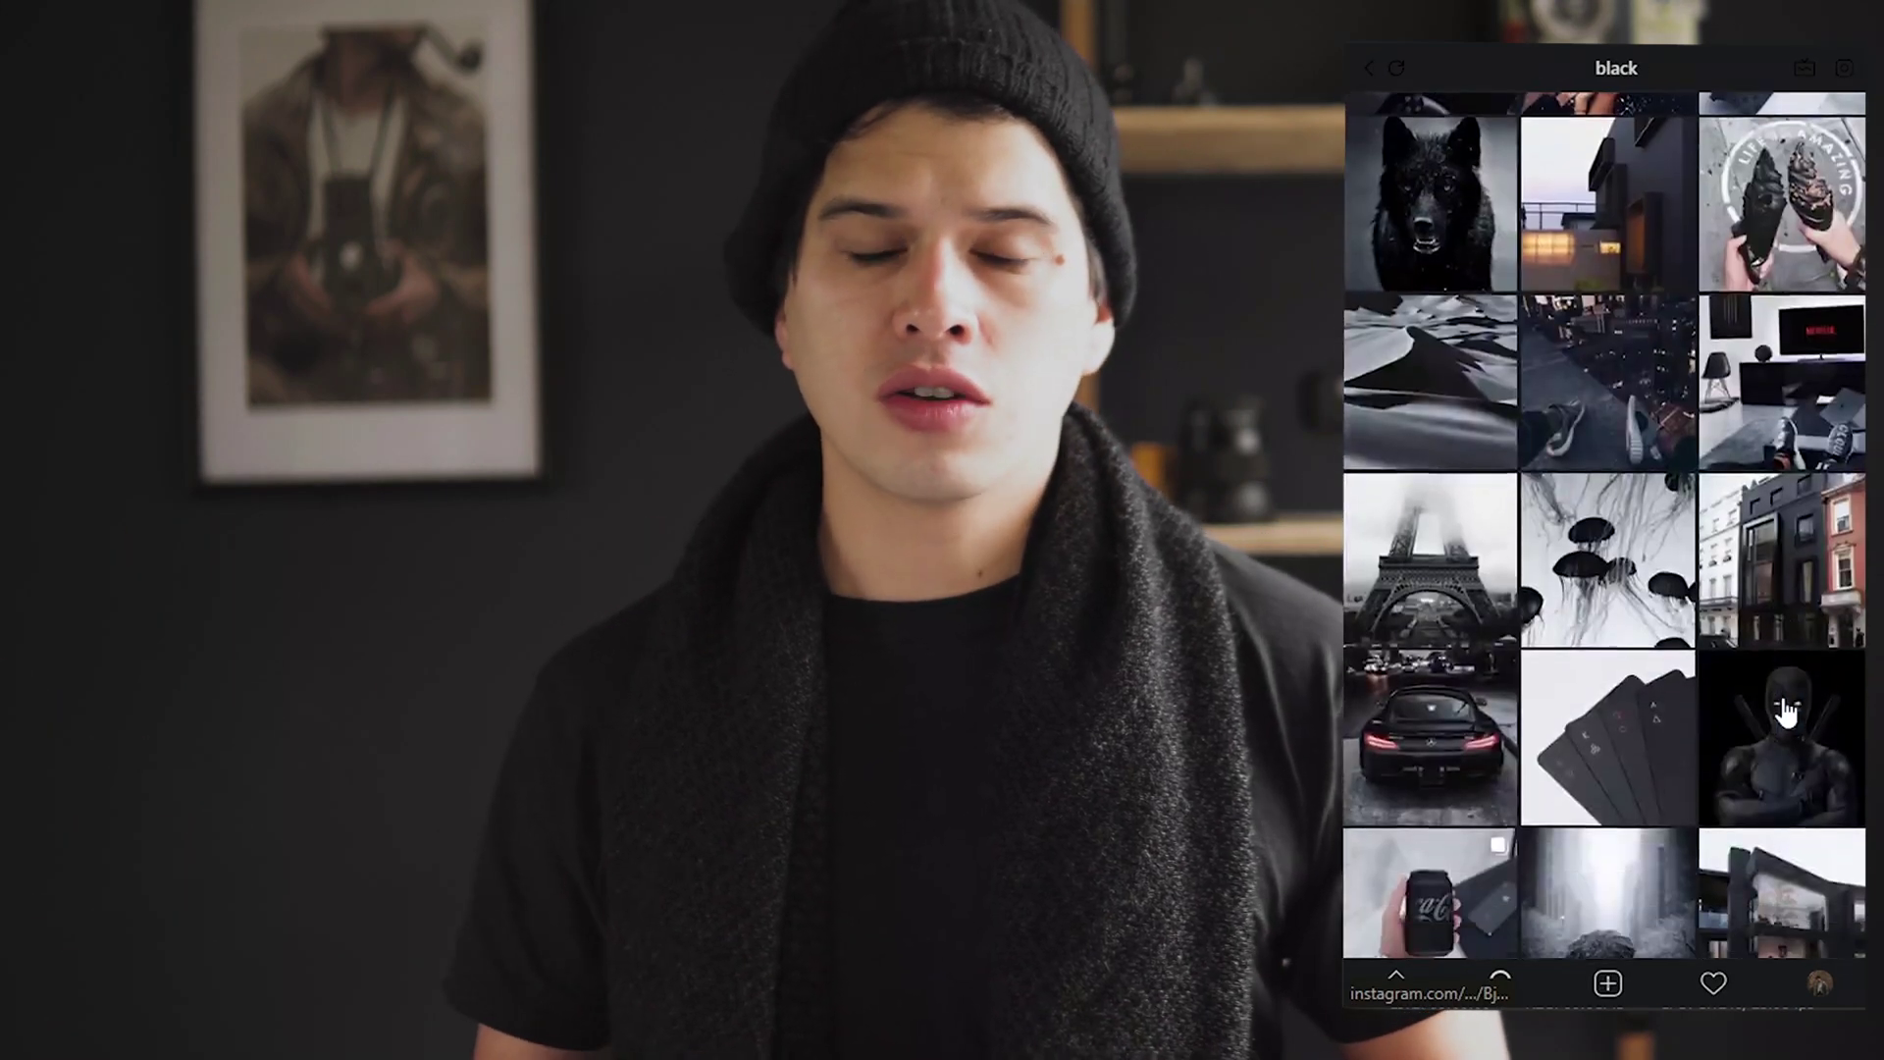
scroll(1856, 957, "down", 15)
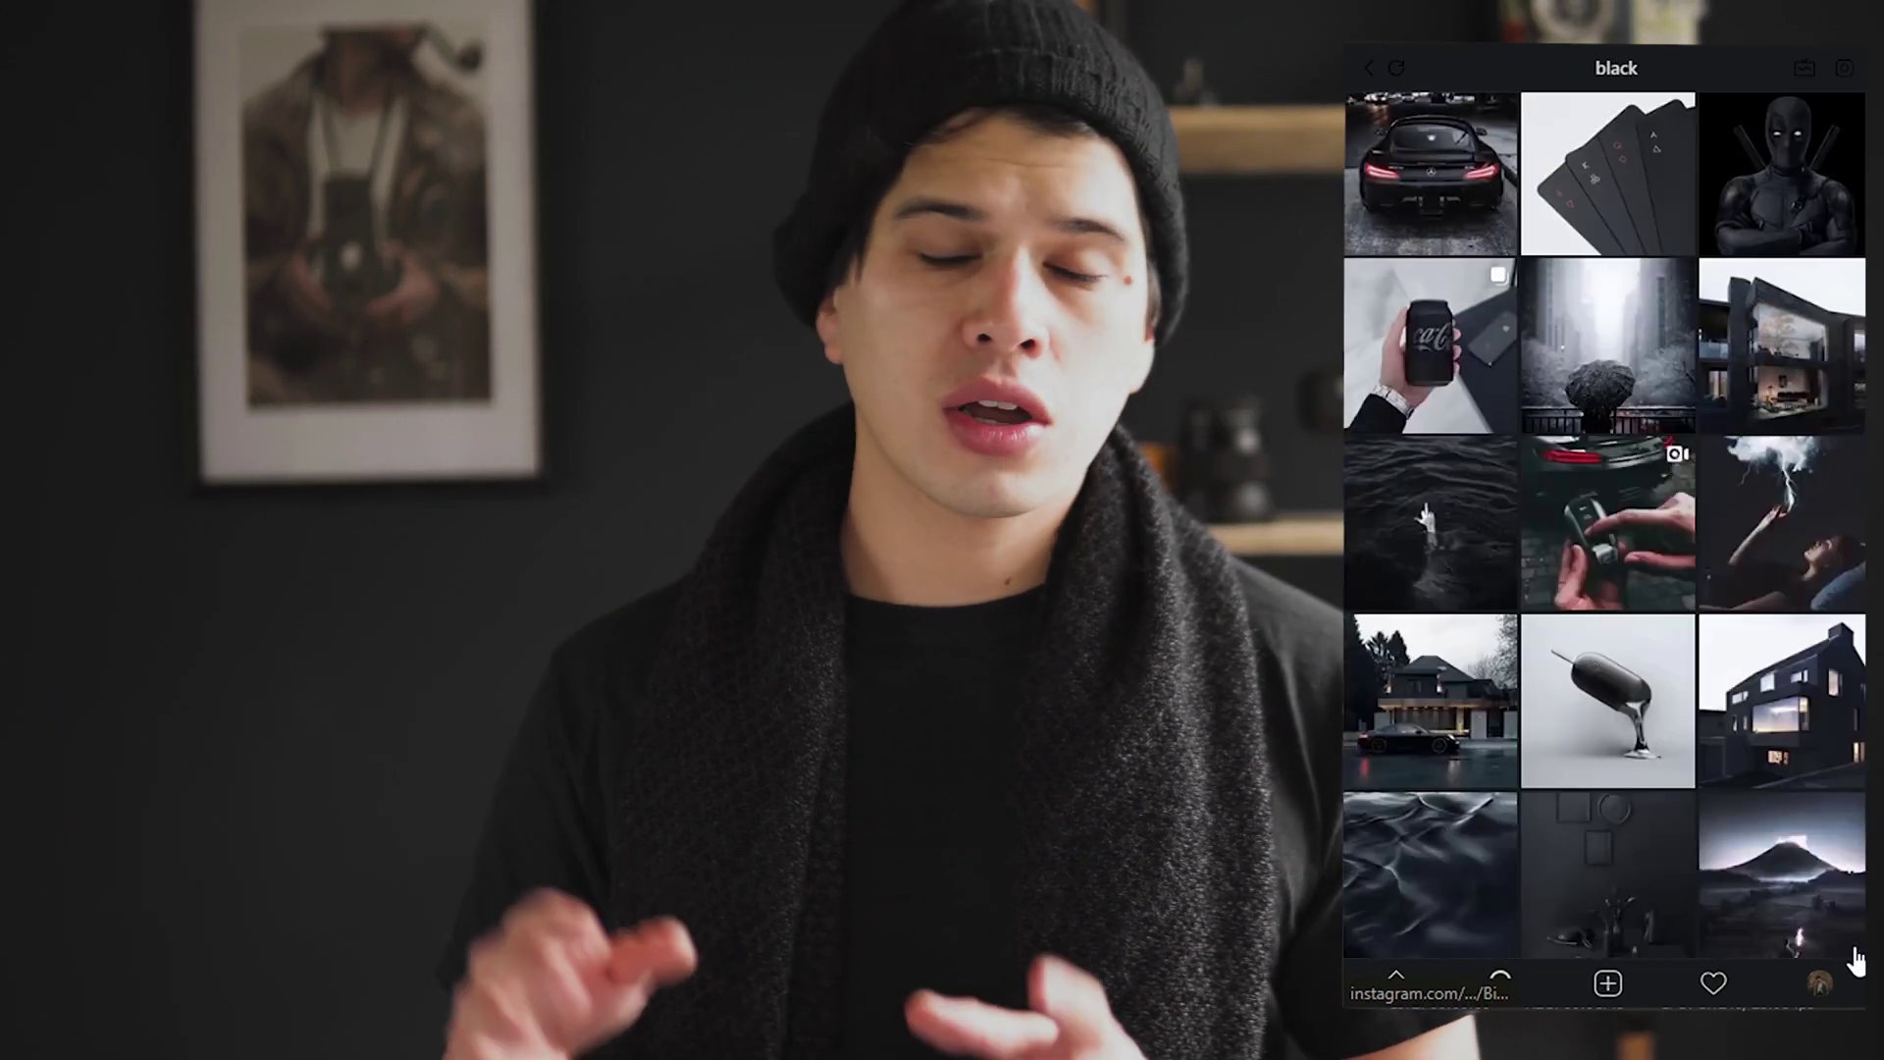
scroll(1857, 957, "down", 15)
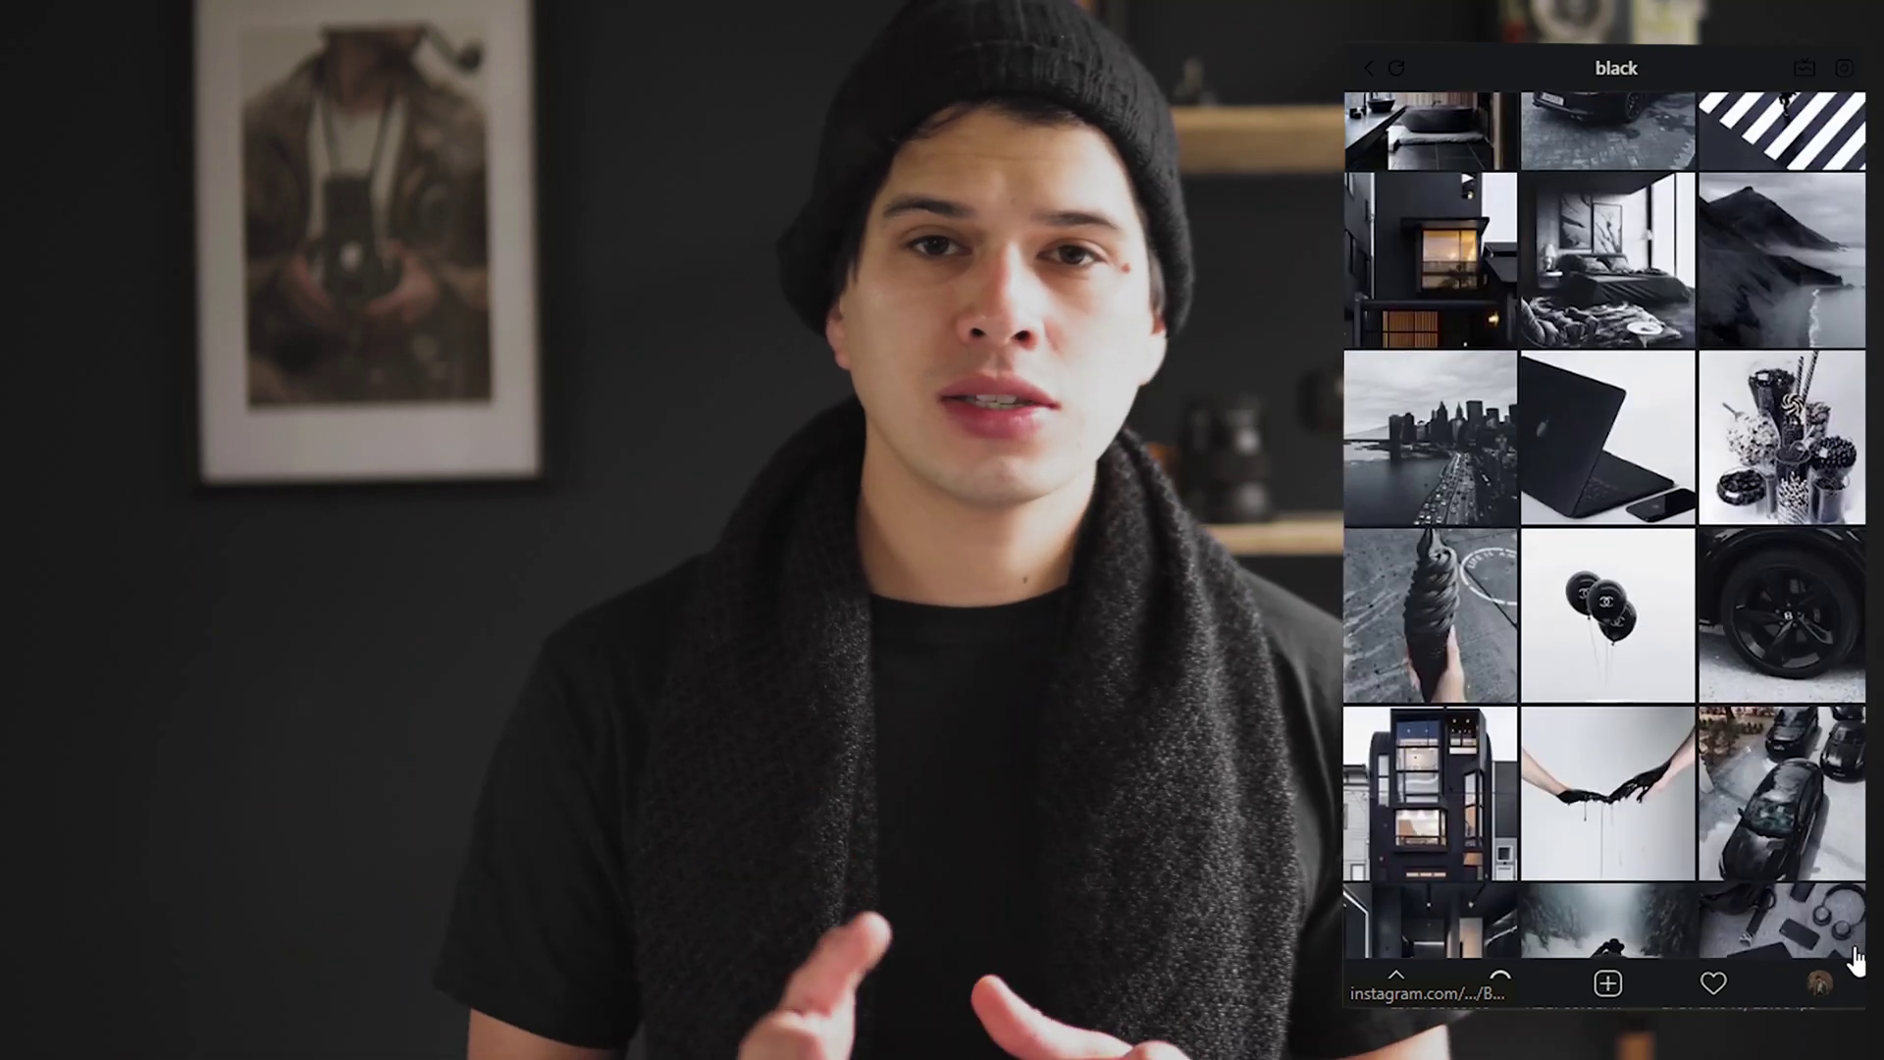
left_click(1856, 955)
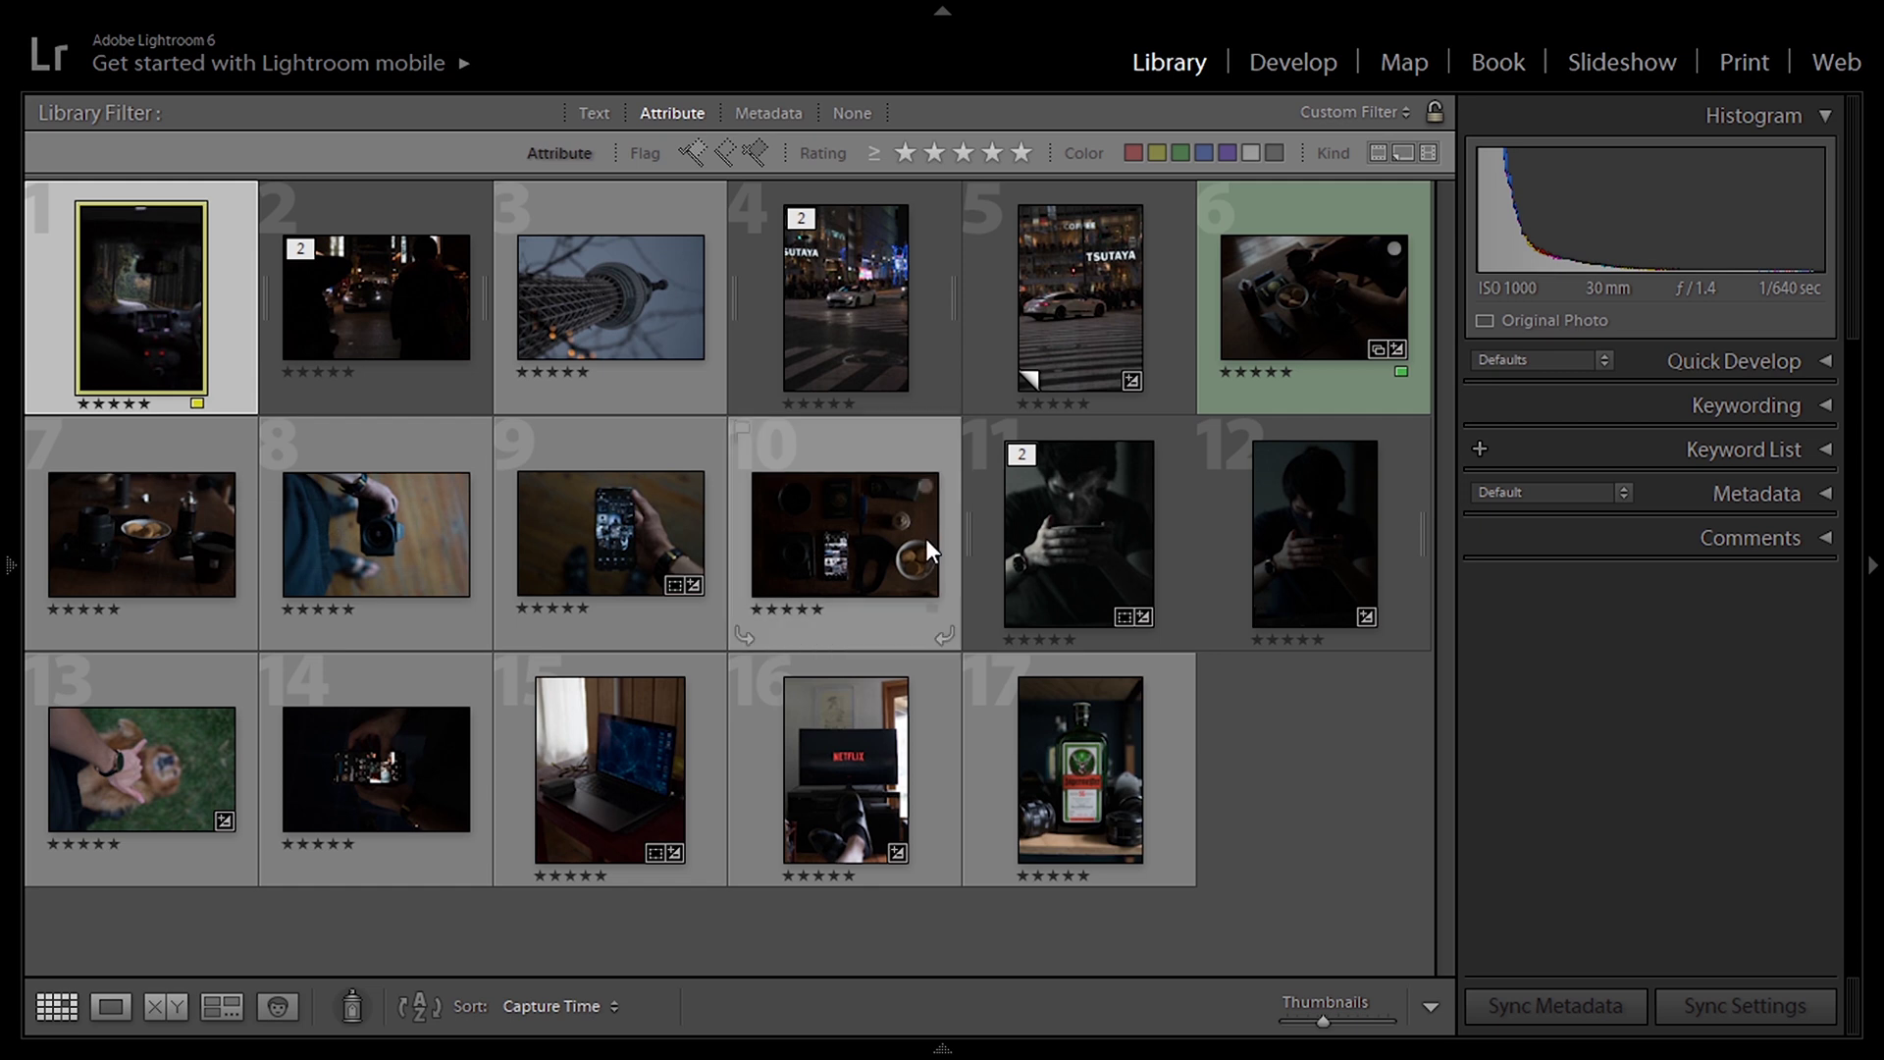
left_click(908, 557)
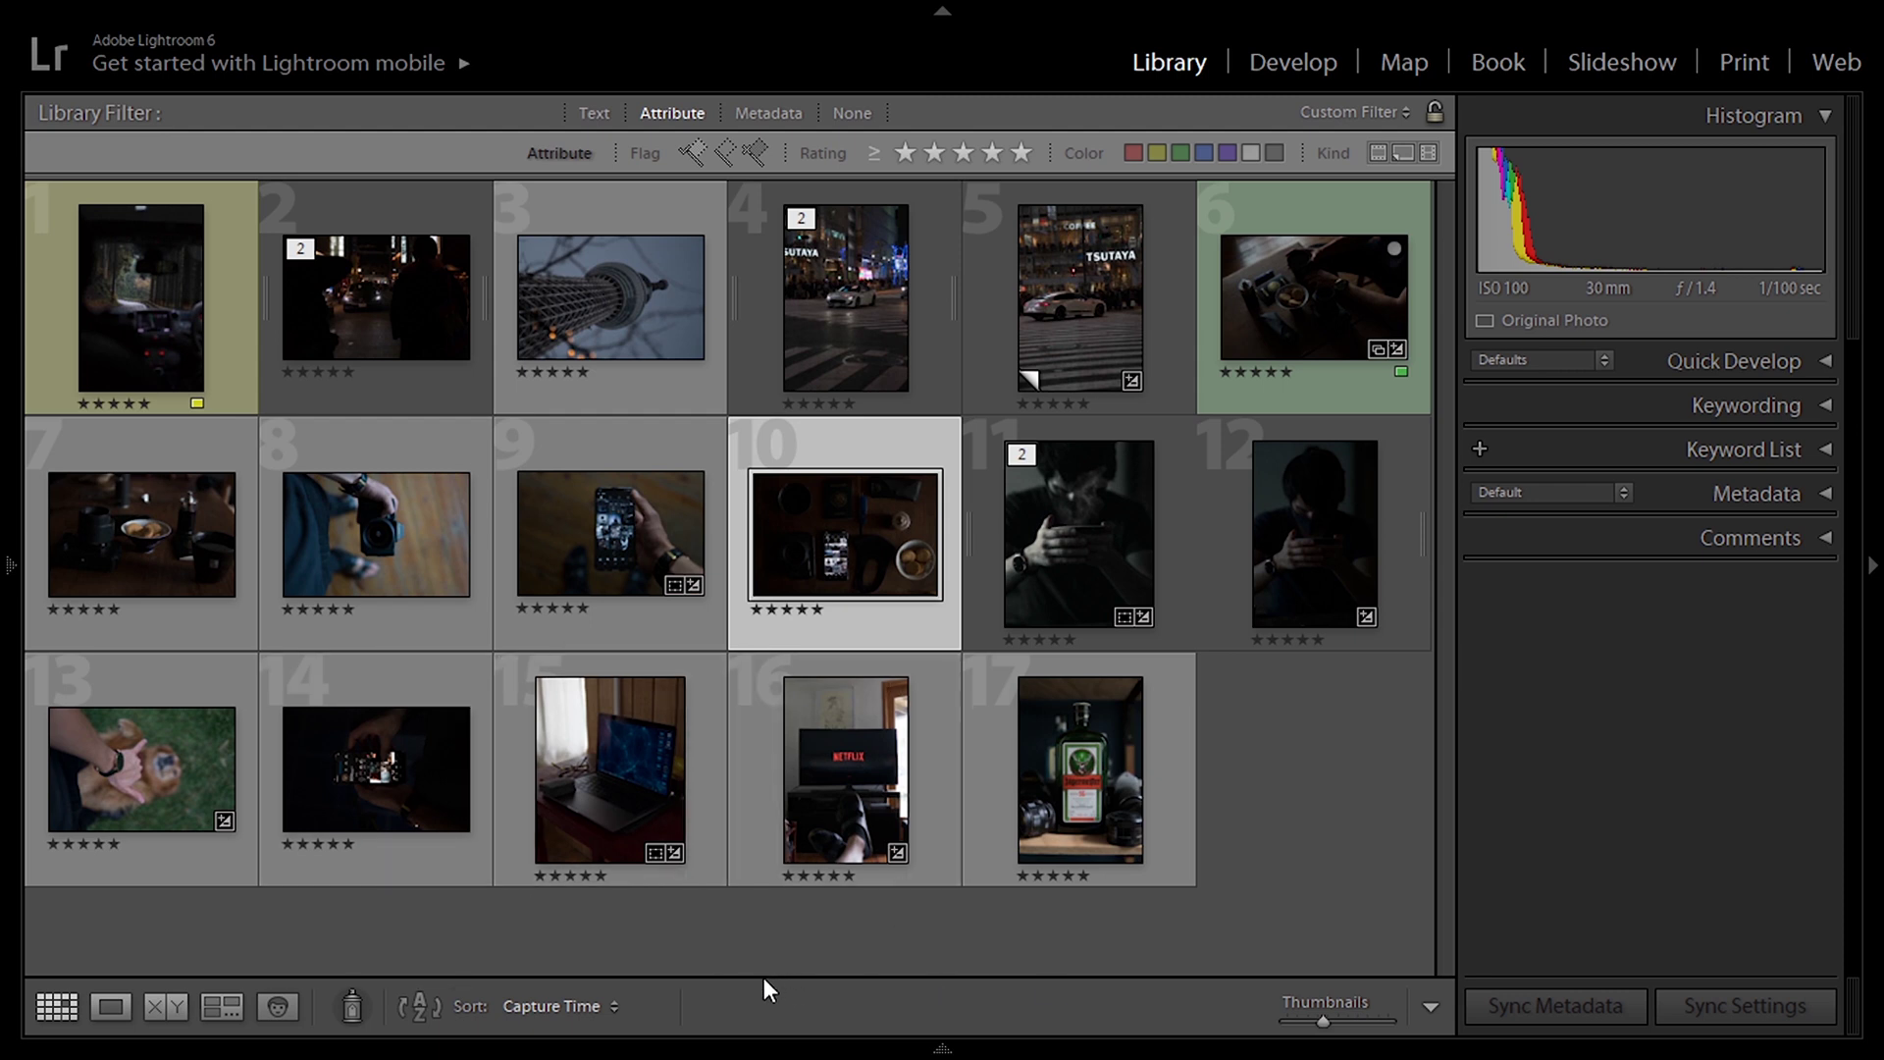
left_click(173, 785)
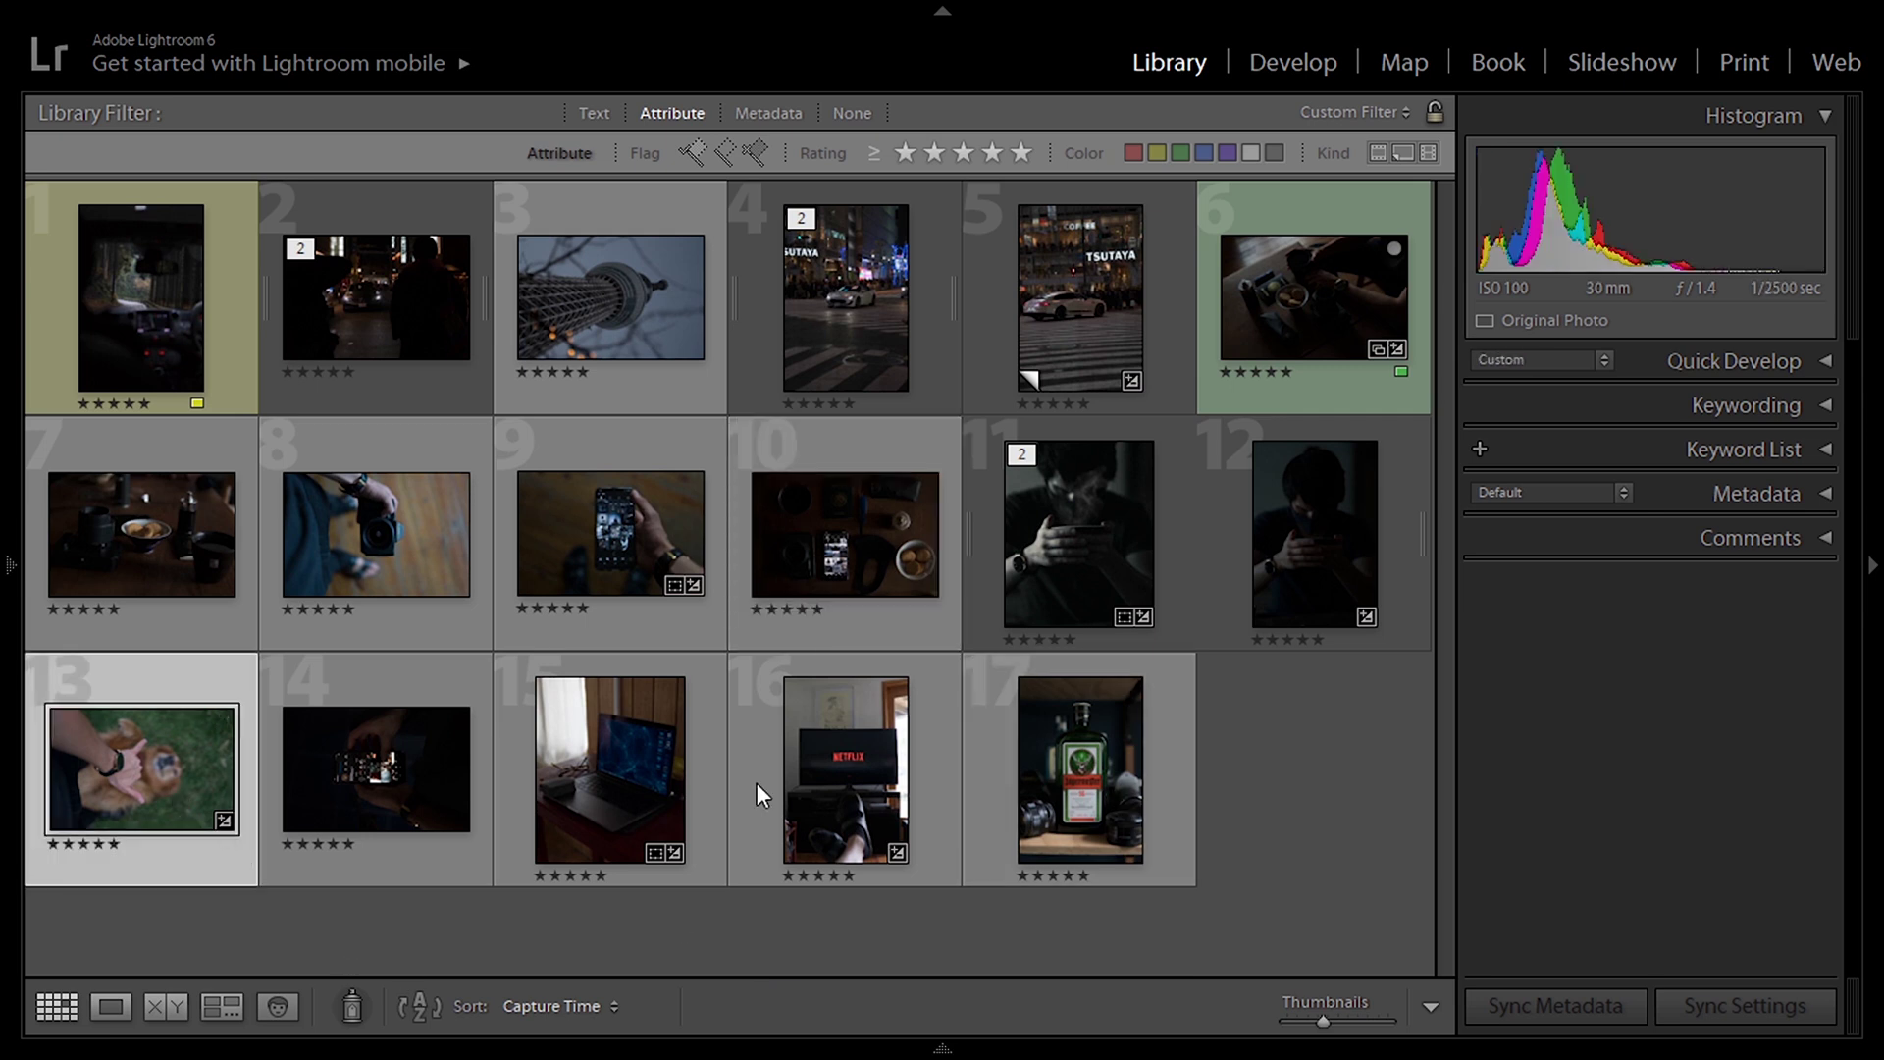
left_click(1057, 807)
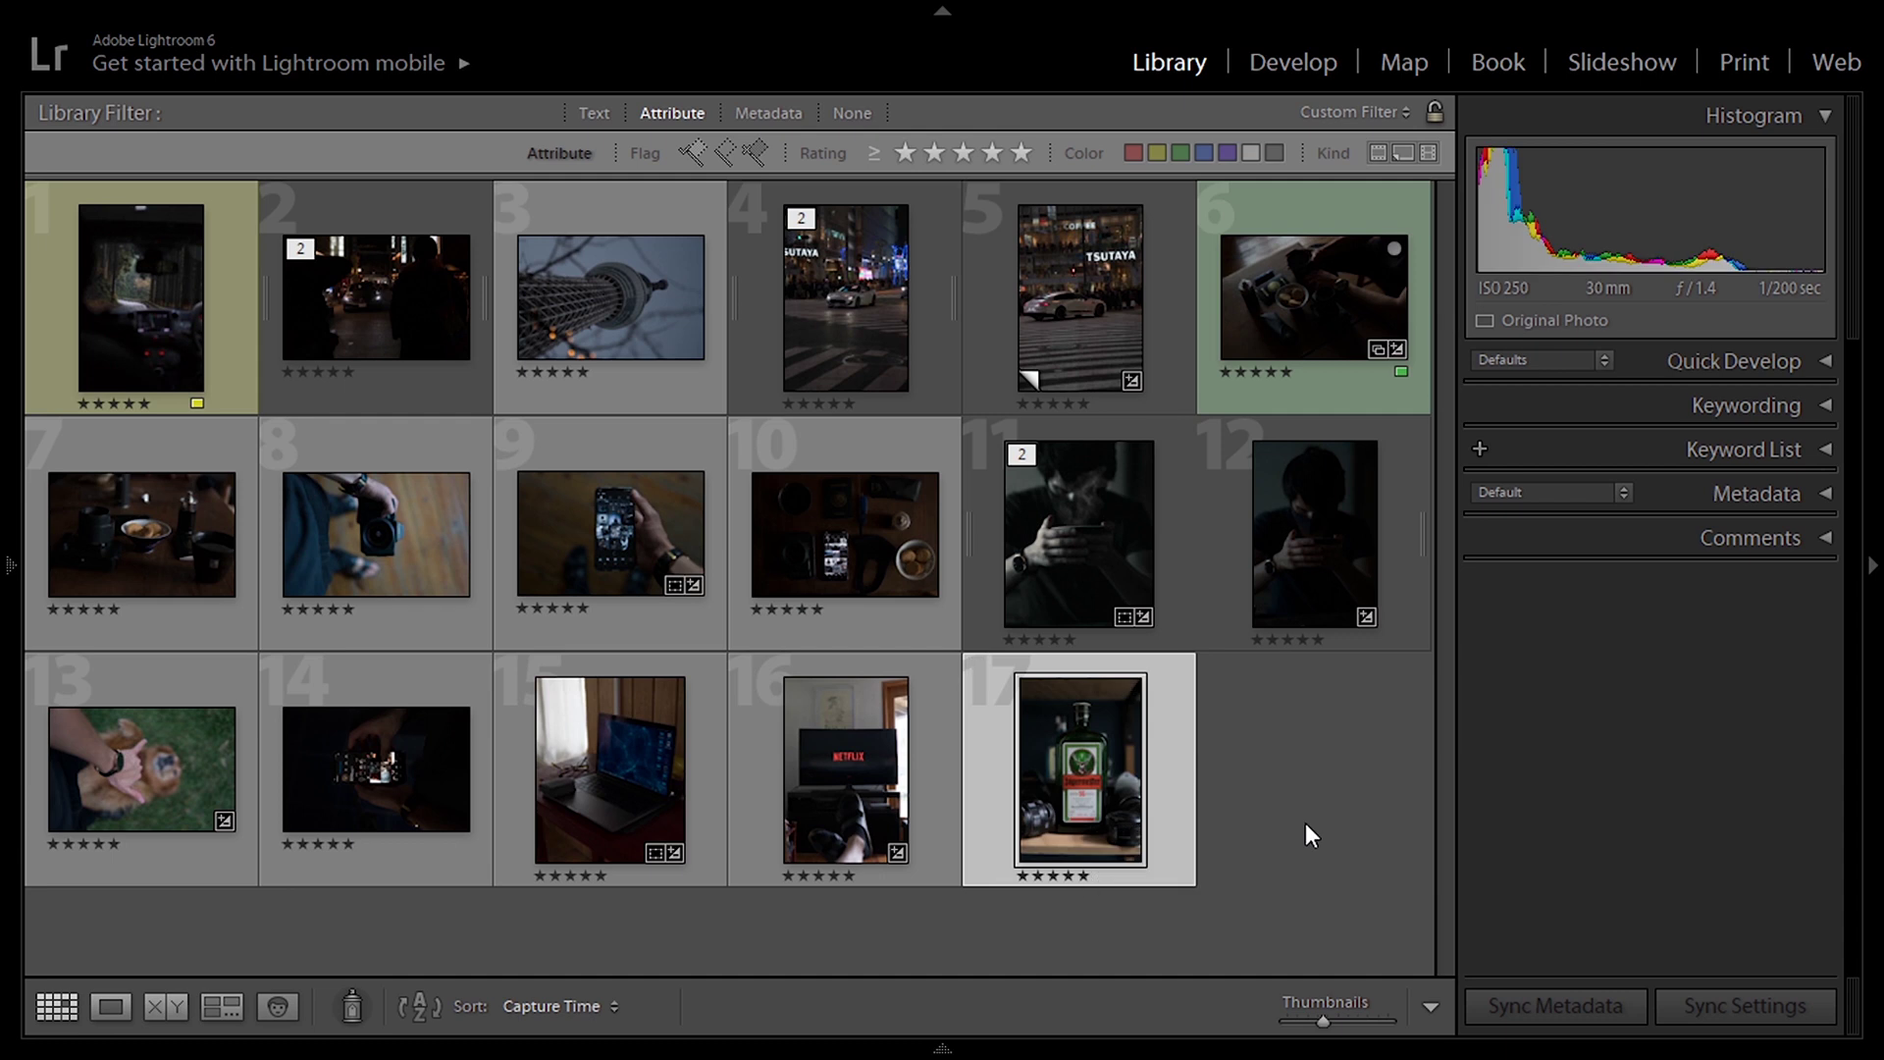
left_click(194, 731)
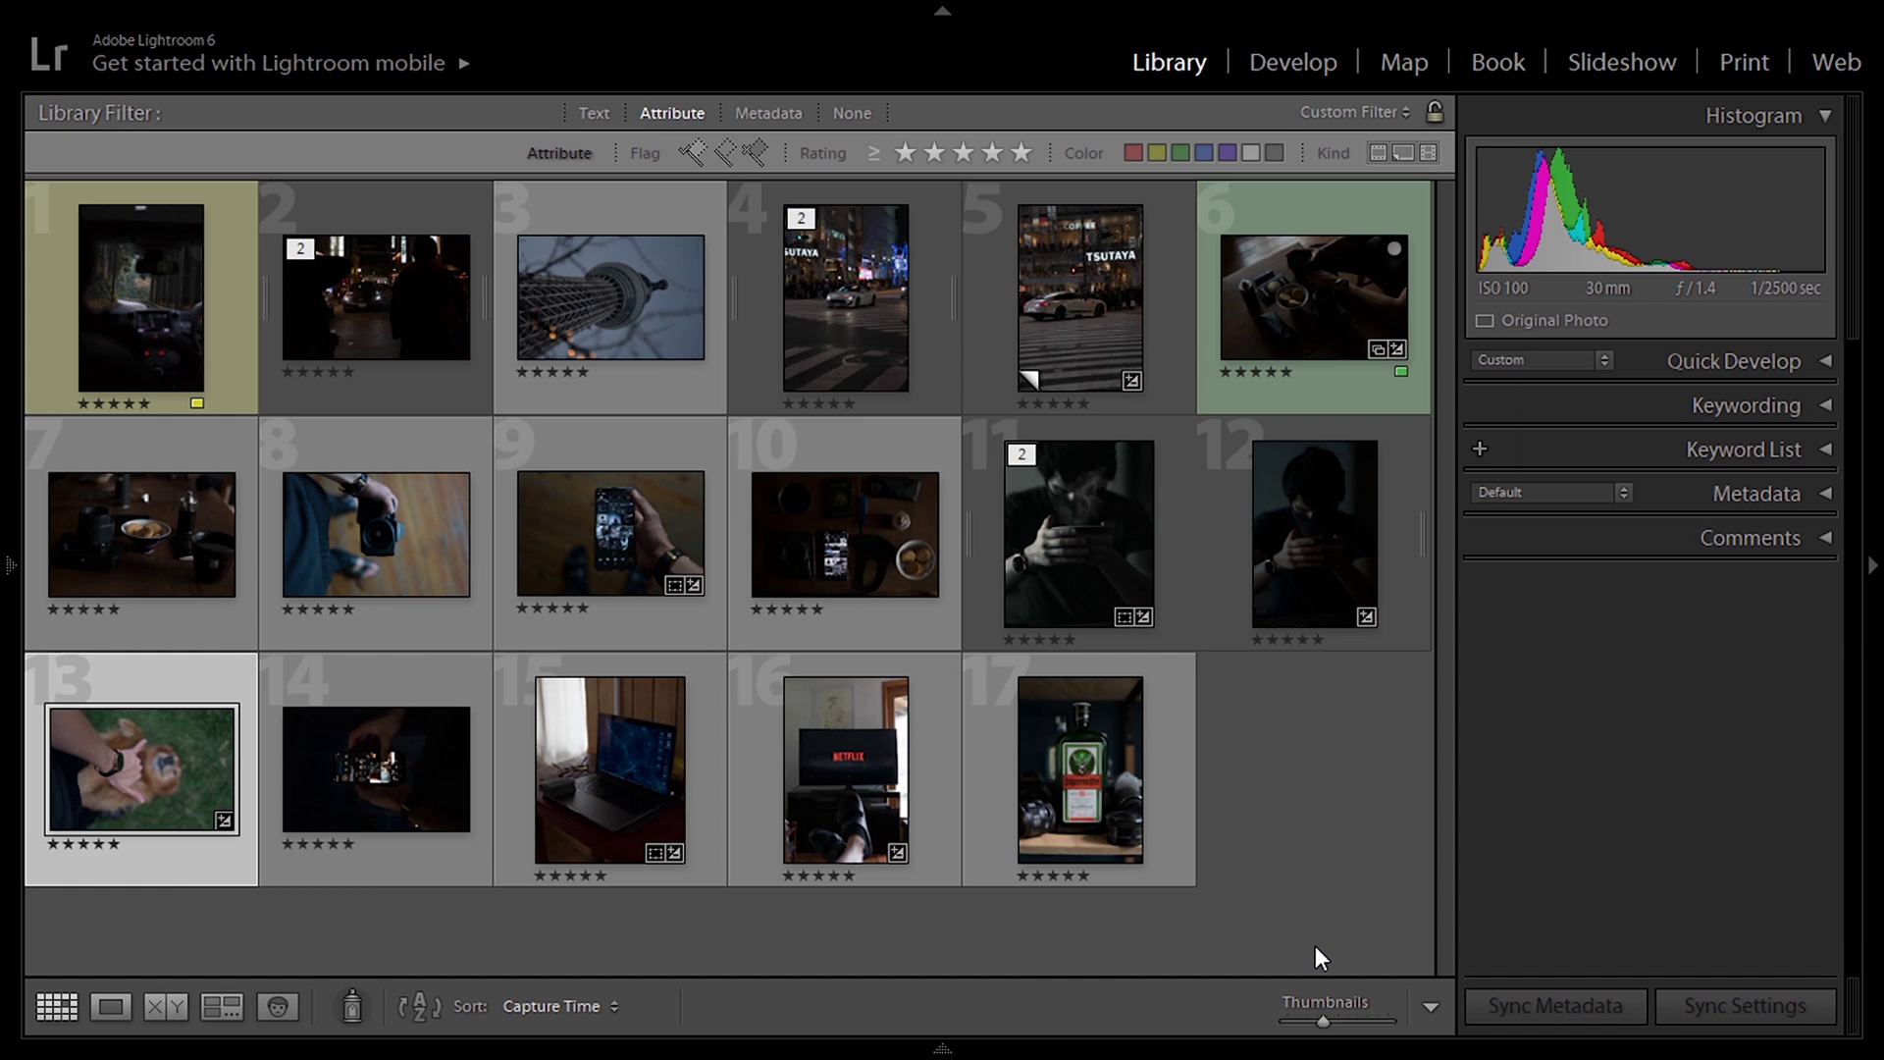
key("Up")
key("Up")
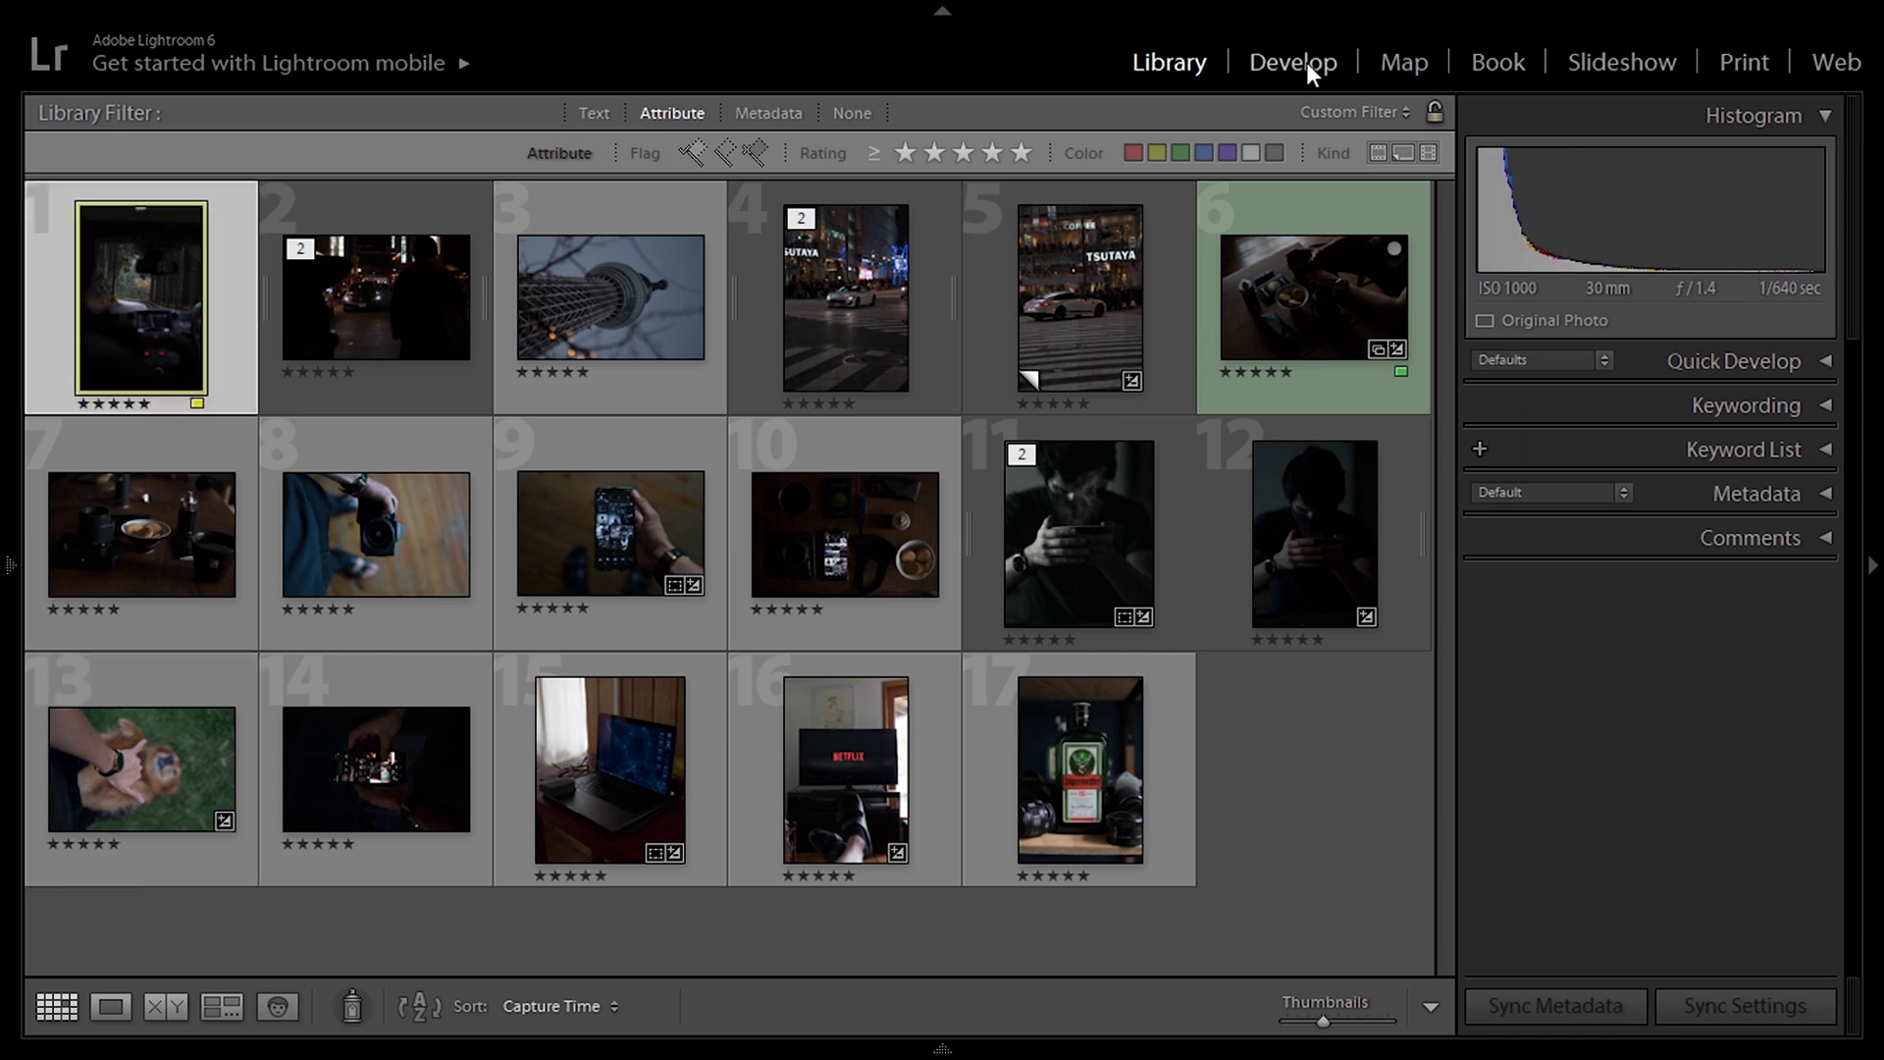
In Develop, set the forest-road photo's Exposure to +0.50 and Contrast to +60.
left_click(1309, 71)
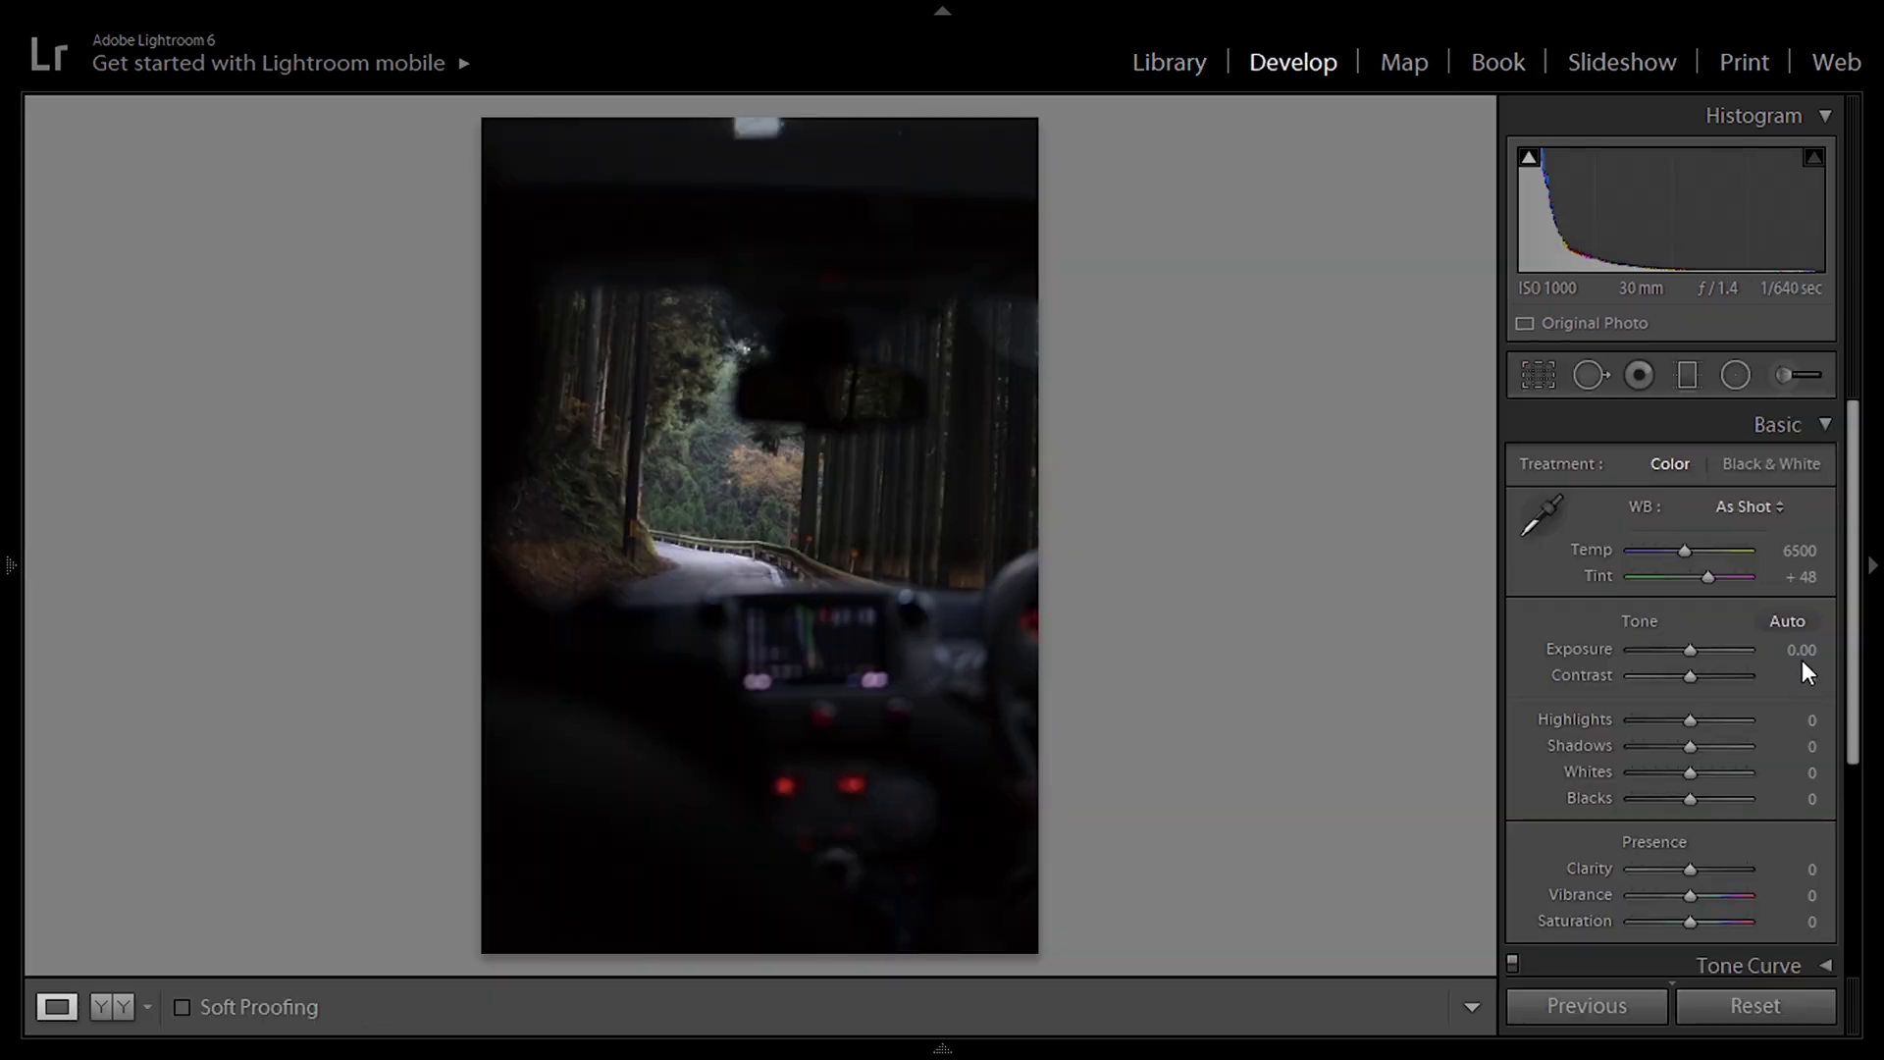
left_click(1802, 651)
type(".5")
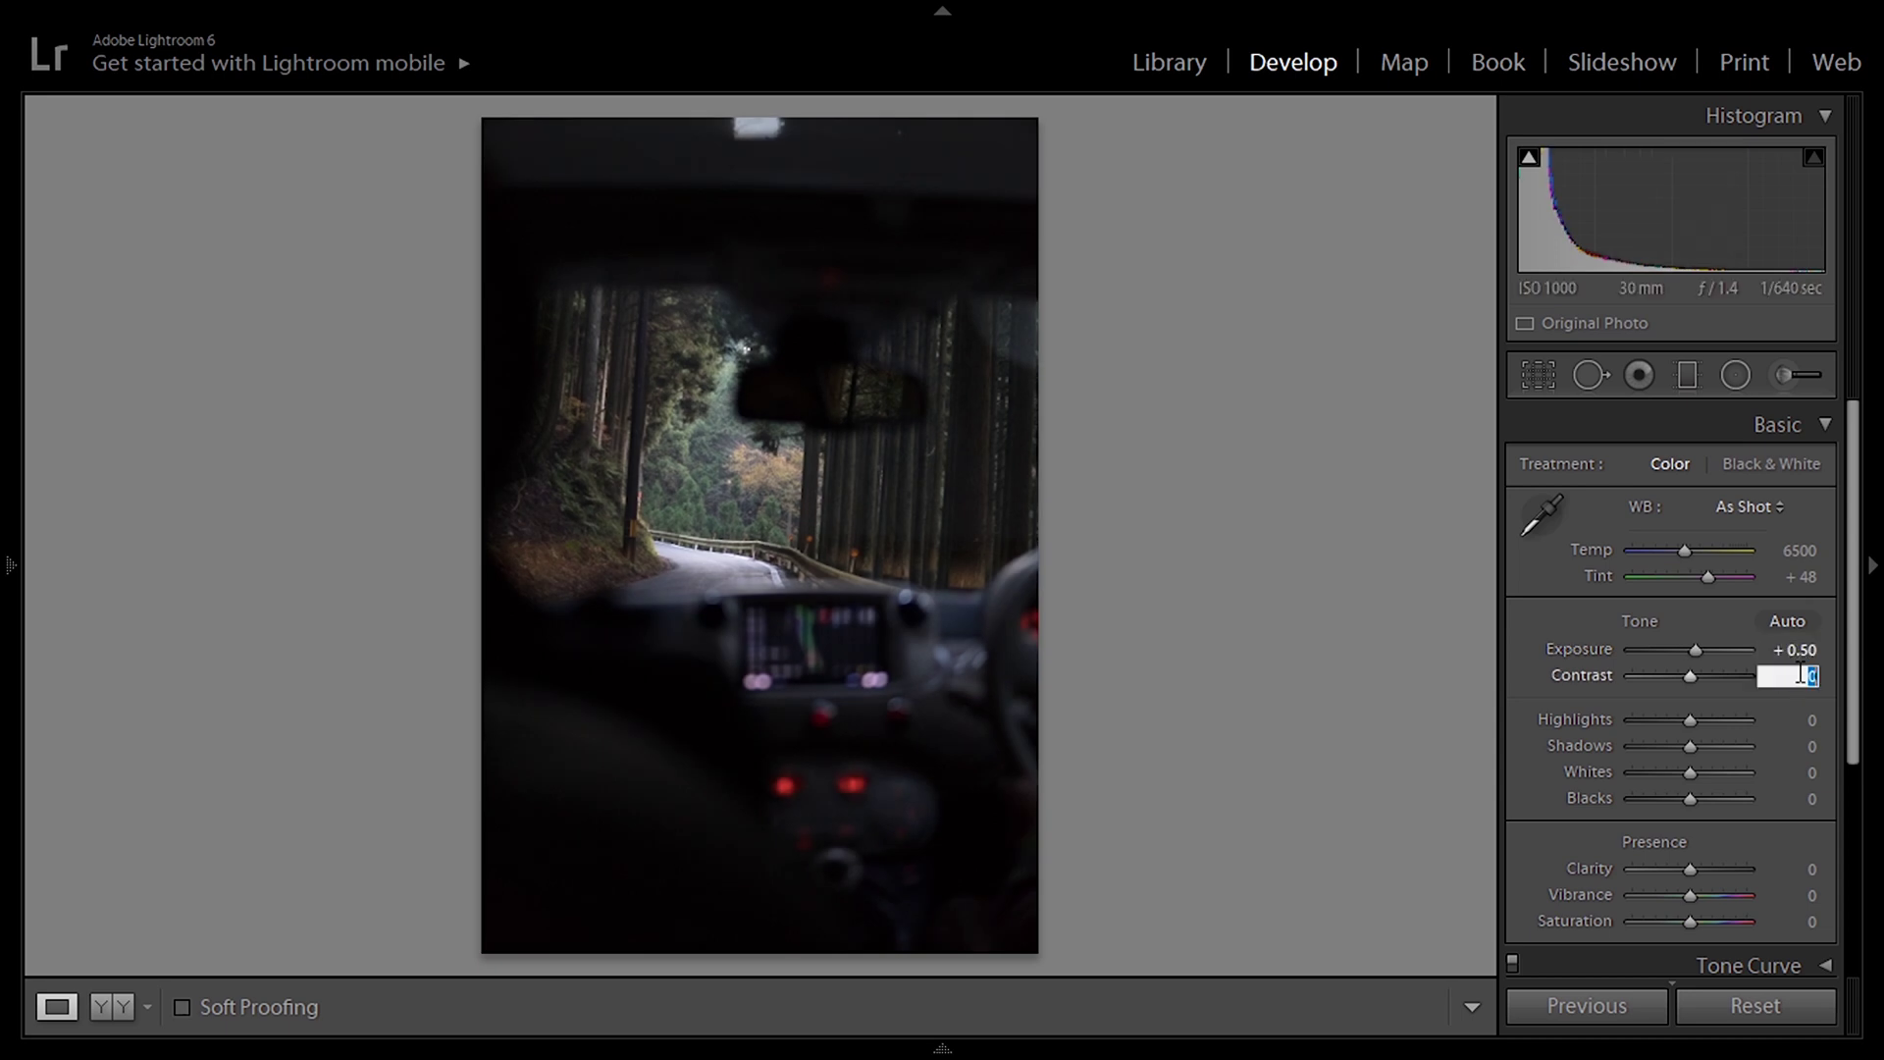
left_click(1802, 673)
type("60")
key("Return")
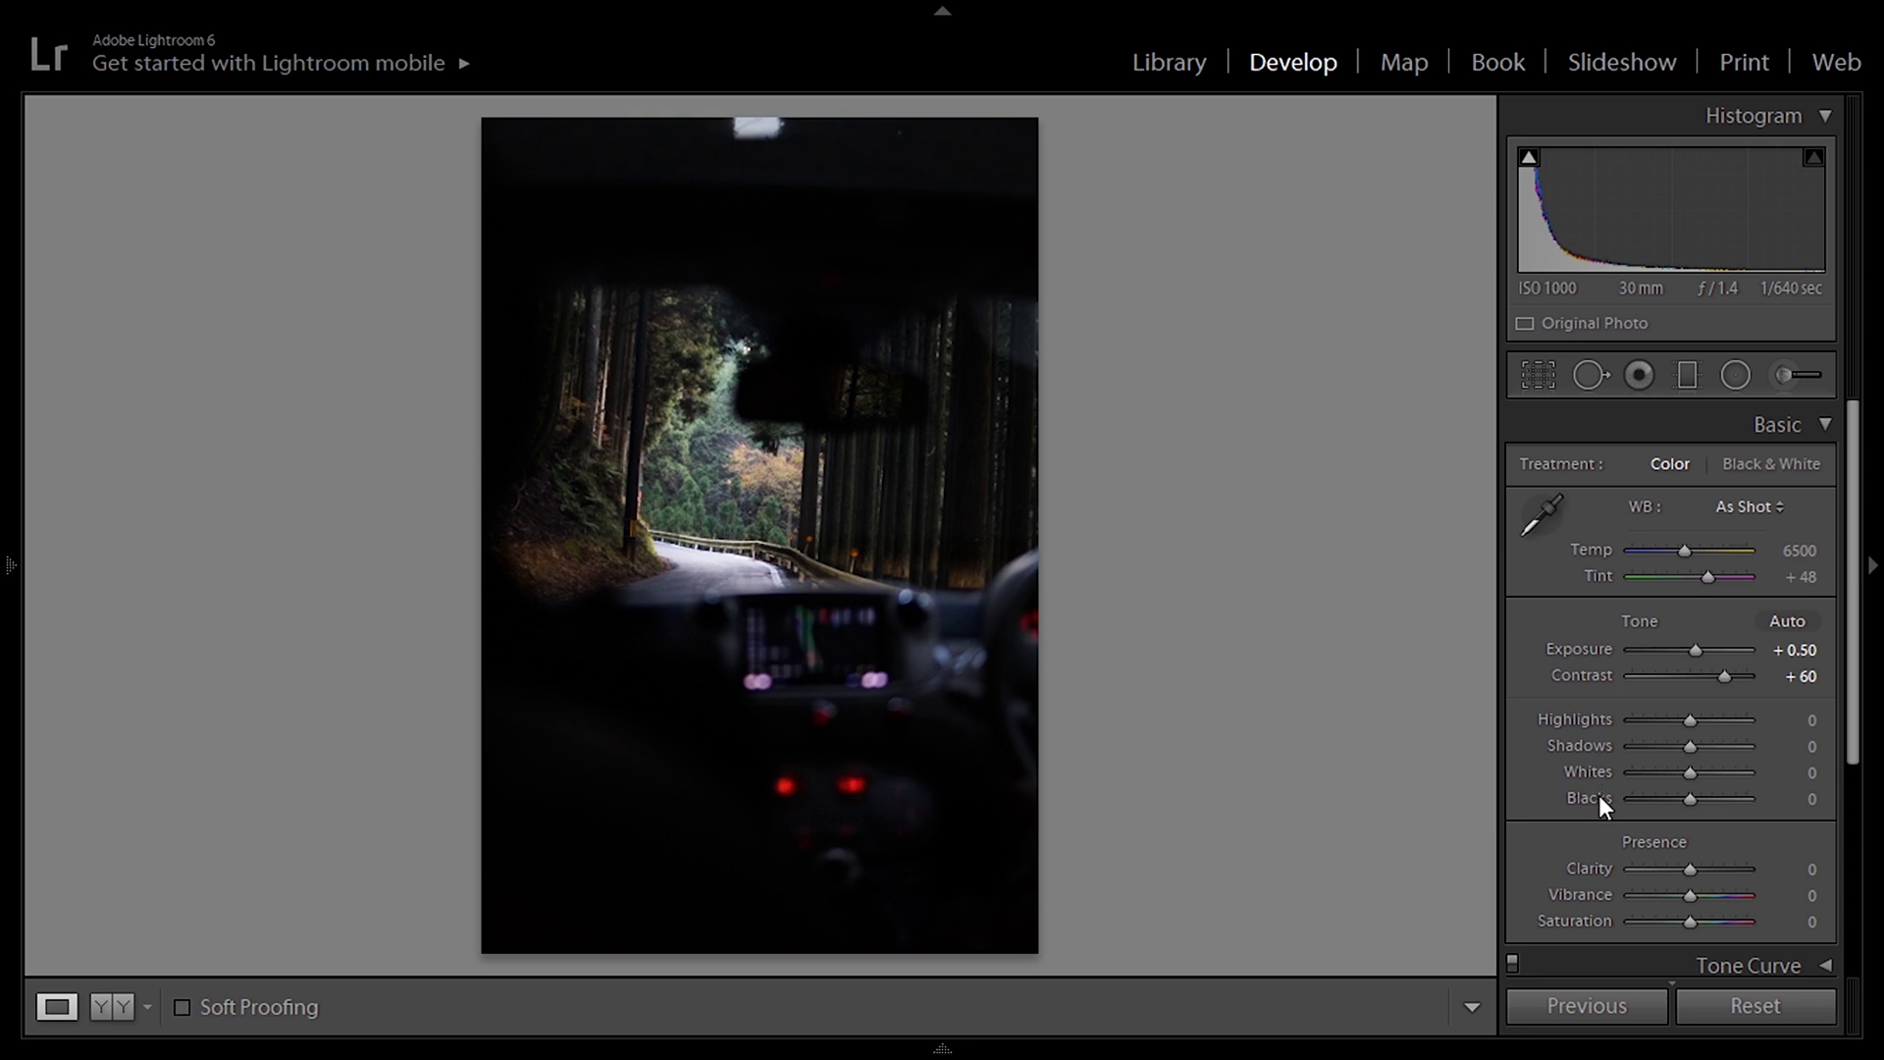
Try out the Blacks, Shadows, Whites and Highlights sliders, resetting them to 0.
left_click_drag(1682, 799, 1823, 811)
double_click(1737, 795)
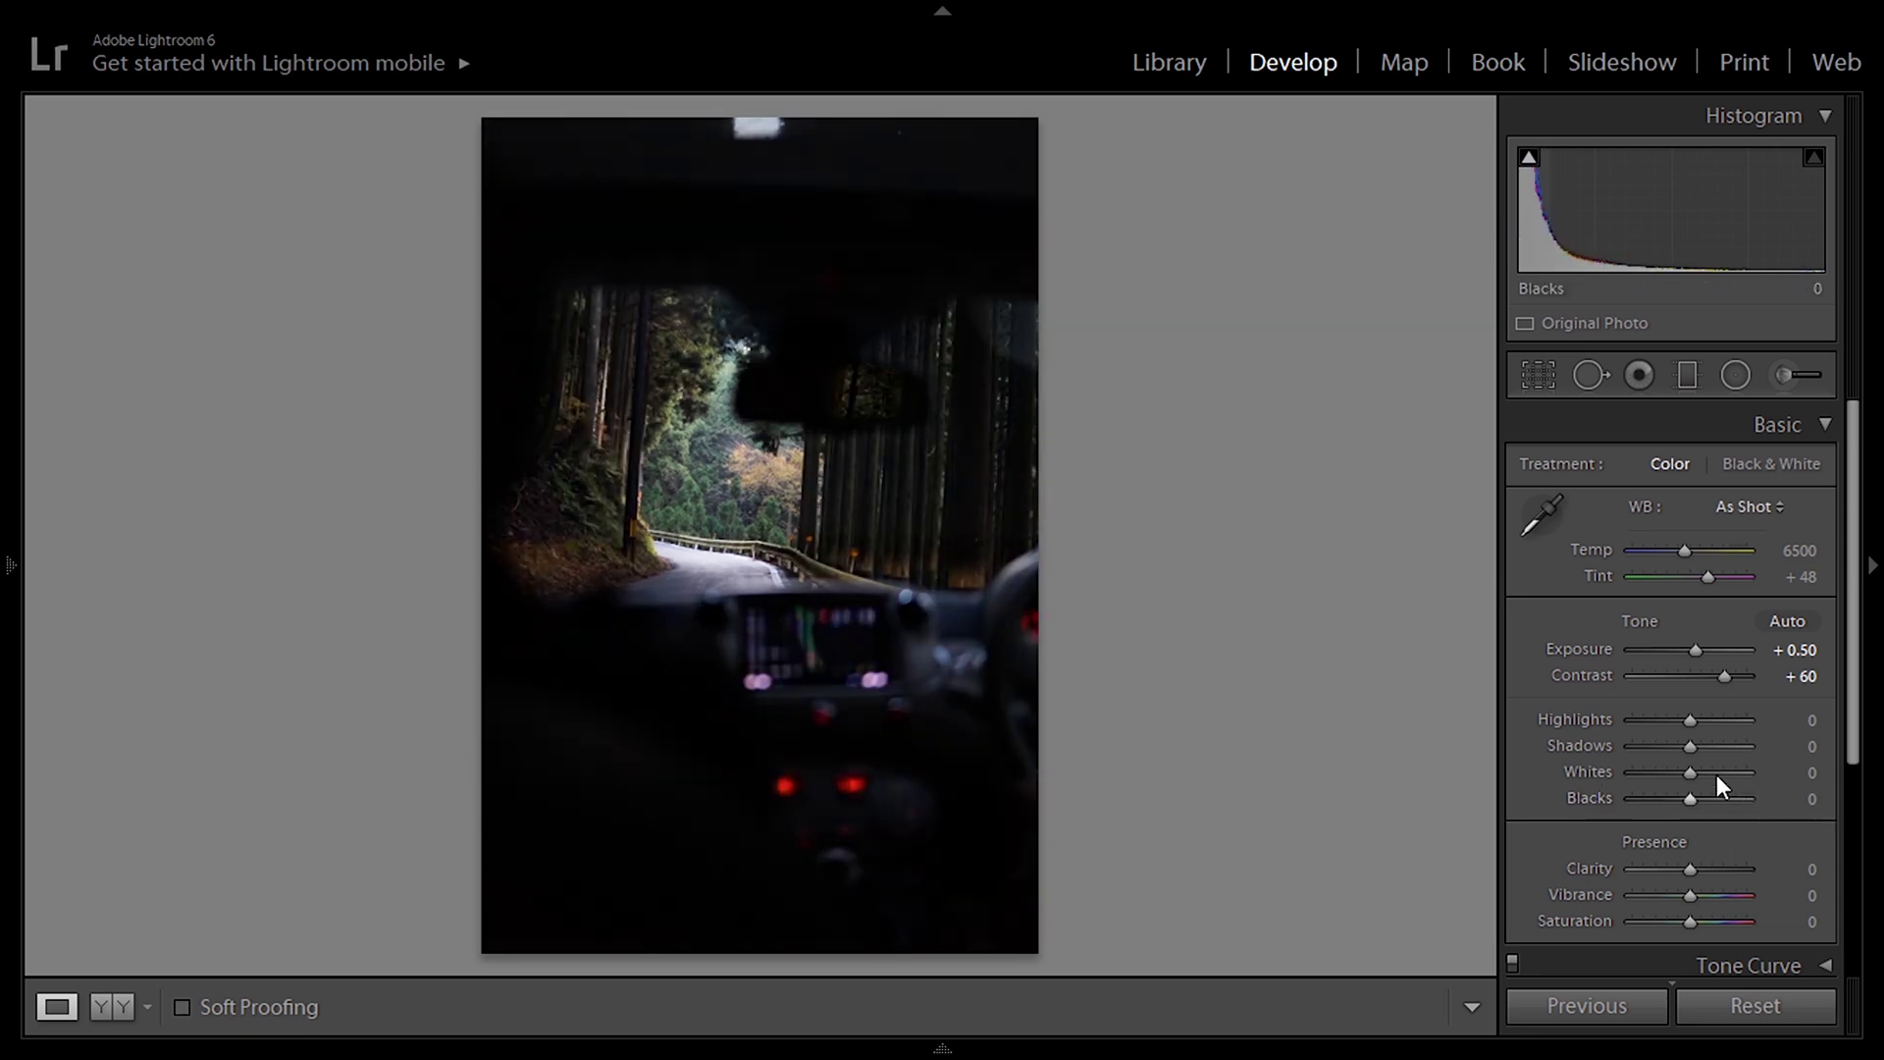
mouse_move(1698, 746)
left_mouse_down()
mouse_move(1643, 748)
mouse_move(1804, 757)
mouse_move(1609, 748)
mouse_move(1698, 748)
left_mouse_up()
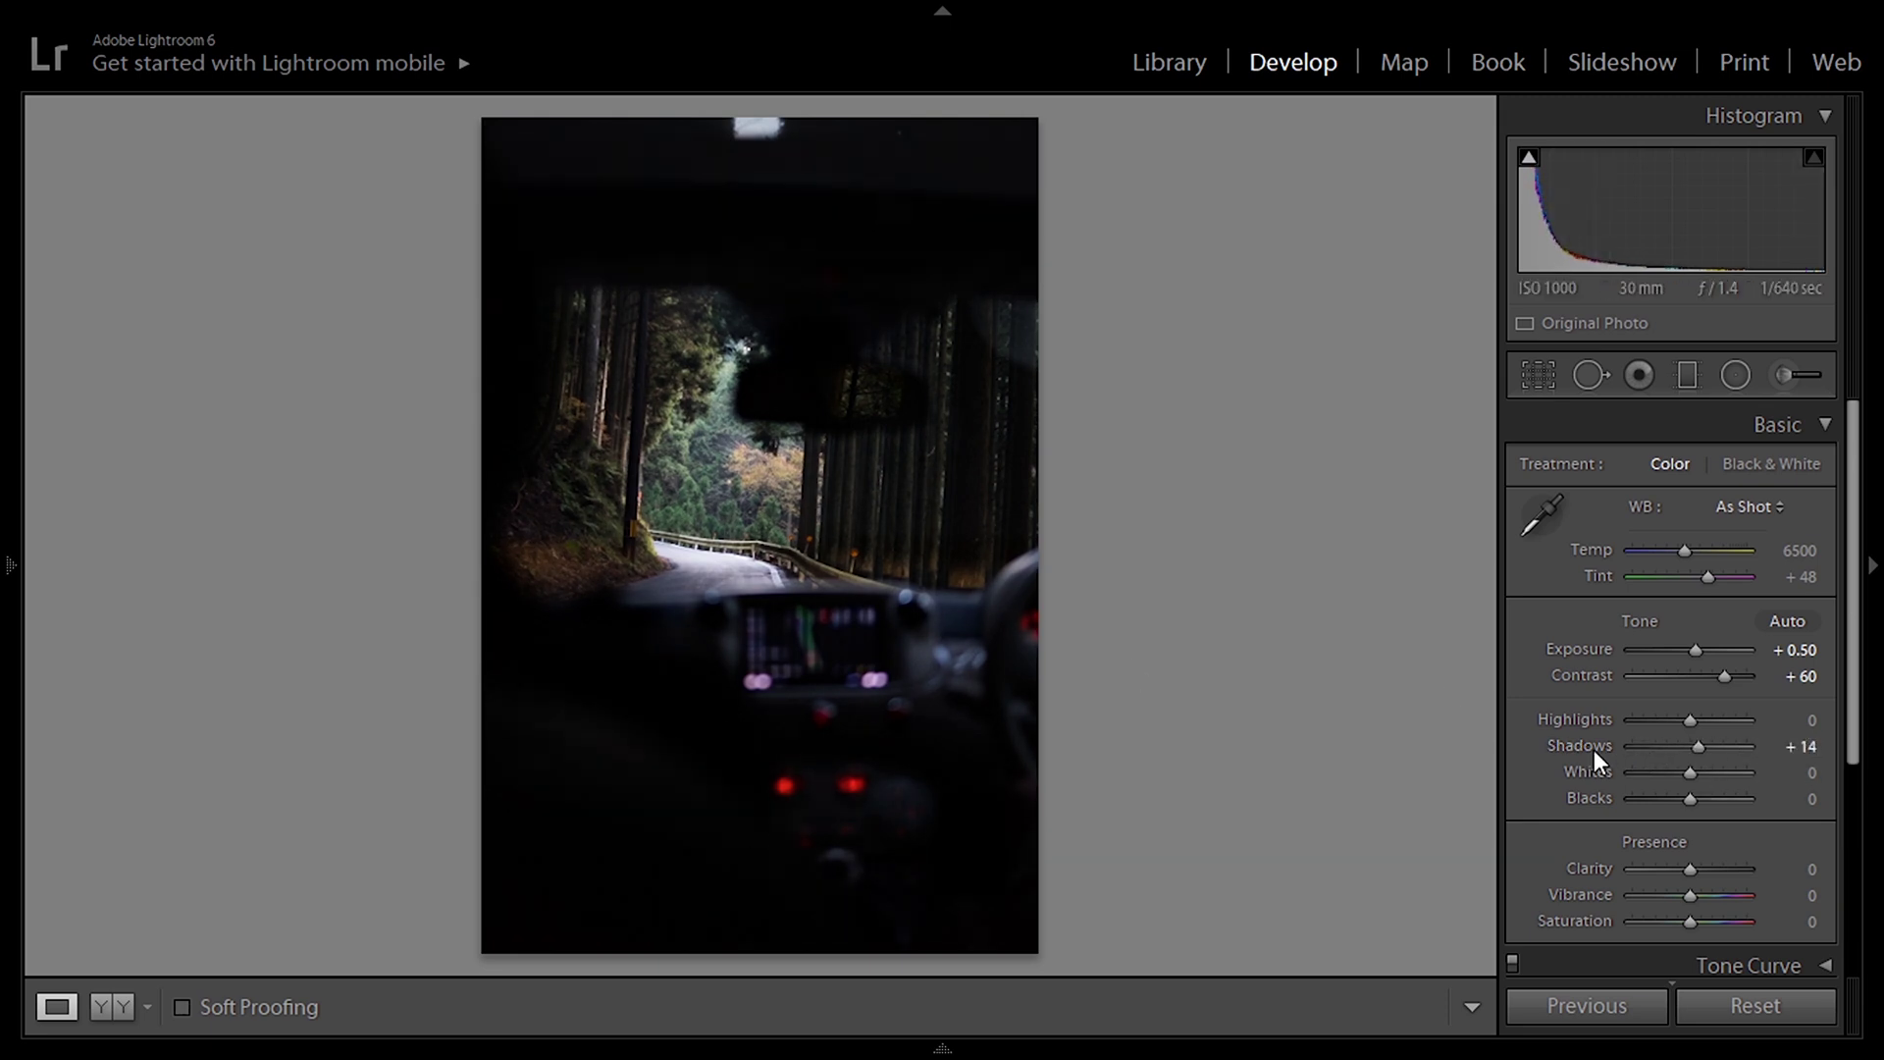
mouse_move(1699, 744)
left_mouse_down()
mouse_move(1745, 767)
mouse_move(1692, 754)
left_mouse_up()
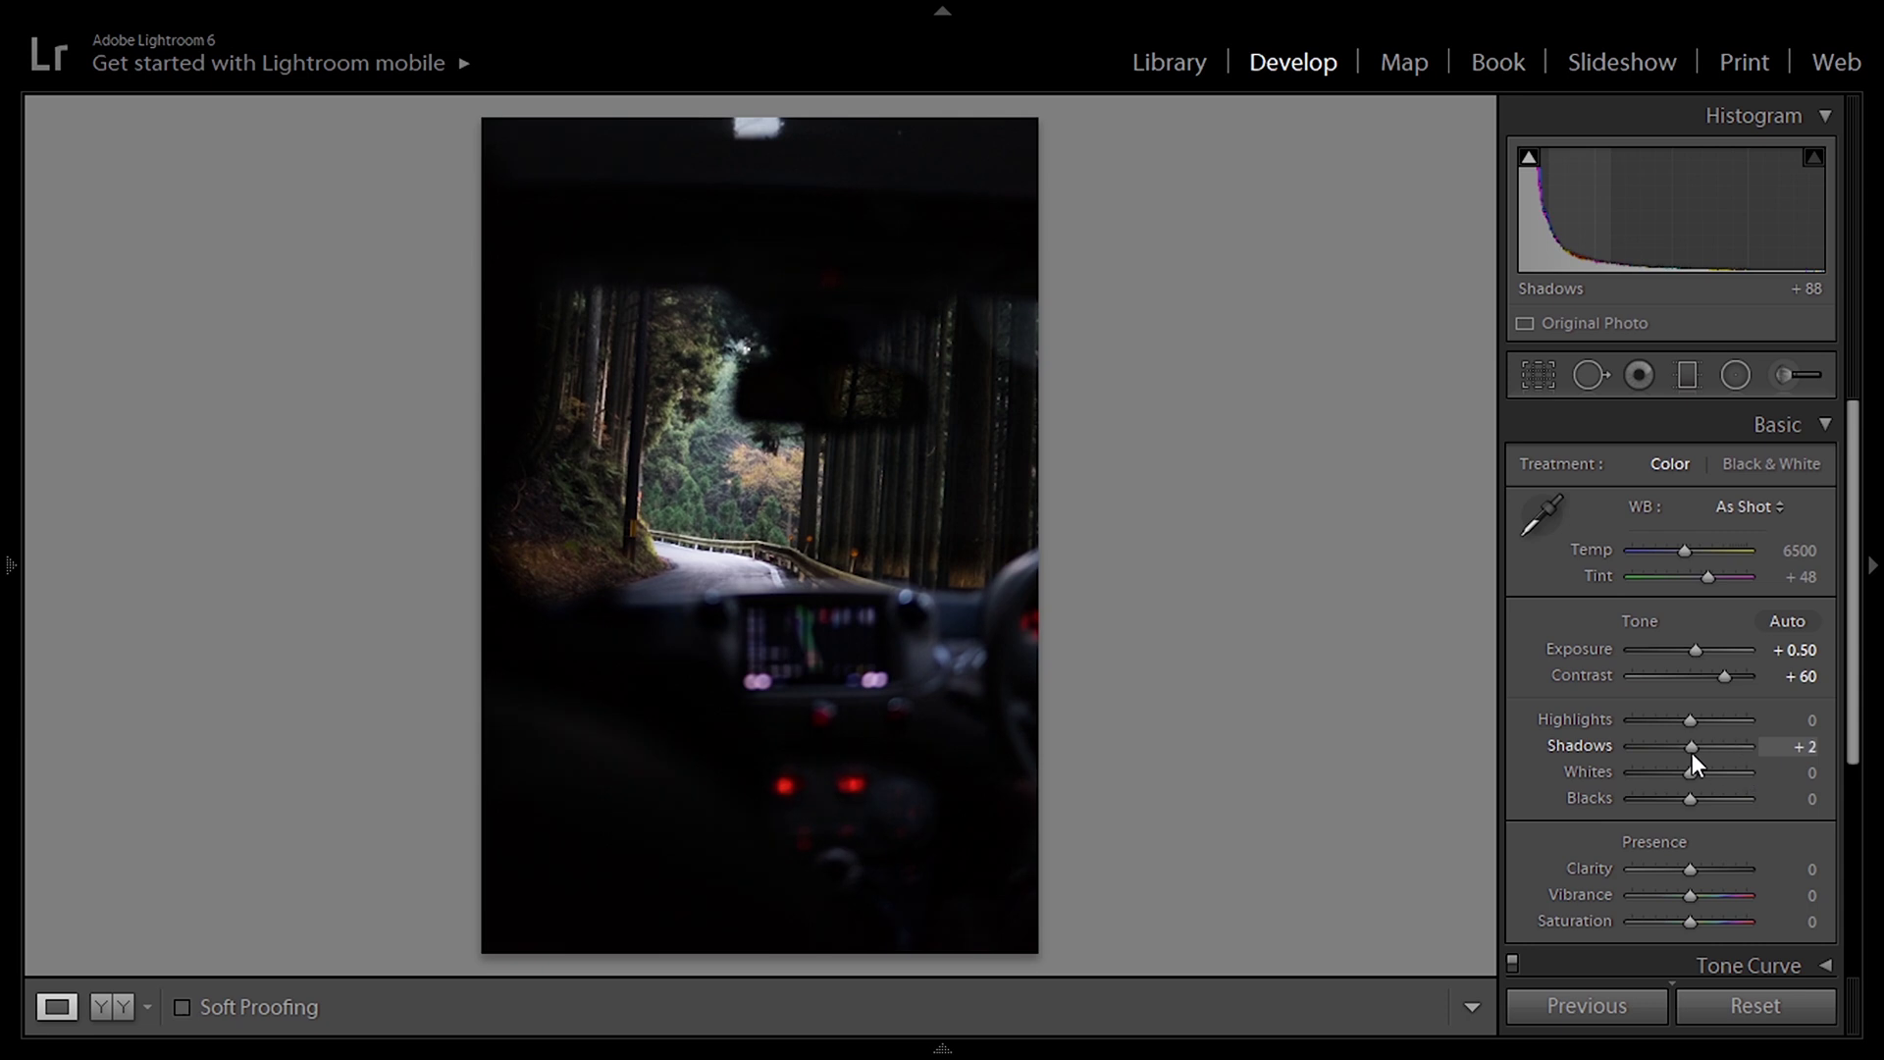
double_click(1690, 746)
left_click_drag(1688, 769, 1558, 737)
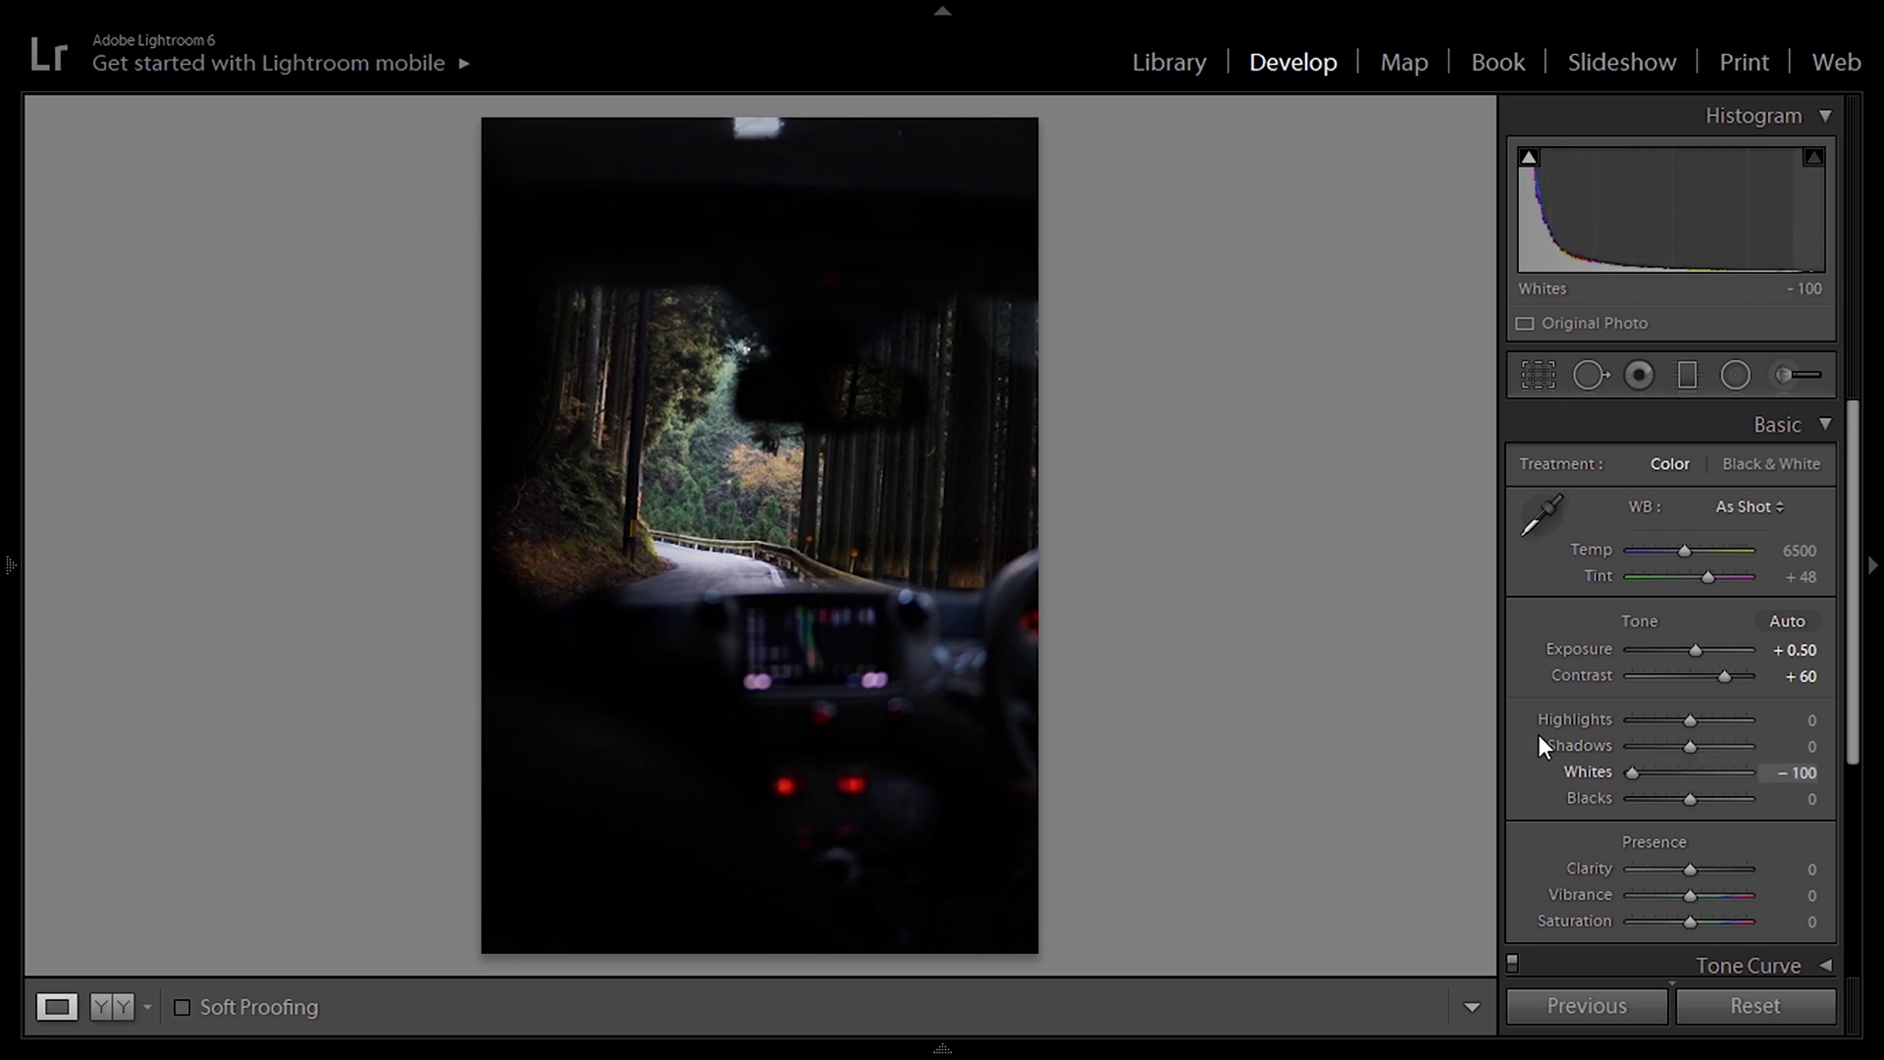
left_click_drag(1755, 779, 1686, 785)
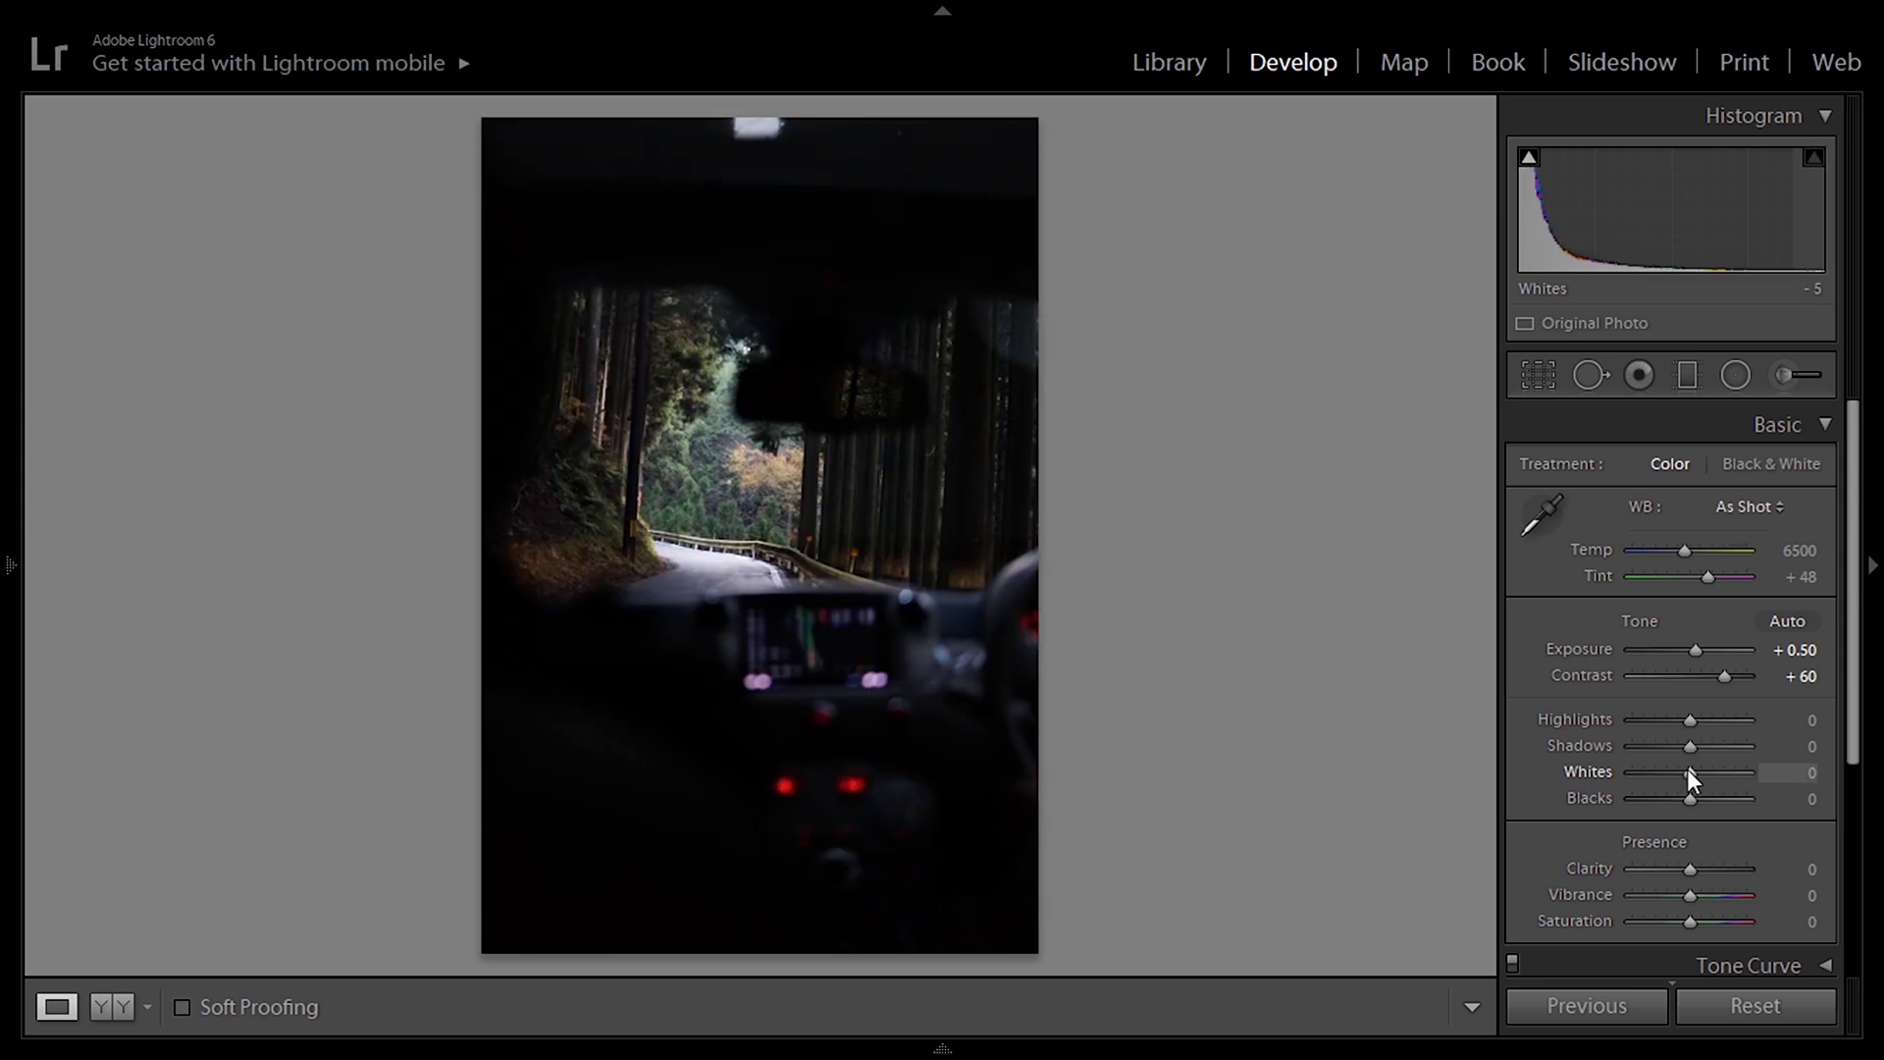
left_click_drag(1635, 722, 1703, 722)
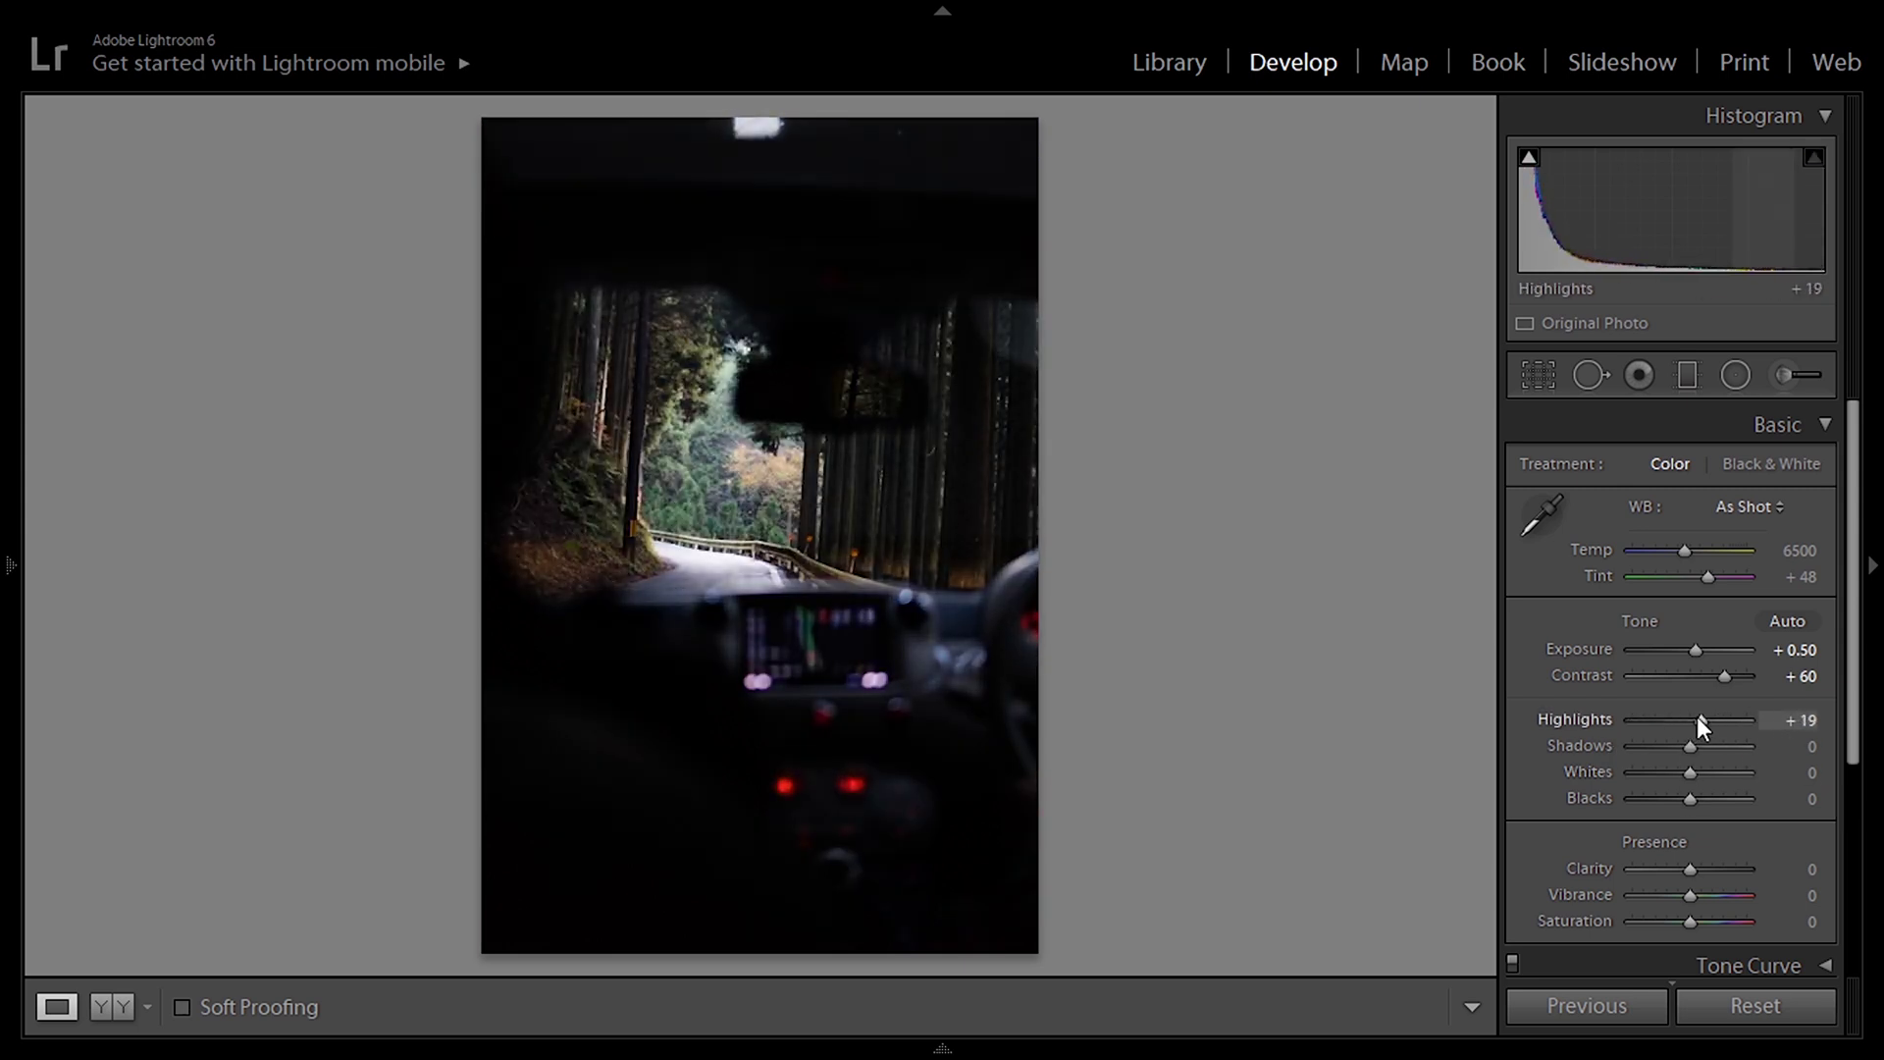
double_click(1697, 719)
Set Highlights to +20, Shadows to −10 and Whites to −100.
left_click(1803, 721)
type("20")
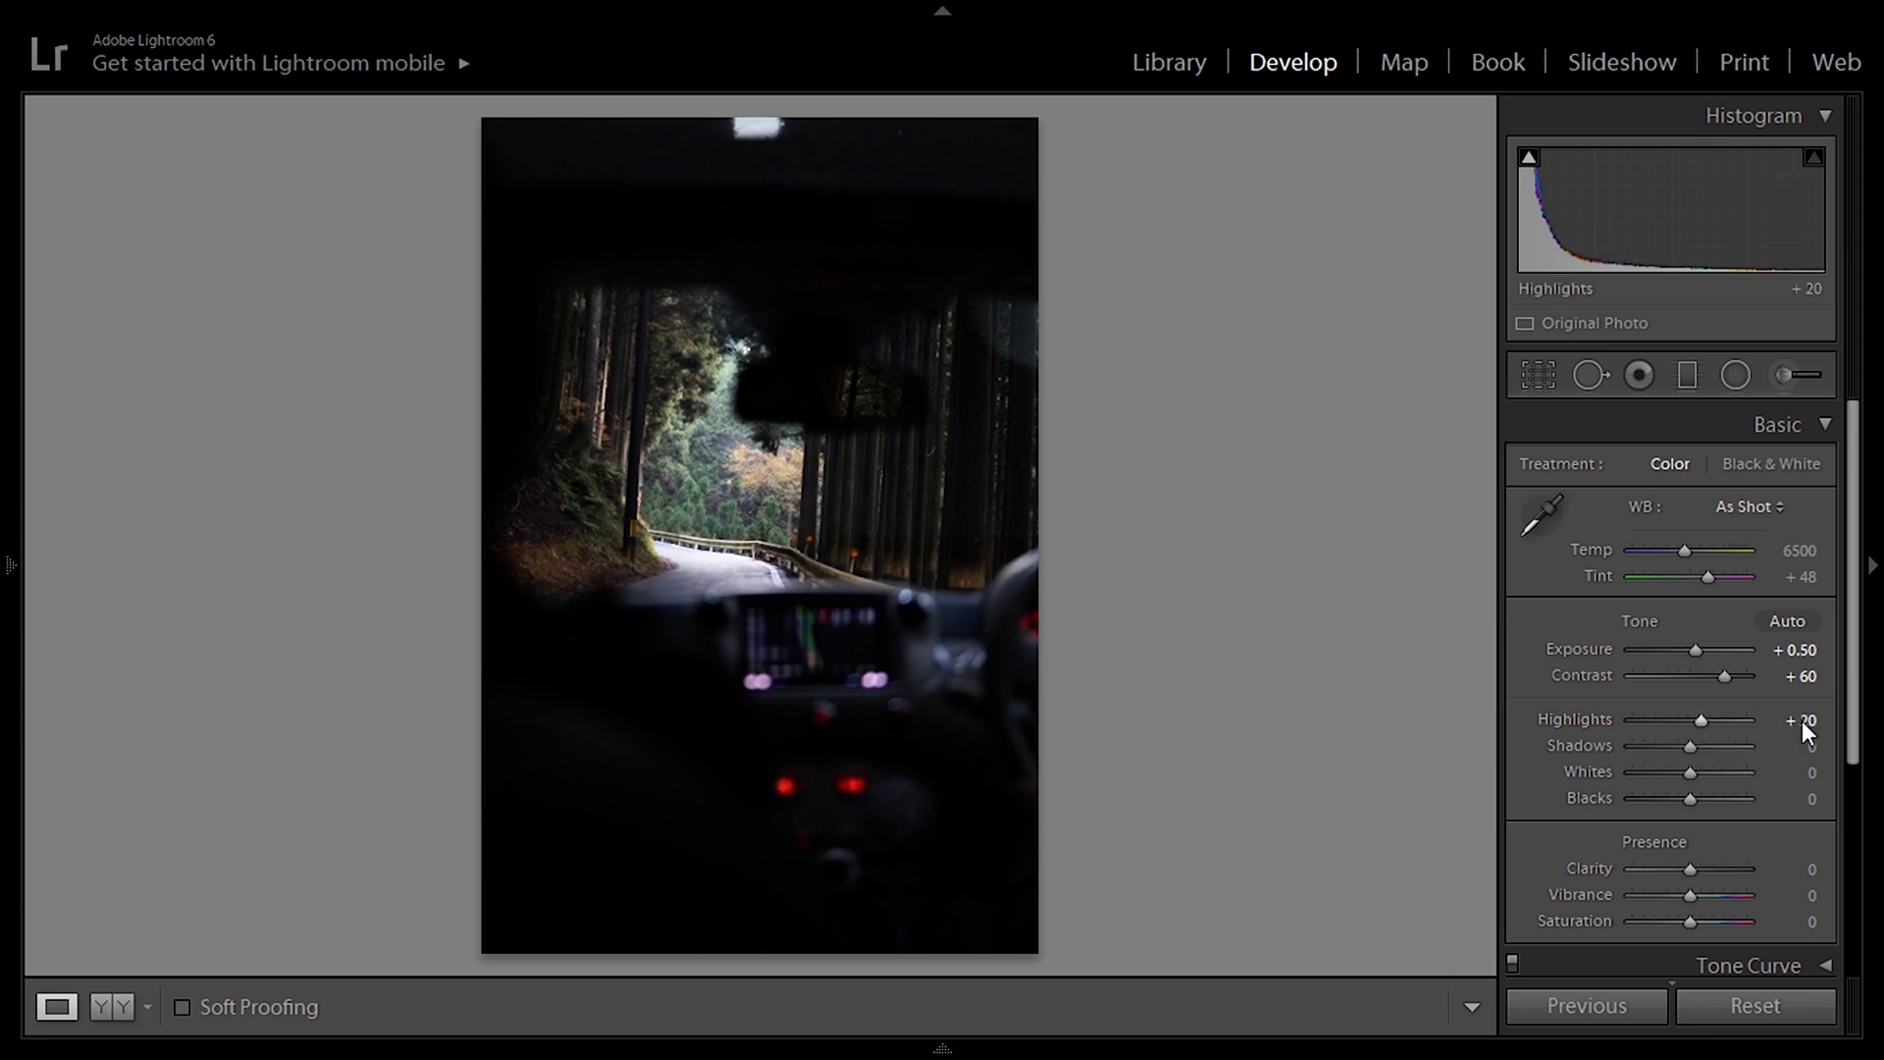
key("Tab")
type("-10")
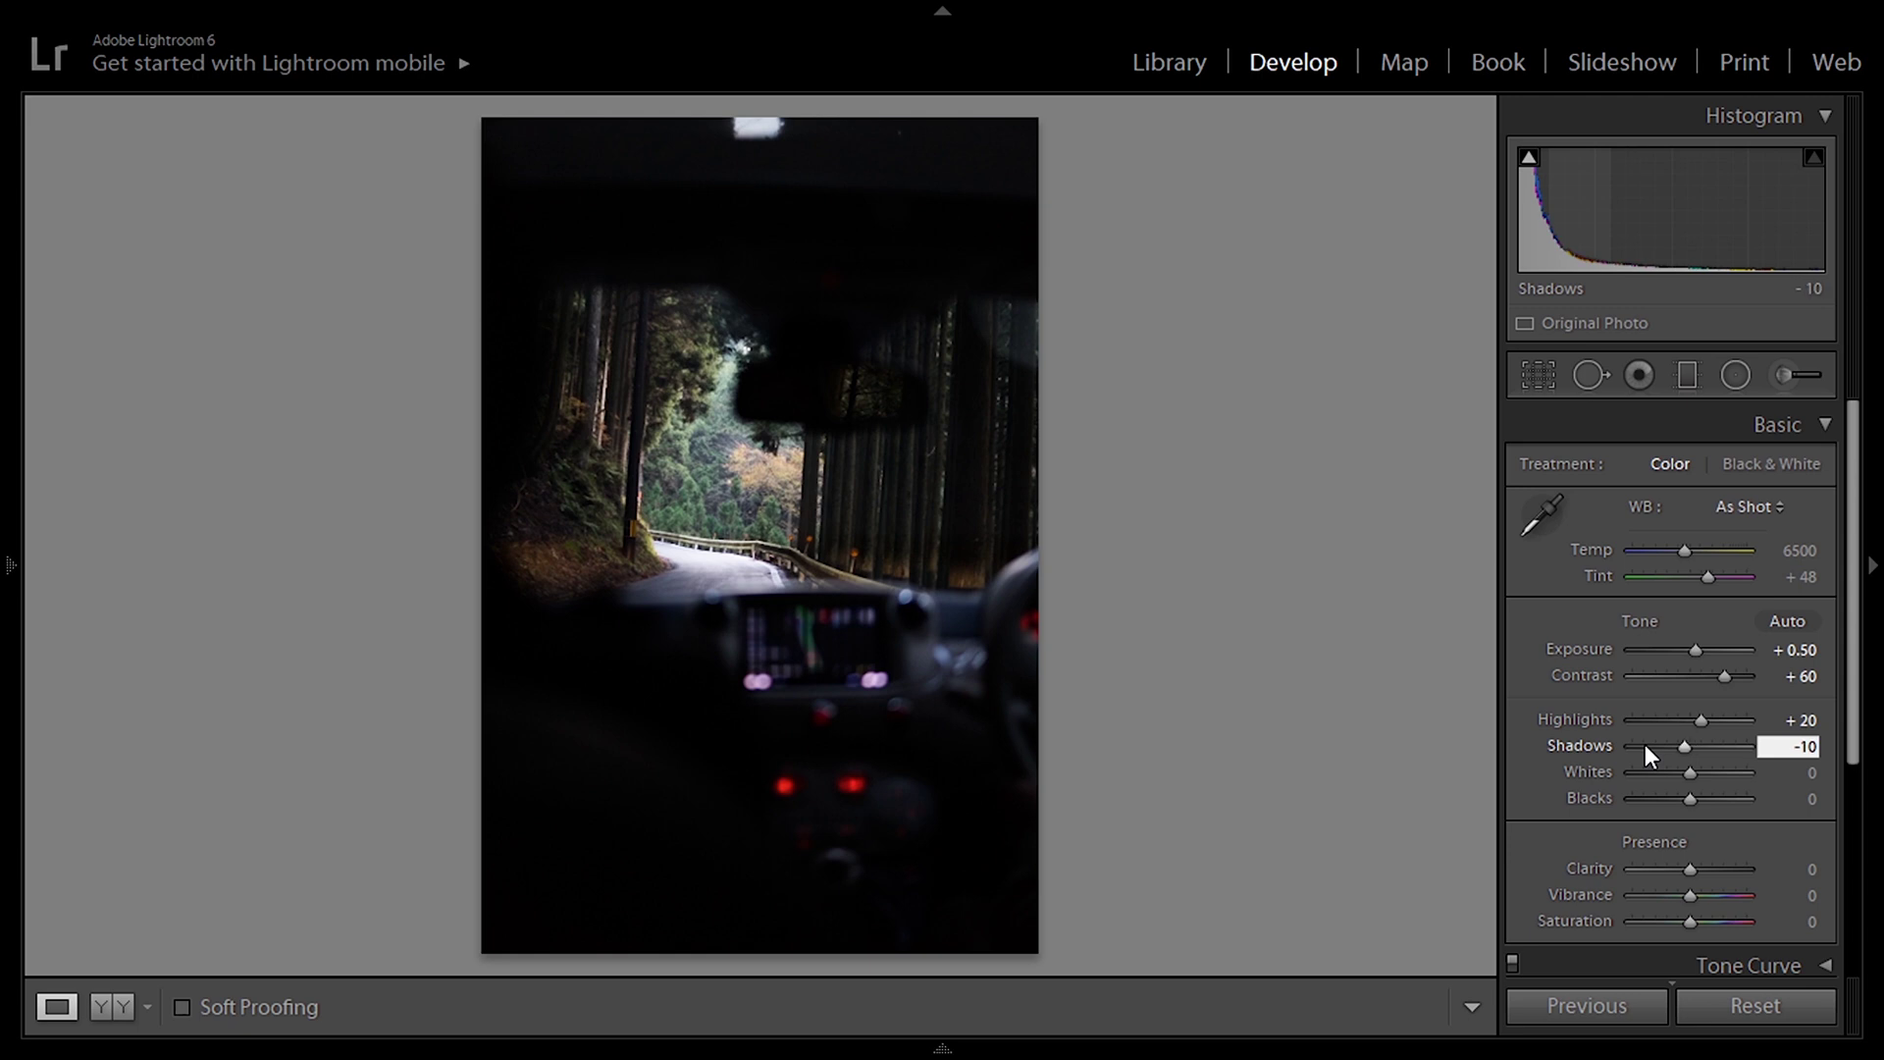
key("Return")
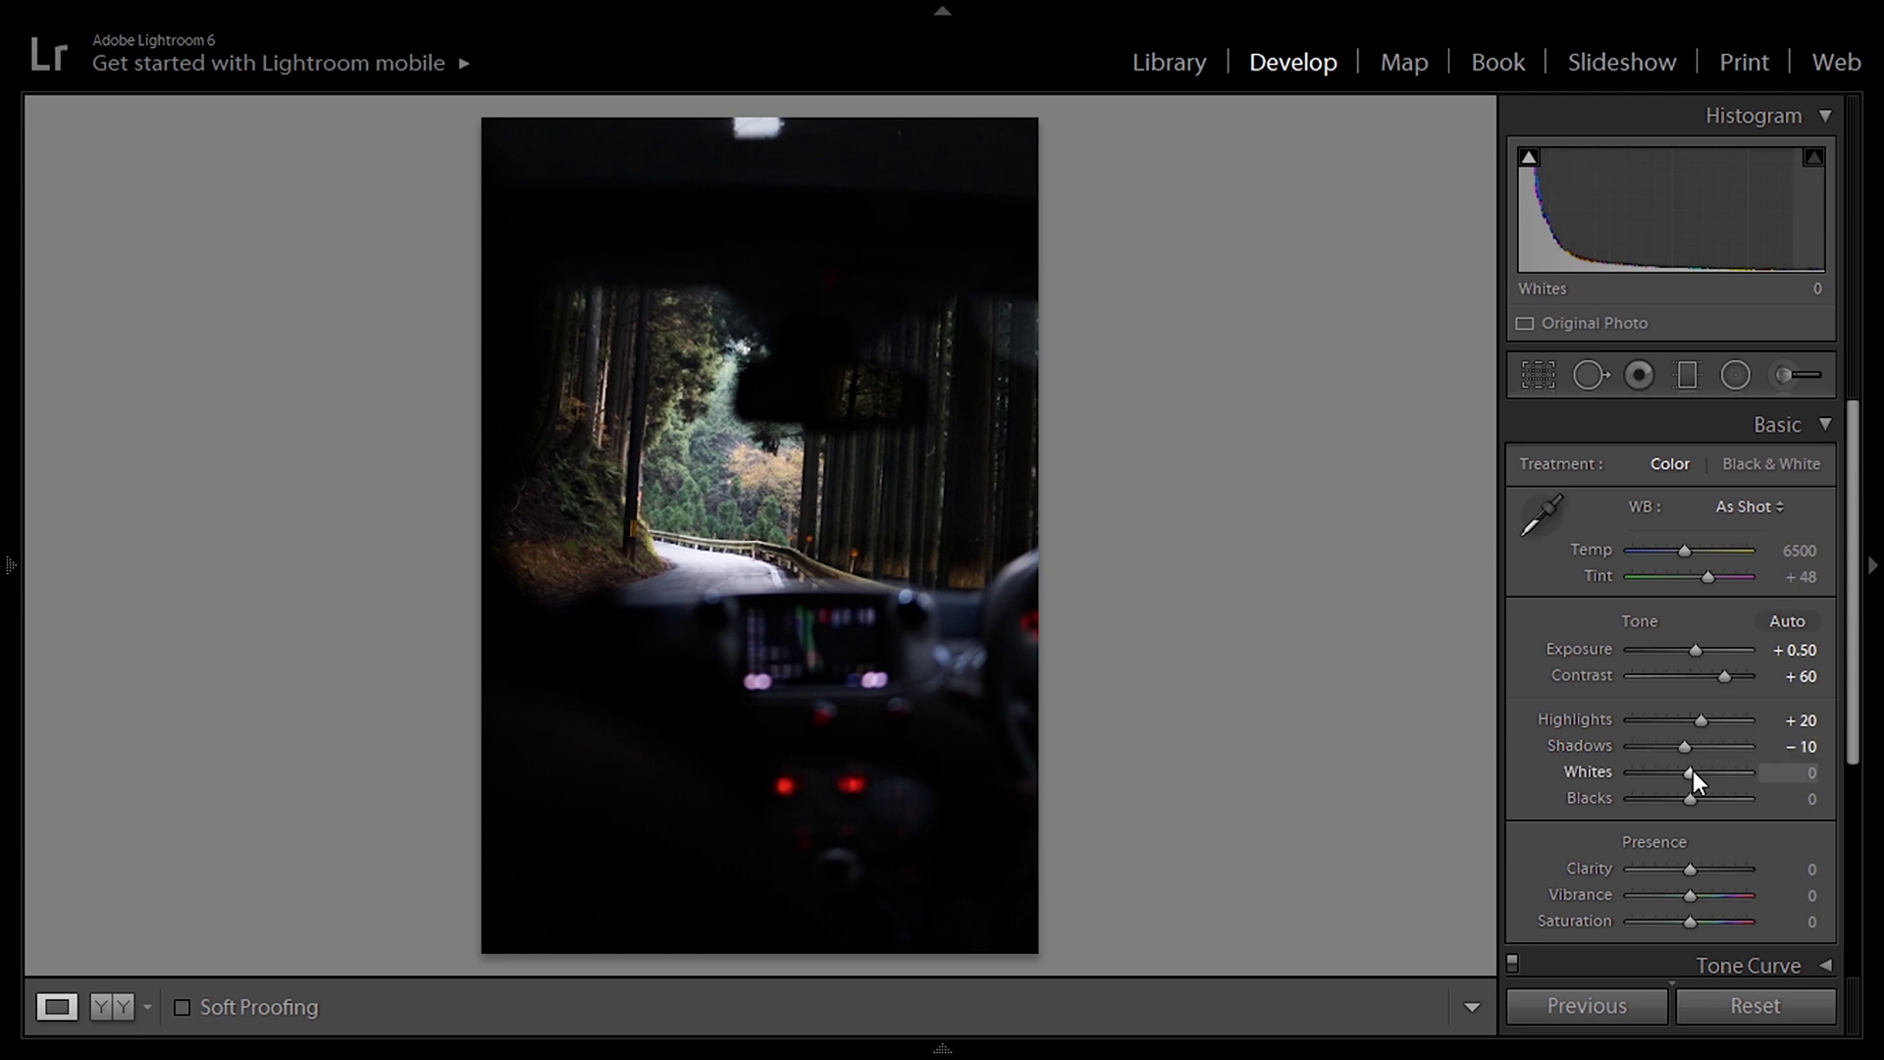
left_click_drag(1693, 772, 1562, 806)
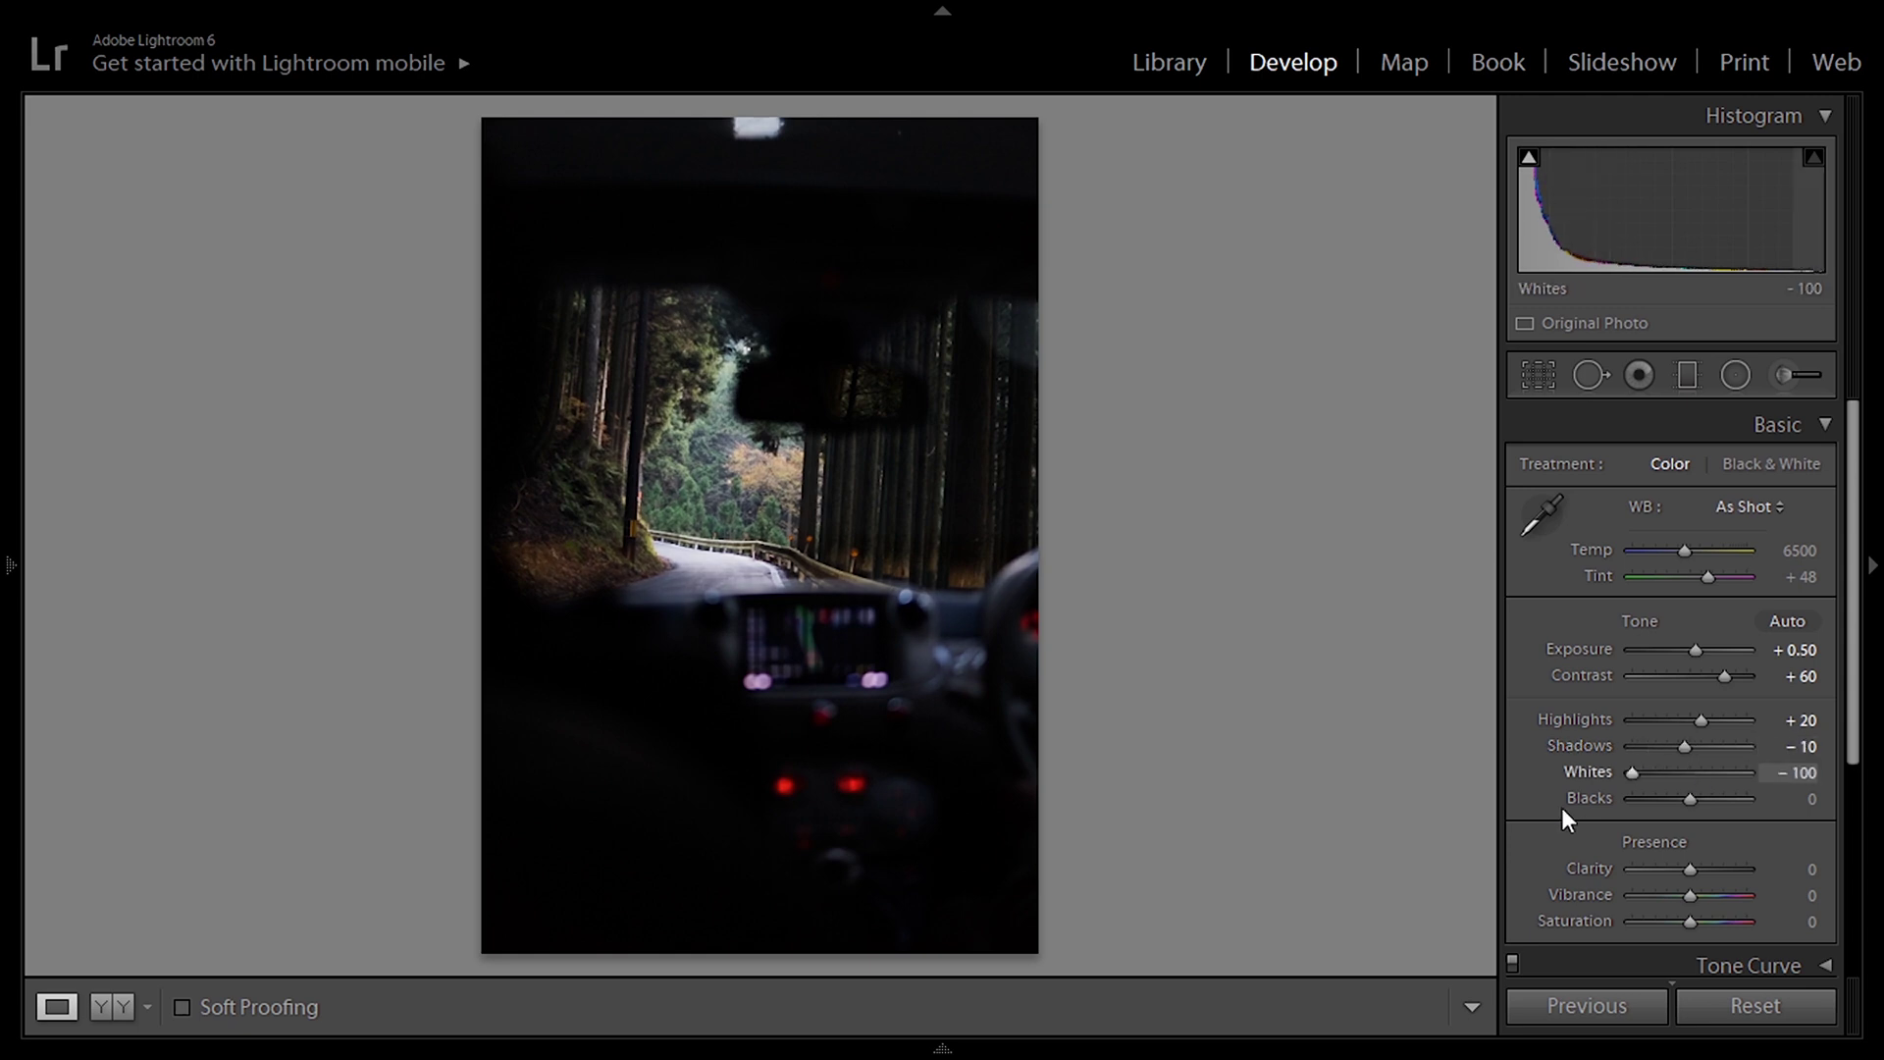
left_click(1811, 800)
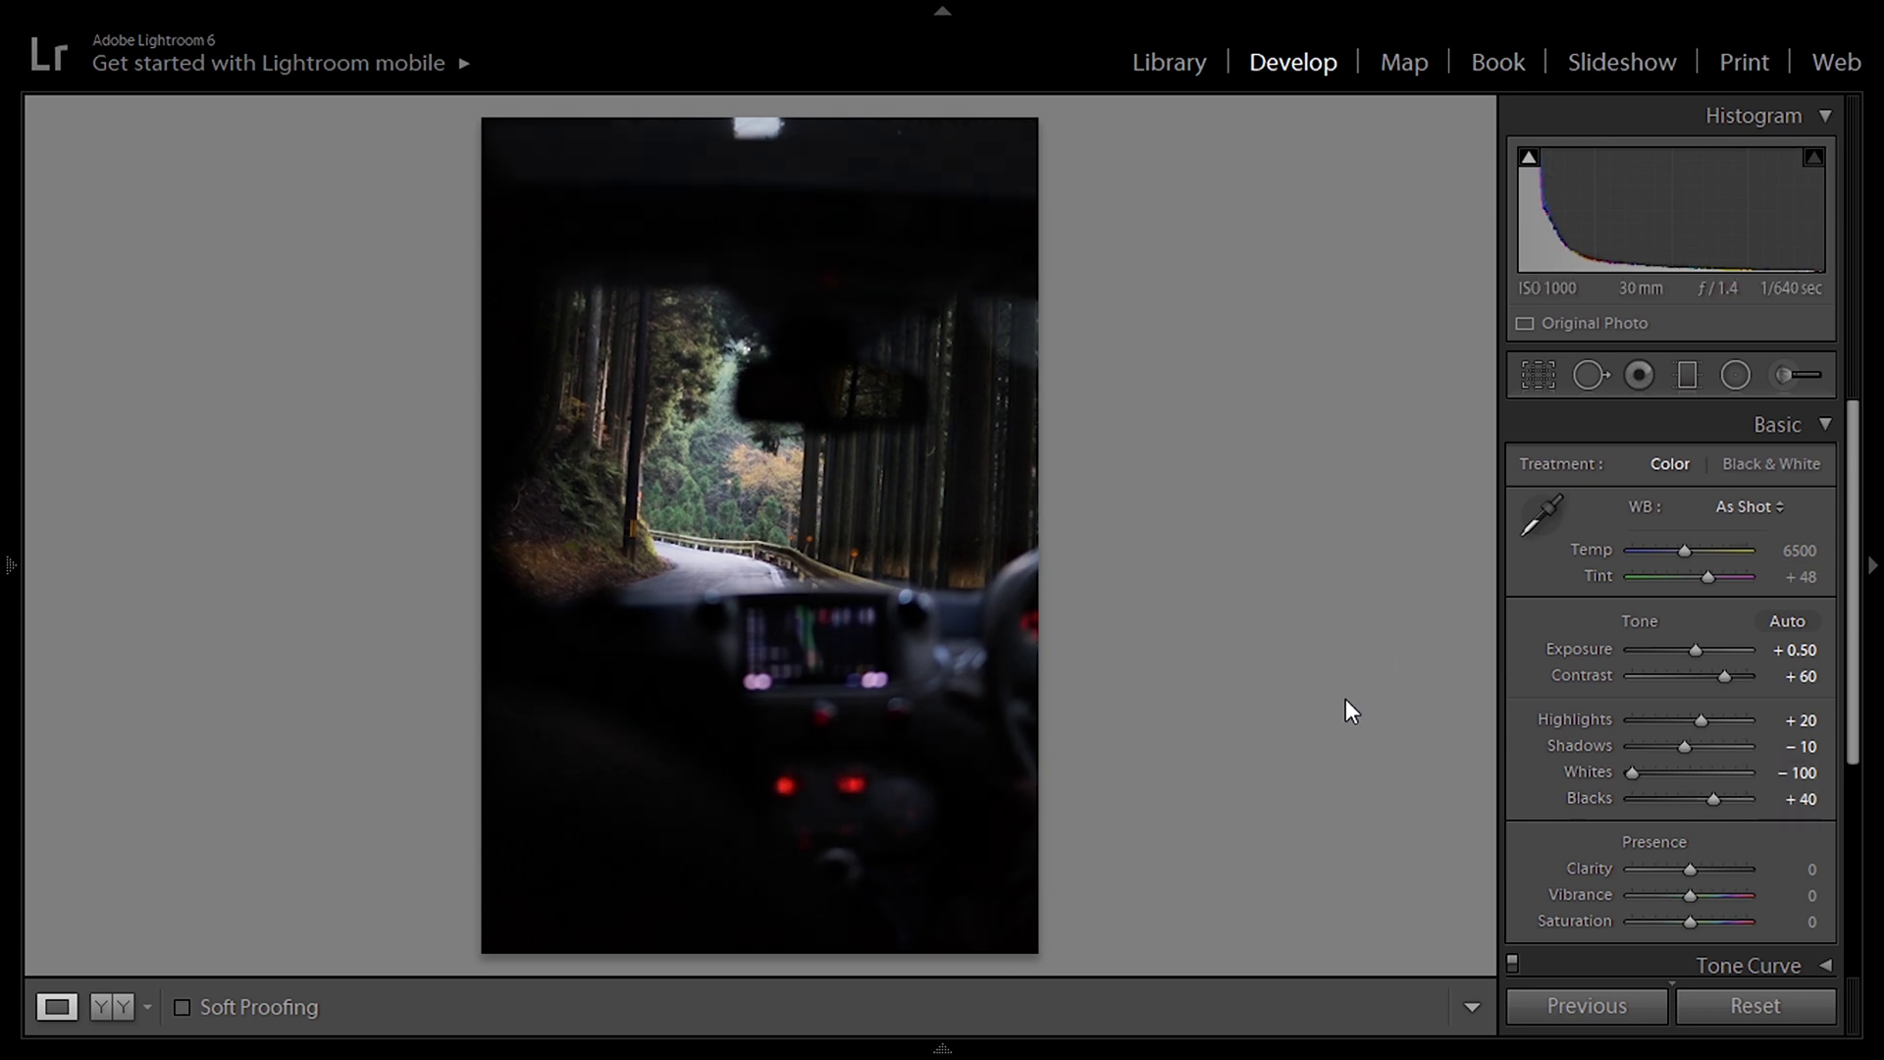
Set Clarity to +25, Vibrance to −25 and Saturation to −40.
left_click(1790, 872)
type("25")
key("Return")
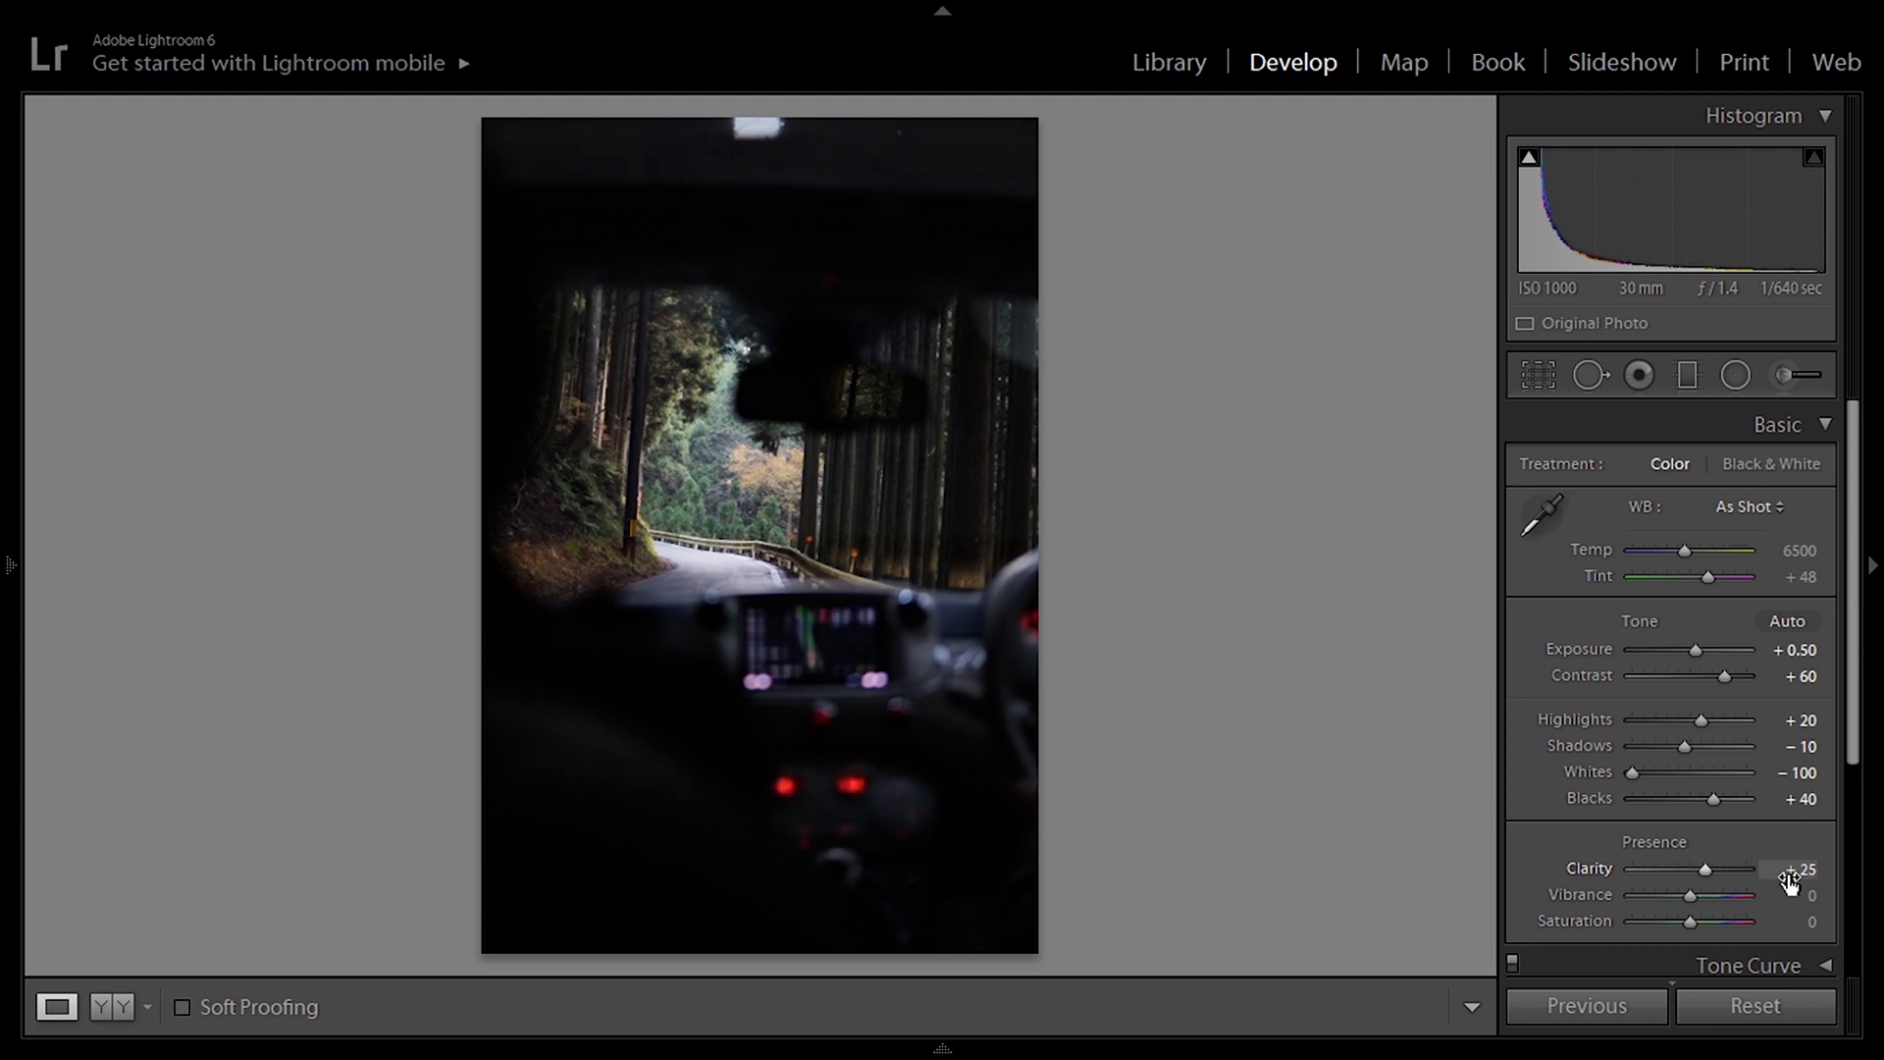
left_click(1797, 895)
type("-25")
key("Return")
left_click(1802, 921)
type("-40")
key("Return")
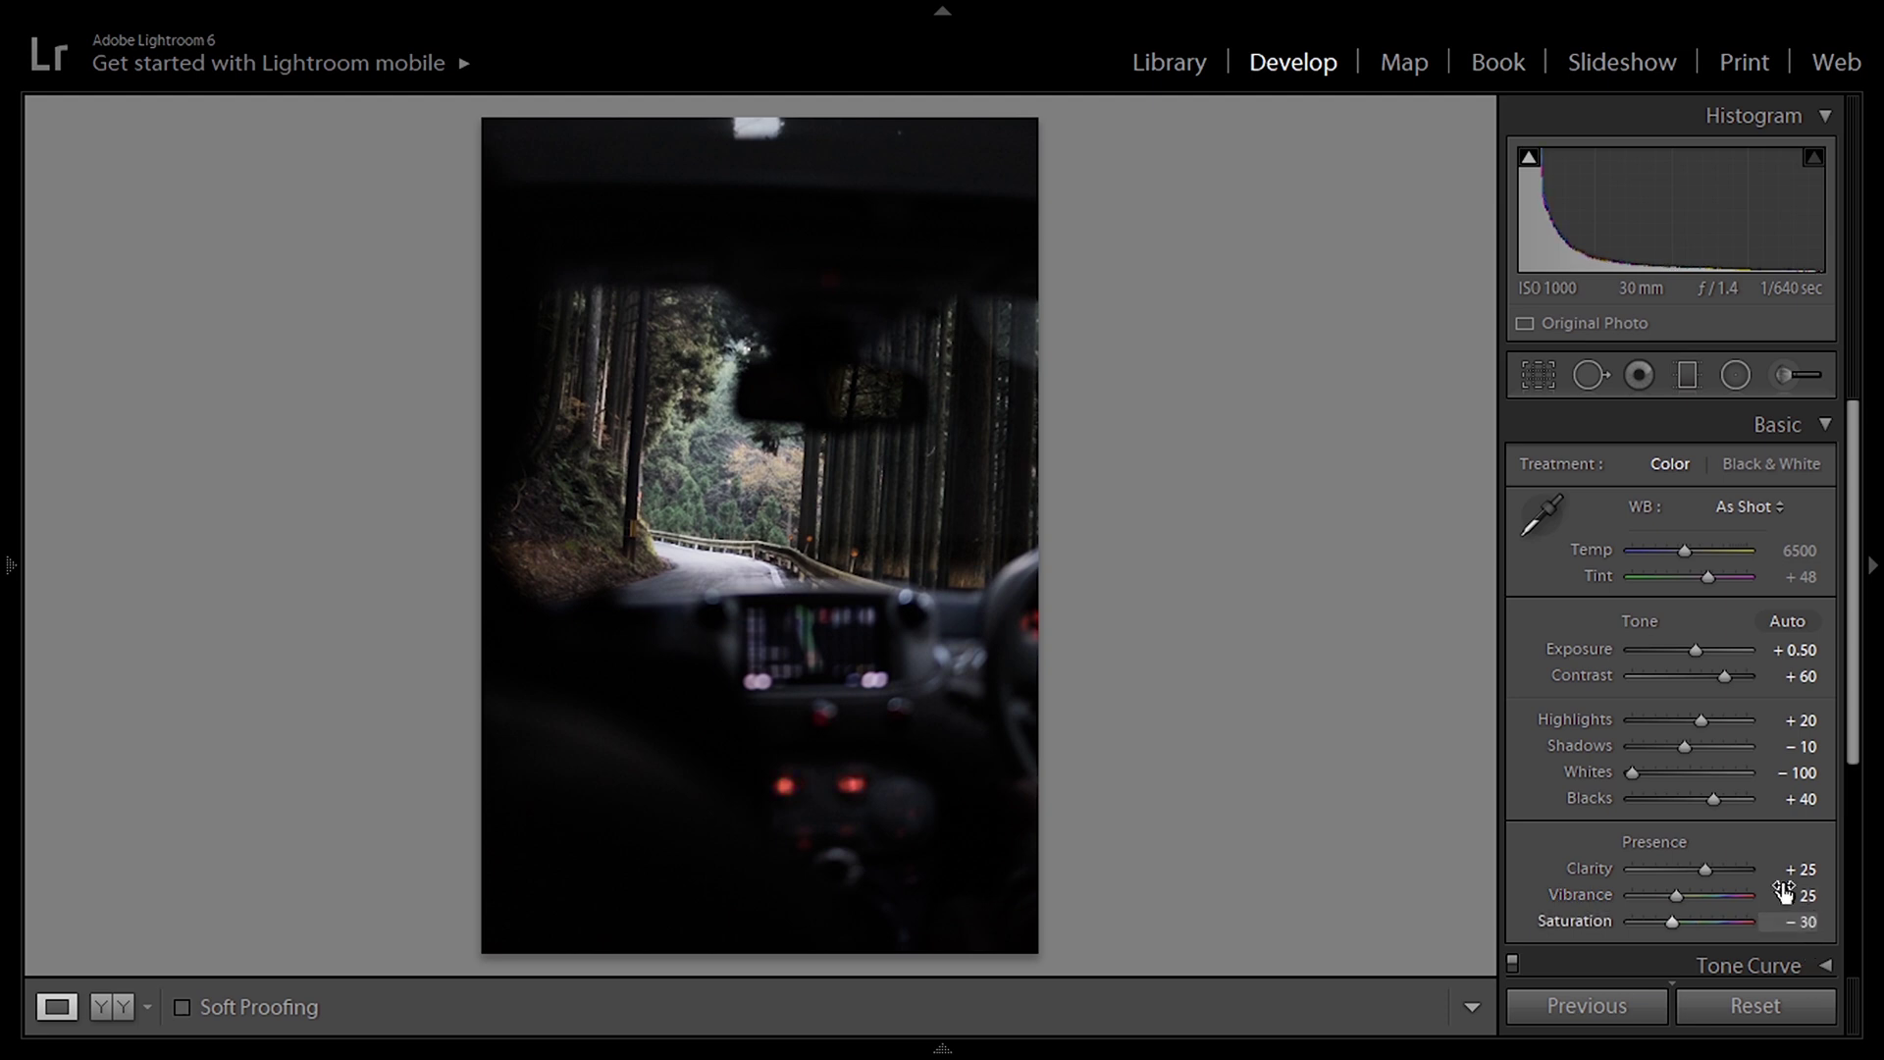
left_click(1749, 965)
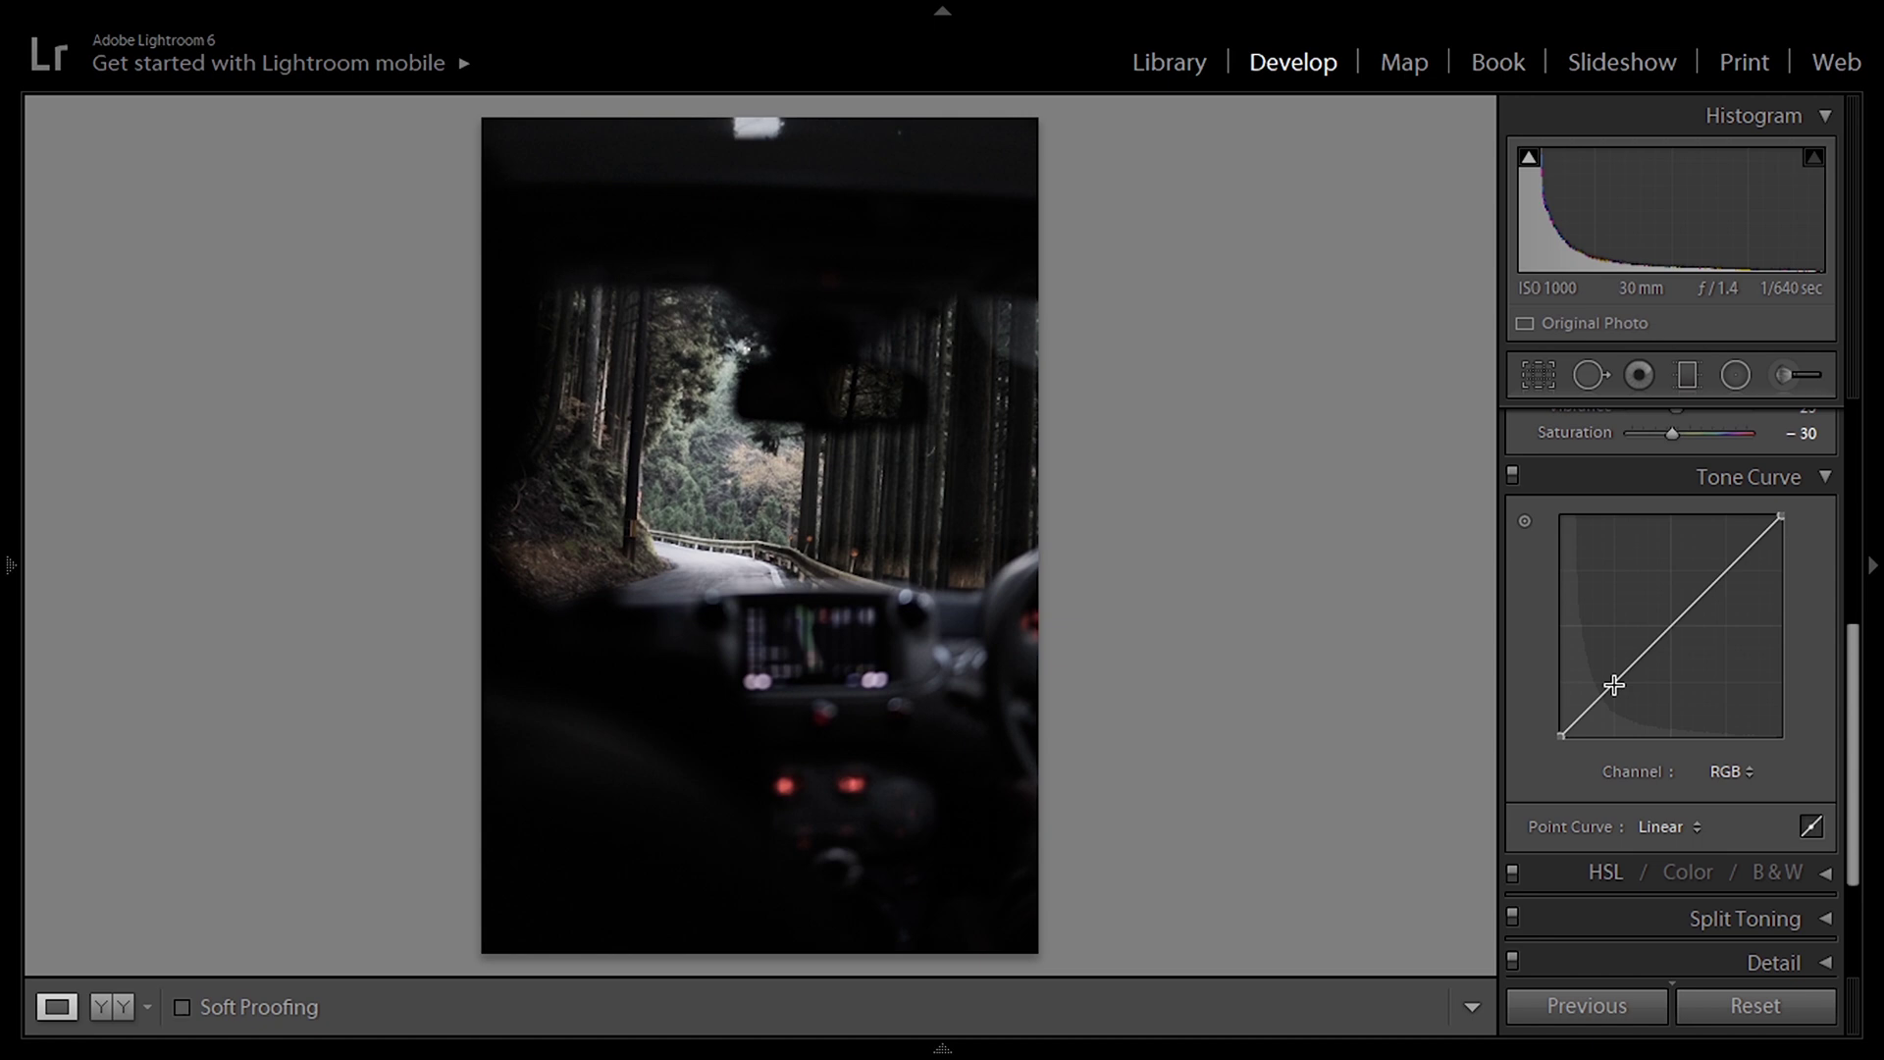
Add a lower curve point and pull the upper point down, comparing the curve off and on.
left_click(1615, 684)
left_click_drag(1724, 559, 1735, 580)
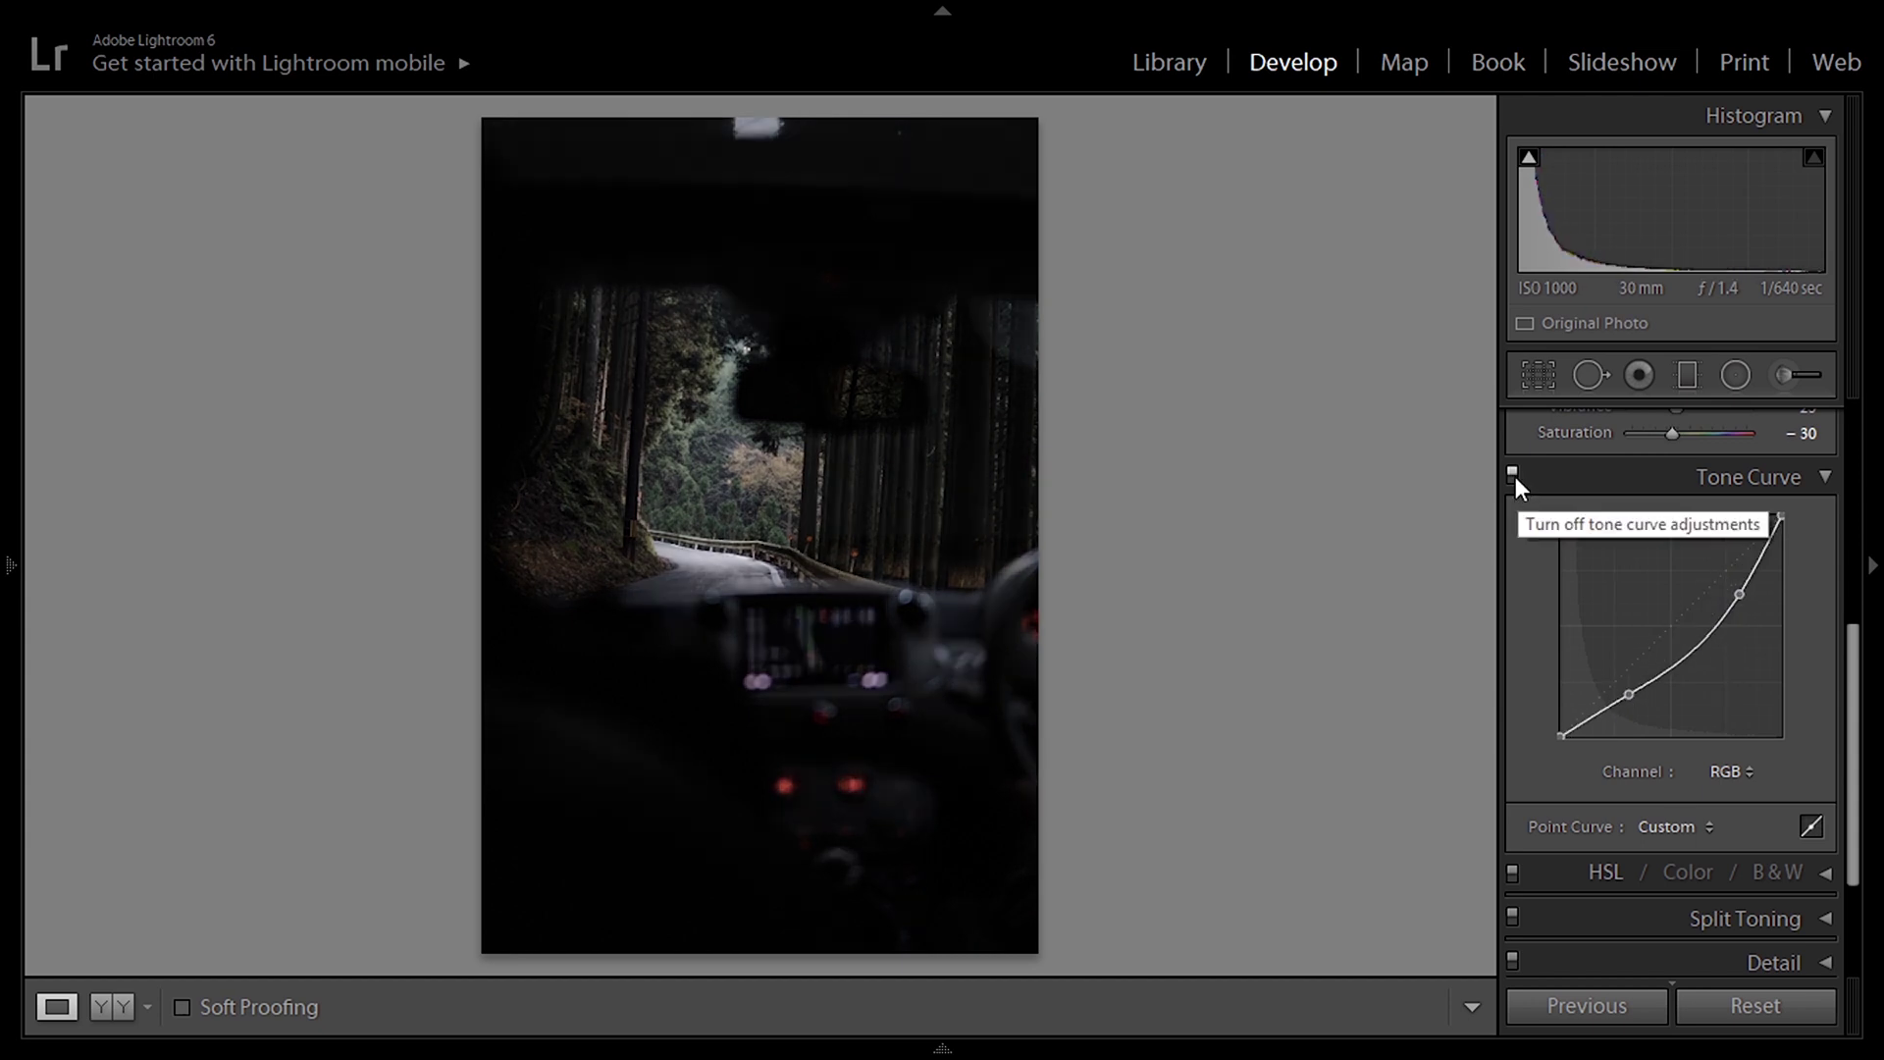
left_click(1514, 473)
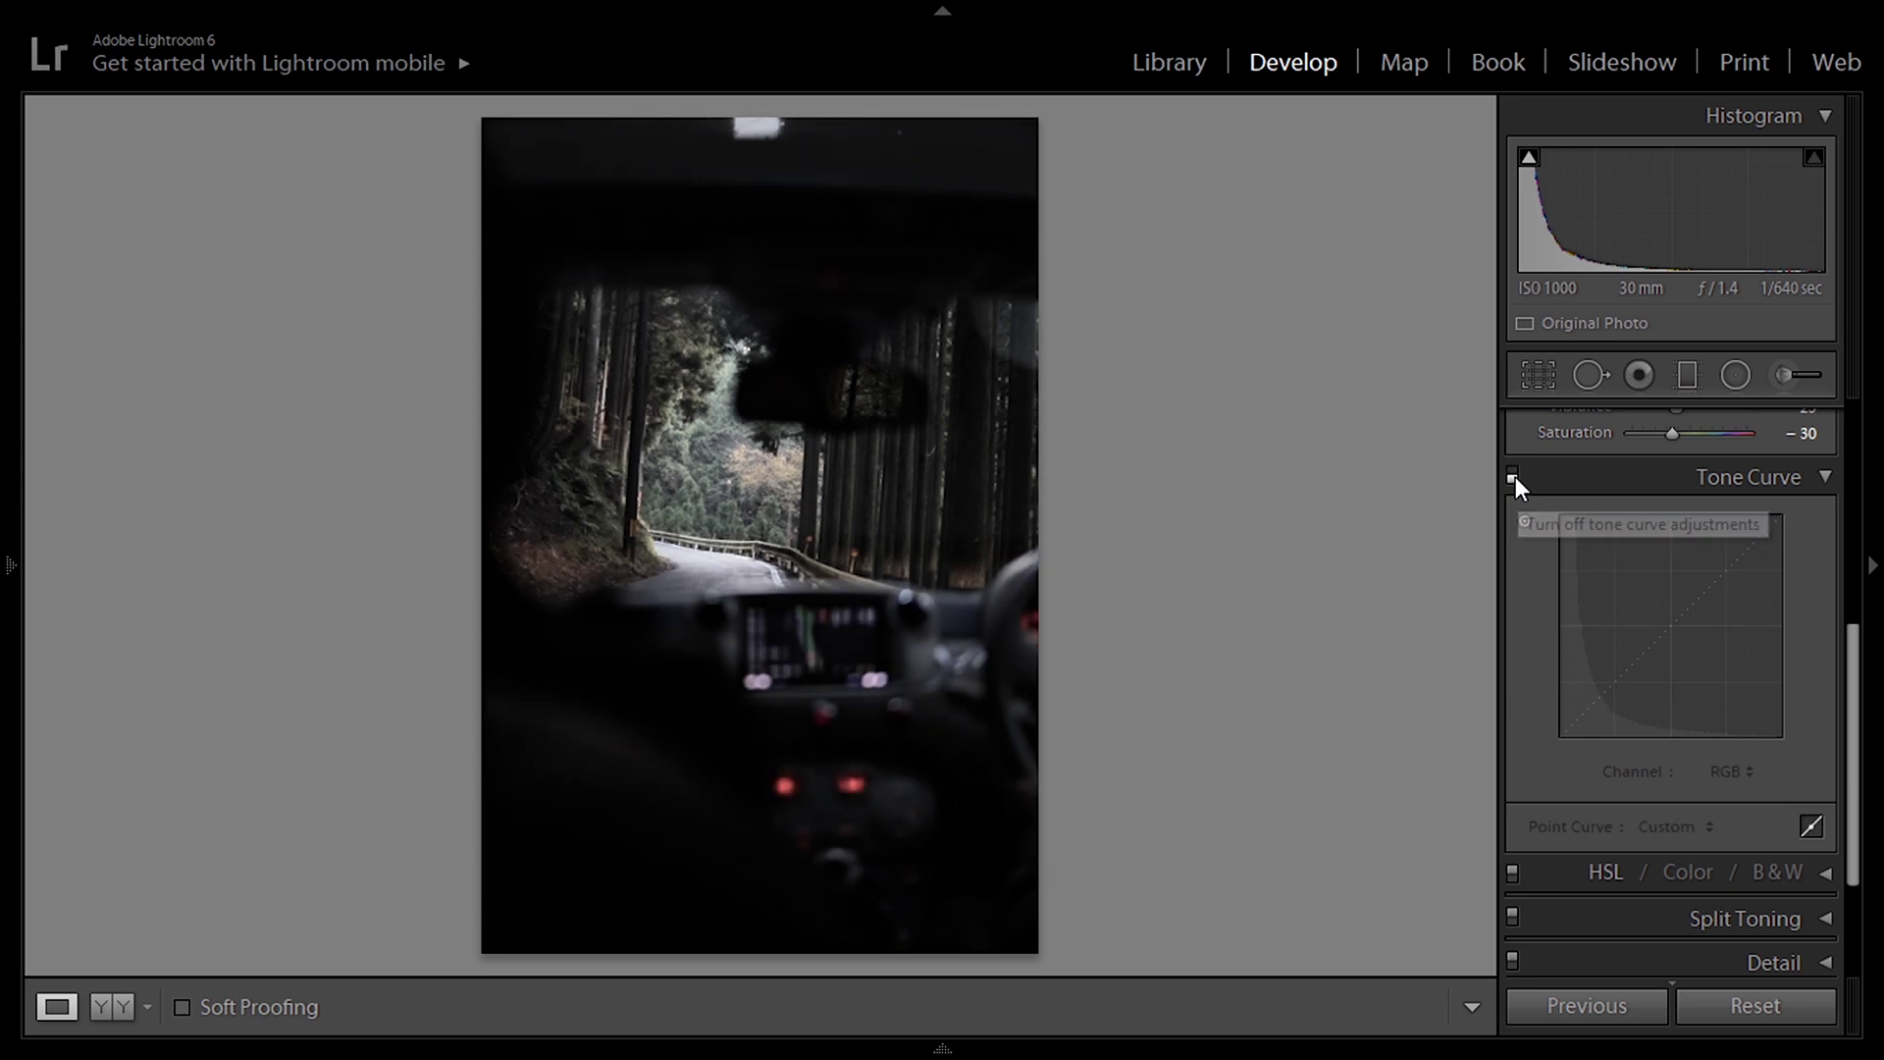
left_click(1514, 473)
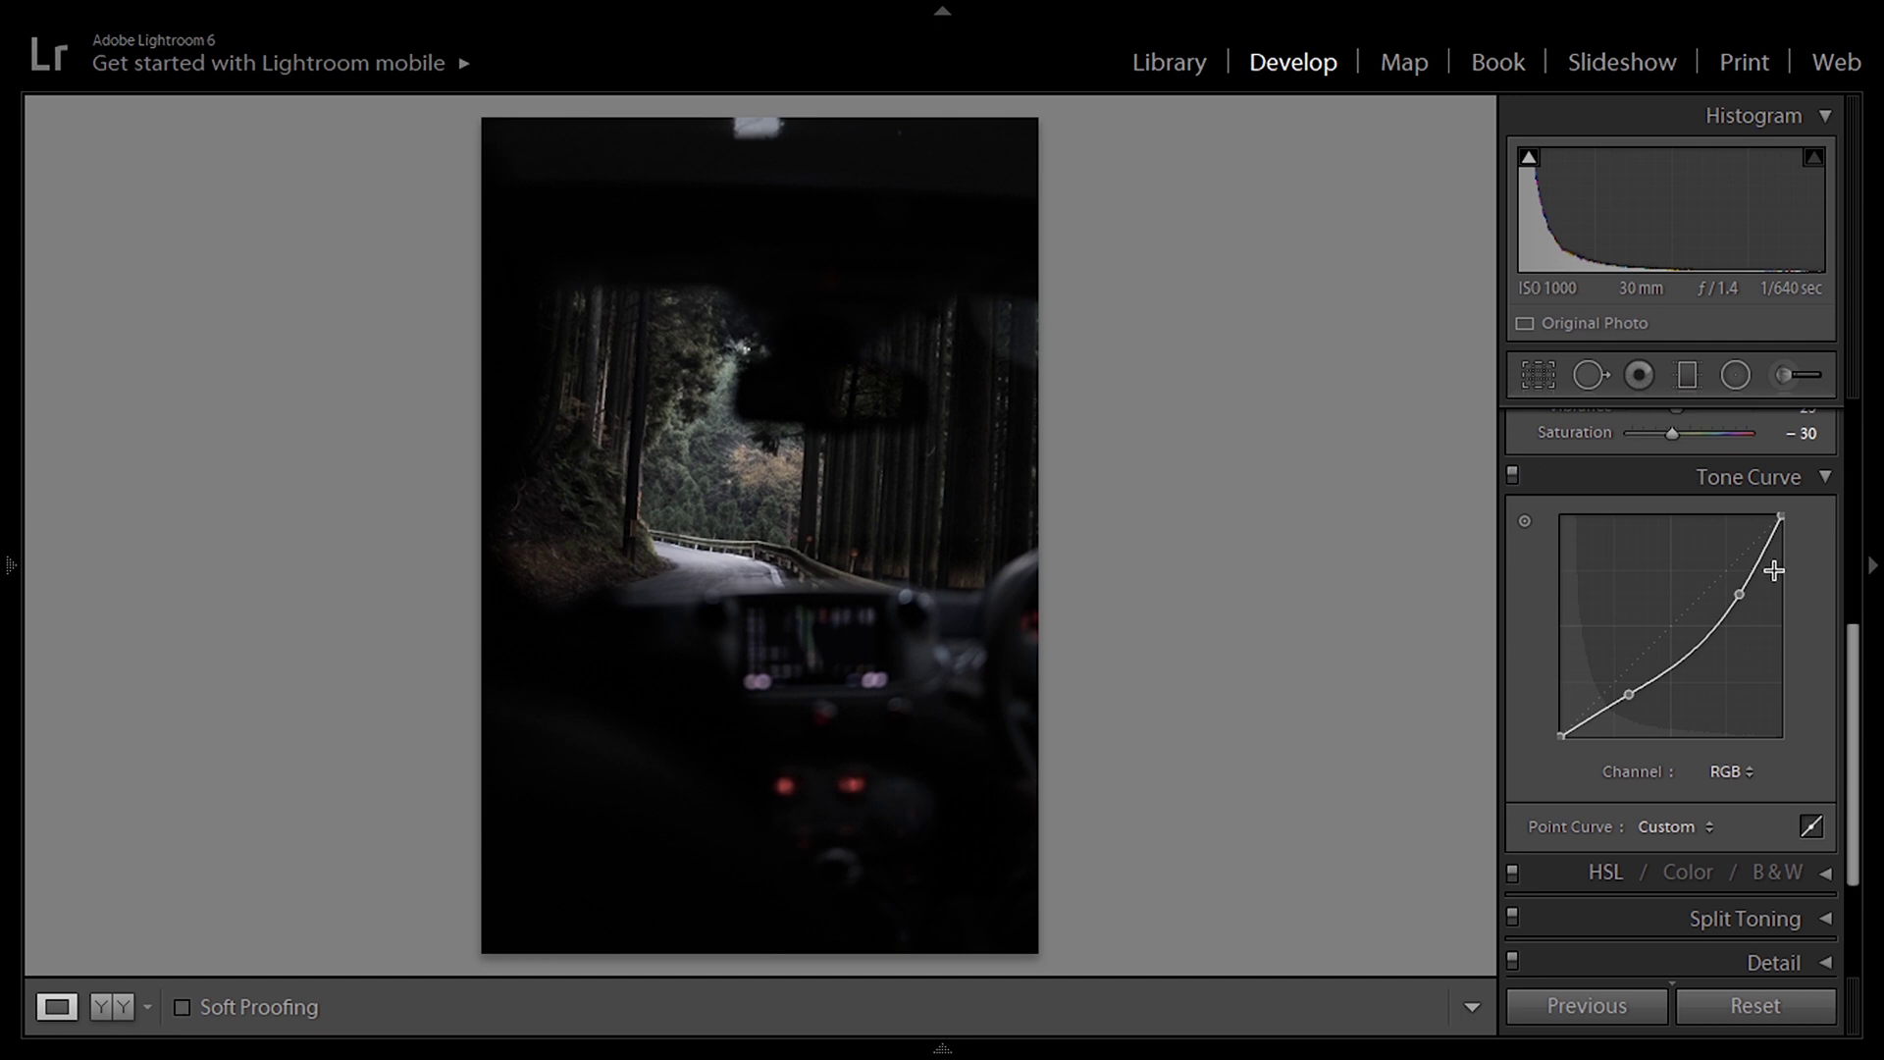
left_click(1552, 873)
scroll(1802, 668, "down", 2)
Drop Magenta, Green and Yellow saturation to −100; set Red +15 and Orange +10.
left_click(1623, 551)
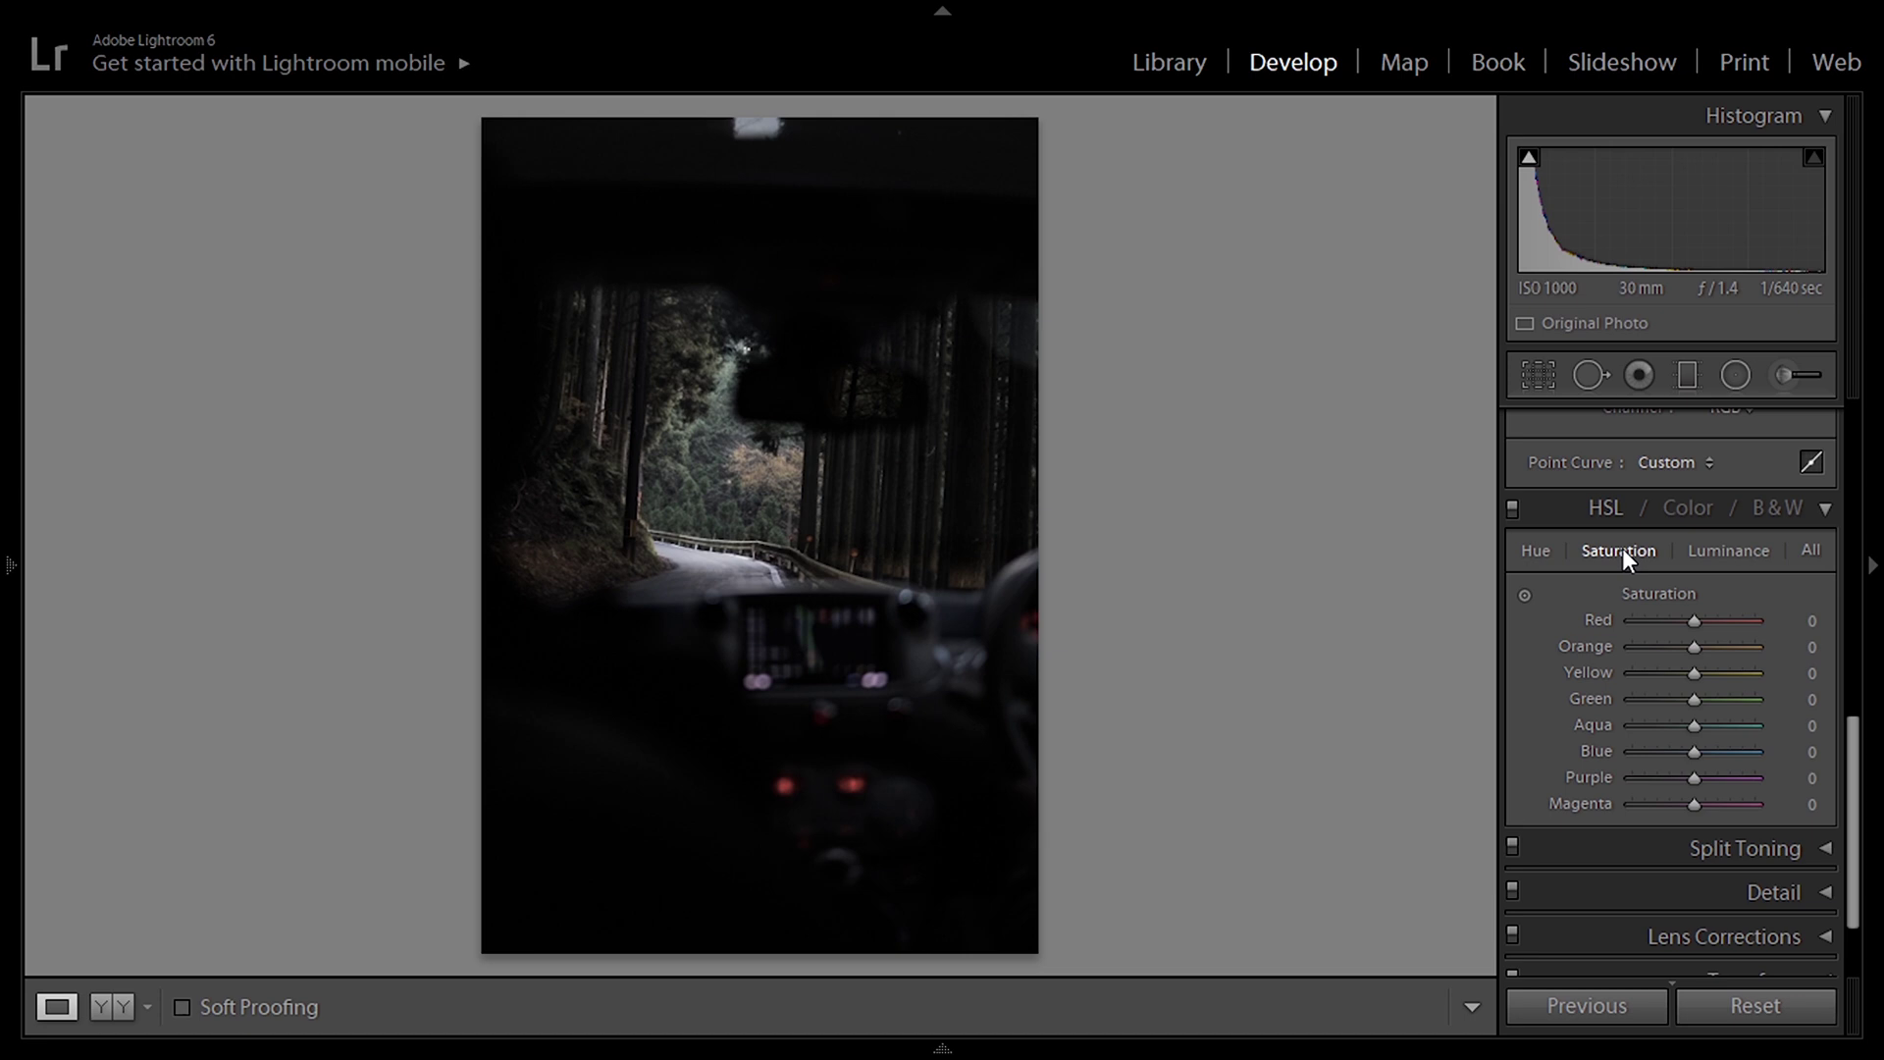
left_click_drag(1694, 804, 1622, 726)
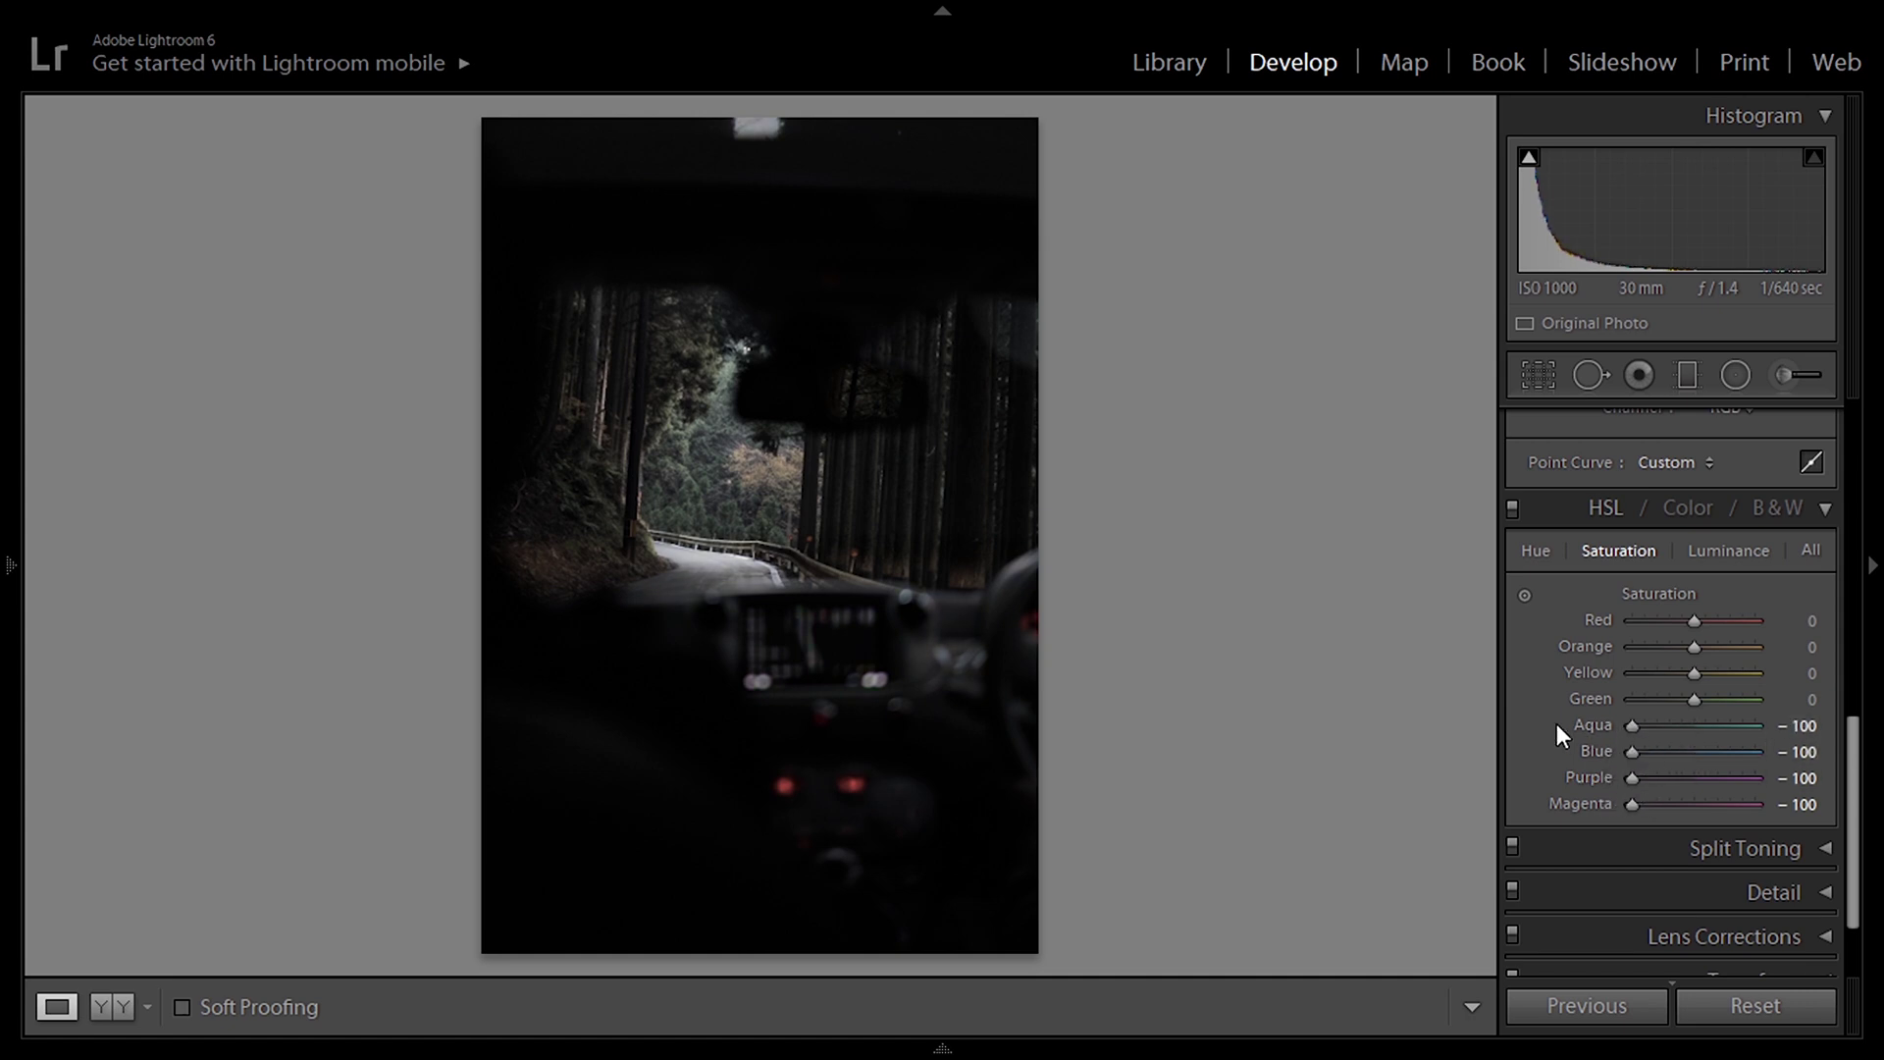
left_click_drag(1694, 698, 1501, 697)
left_click_drag(1707, 673, 1603, 668)
left_click(1805, 621)
type("15")
key("Return")
left_click(1808, 647)
type("10")
key("Return")
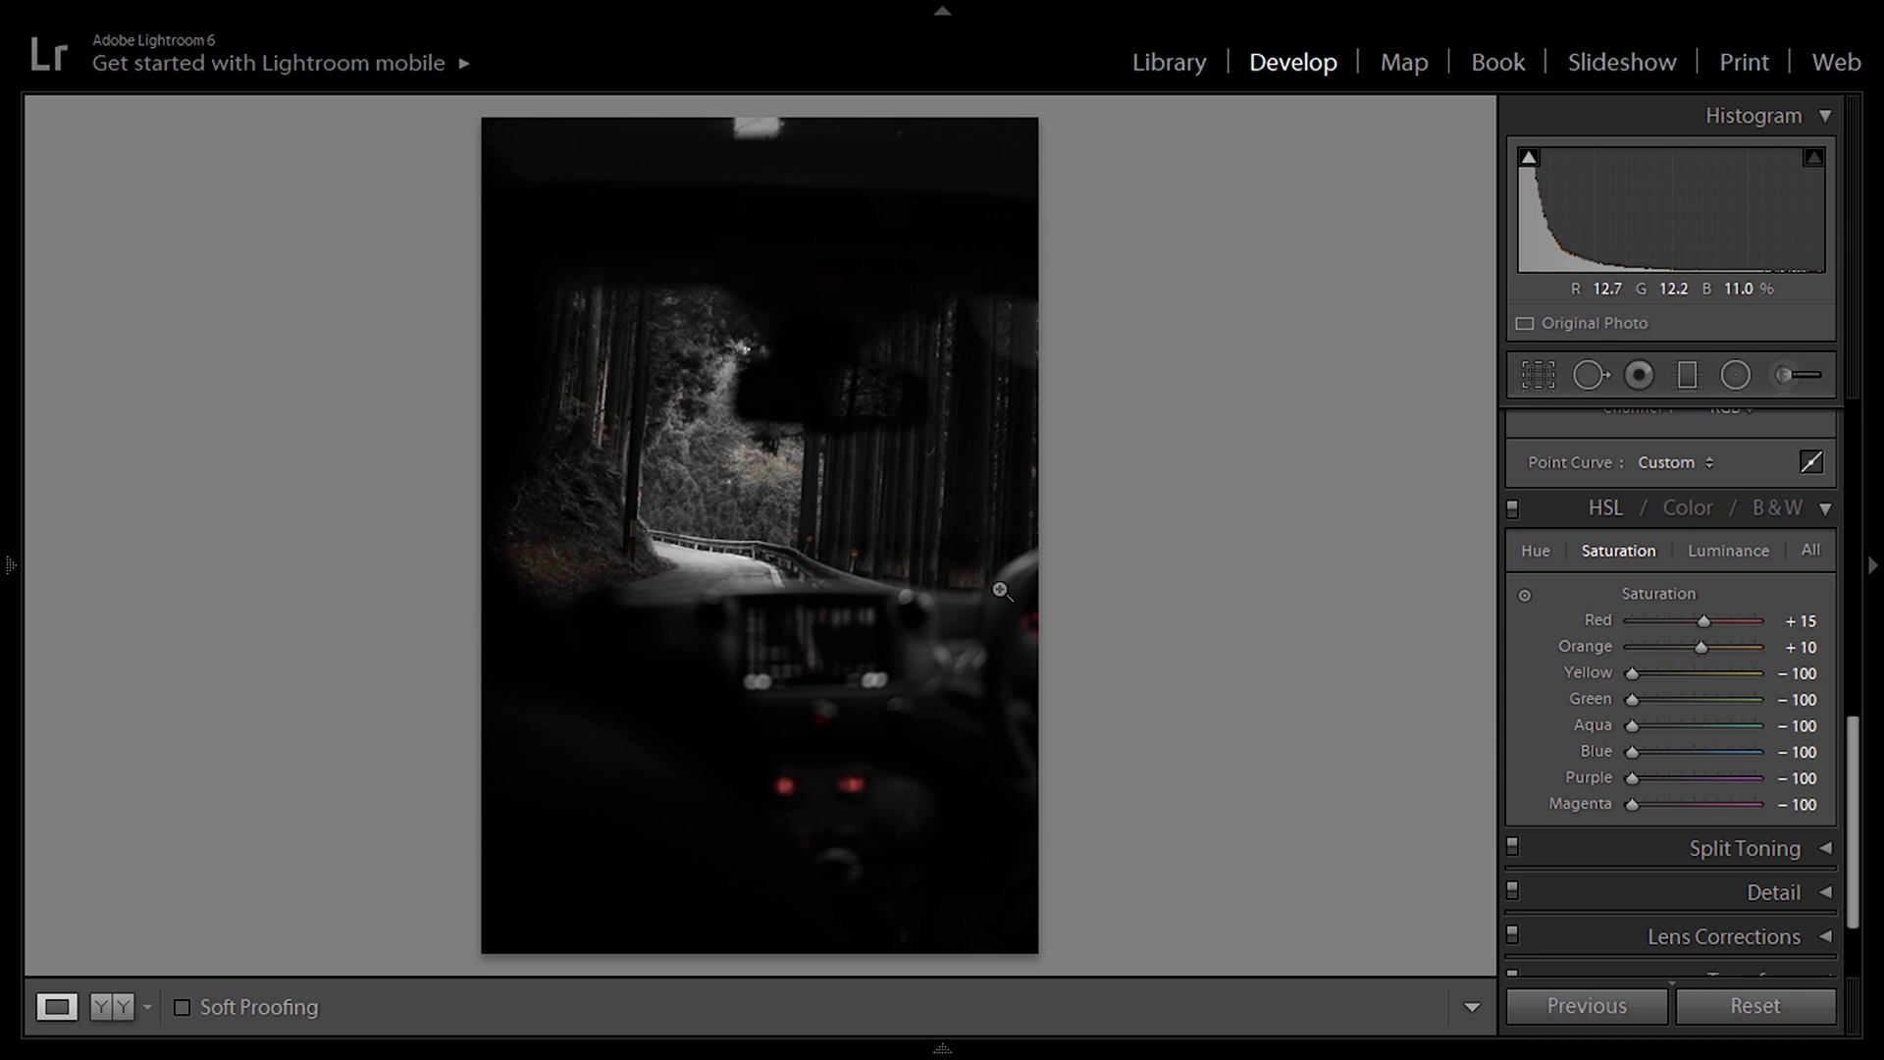
Set Red luminance to −10 and shift the Orange hue by 10.
left_click(1733, 561)
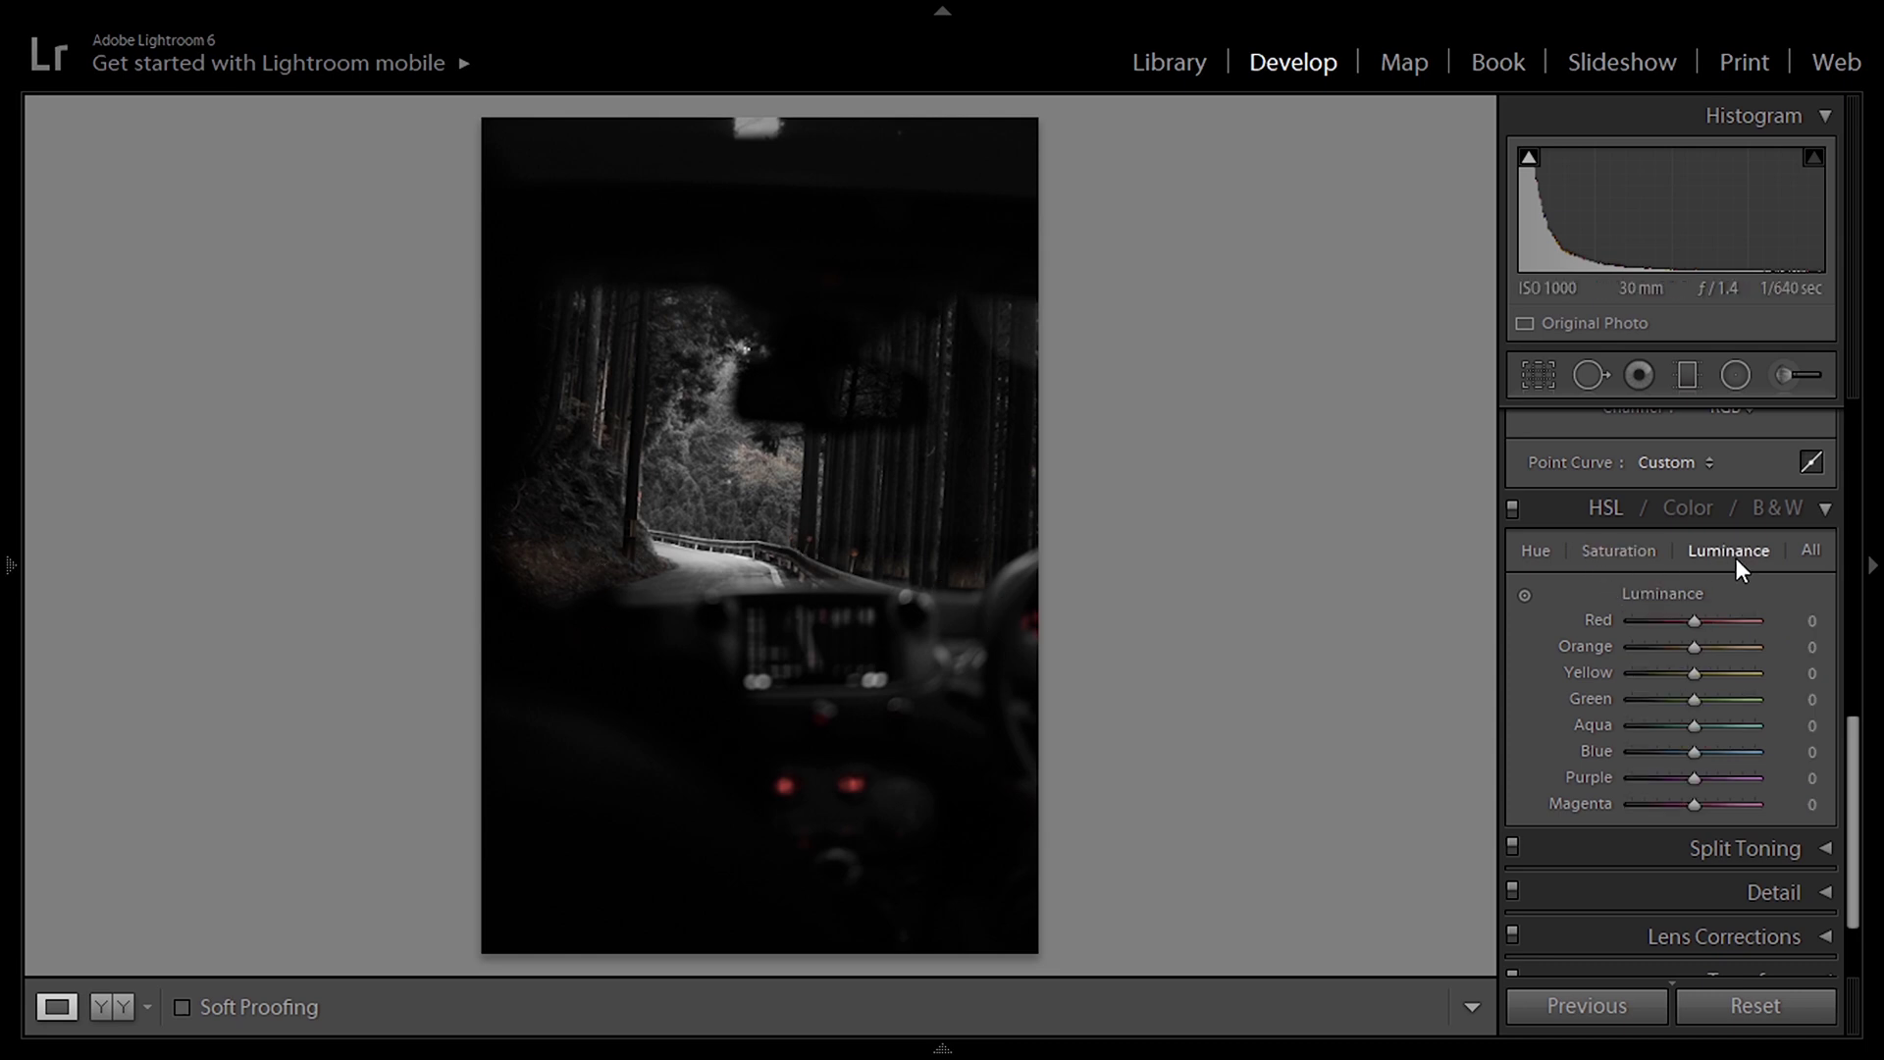
left_click(1812, 620)
type("-10")
key("Tab")
key("ctrl+alt+shift+h")
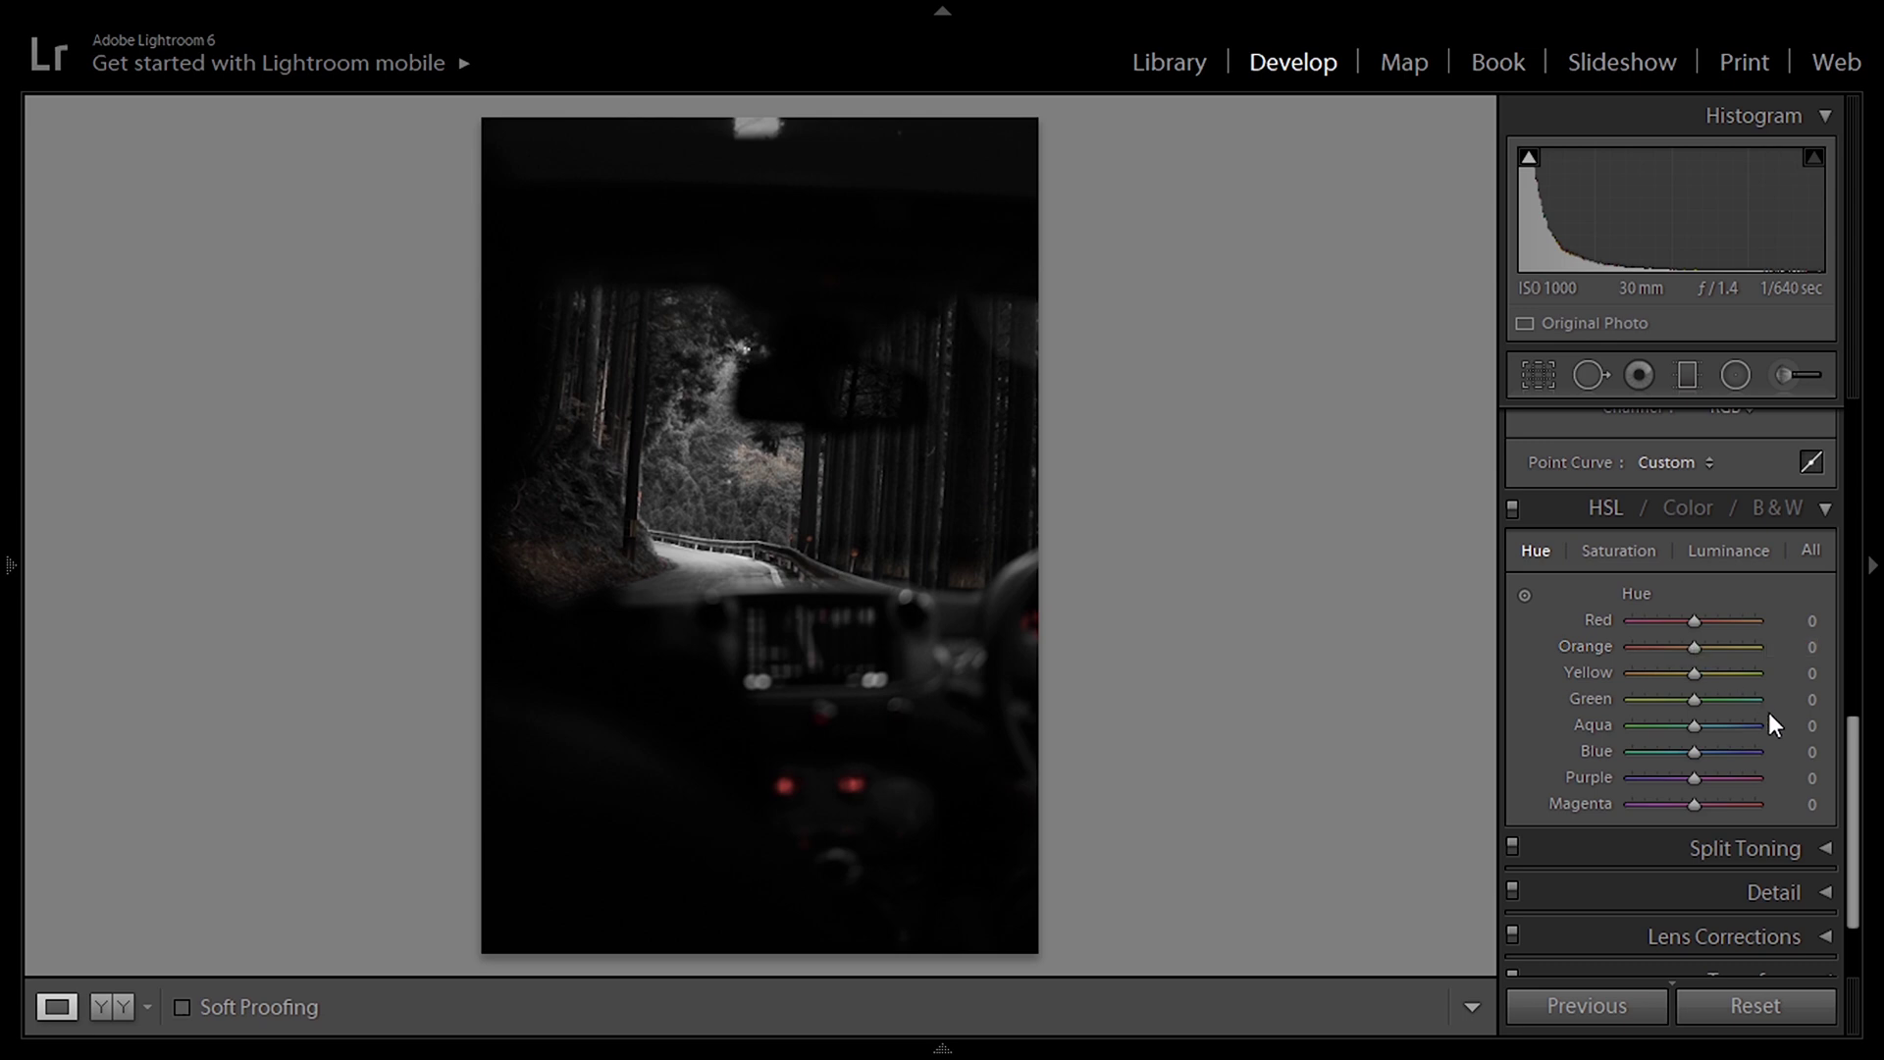
left_click(1809, 647)
type("10")
key("Return")
left_click_drag(1861, 738, 1855, 799)
left_click(1754, 726)
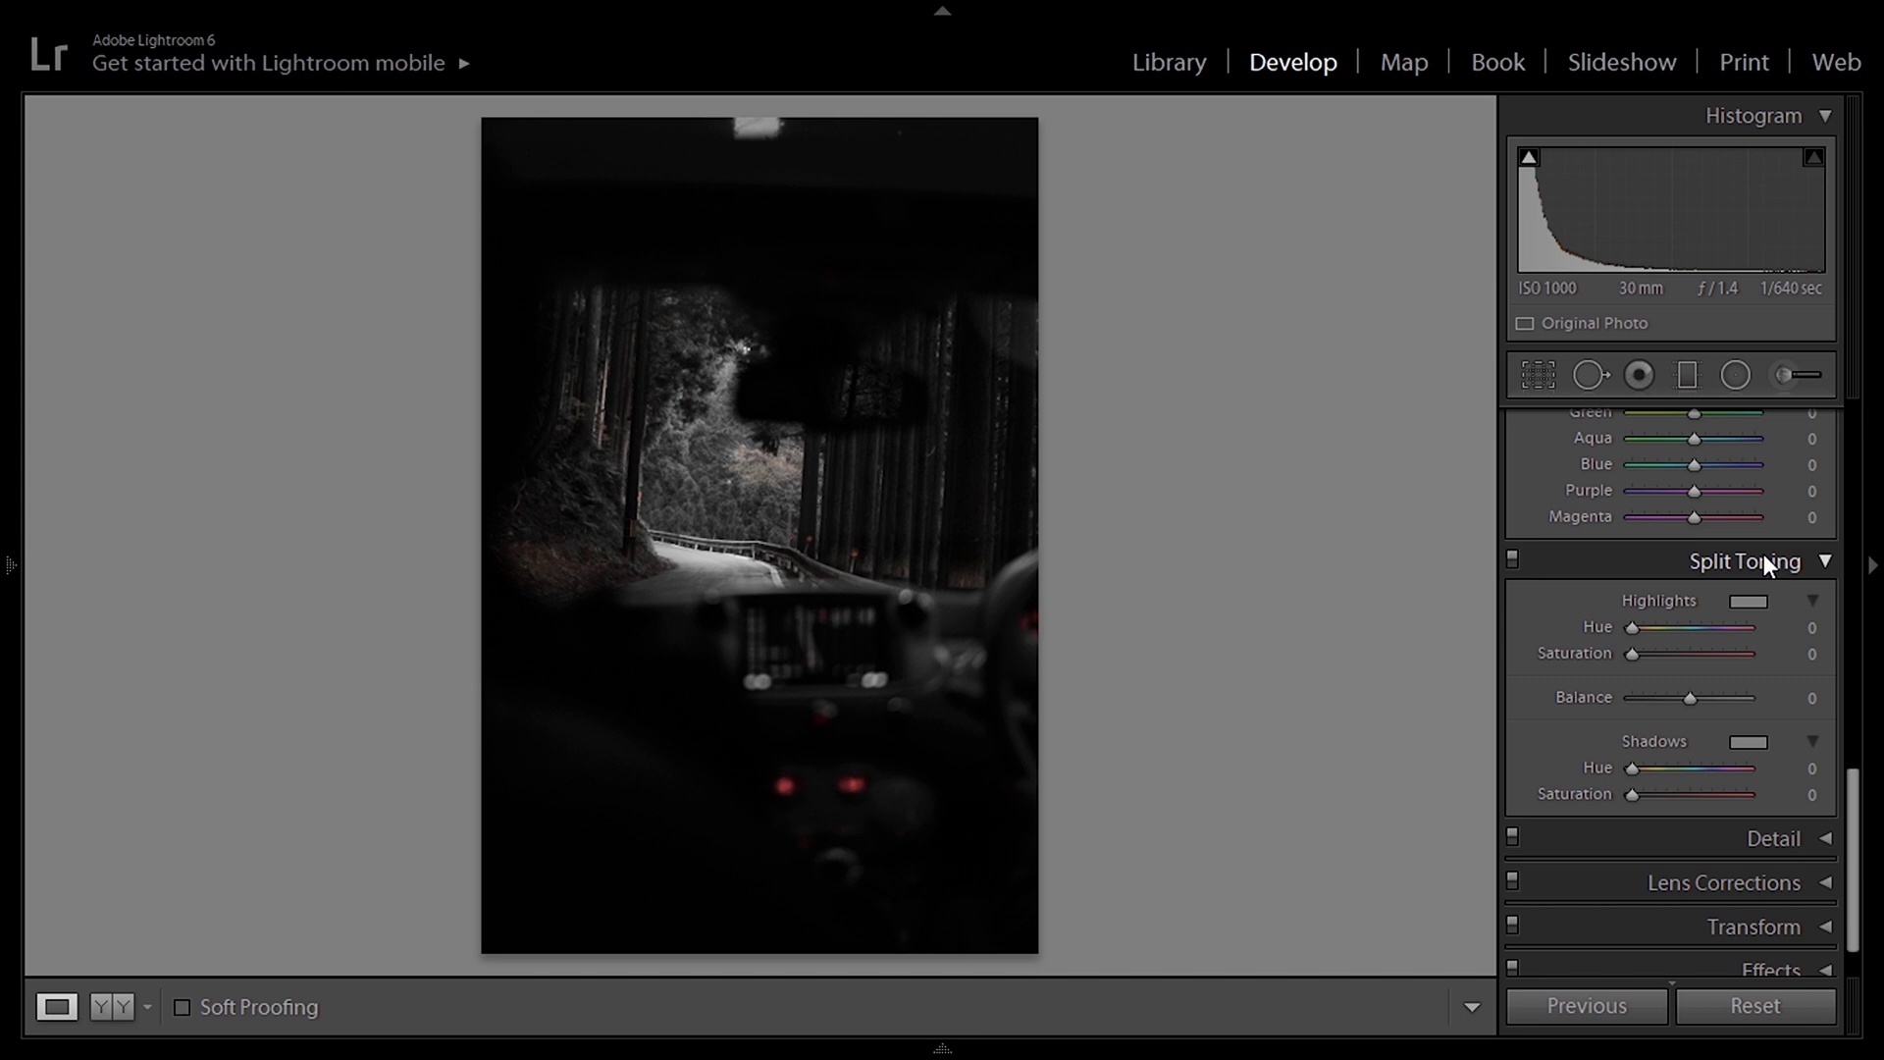
Set Split Toning highlights to hue 210, saturation 5, and shadows to hue 220, saturation 10.
left_click(1812, 627)
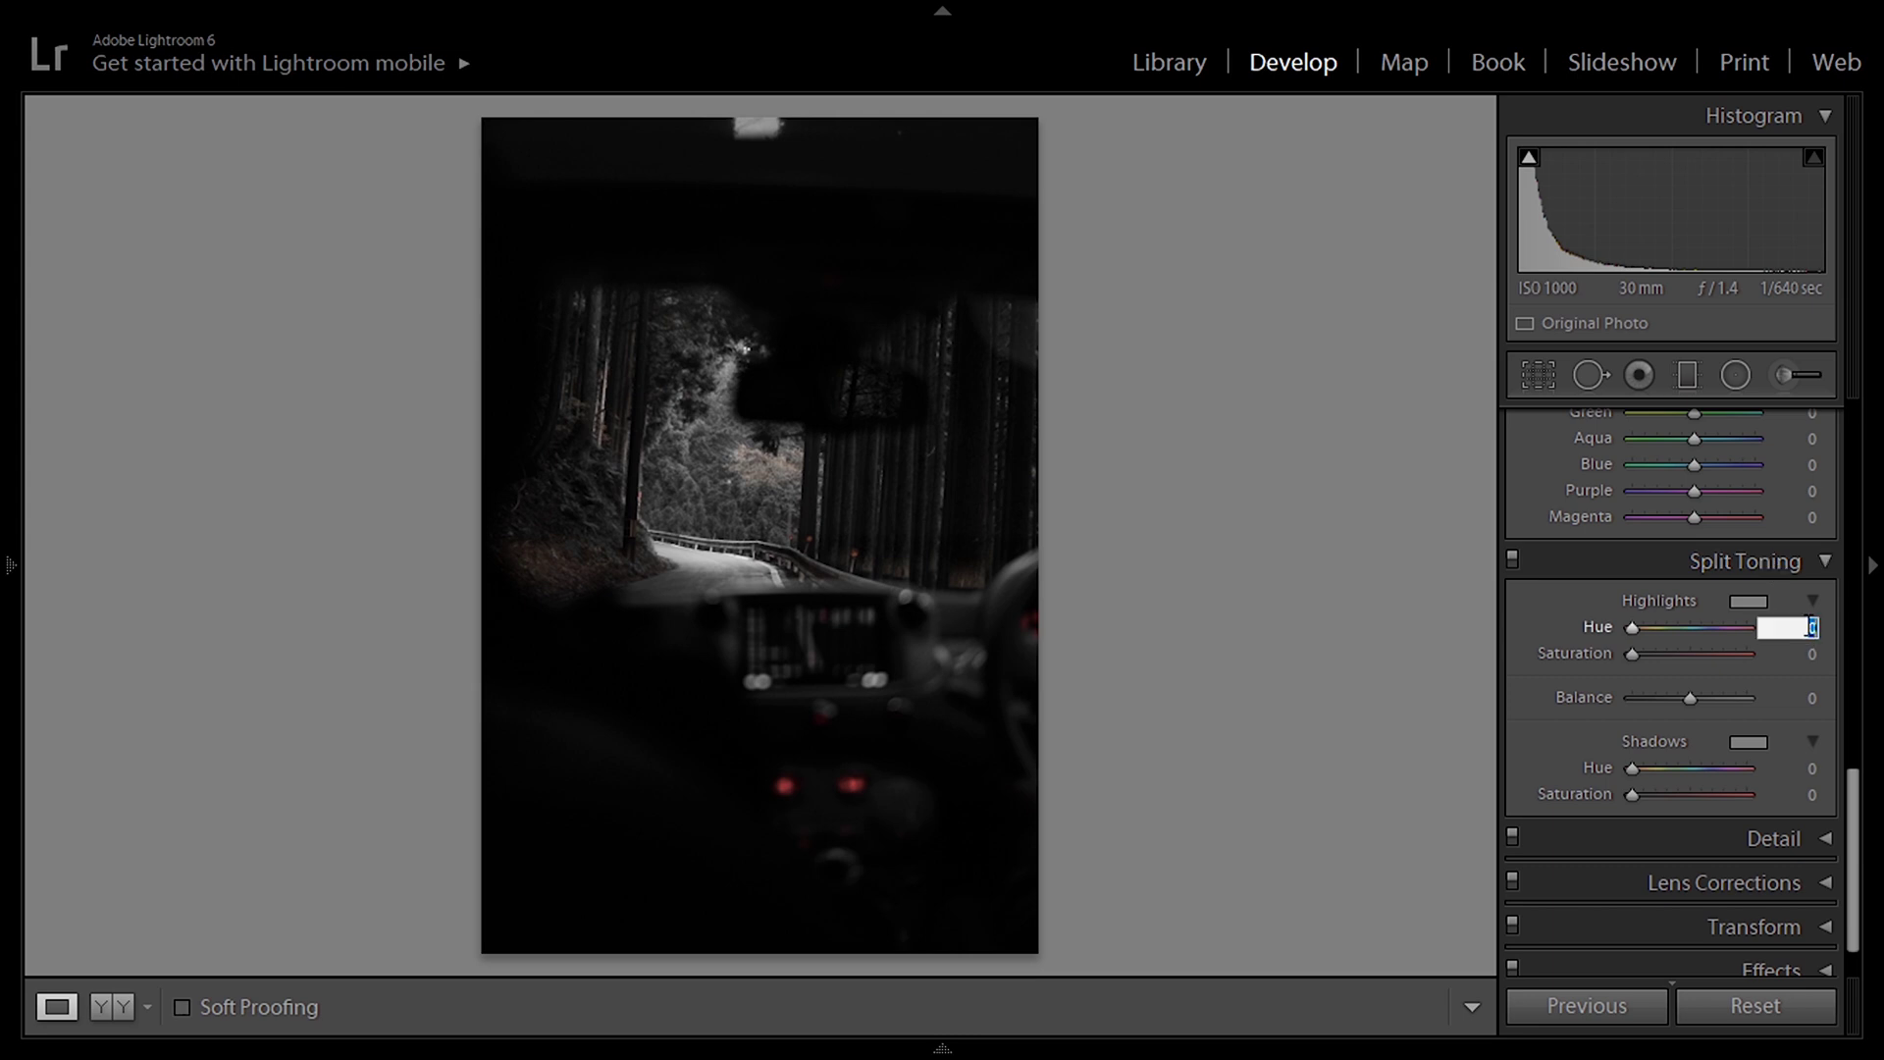
type("210")
key("Return")
left_click(1812, 769)
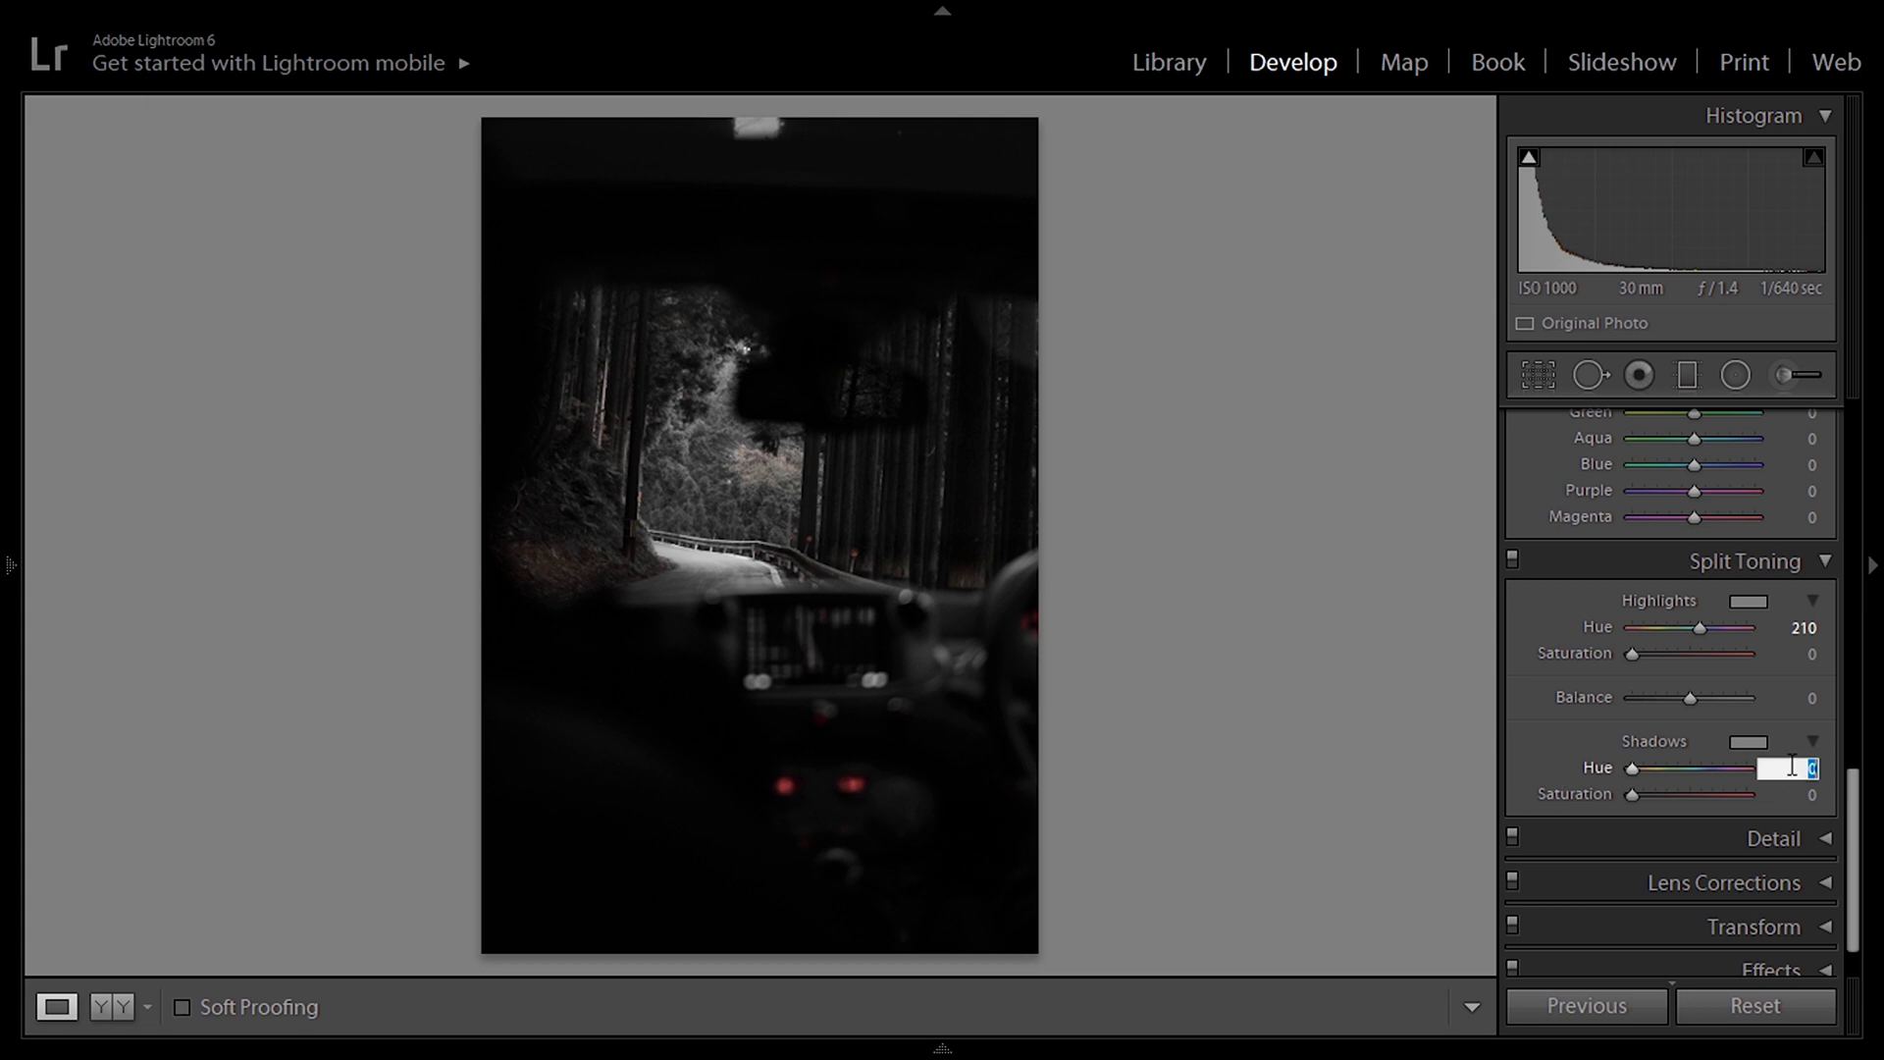
type("220")
key("Return")
left_click(1812, 793)
type("10")
key("Return")
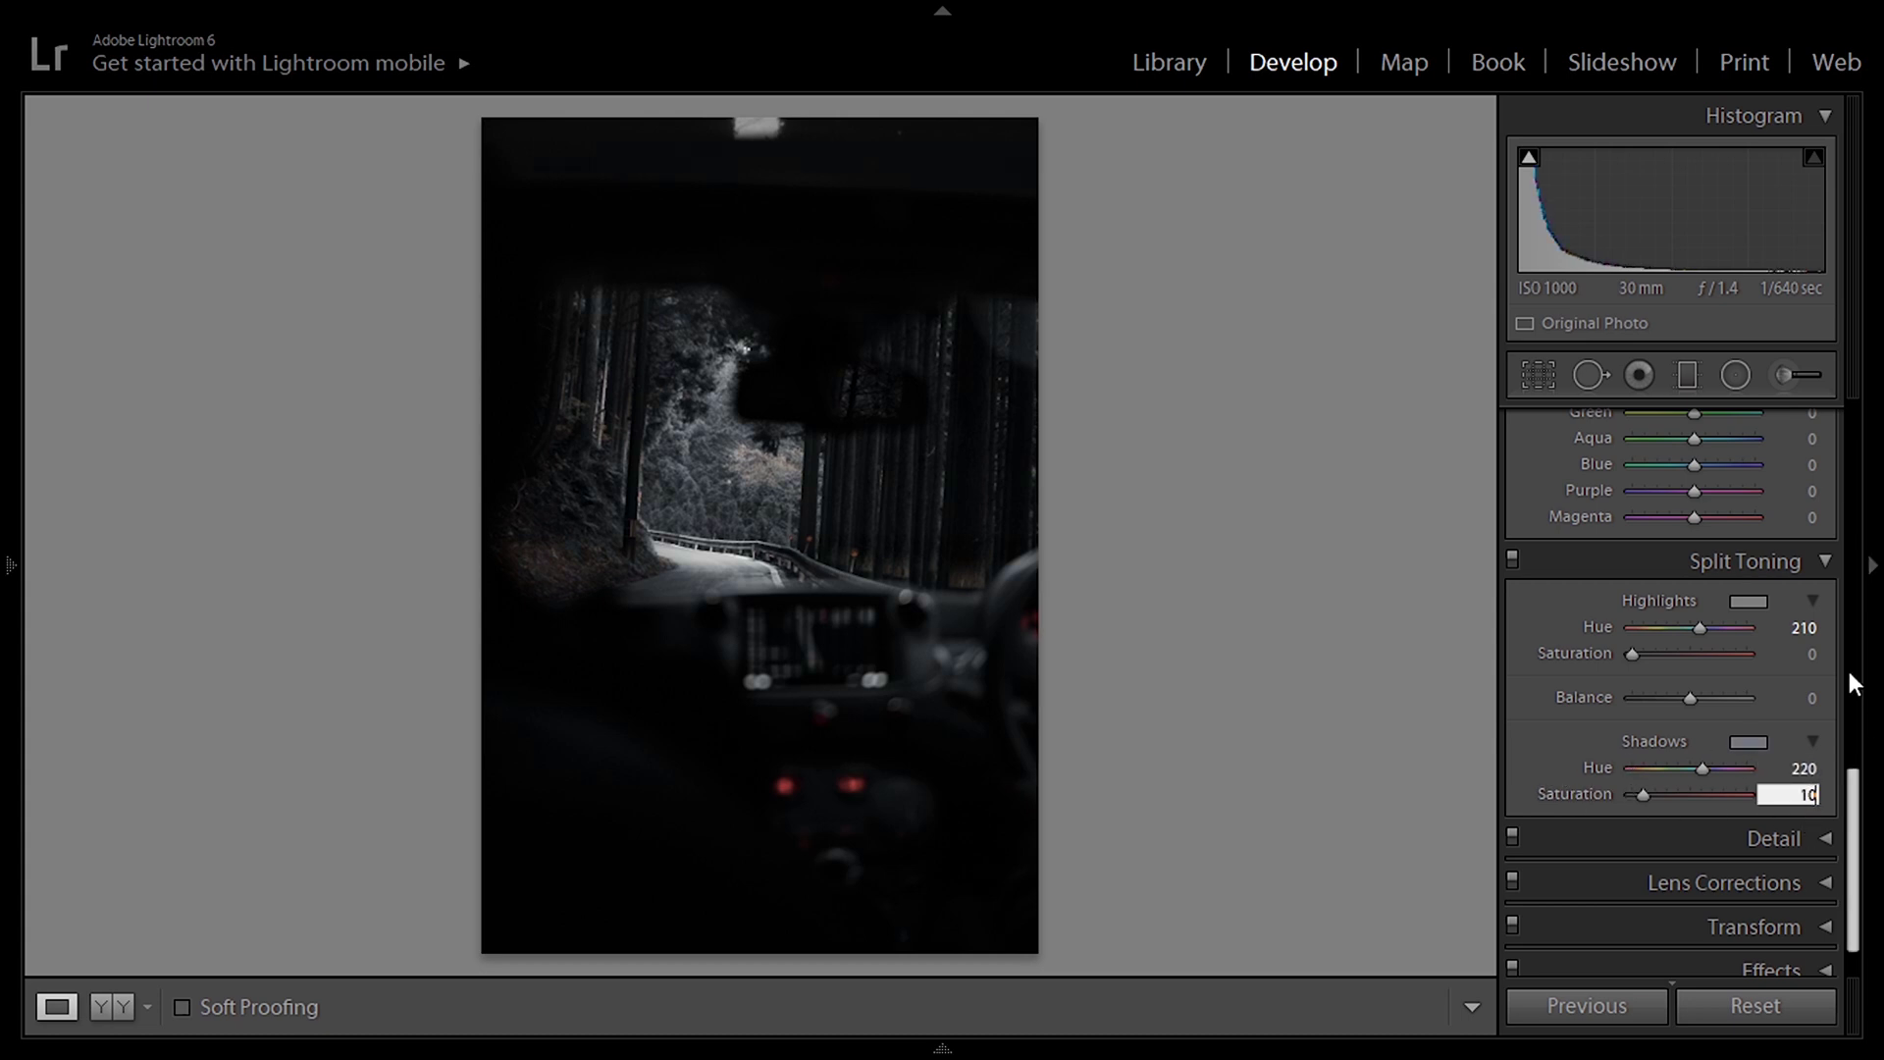
left_click(1813, 653)
type("5")
key("Return")
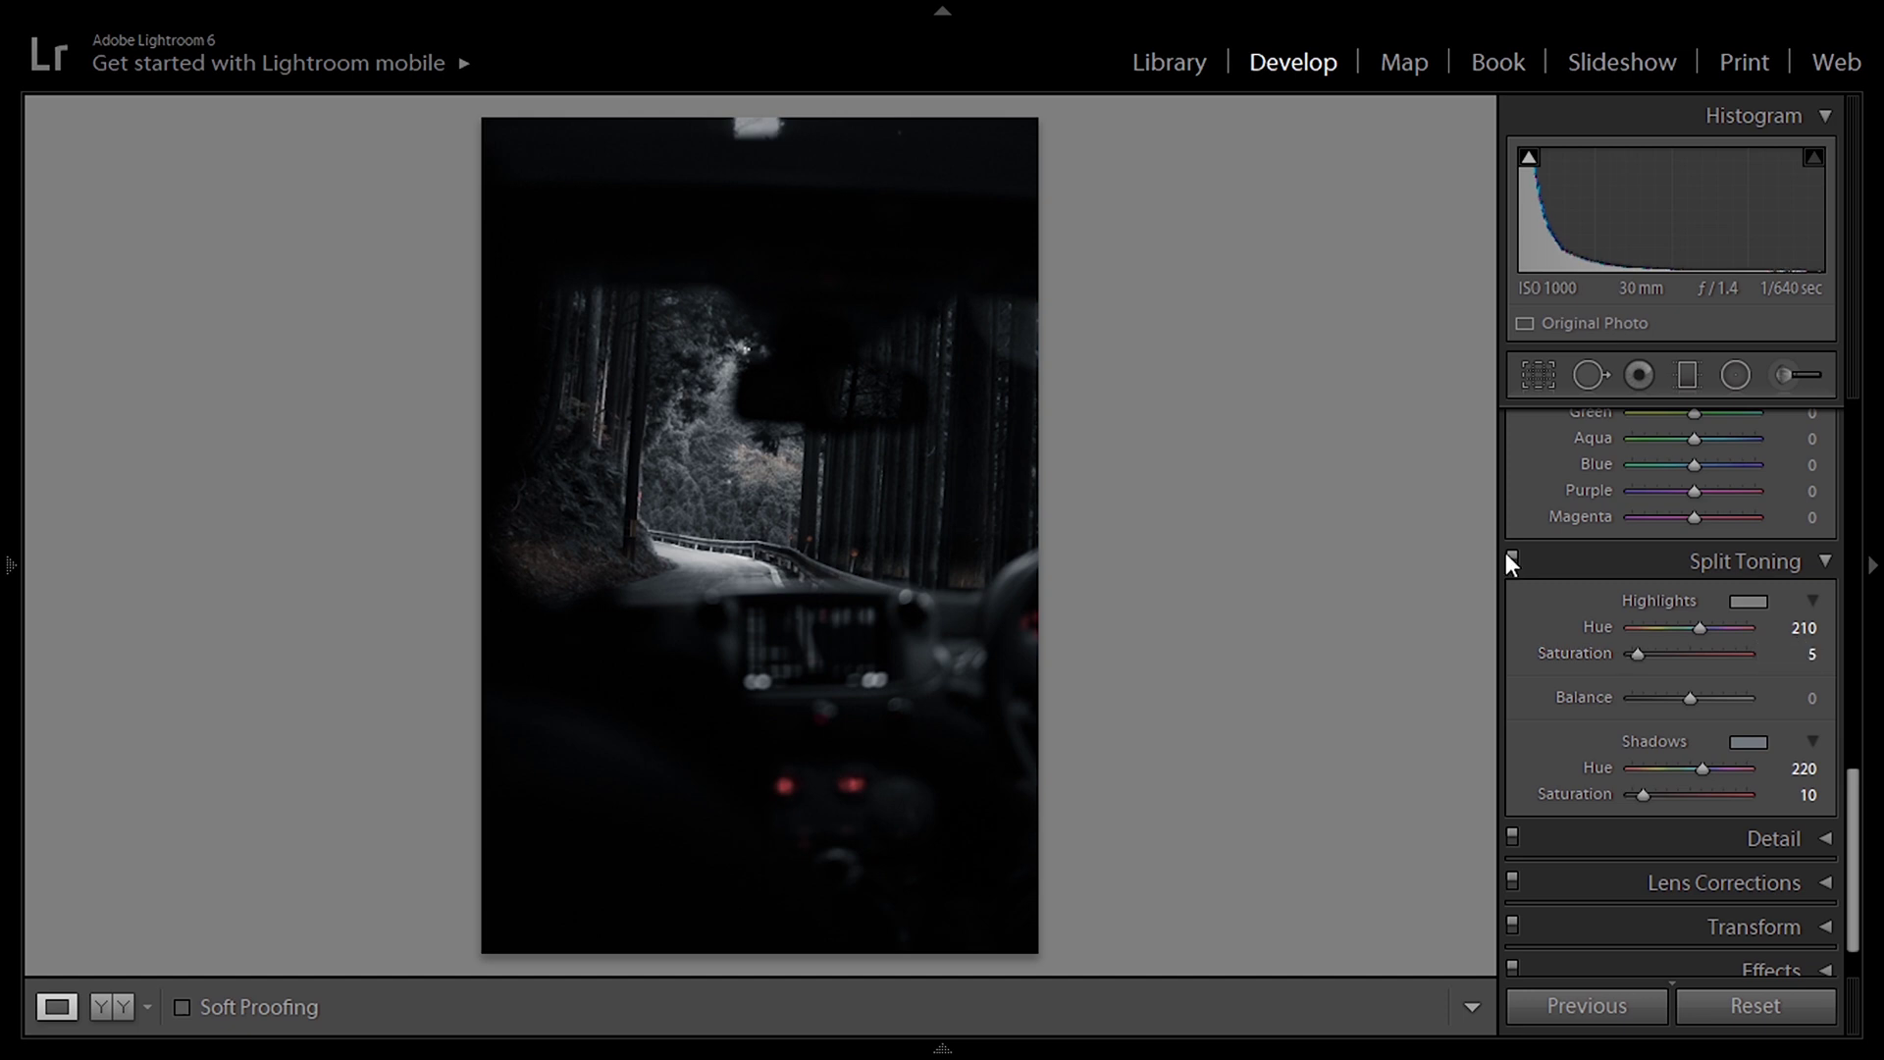
Toggle Split Toning off and on twice to compare the cool blue tint.
left_click(1511, 557)
left_click(1511, 556)
left_click(1512, 557)
left_click(1512, 556)
Apply the BLVCK PARIS user preset to the tower photo and move to the next photo.
scroll(1510, 557, "down", 2)
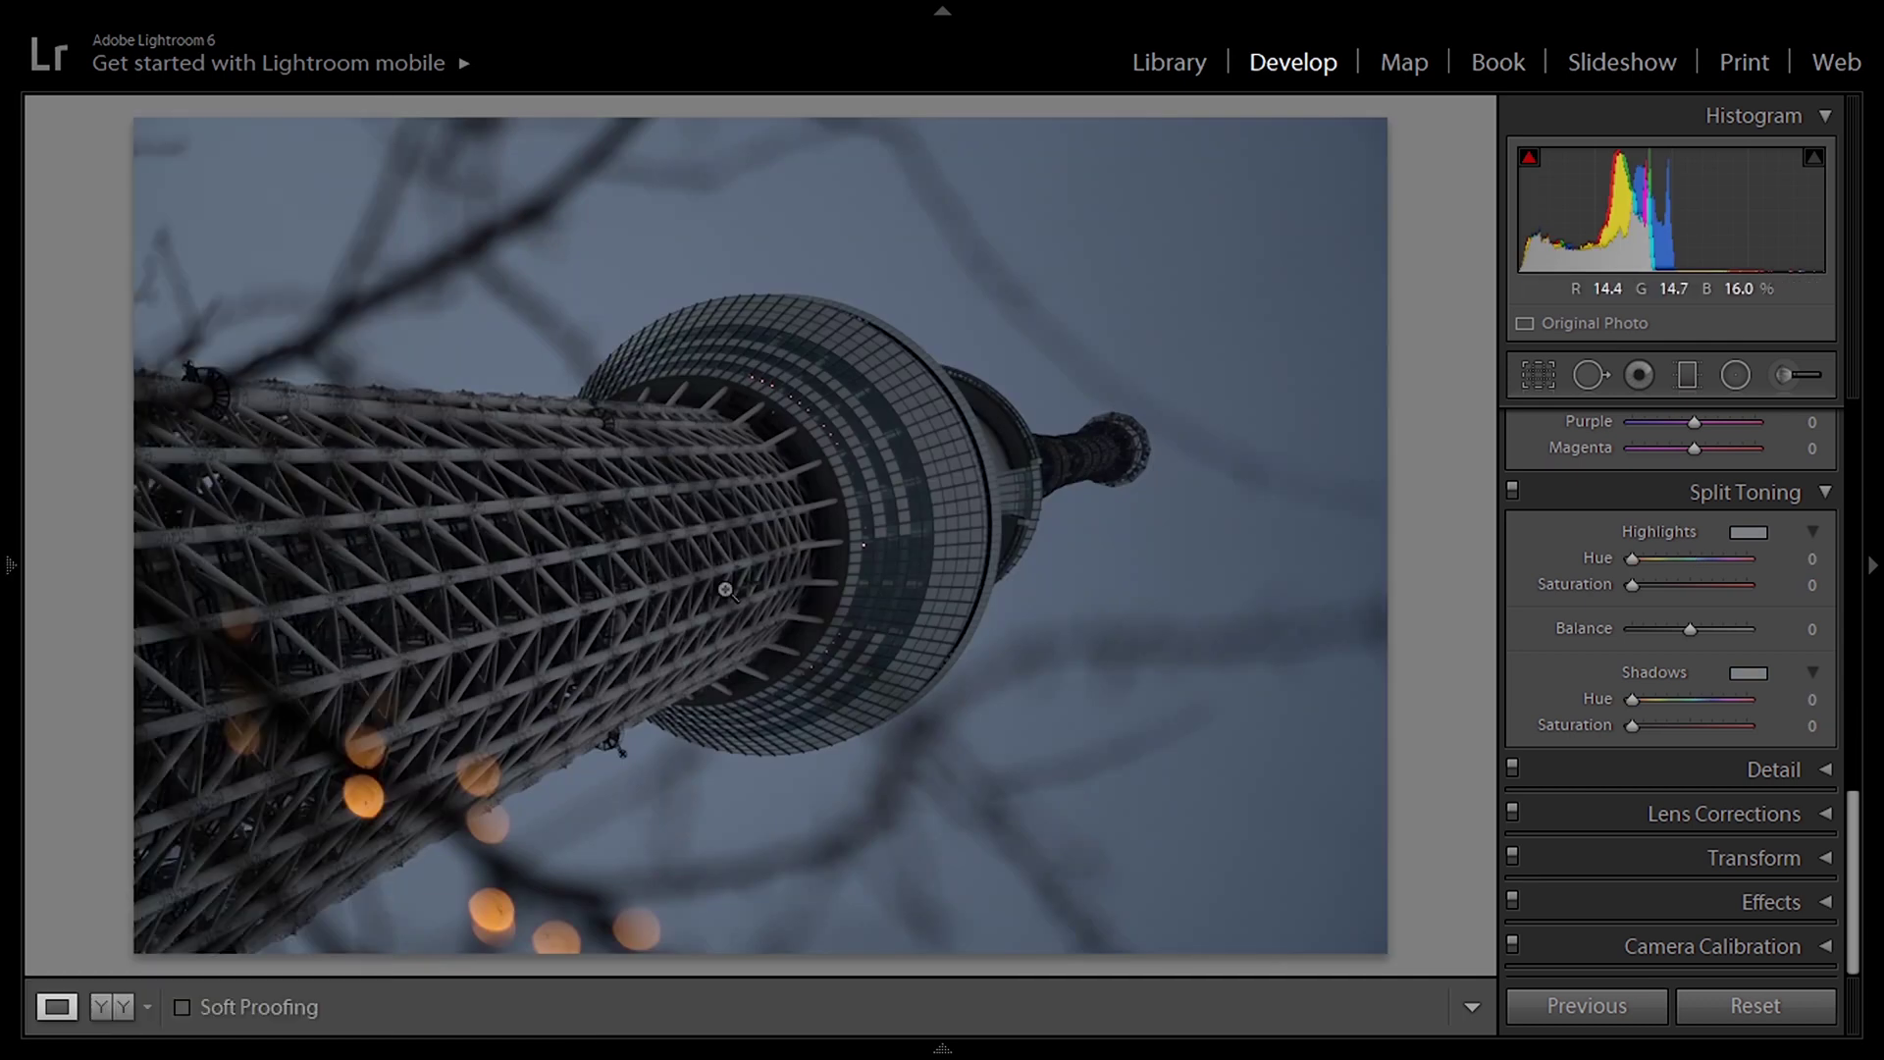
mouse_move(14, 538)
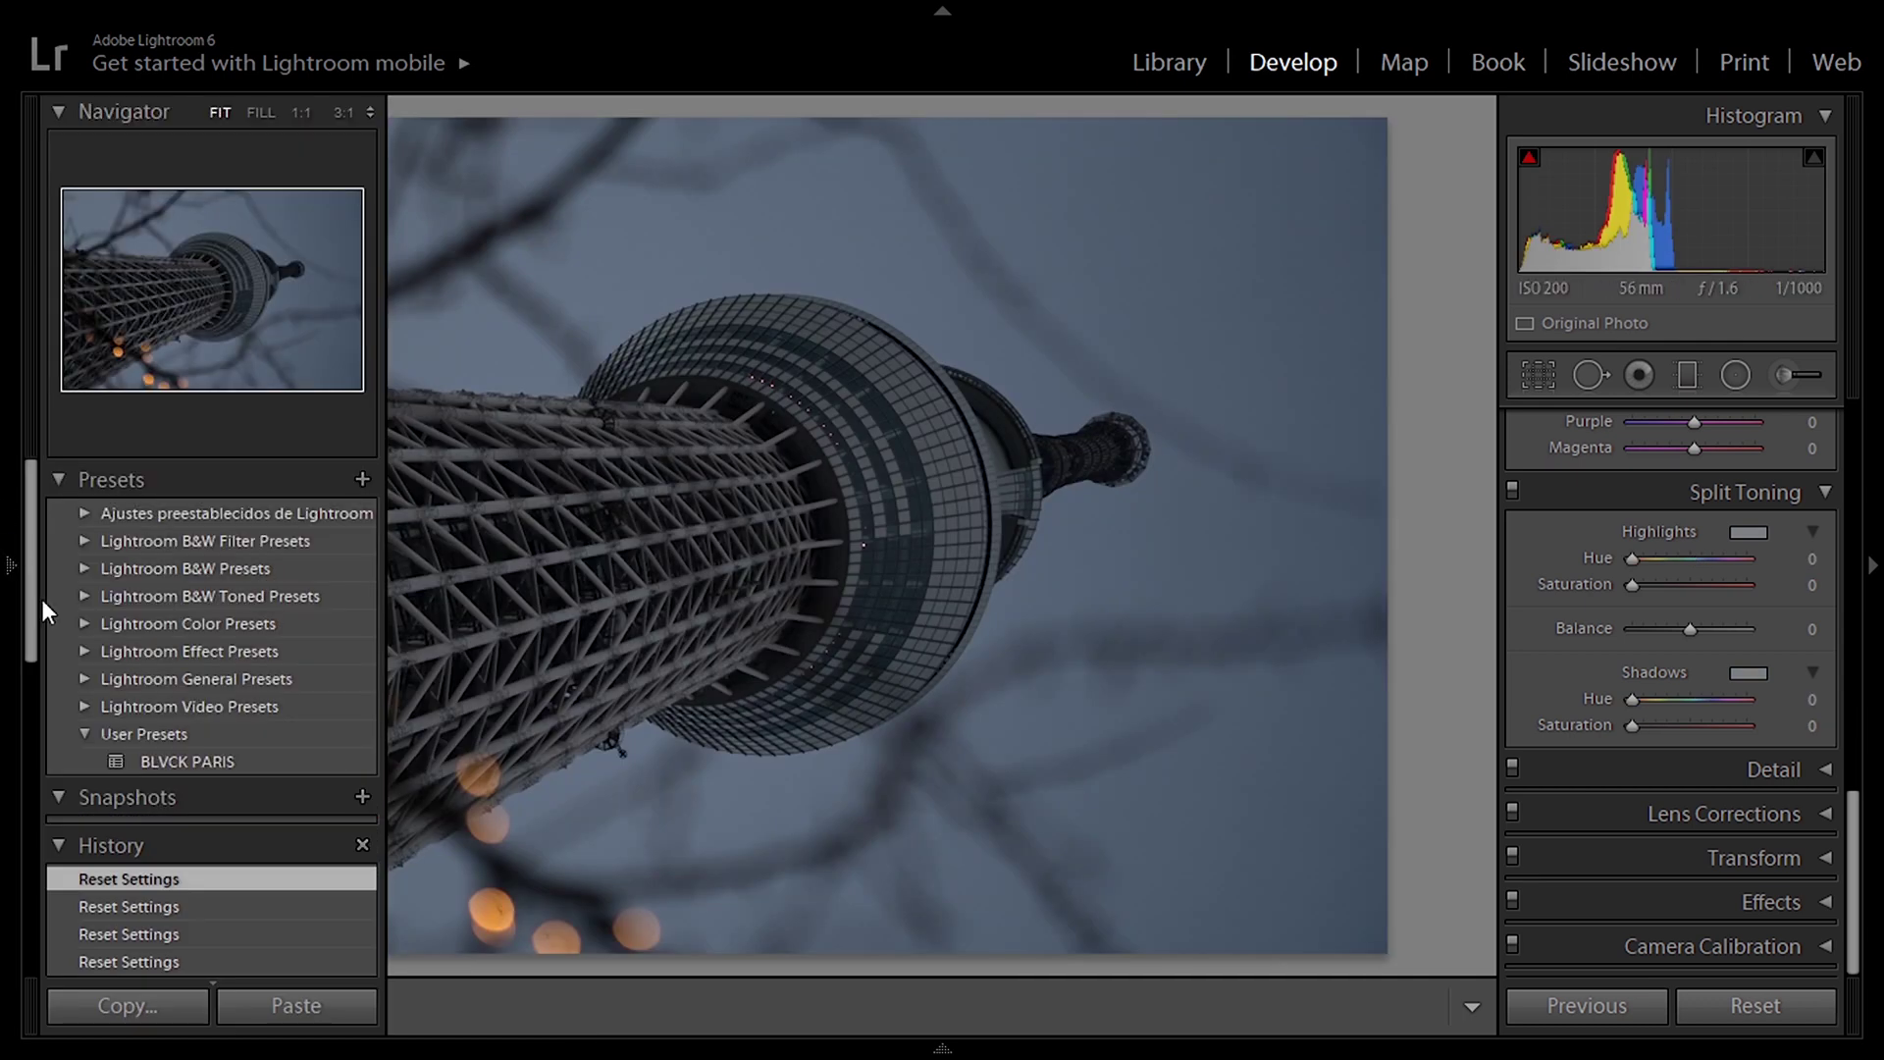
left_click(163, 757)
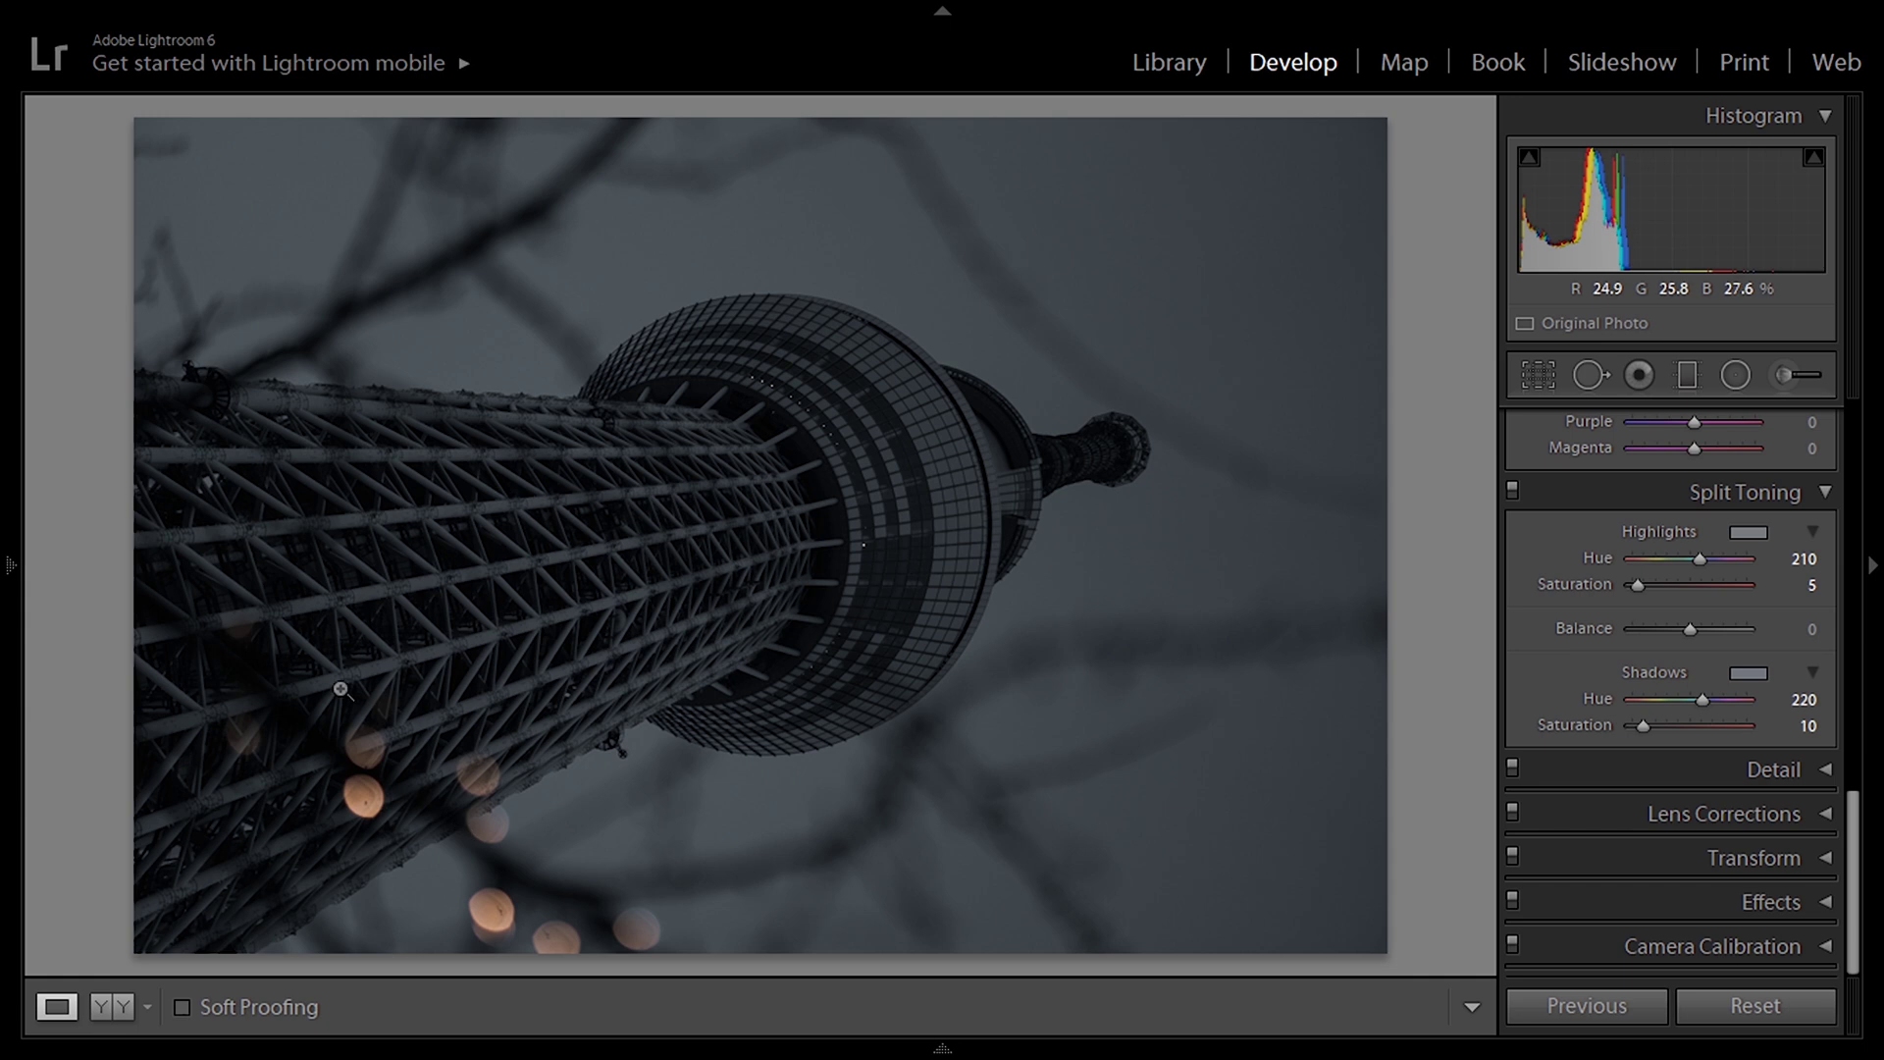
key("Right")
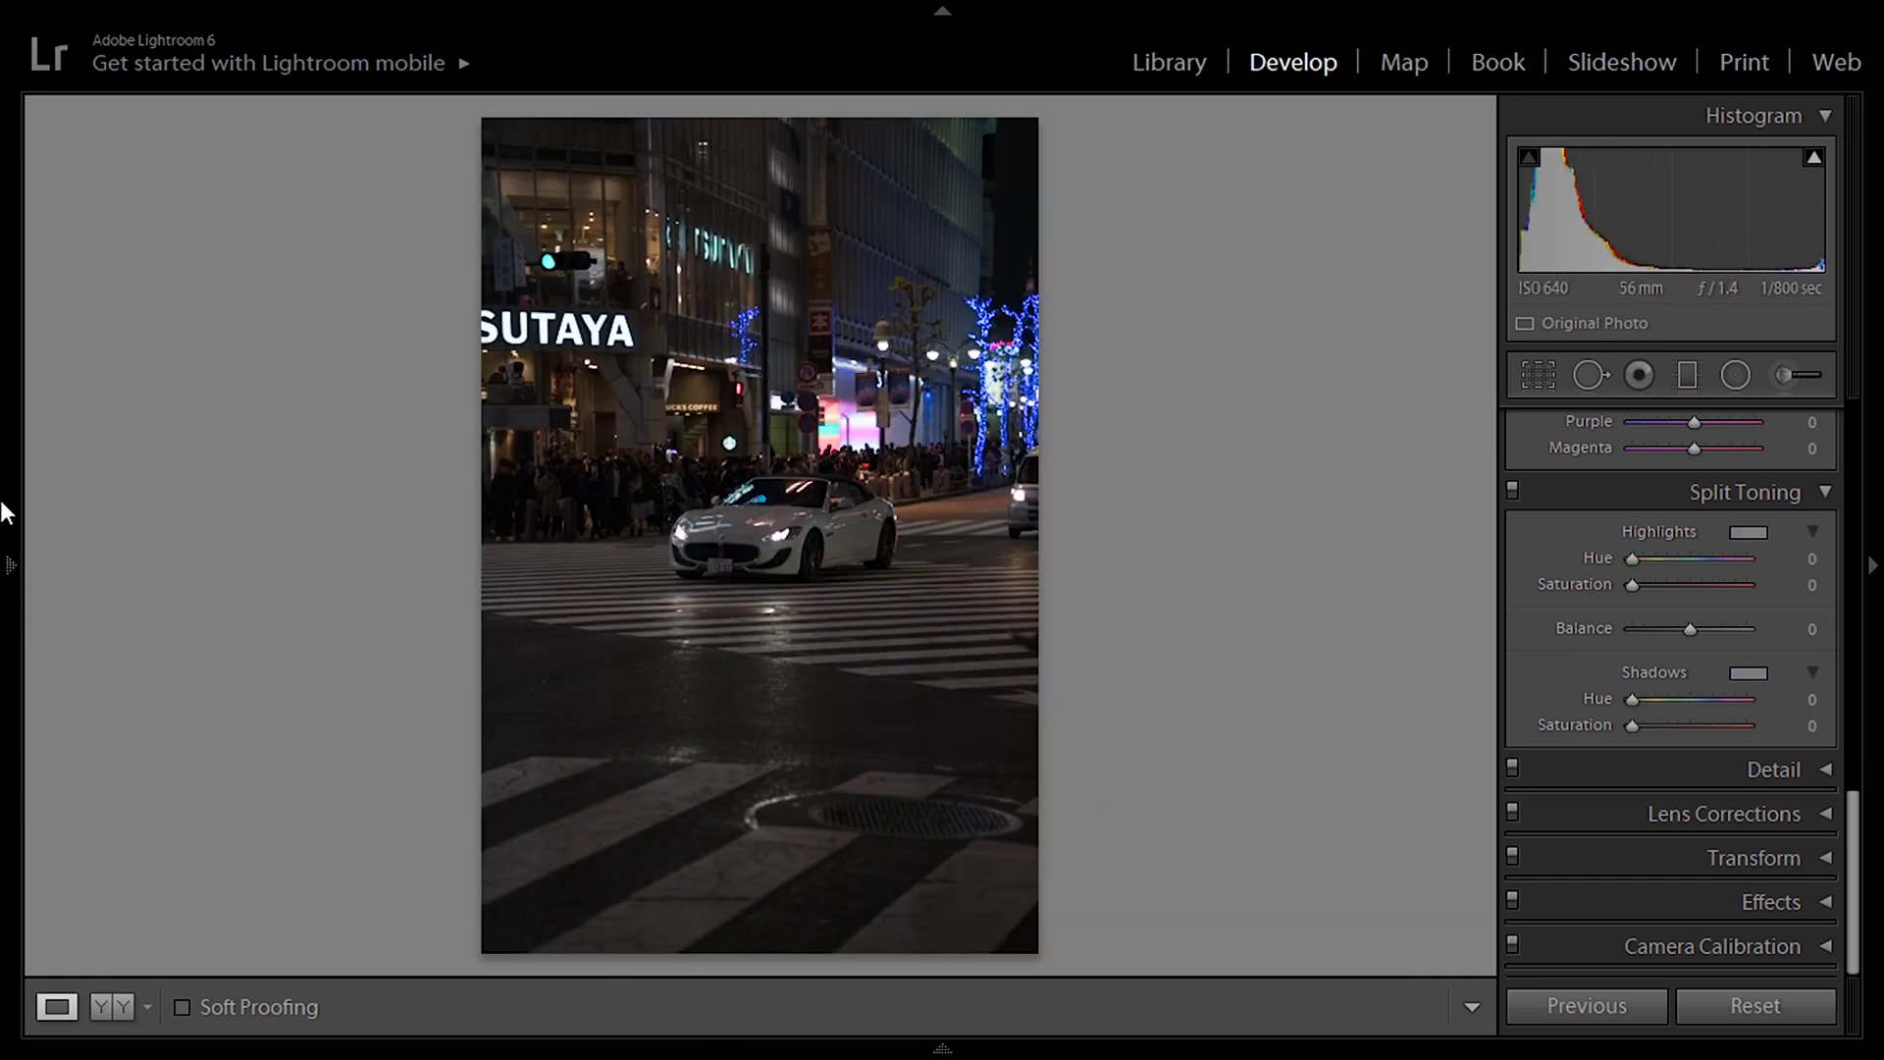
Apply BLVCK PARIS to the night crossing photo, then check the TSUTAYA crossing shot at 1:1.
mouse_move(3, 503)
left_click(162, 754)
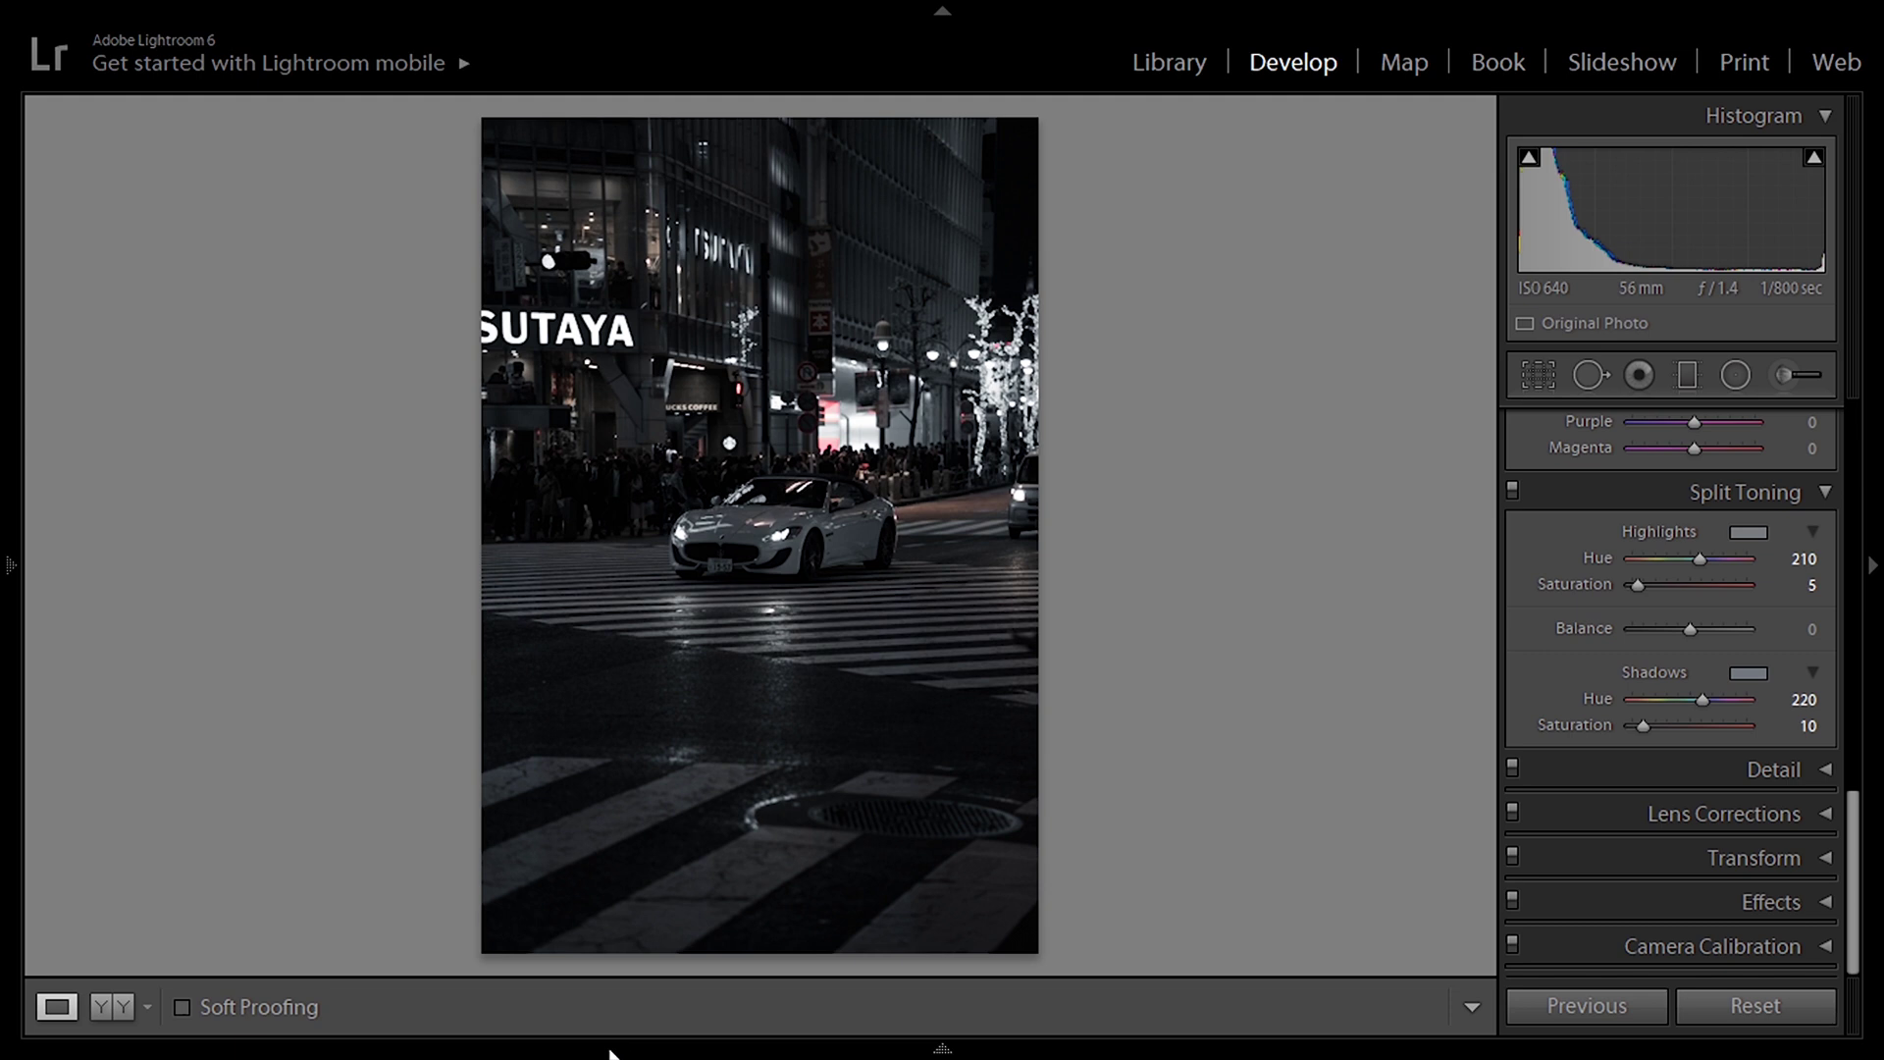
mouse_move(608, 1053)
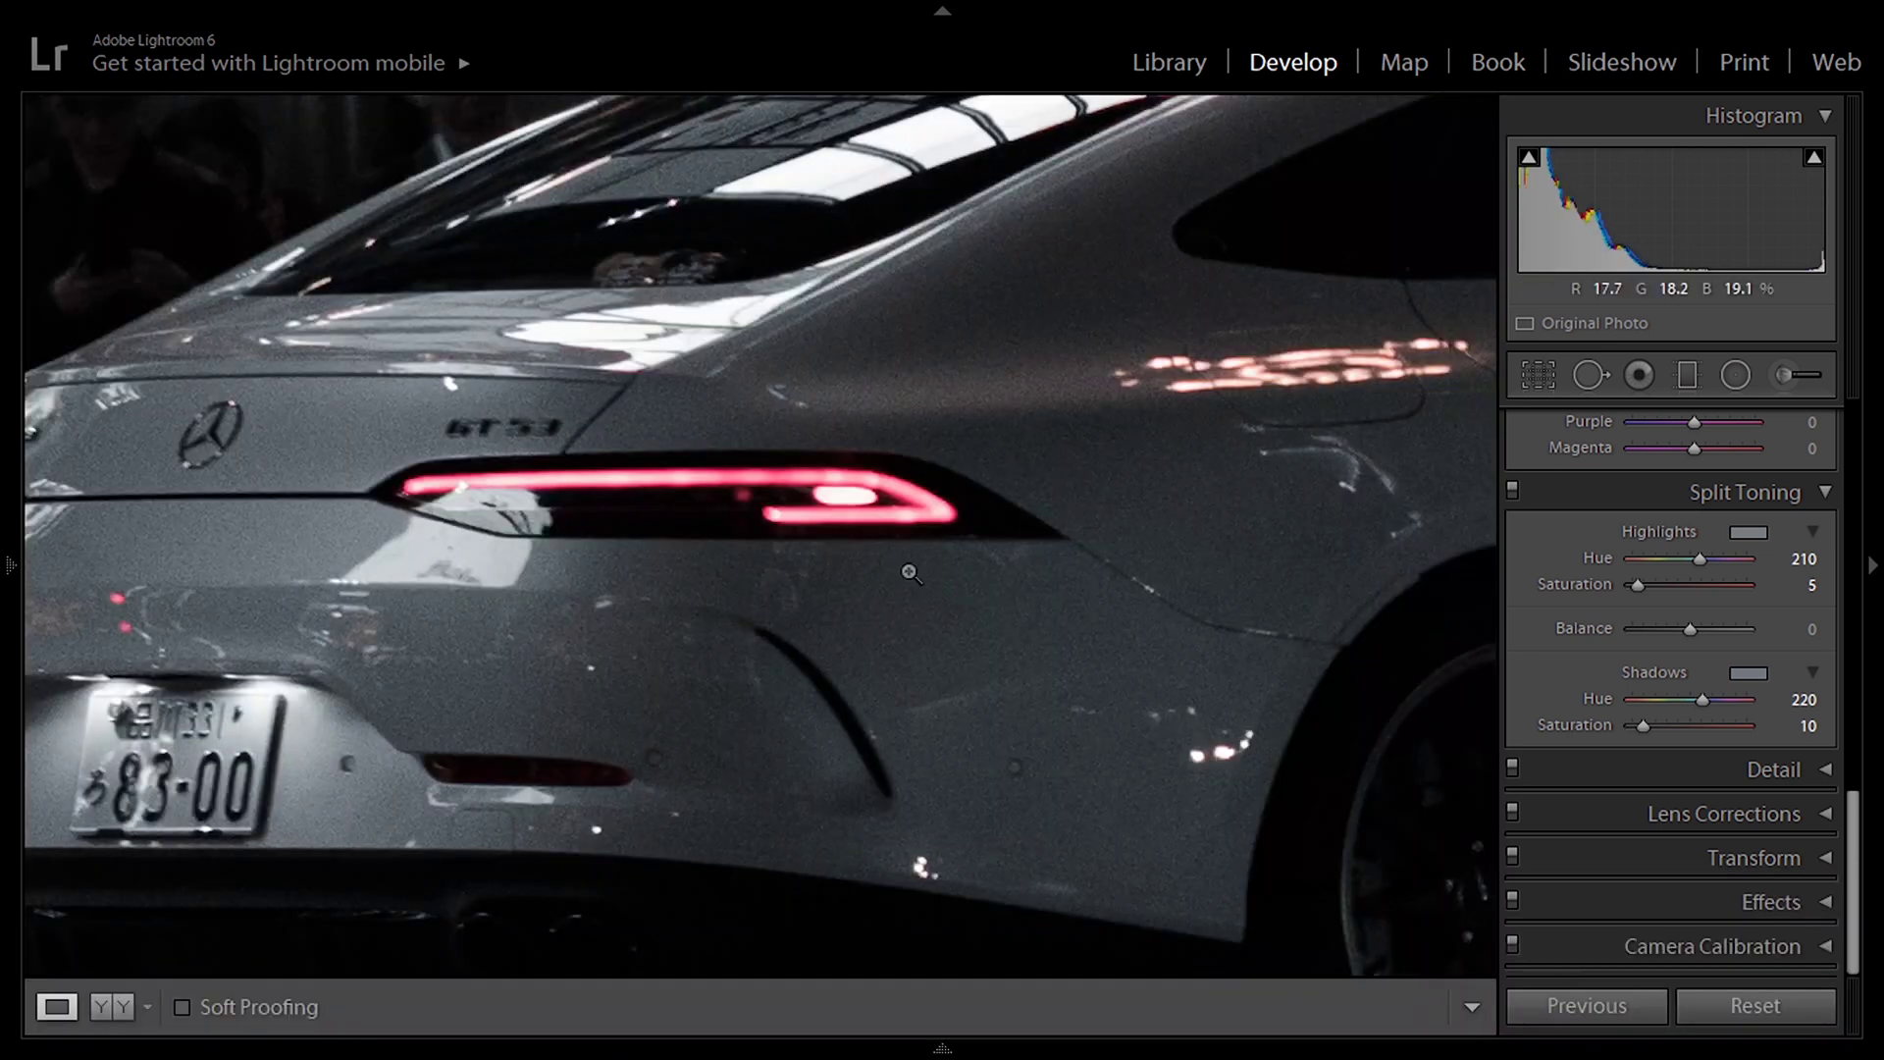
left_click(909, 571)
left_click(567, 578)
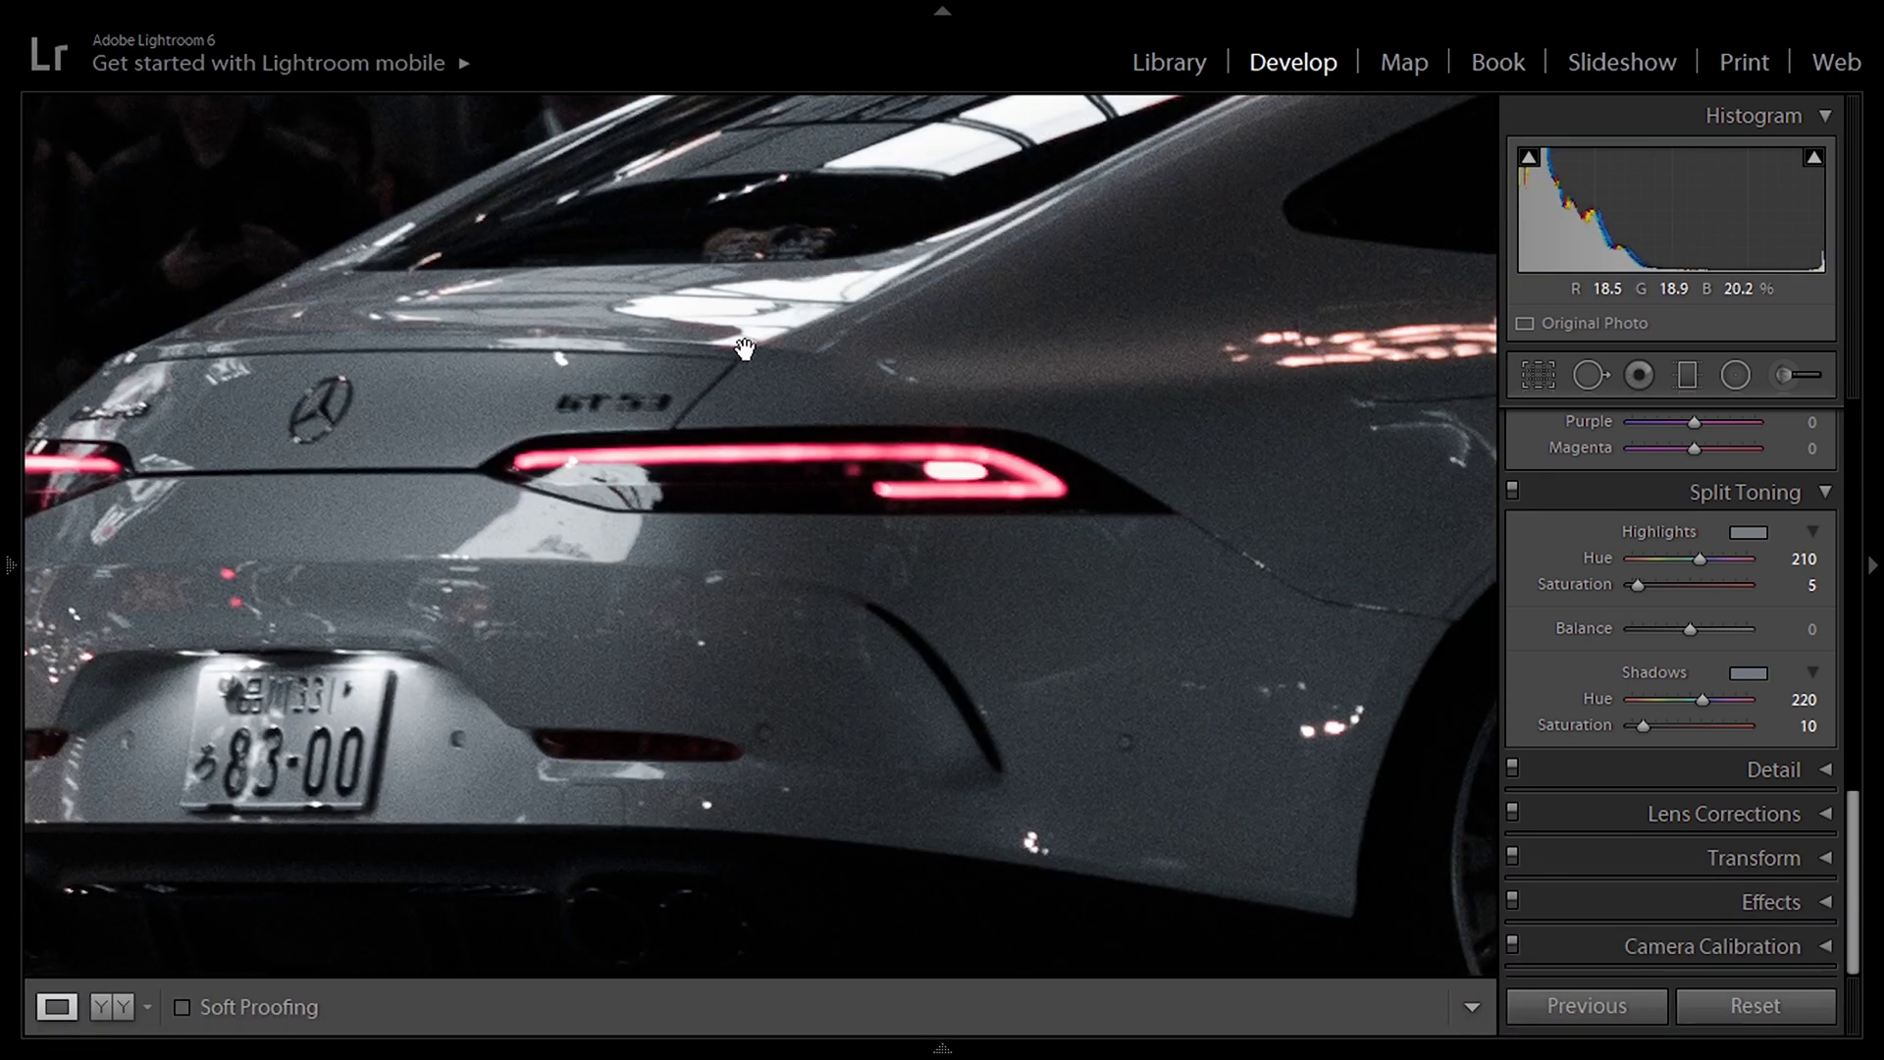
left_click(802, 361)
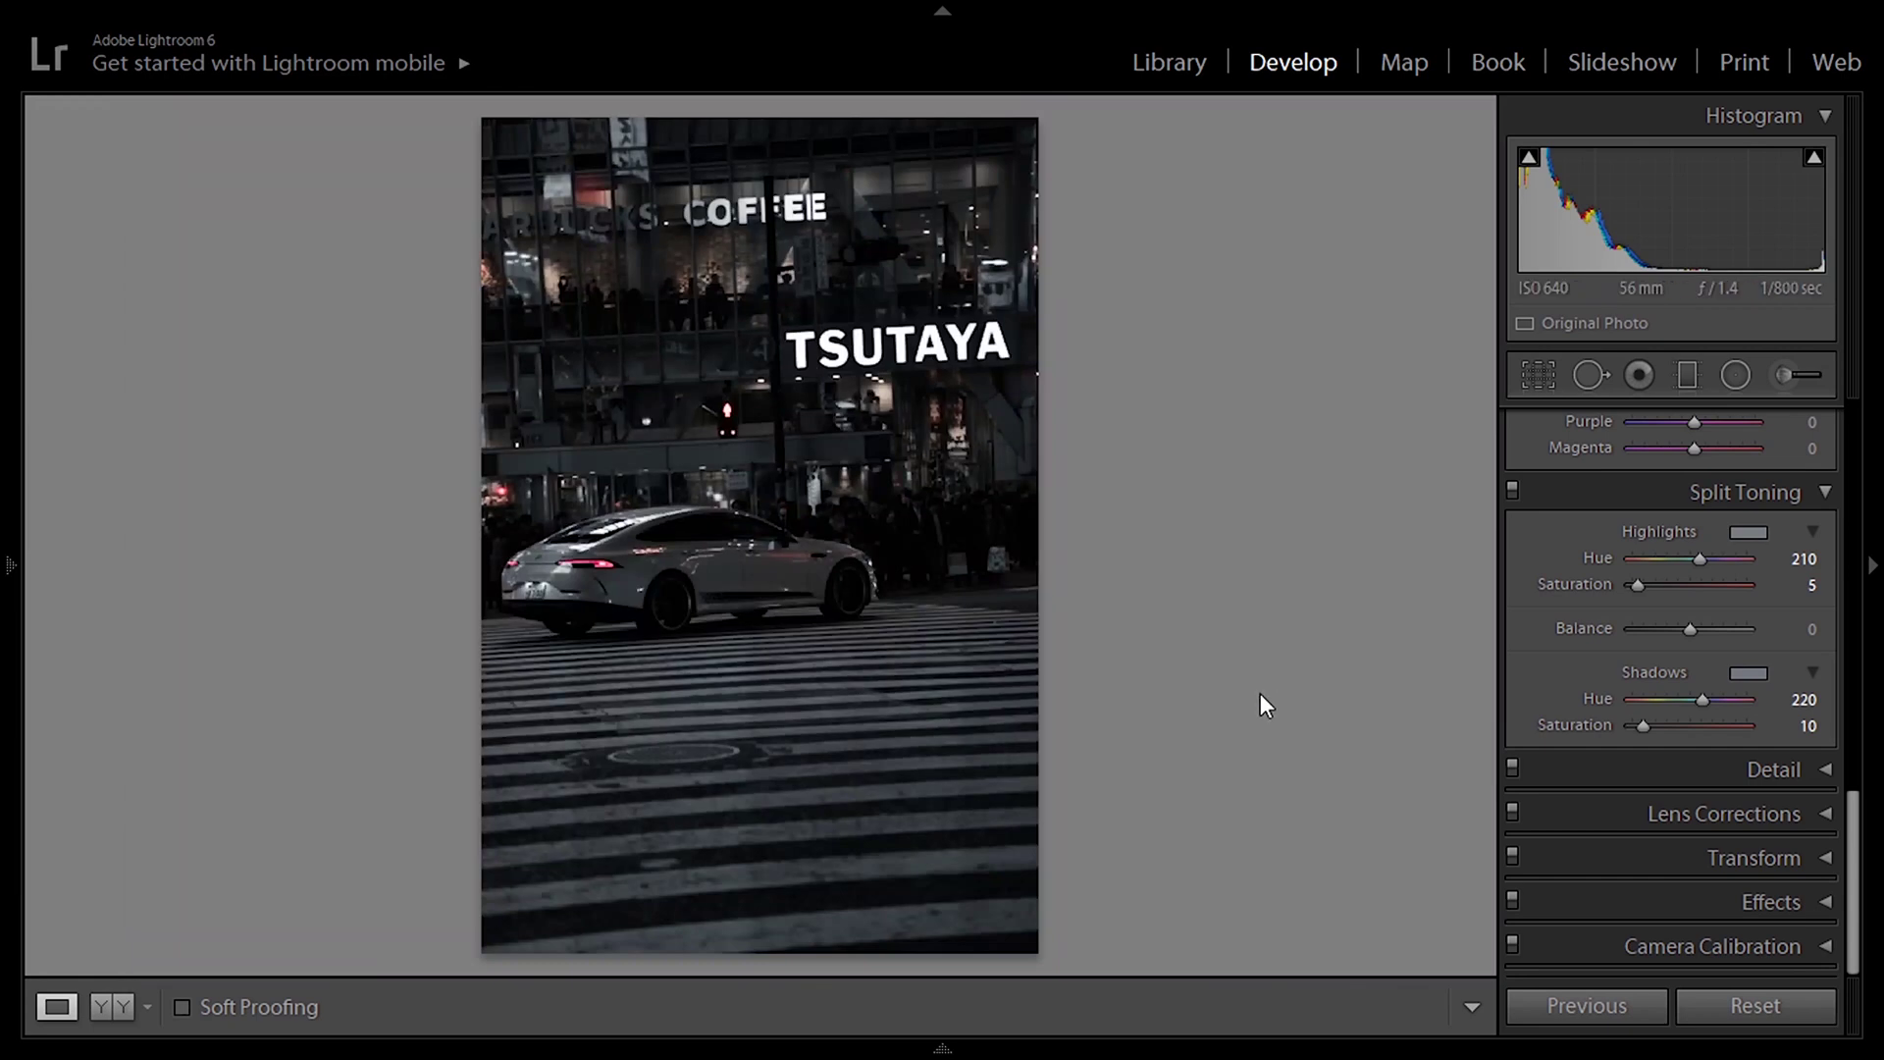
mouse_move(831, 1048)
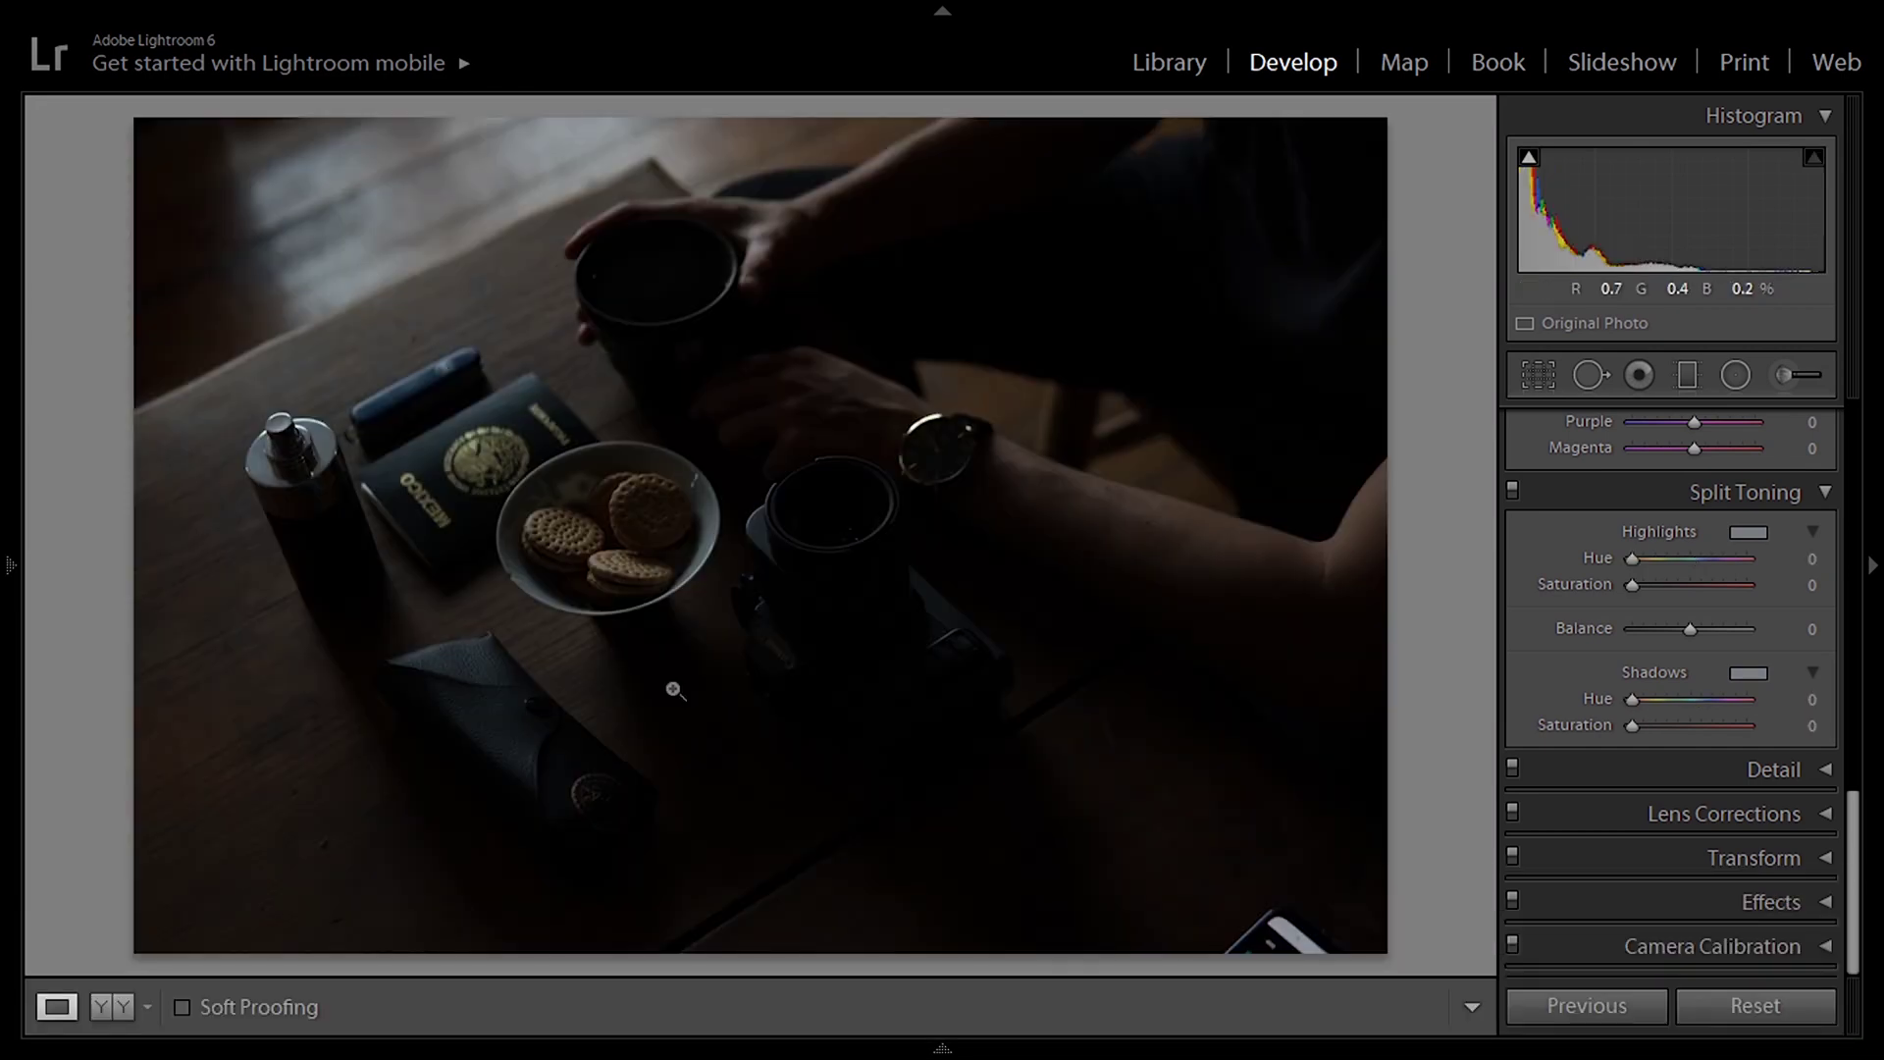
Apply the BLVCK PARIS preset to the dark tabletop biscuits photo.
mouse_move(7, 354)
left_click(143, 763)
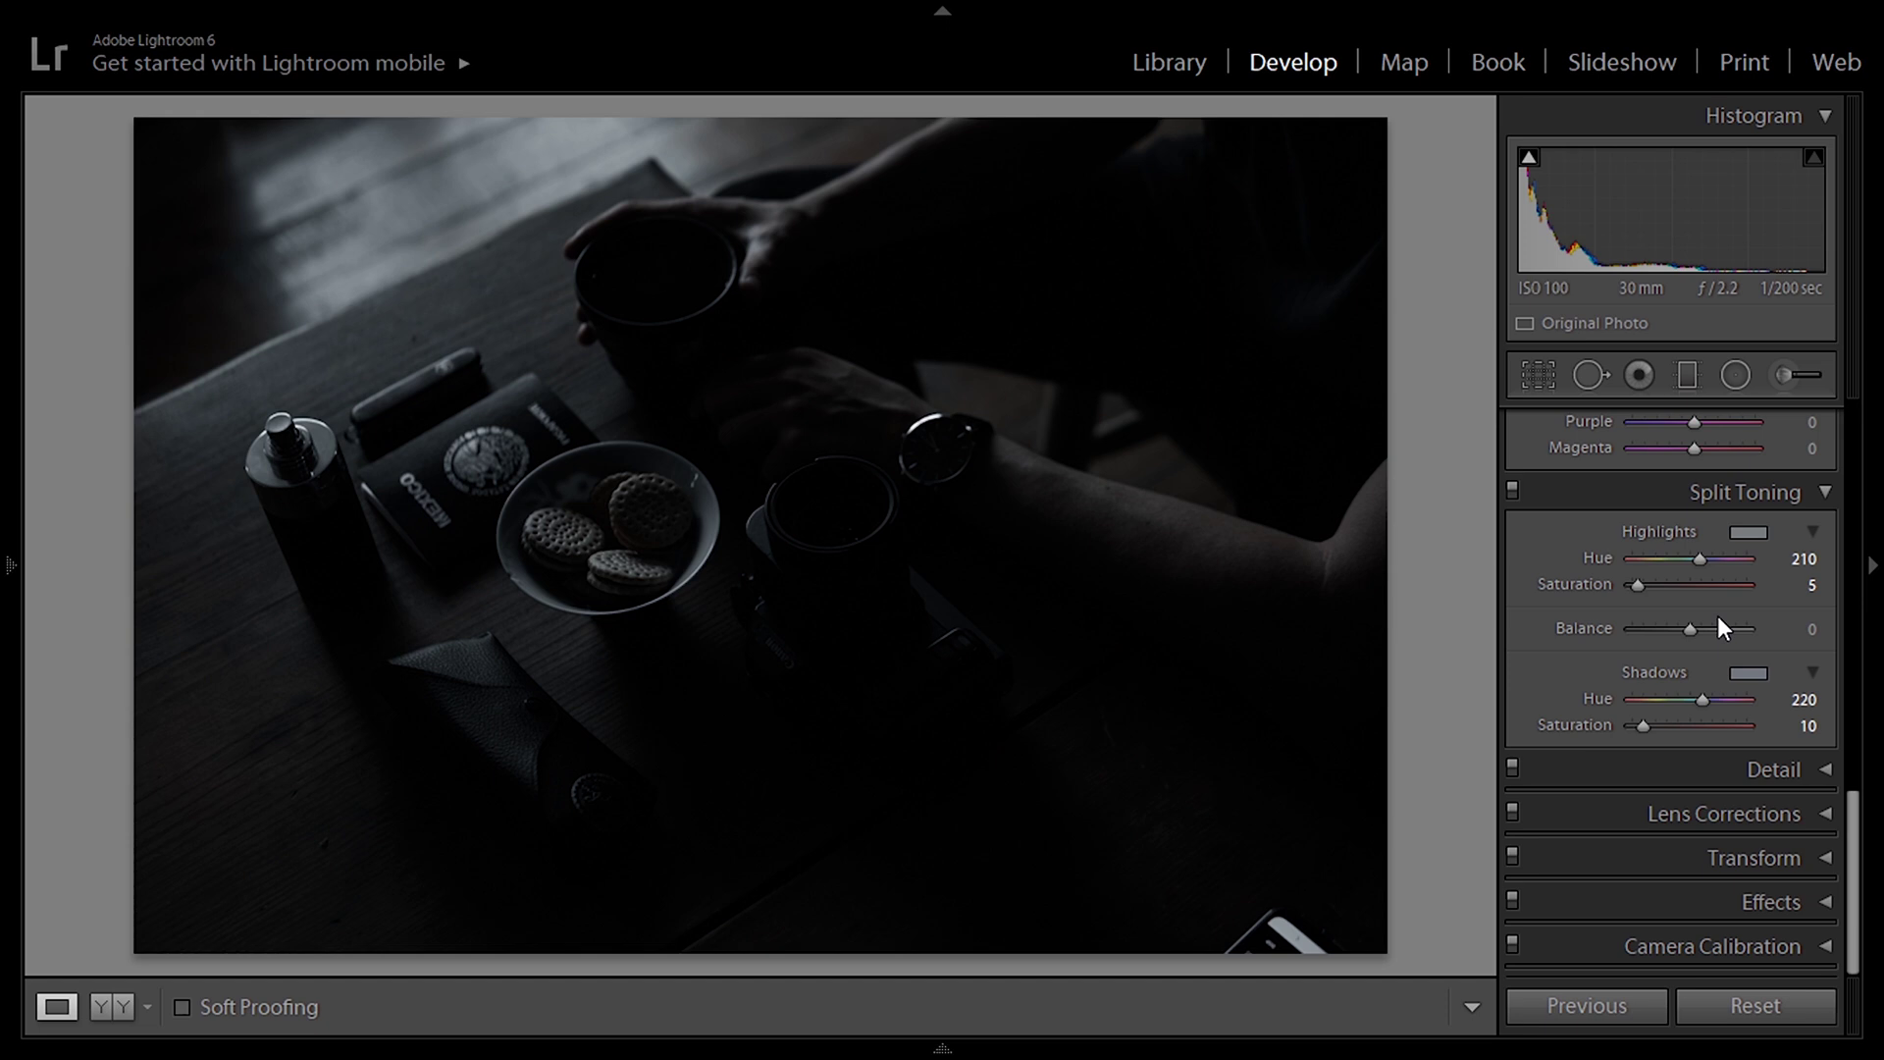
left_click_drag(1858, 813, 1855, 715)
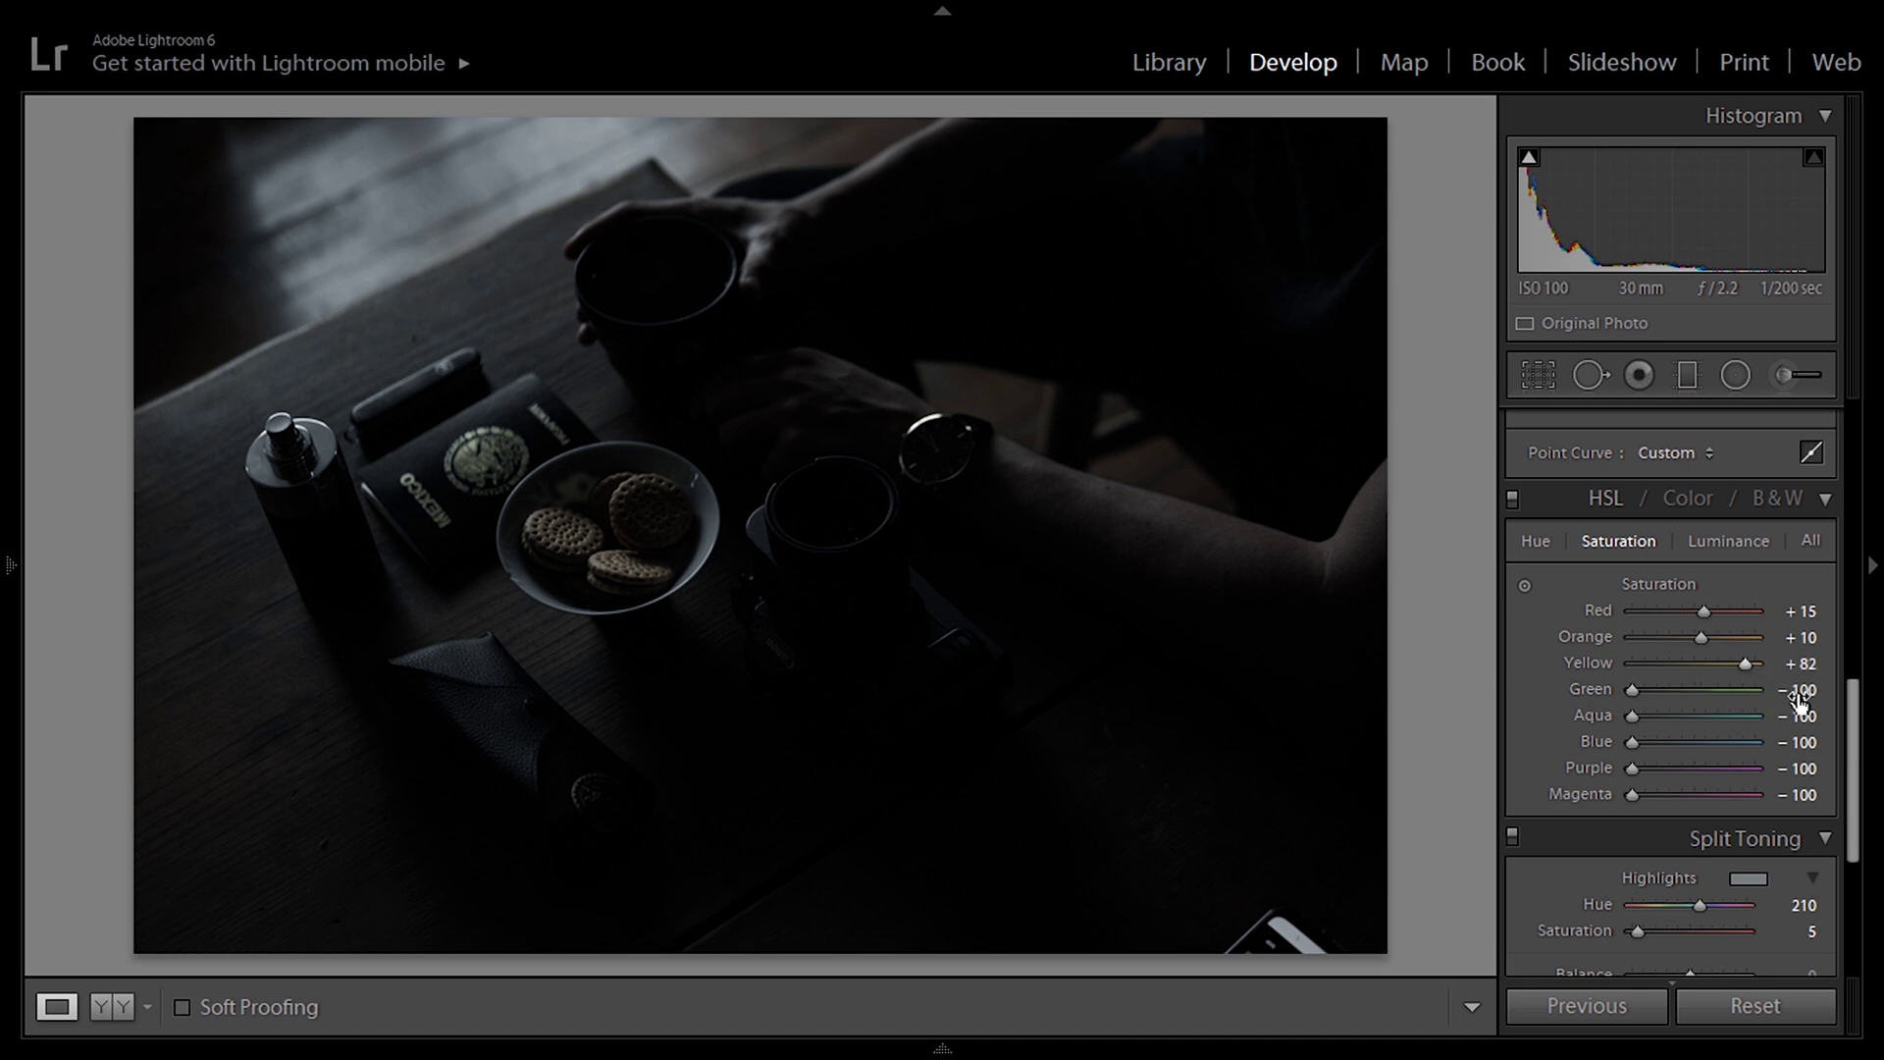
left_click_drag(1857, 731, 1864, 588)
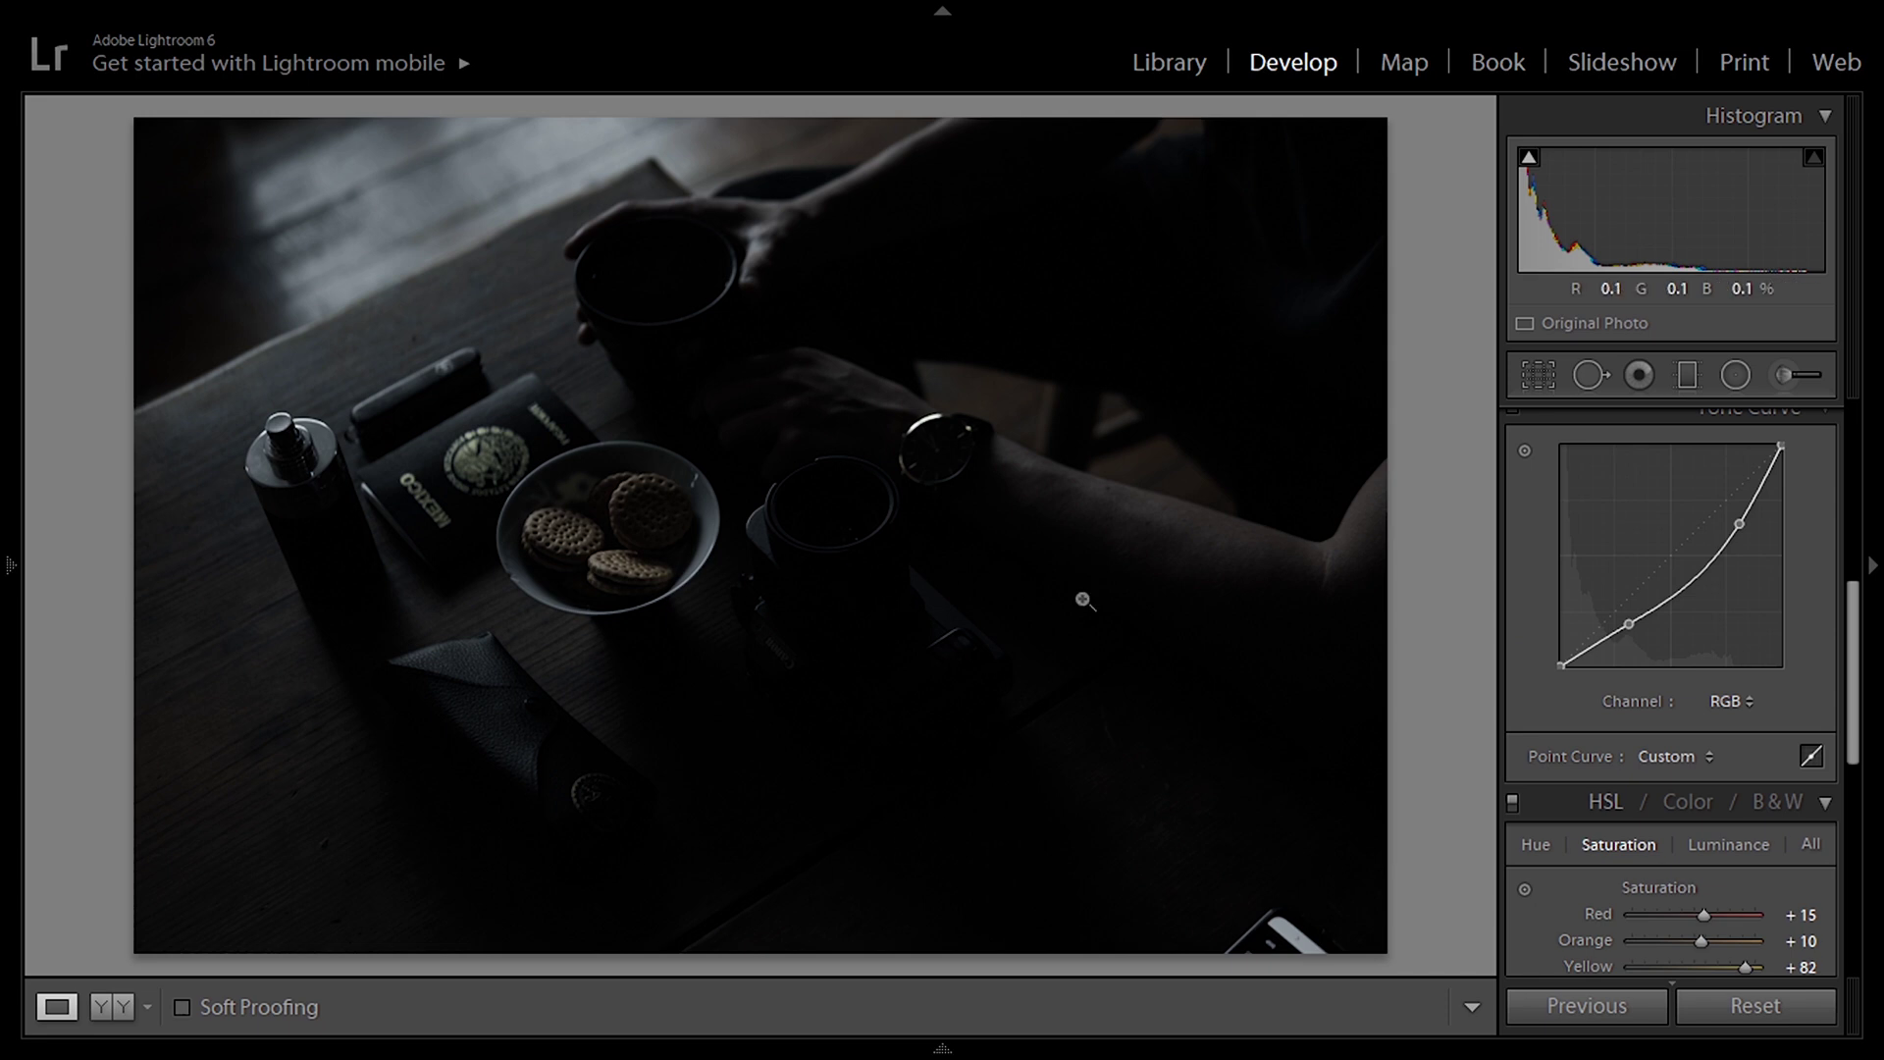
left_click_drag(1857, 636, 1861, 522)
Lift Shadows to +100 and raise the tone curve's dark point.
left_click_drag(1686, 536, 1747, 537)
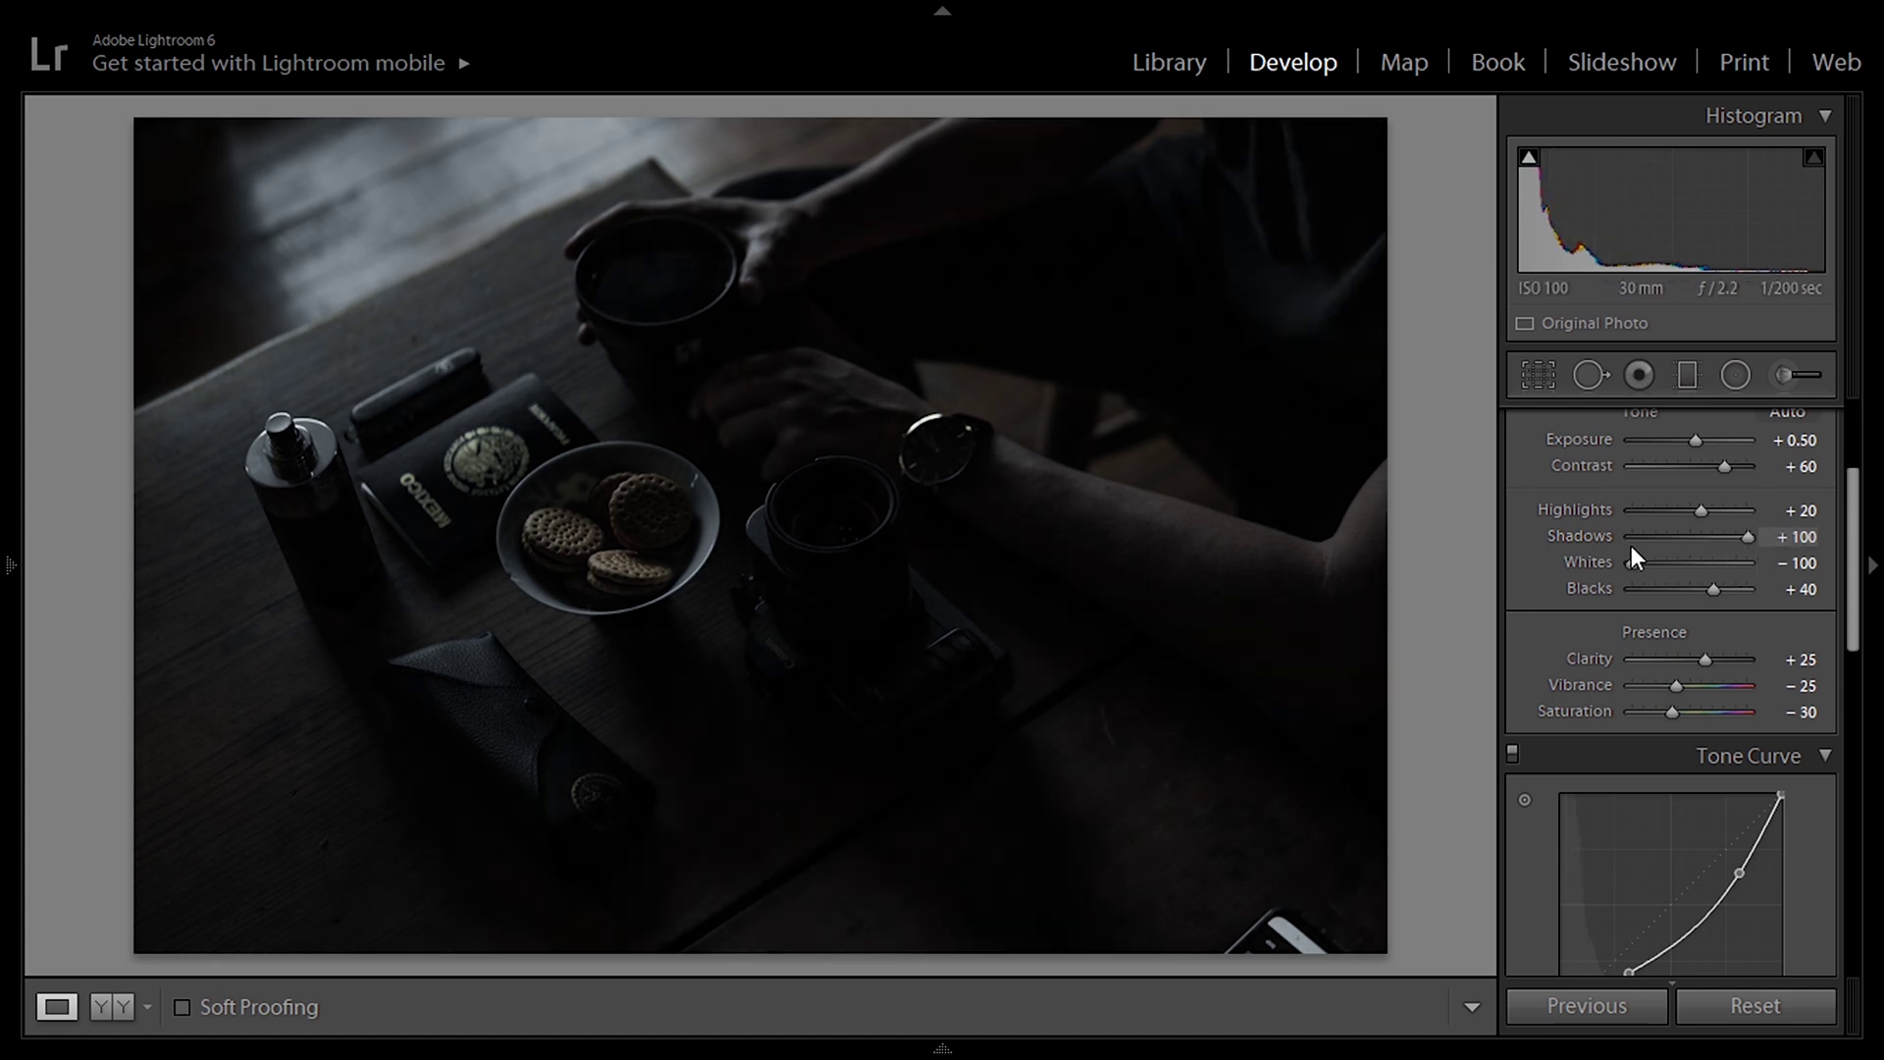
scroll(1718, 667, "down", 1)
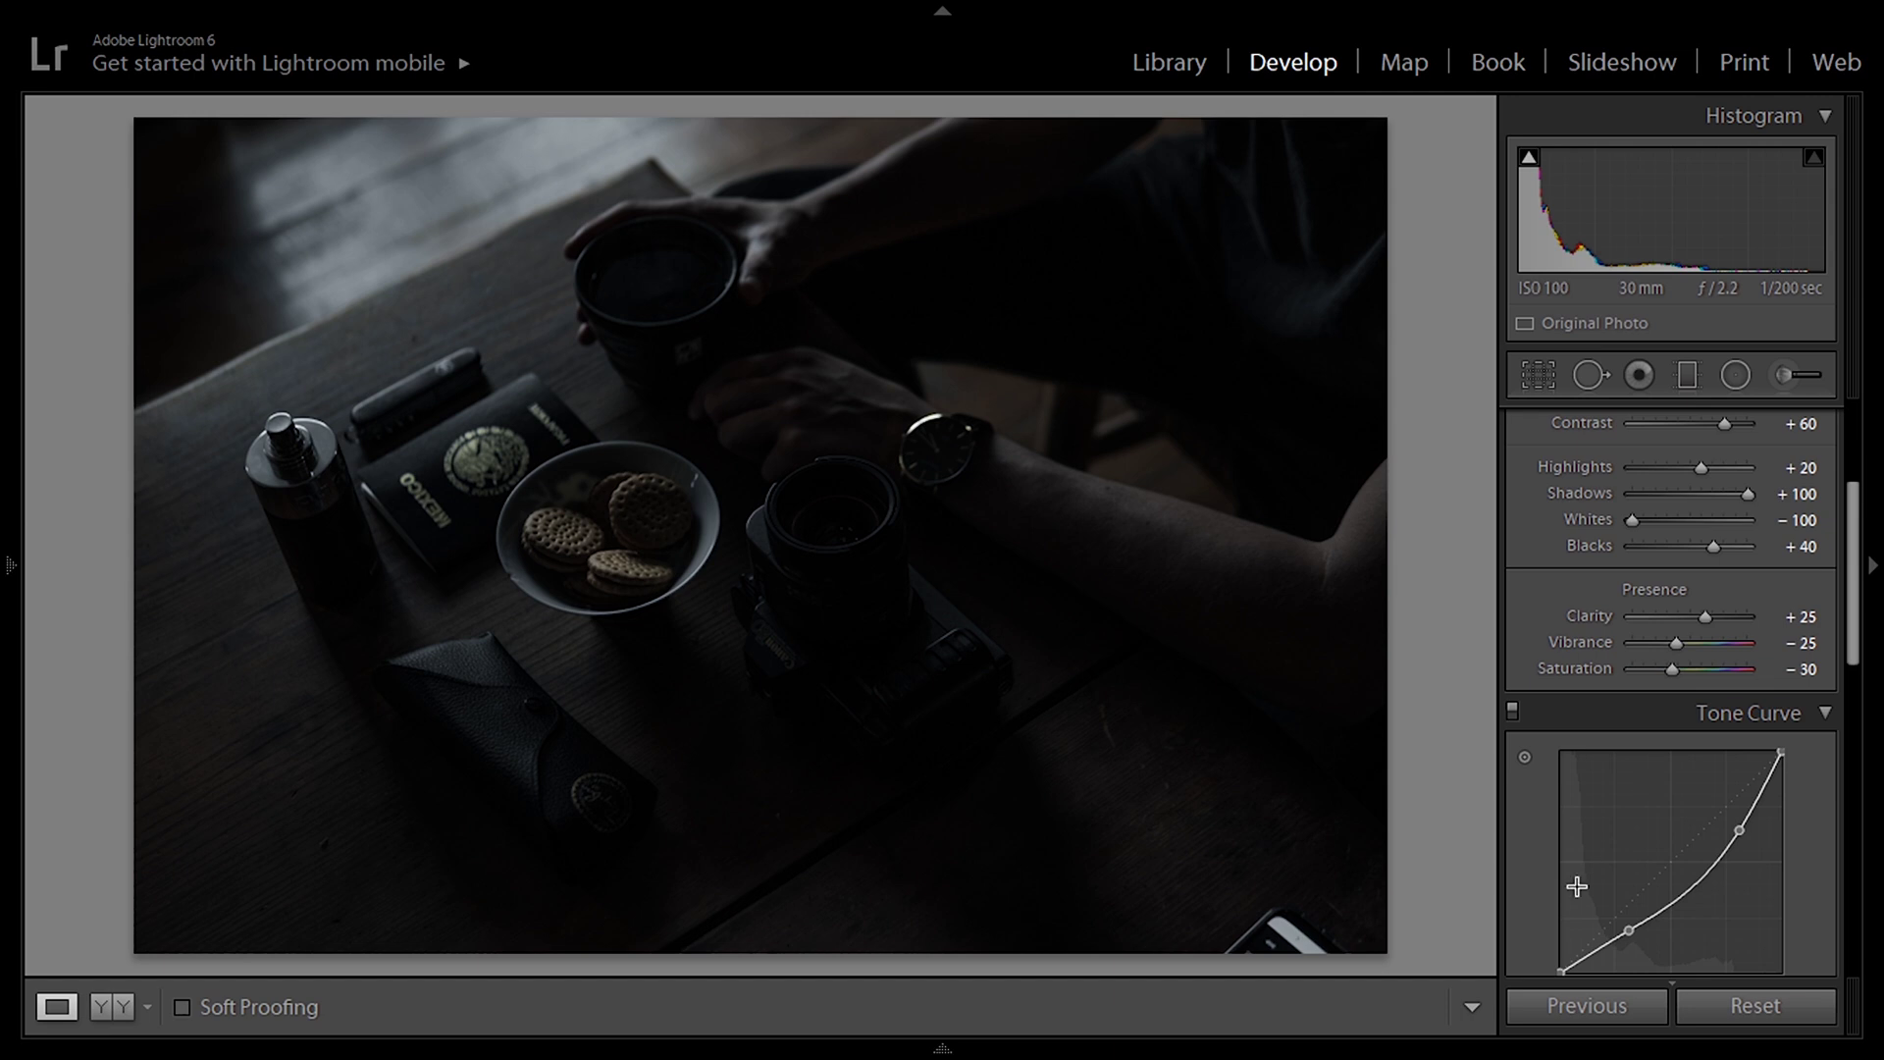
left_click_drag(1628, 924, 1629, 908)
mouse_move(818, 1022)
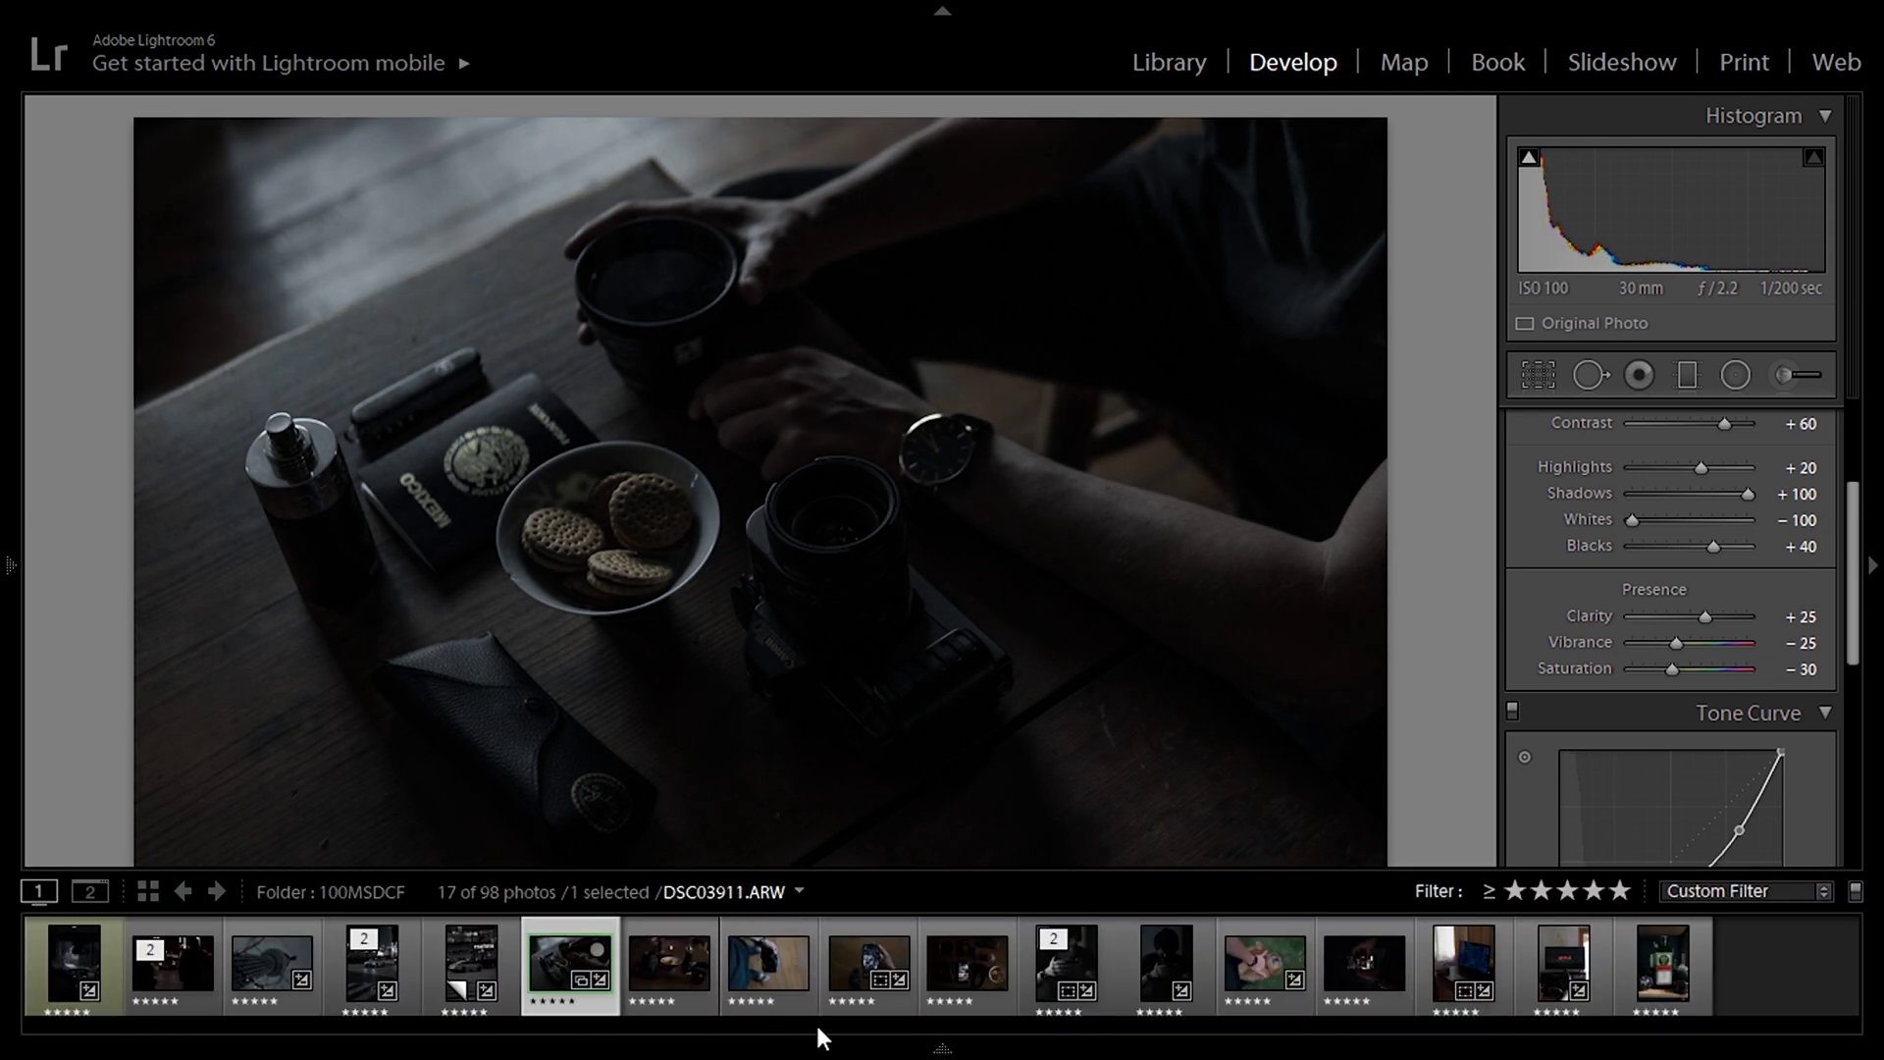
Apply the moody desaturated preset to the phone-in-hand photo and compare before and after.
left_click(850, 969)
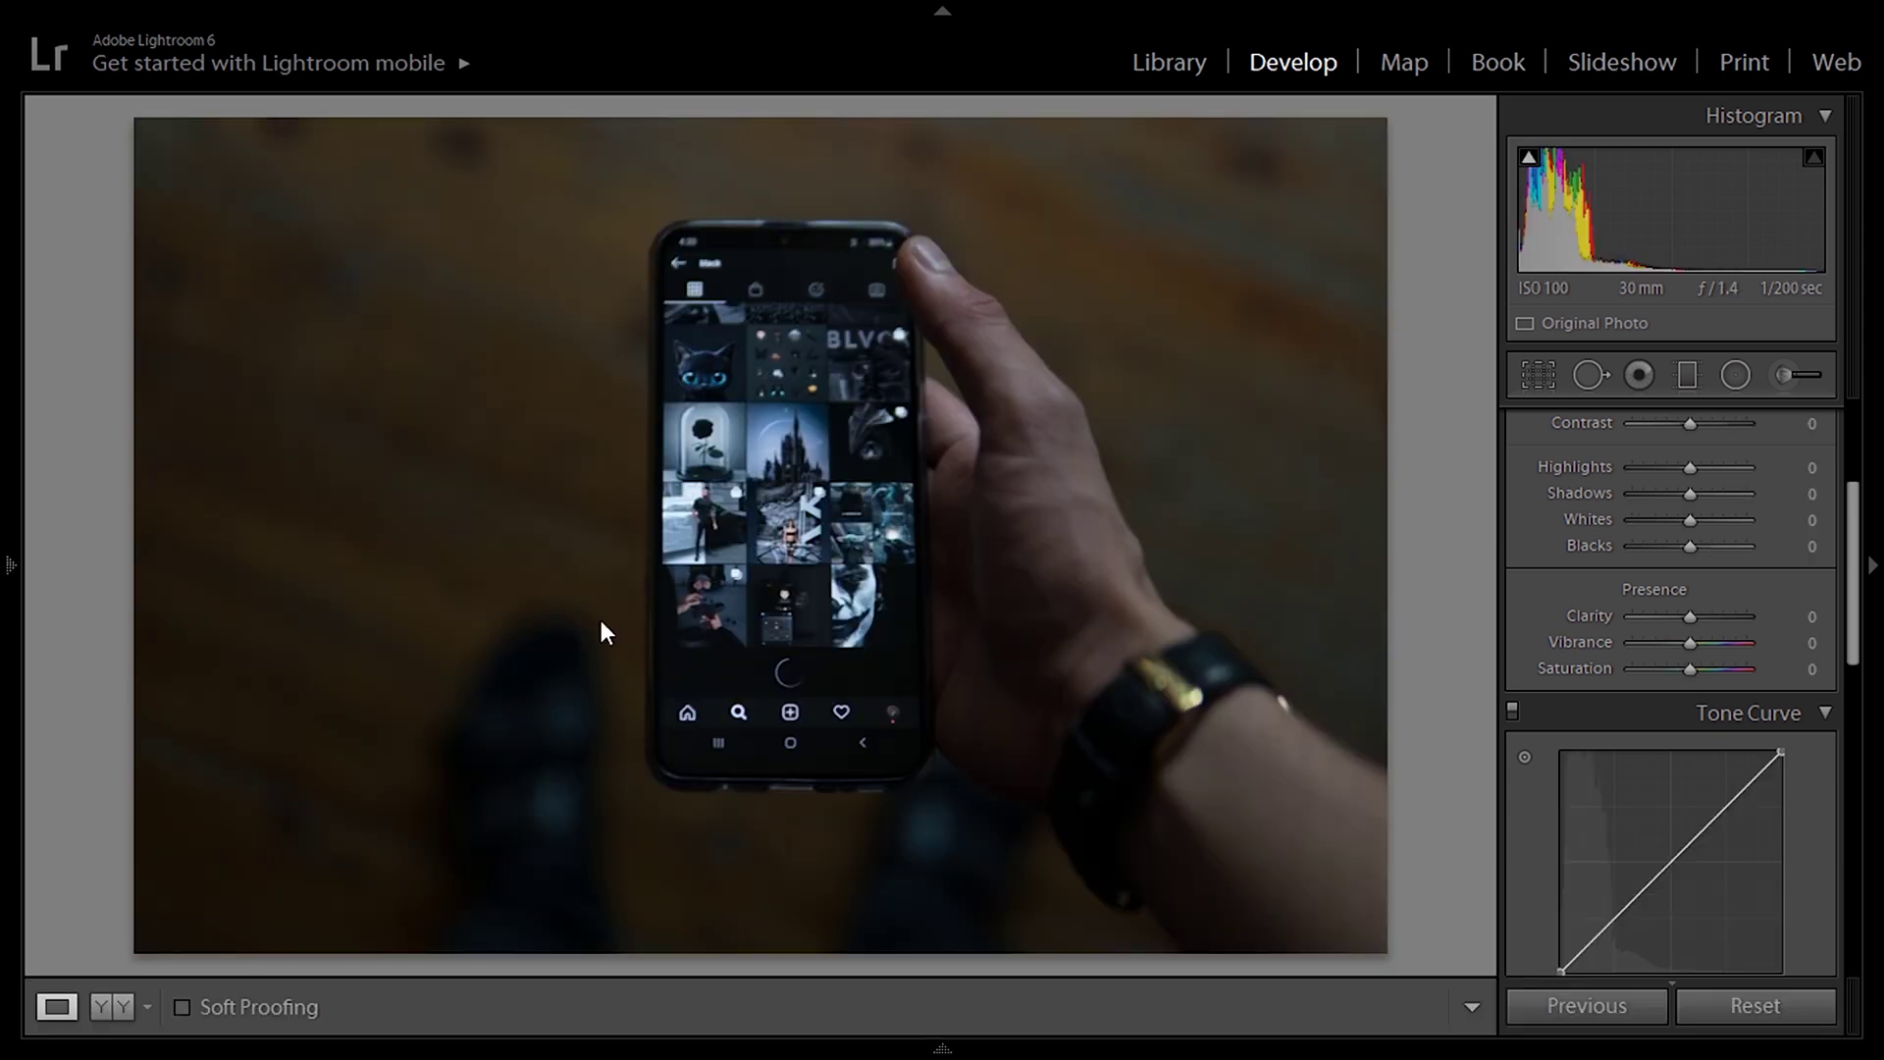
mouse_move(4, 694)
left_click(285, 733)
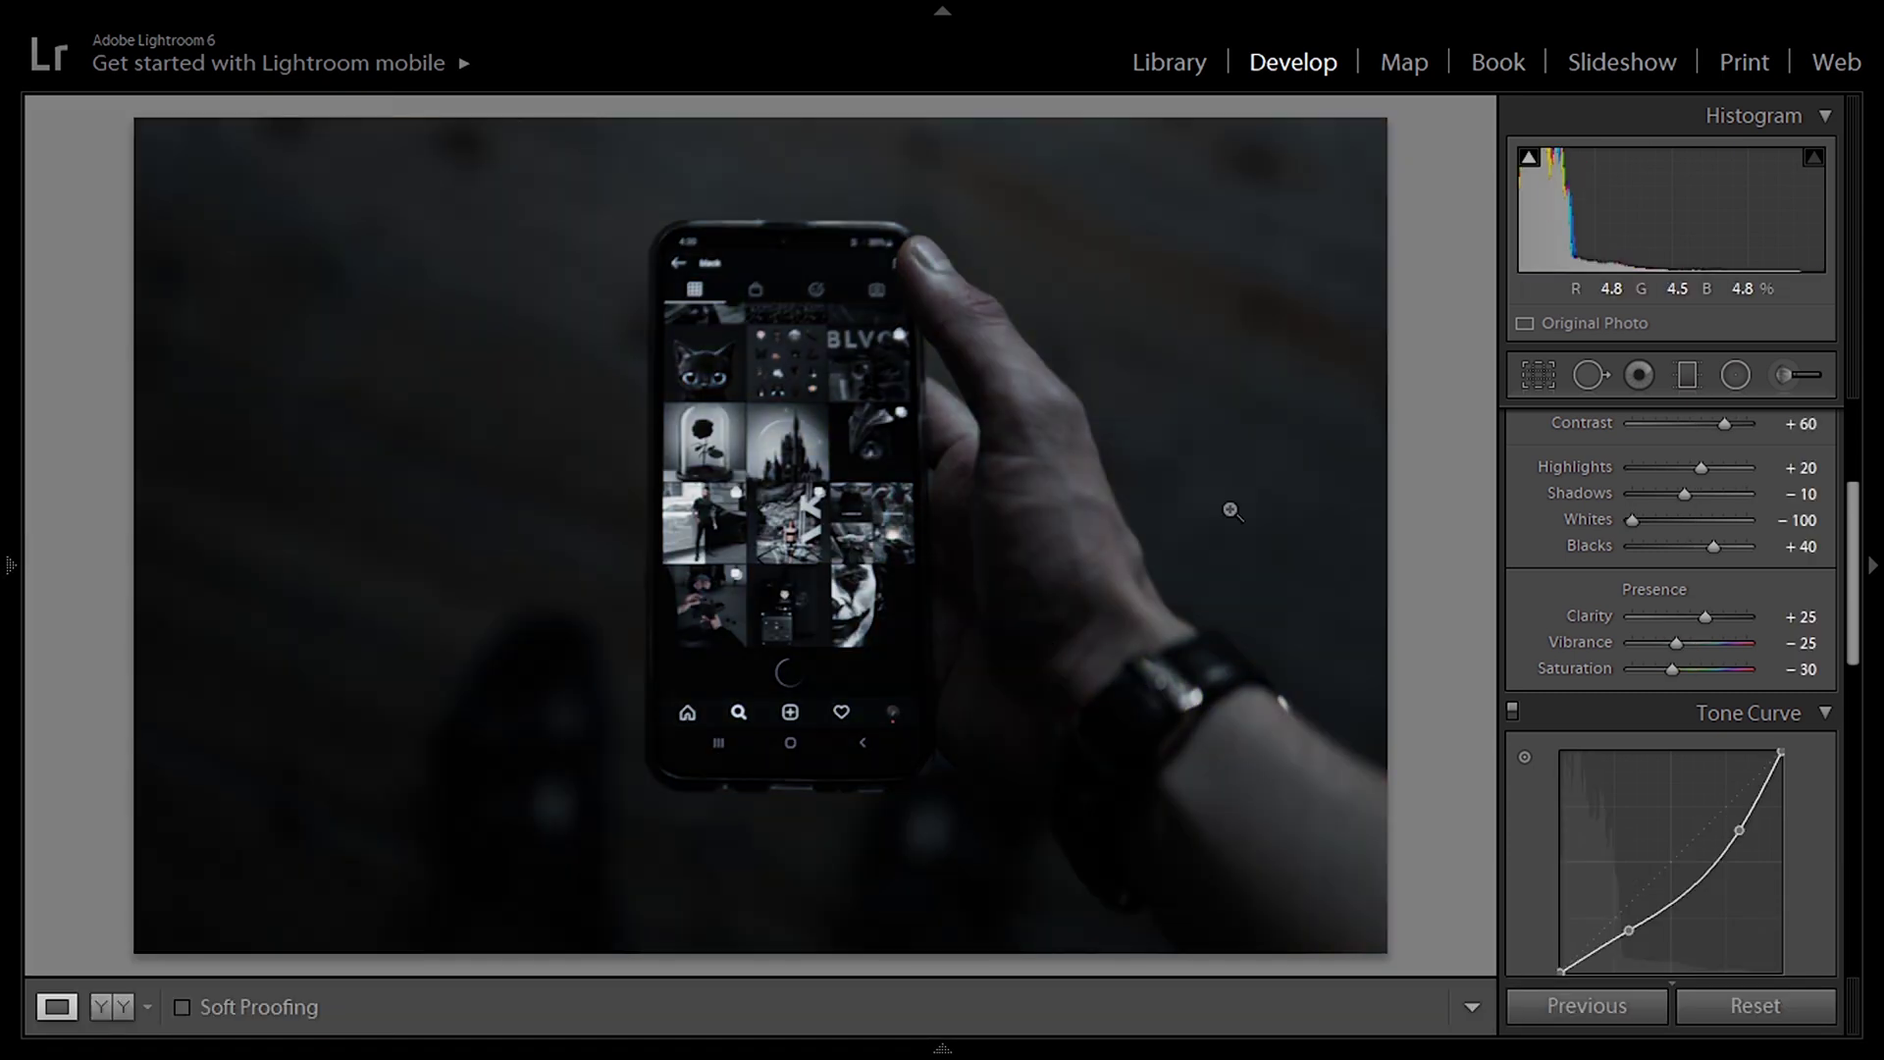
key("y")
key("y")
key("y")
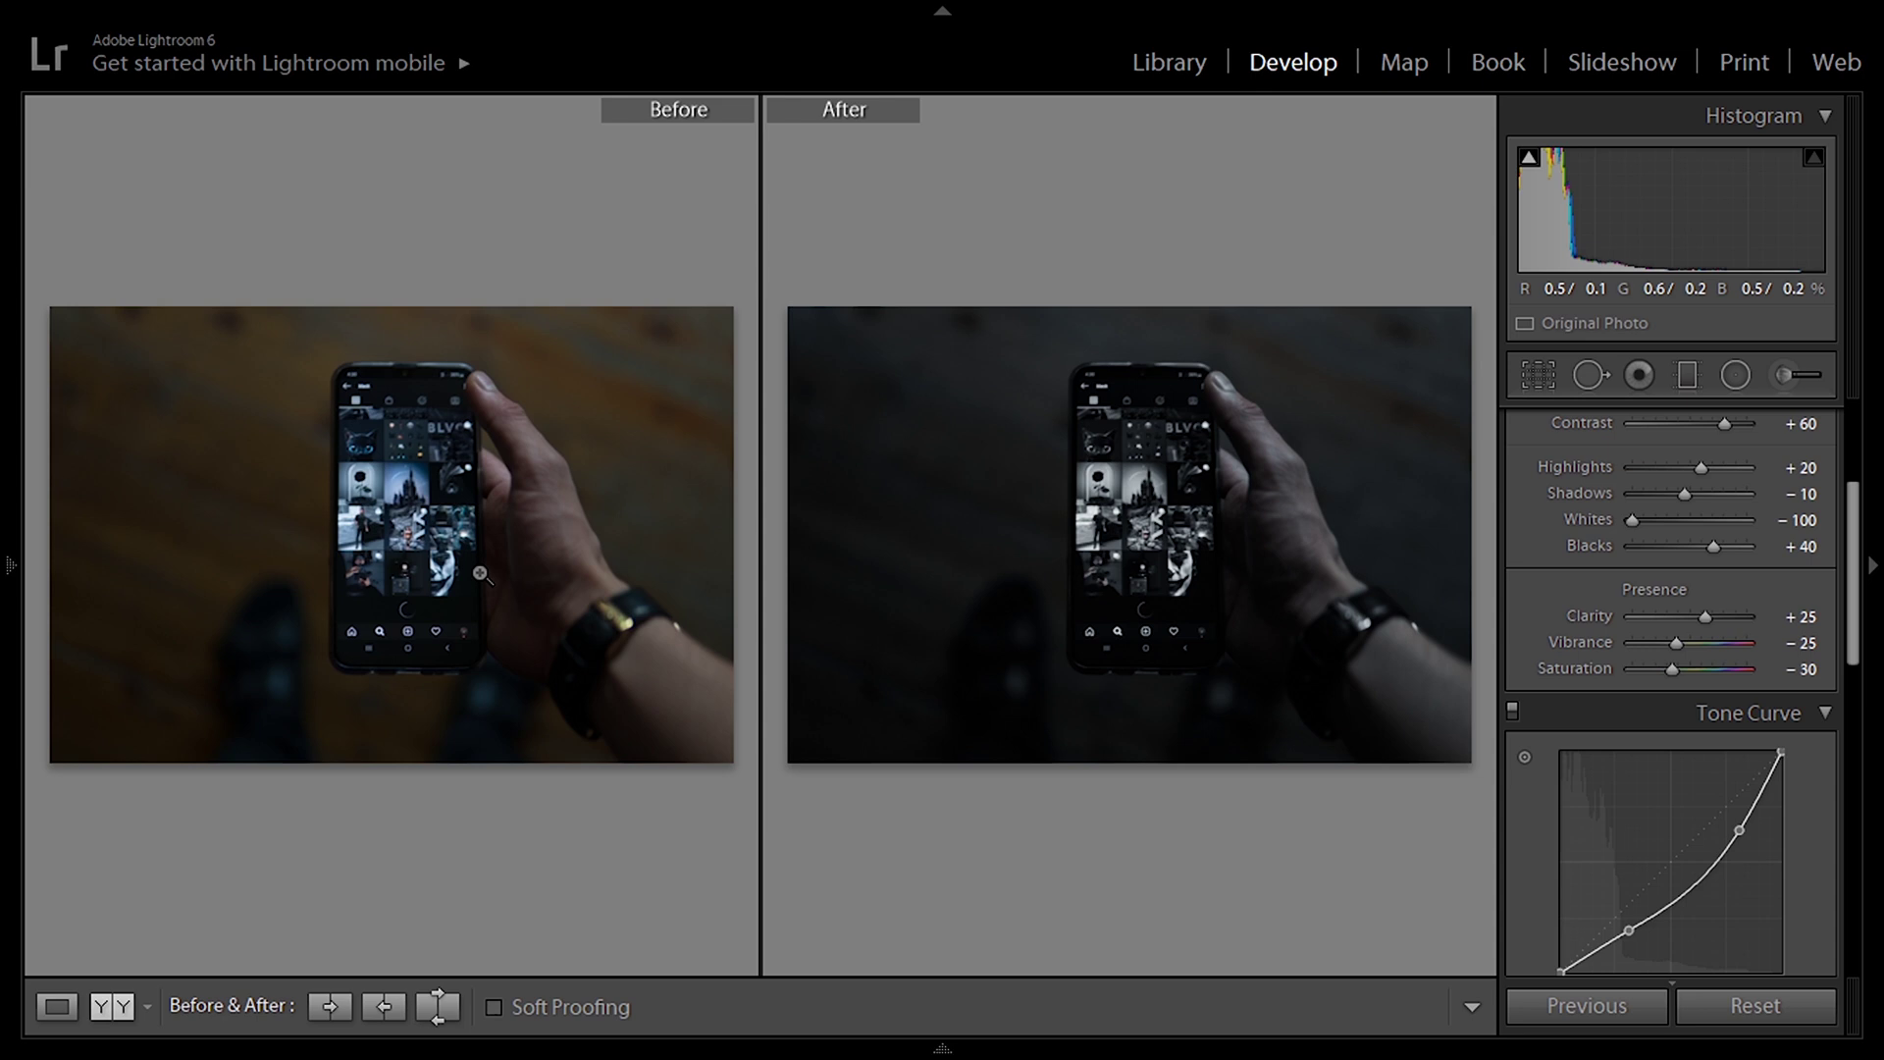
key("y")
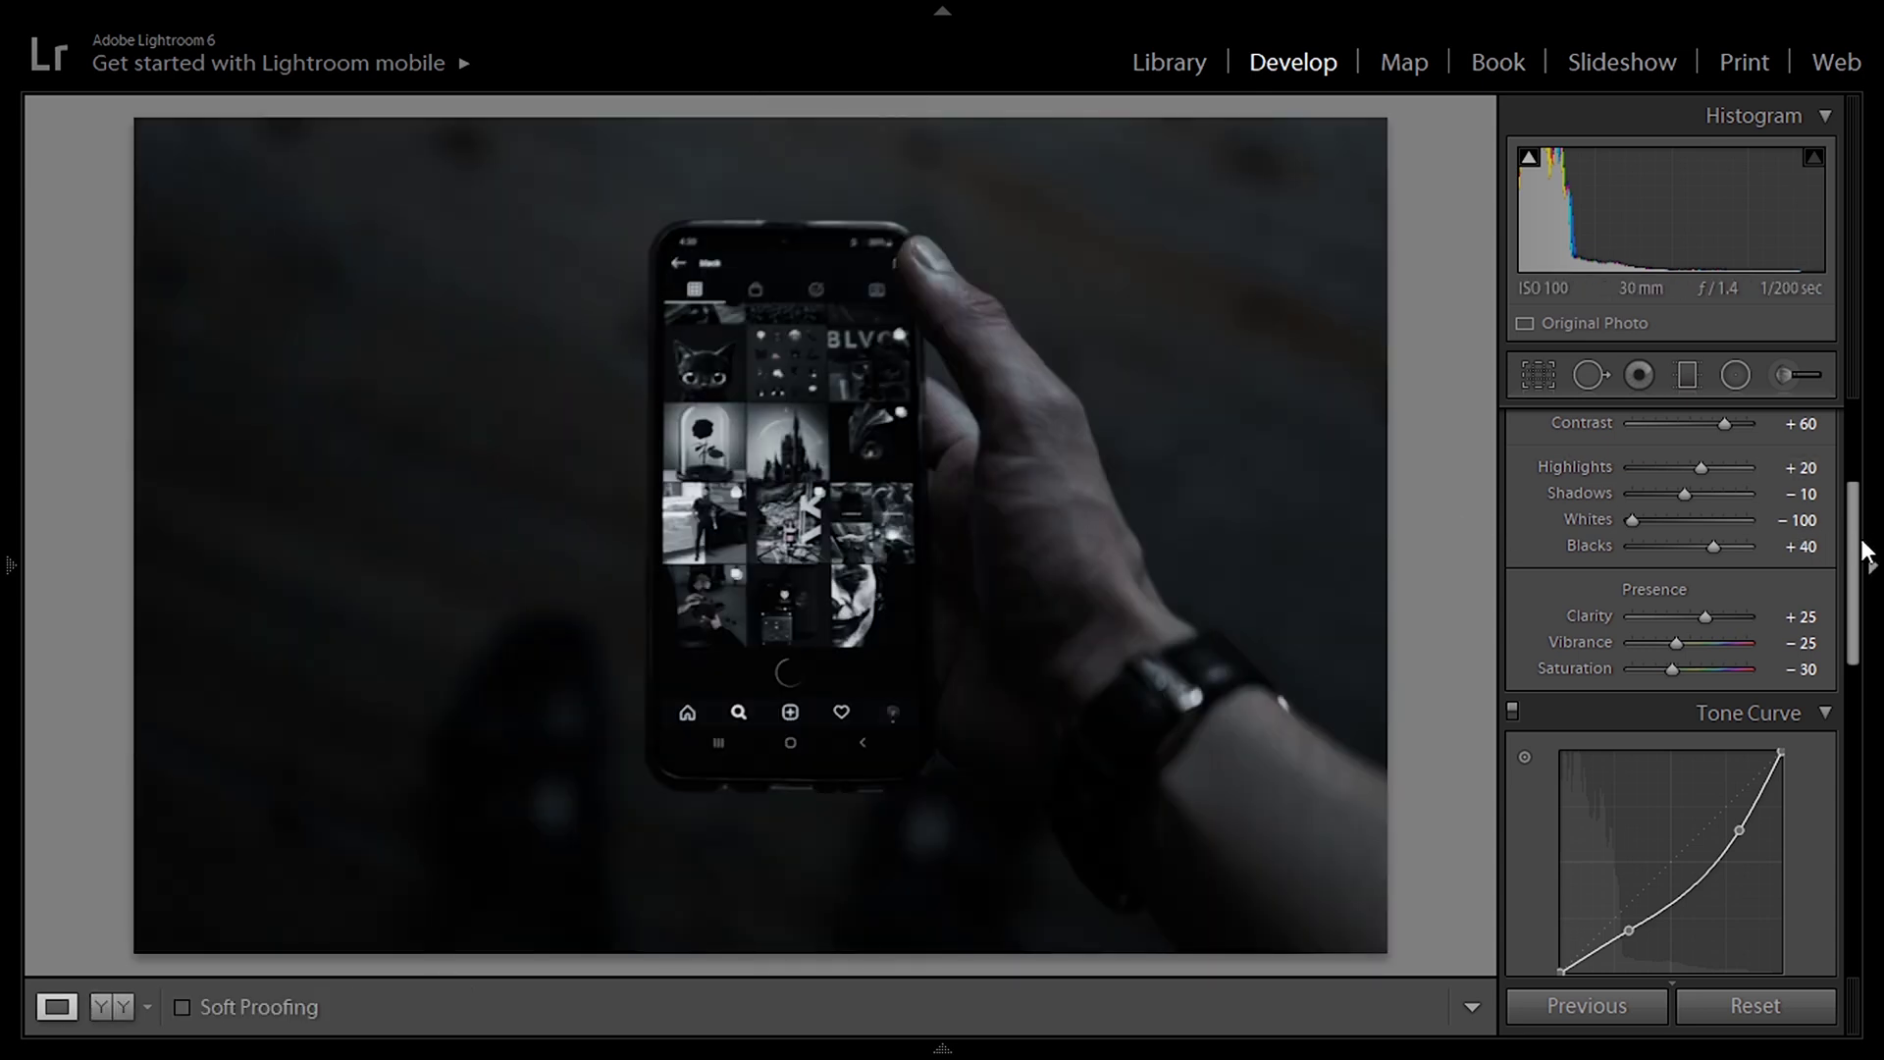
Raise HSL Blue saturation to +49 so the phone screen stays blue.
left_click_drag(1855, 547, 1872, 741)
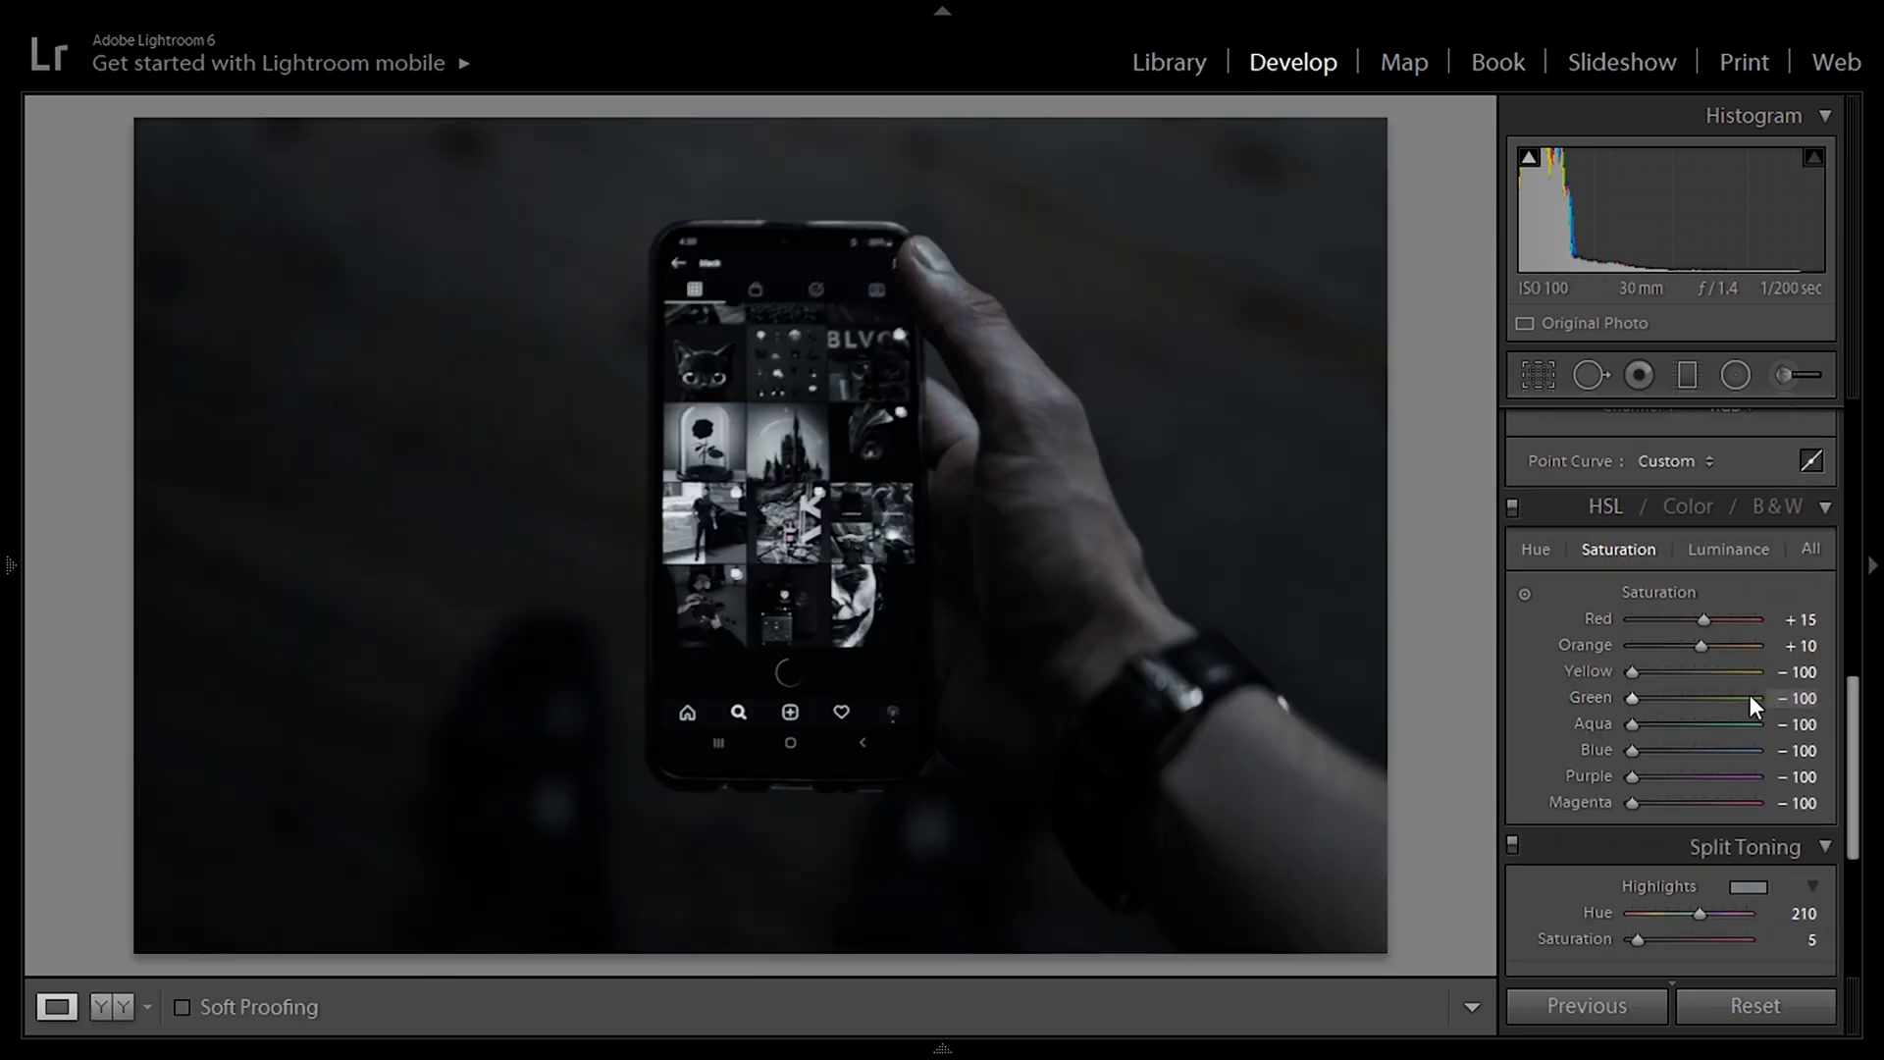
left_click_drag(1684, 754, 1730, 774)
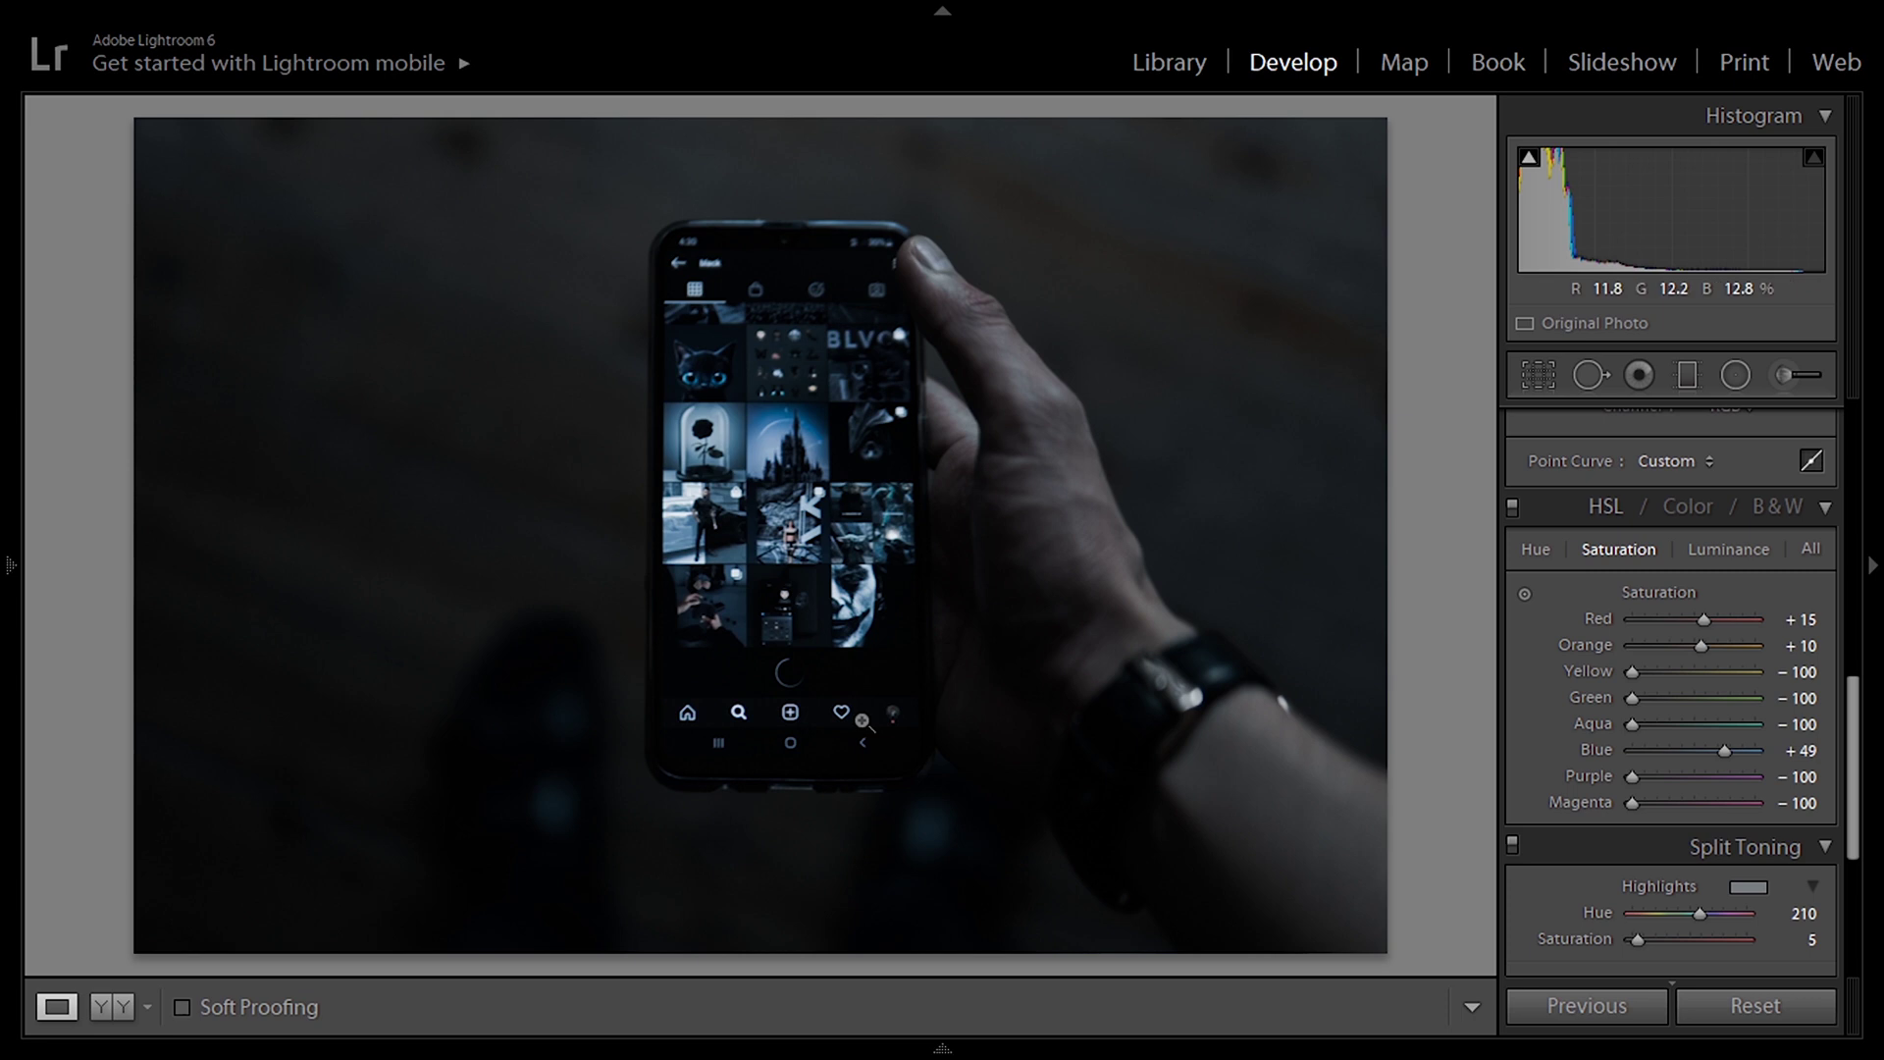
mouse_move(870, 1048)
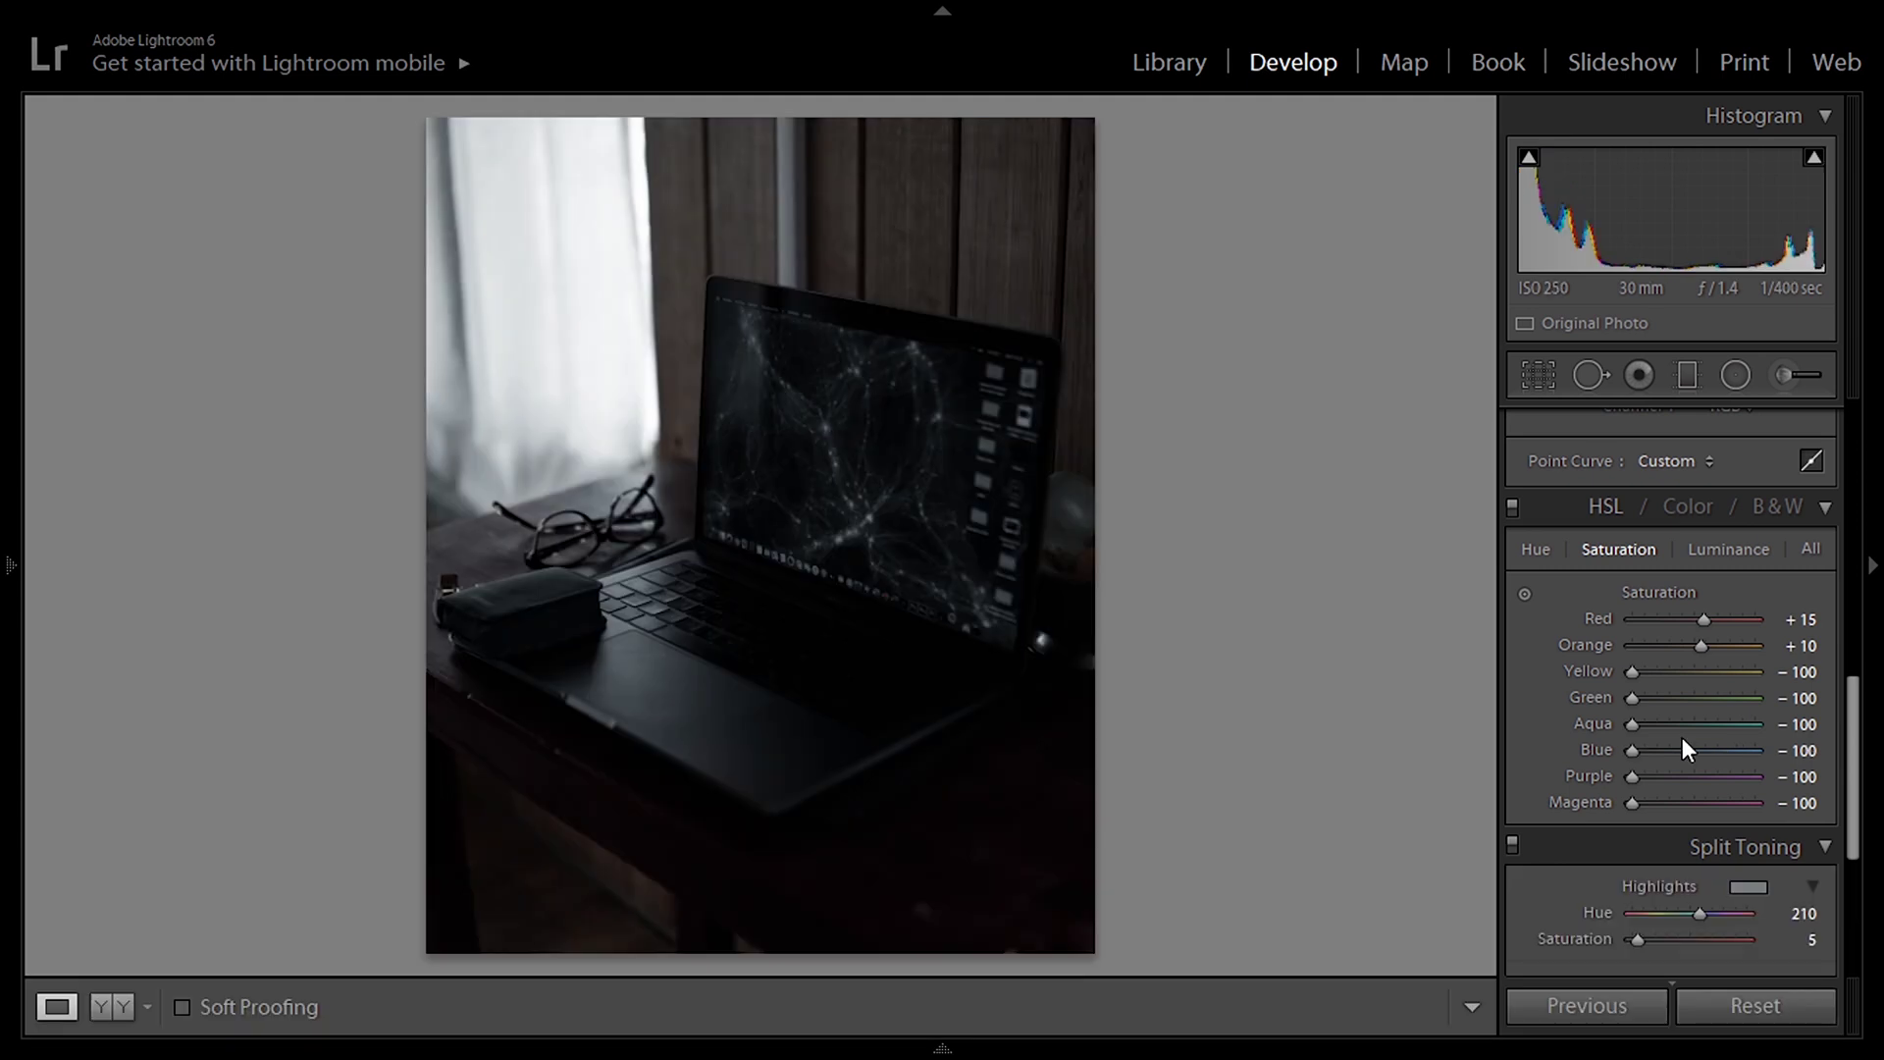
Raise HSL Blue saturation to +11 on the laptop photo and Clarity to +95.
left_click(1700, 750)
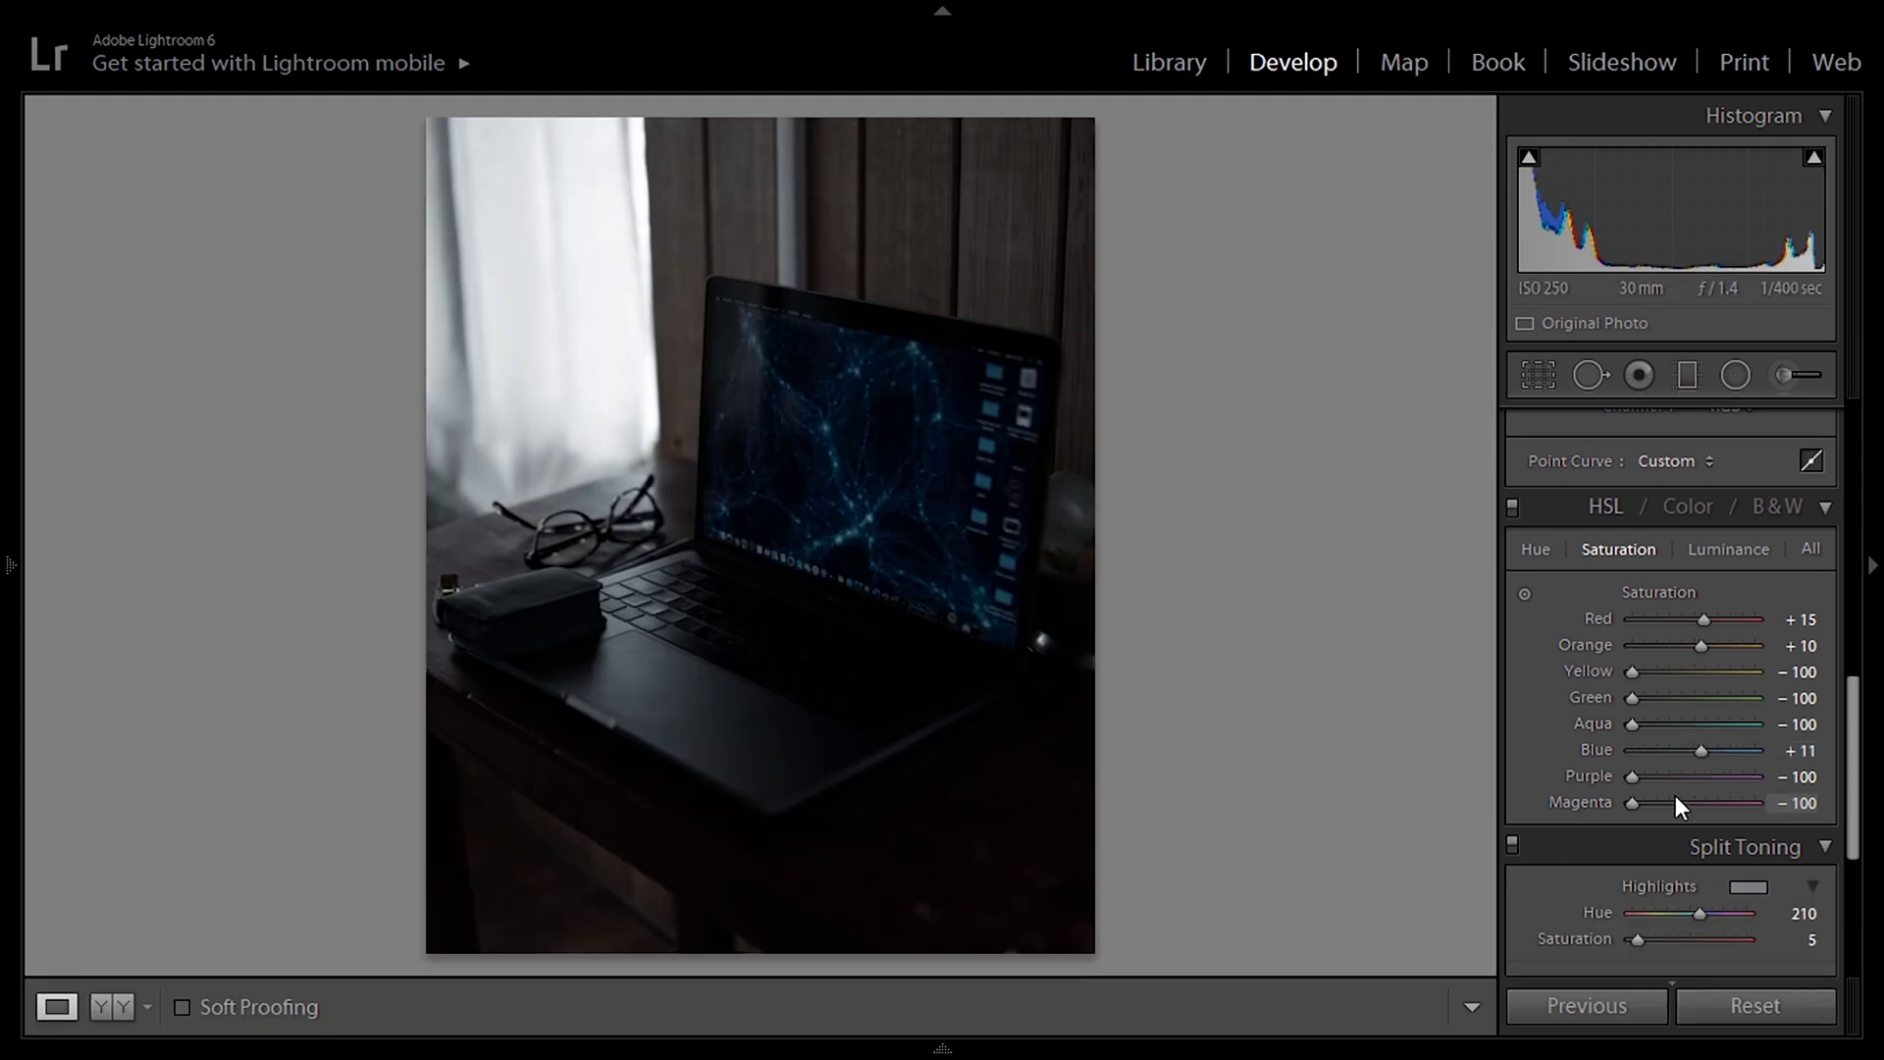
scroll(1796, 736, "up", 5)
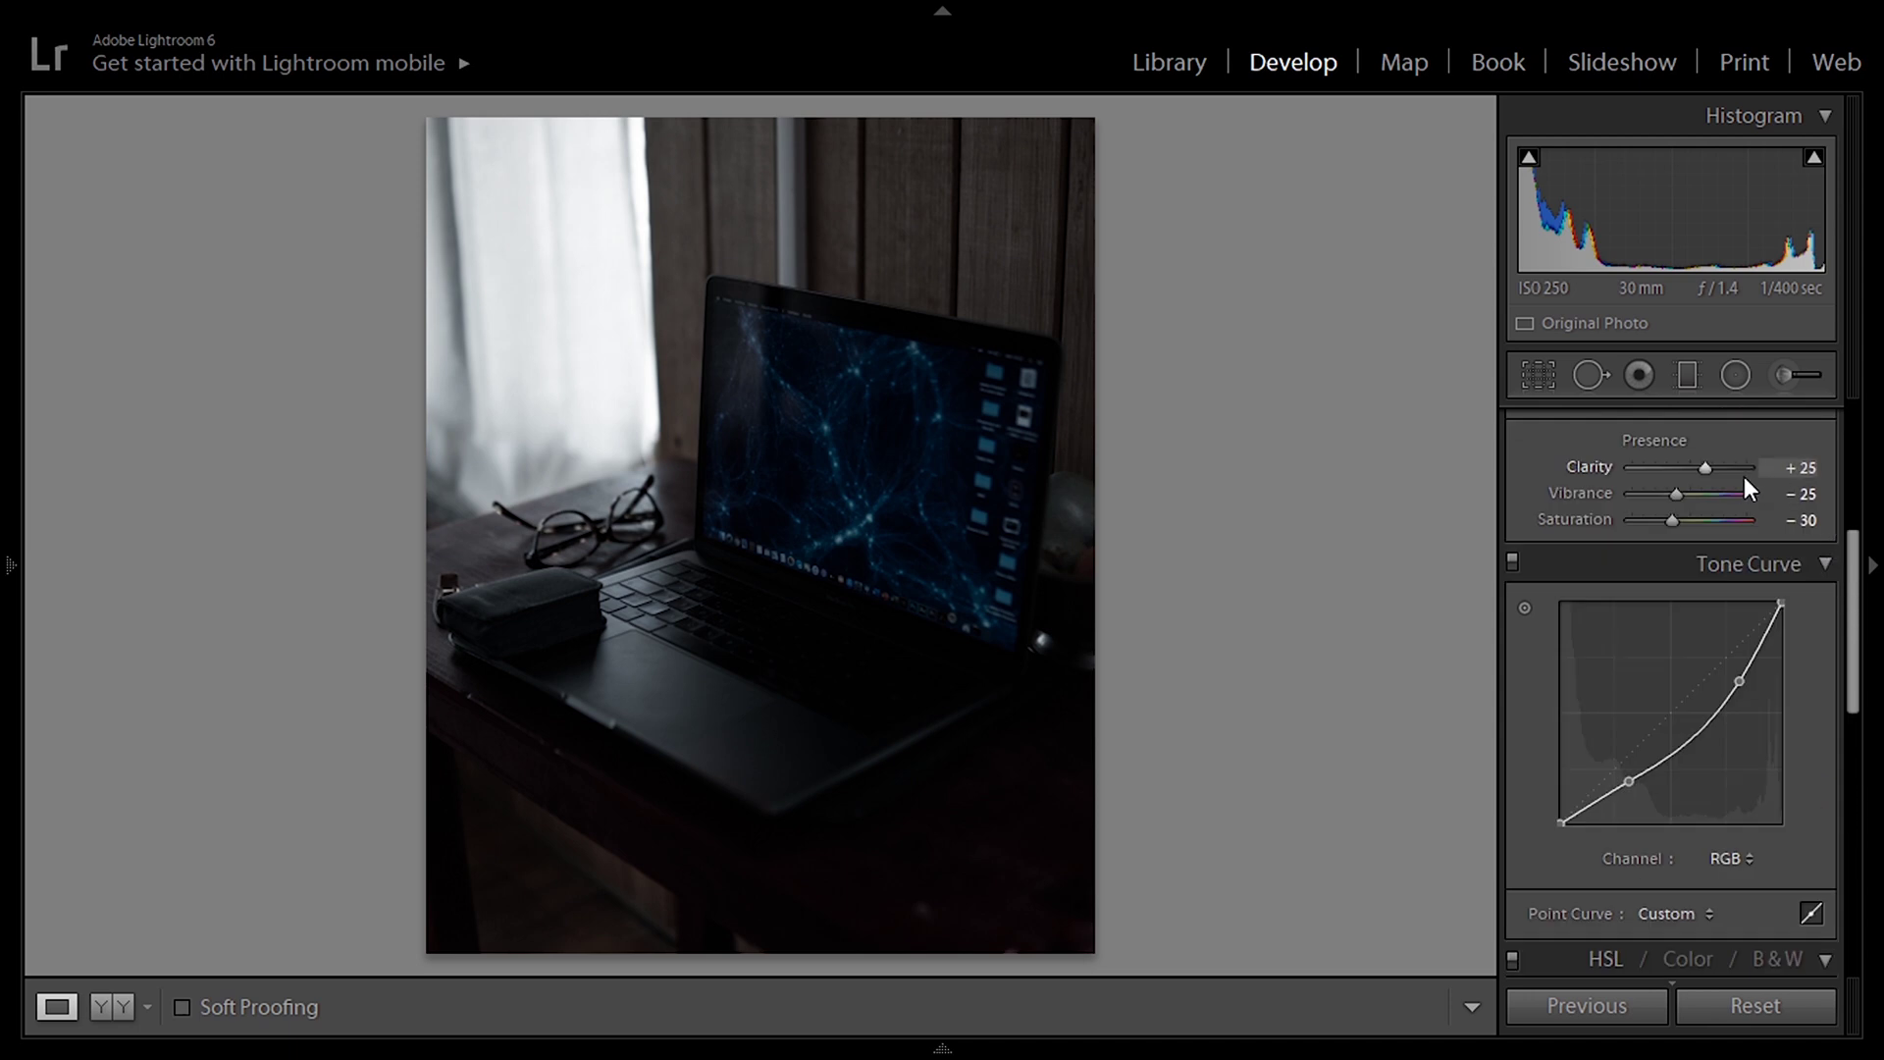
left_click_drag(1740, 465, 1745, 462)
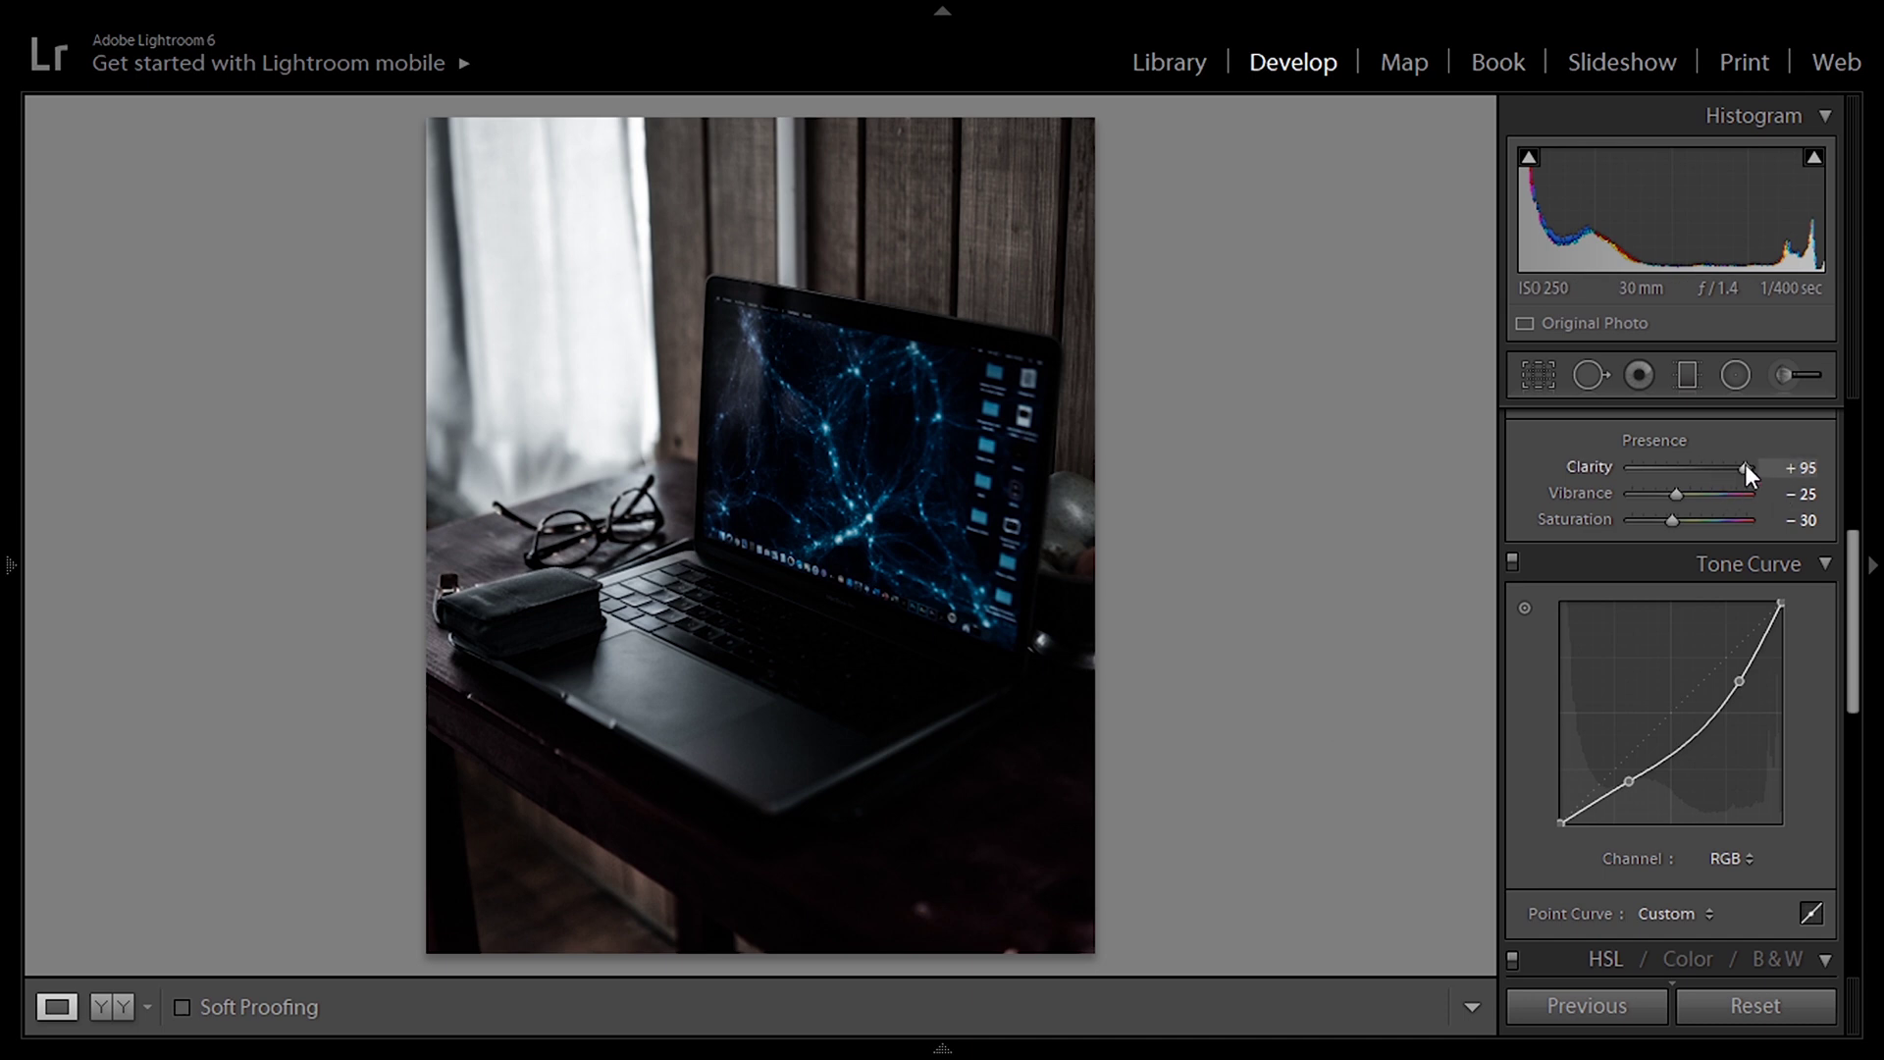
key("ctrl+z")
left_click(1745, 467)
Raise Whites to +50, then switch to the Netflix TV photo in the filmstrip.
left_click_drag(1852, 545, 1855, 481)
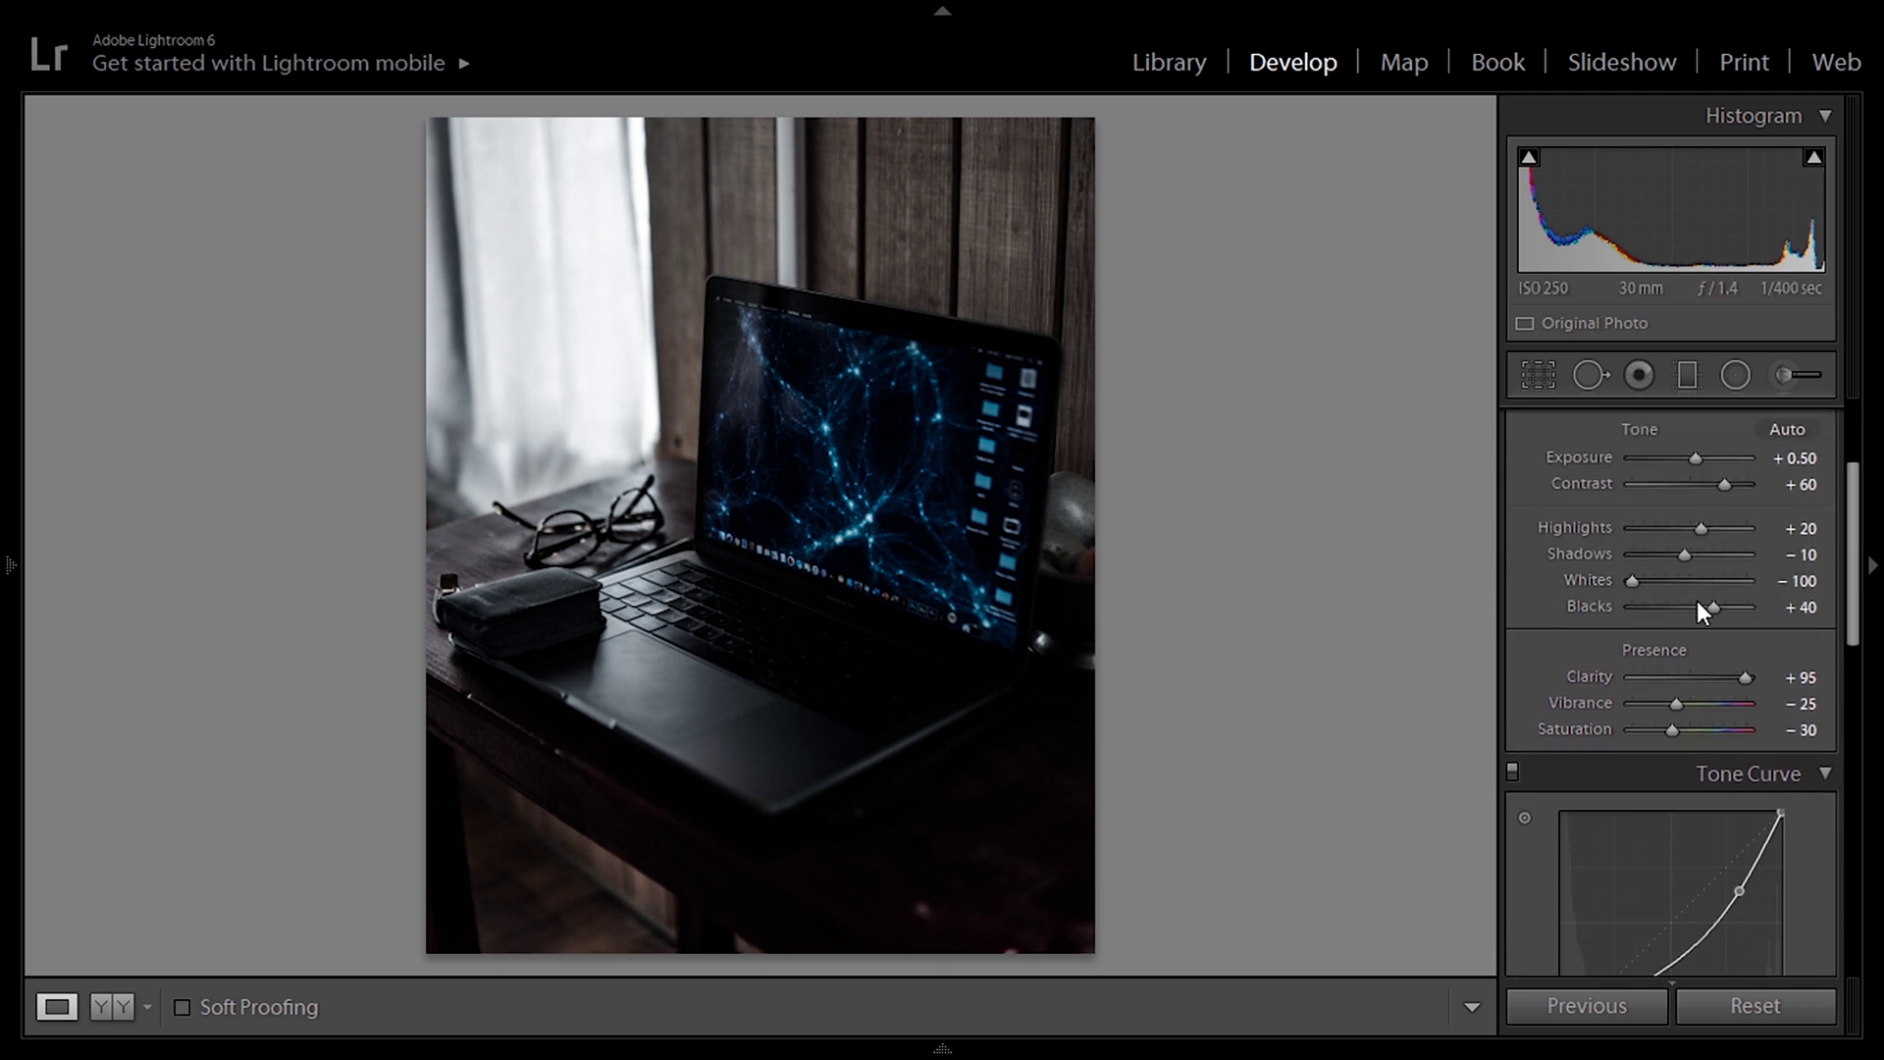
left_click_drag(1657, 581, 1694, 581)
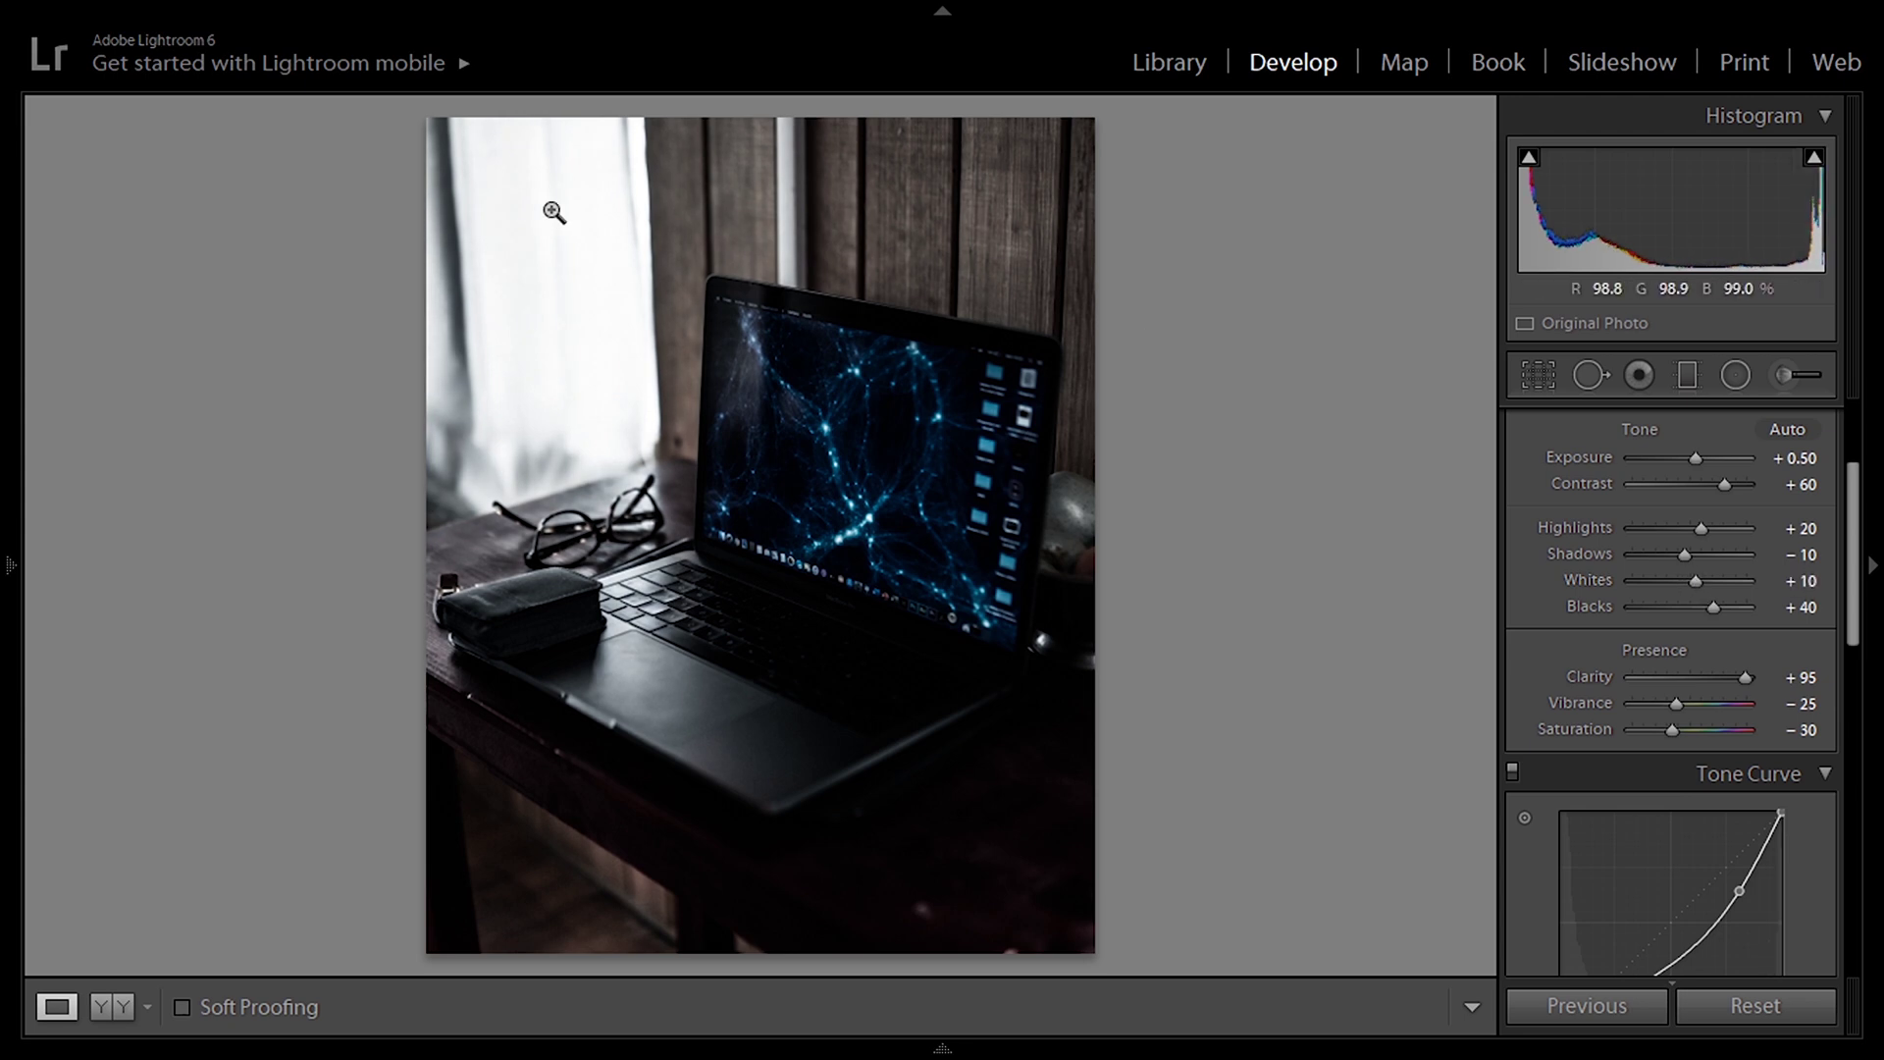
left_click_drag(1714, 583, 1720, 583)
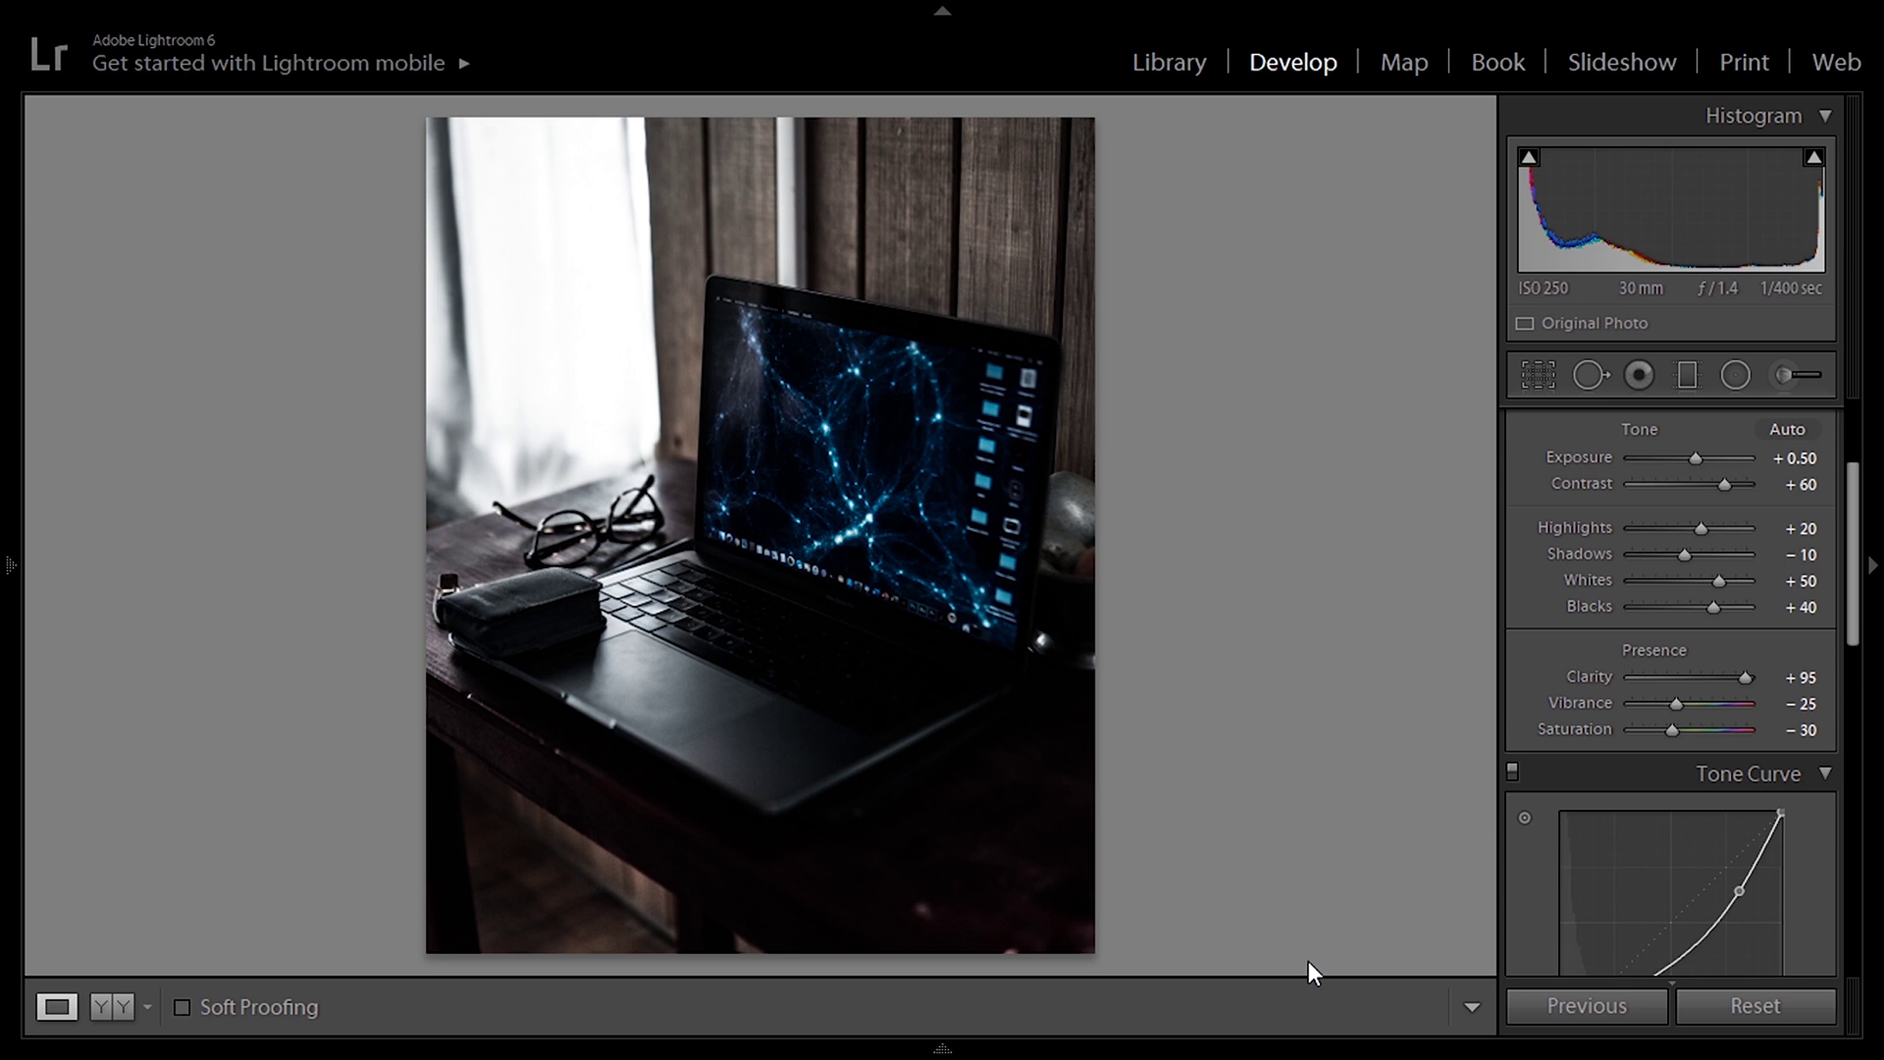
mouse_move(1138, 1052)
left_click(1564, 997)
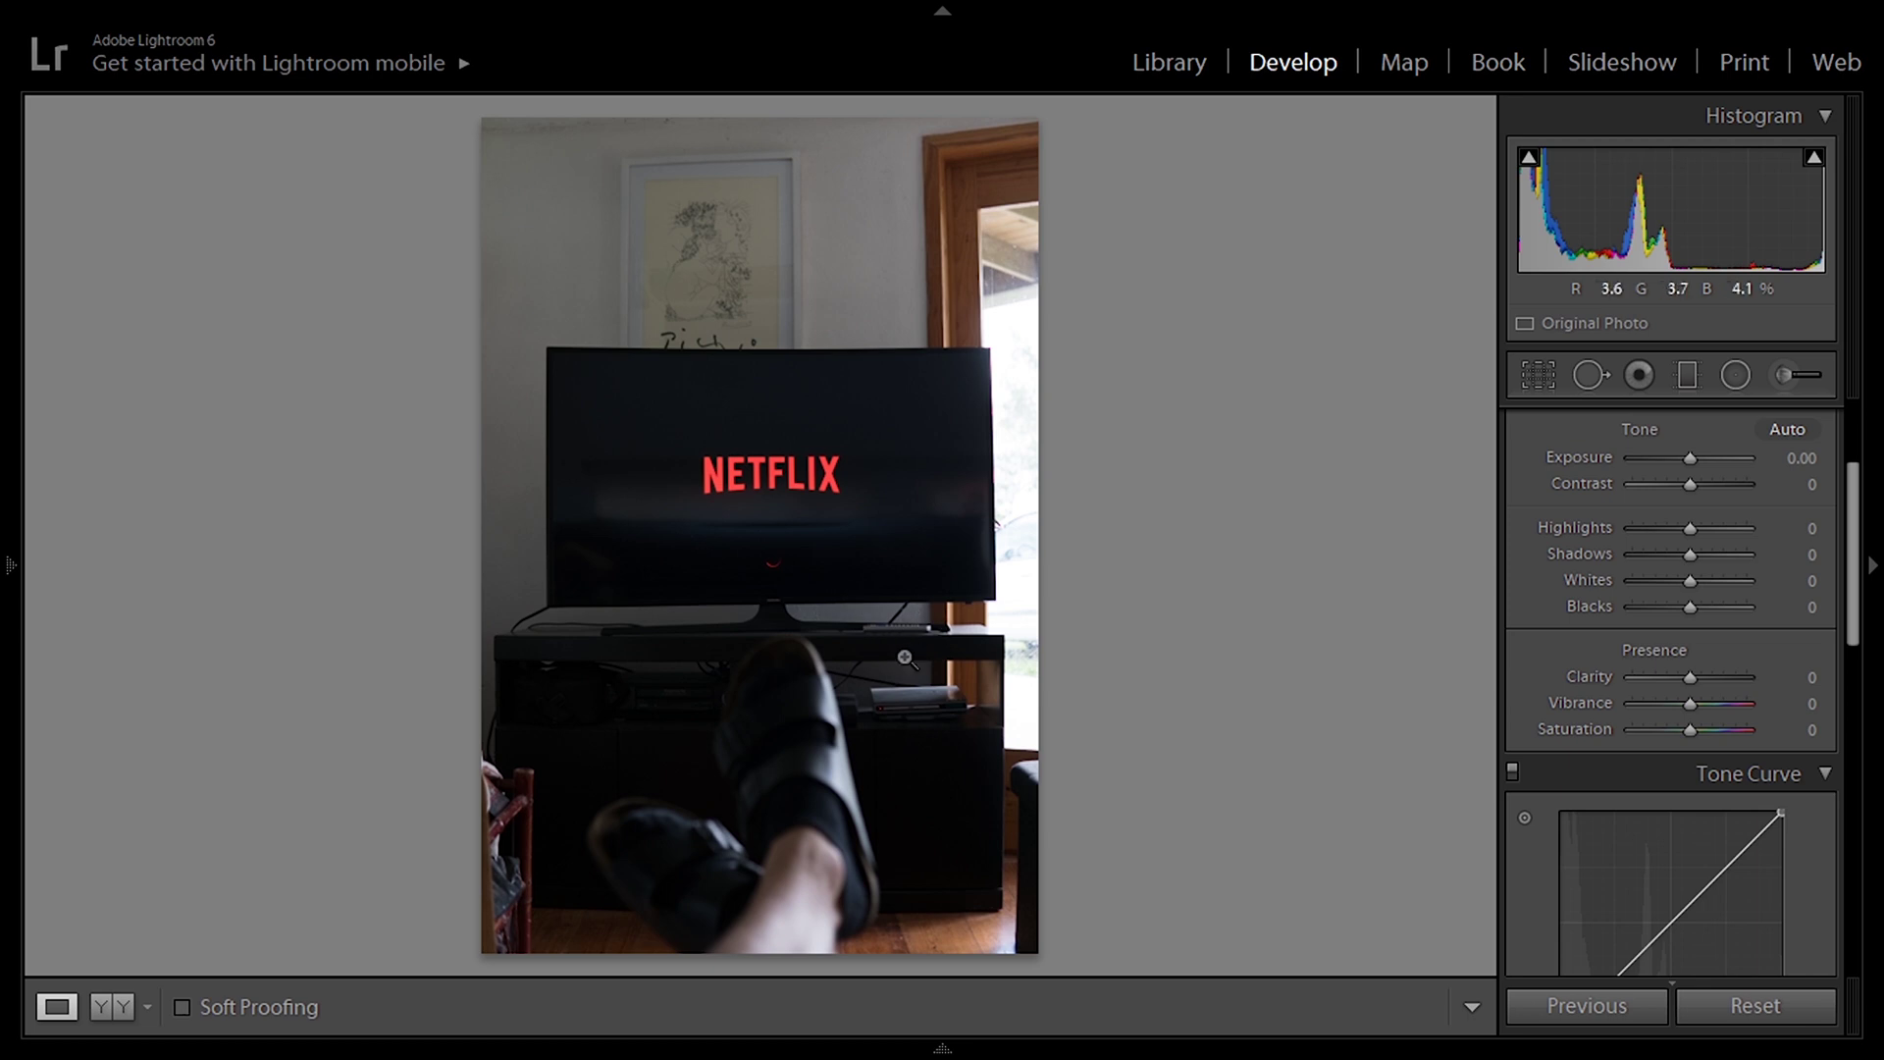
Apply the BLVCK PARIS preset to the Netflix photo and show Before/After.
mouse_move(10, 550)
left_click(157, 760)
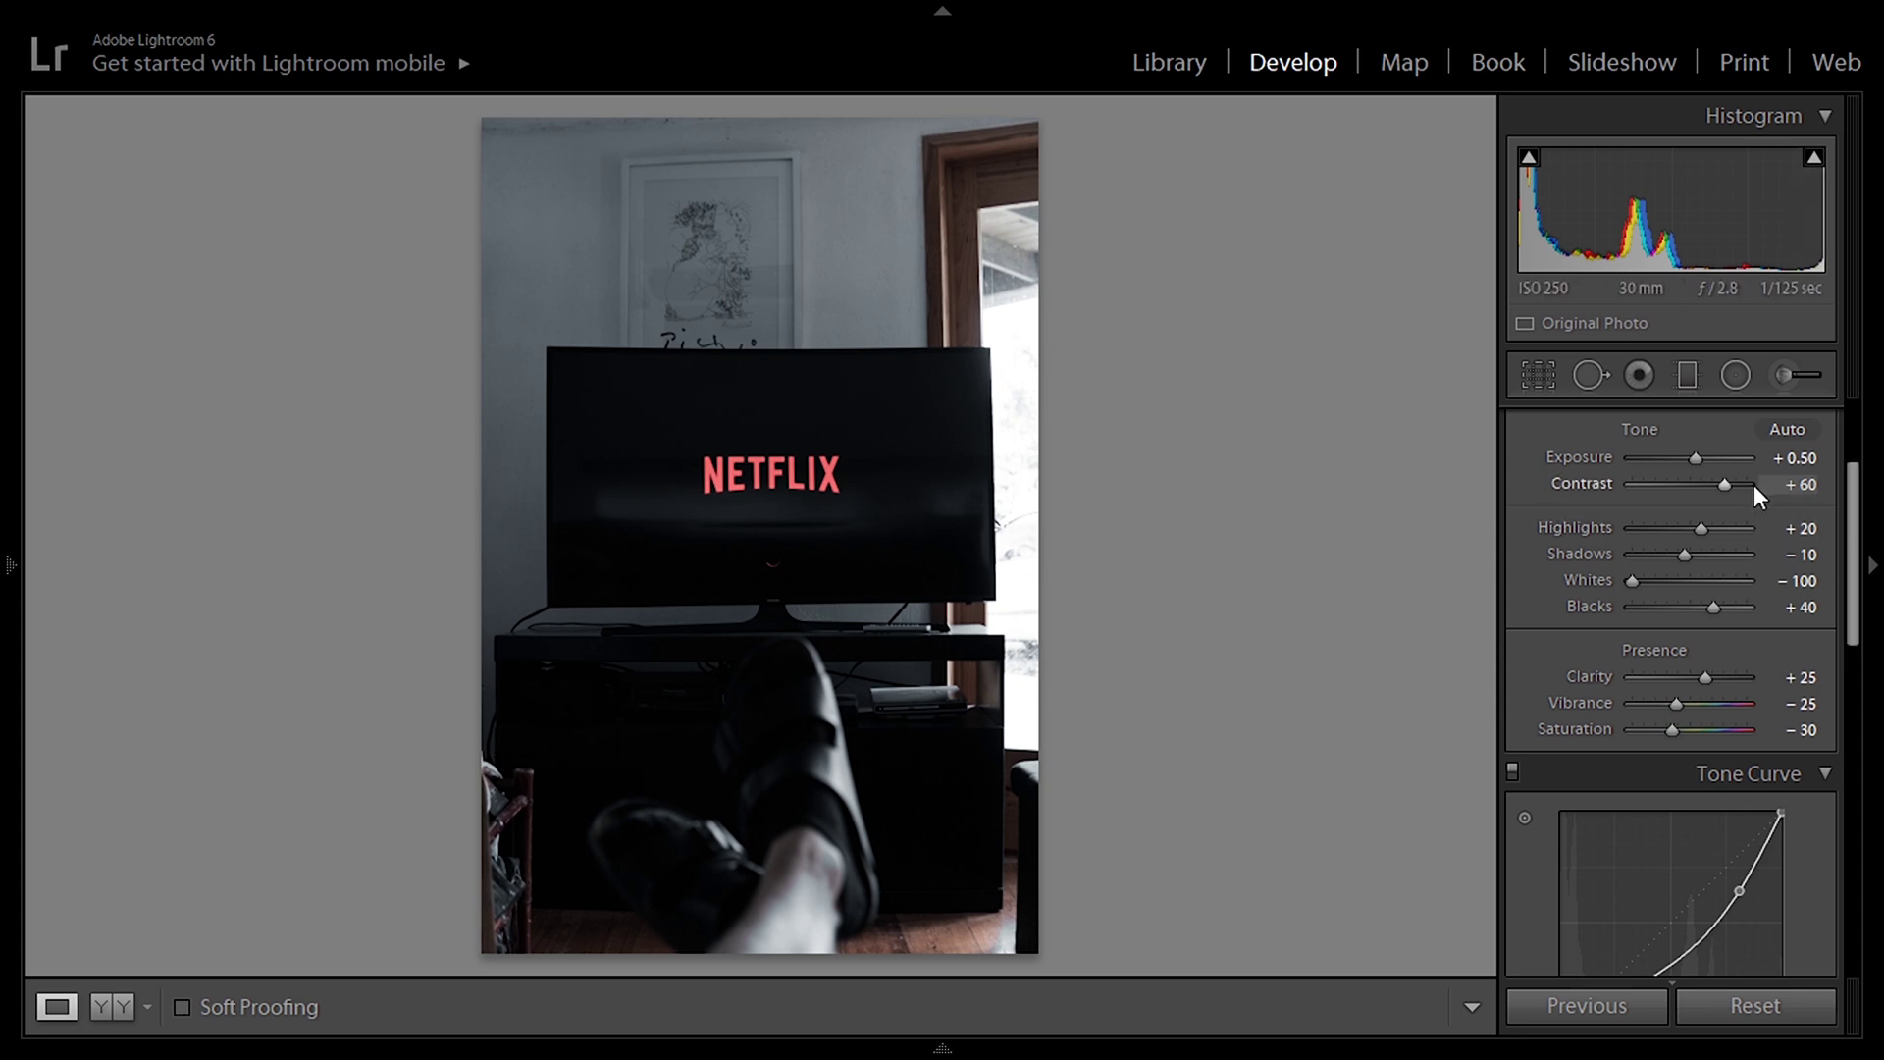
key("y")
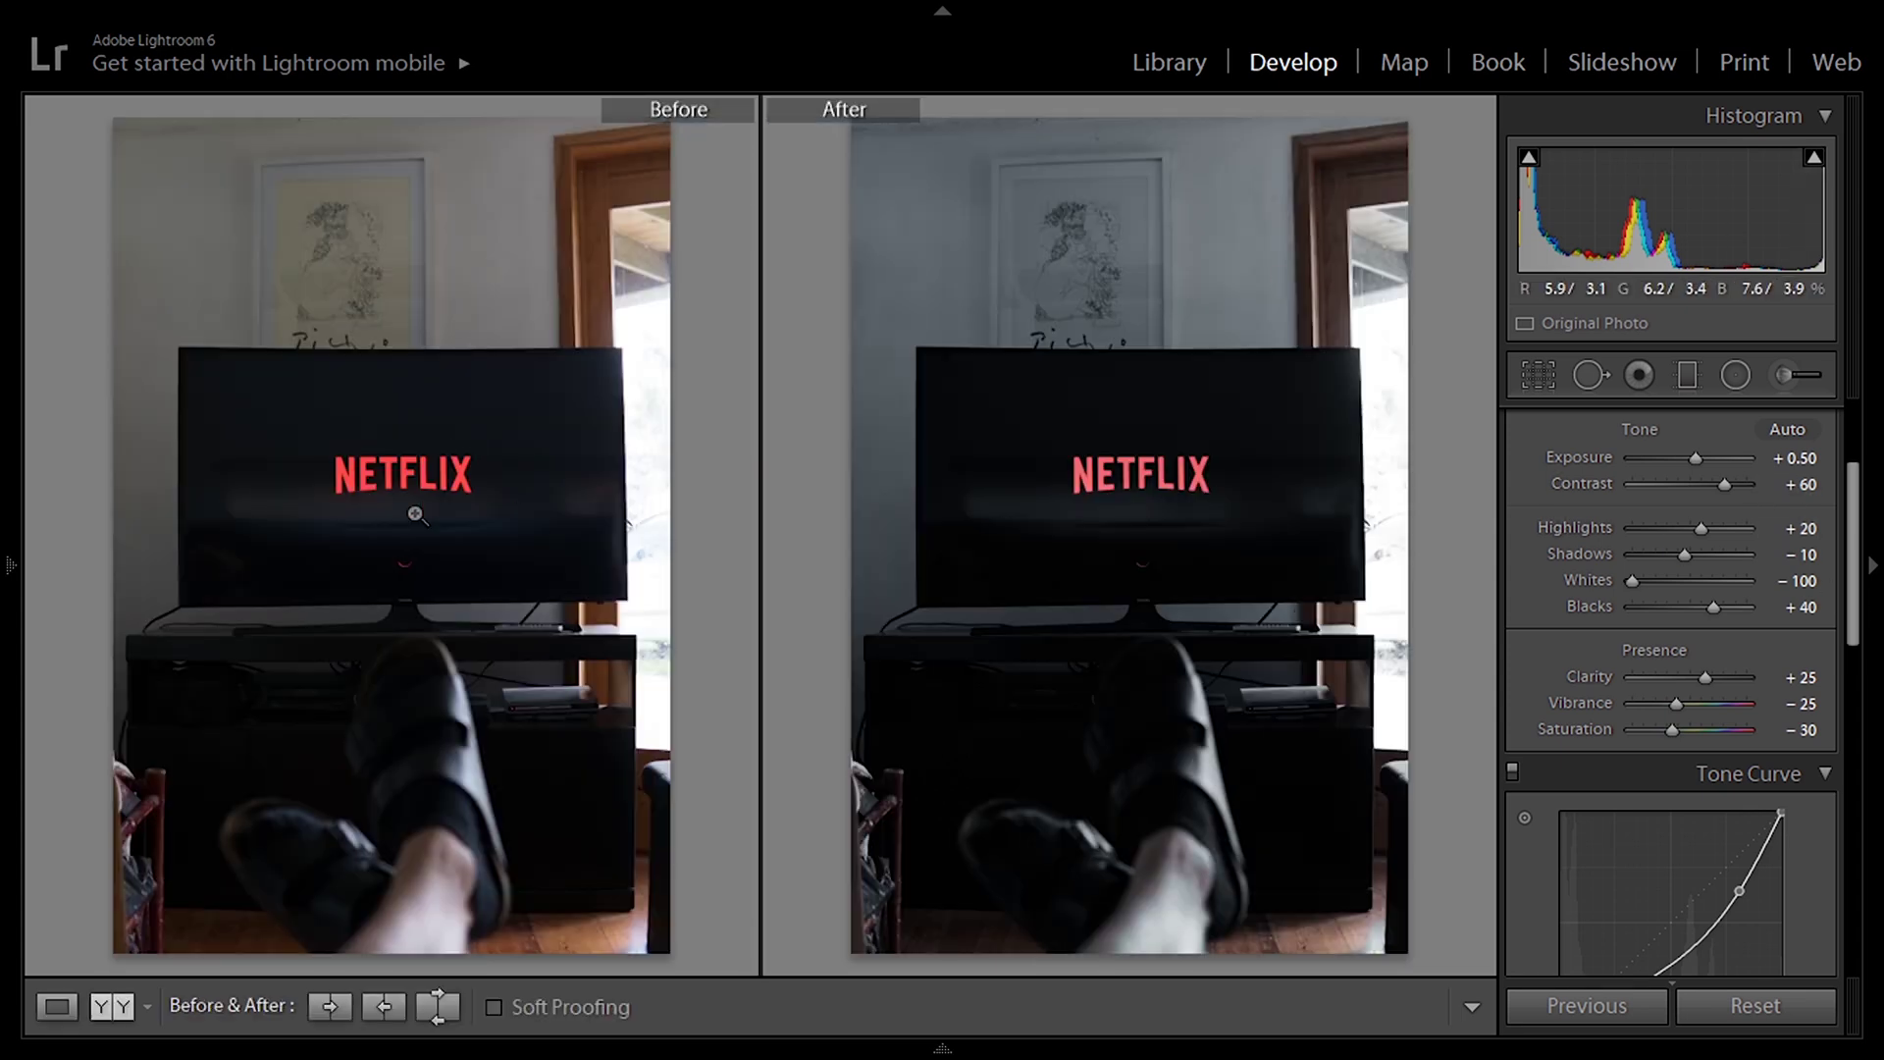
Lower HSL Red luminance to darken the Netflix logo, then switch to the Jägermeister photo.
left_click_drag(1854, 476, 1827, 721)
left_click(1724, 481)
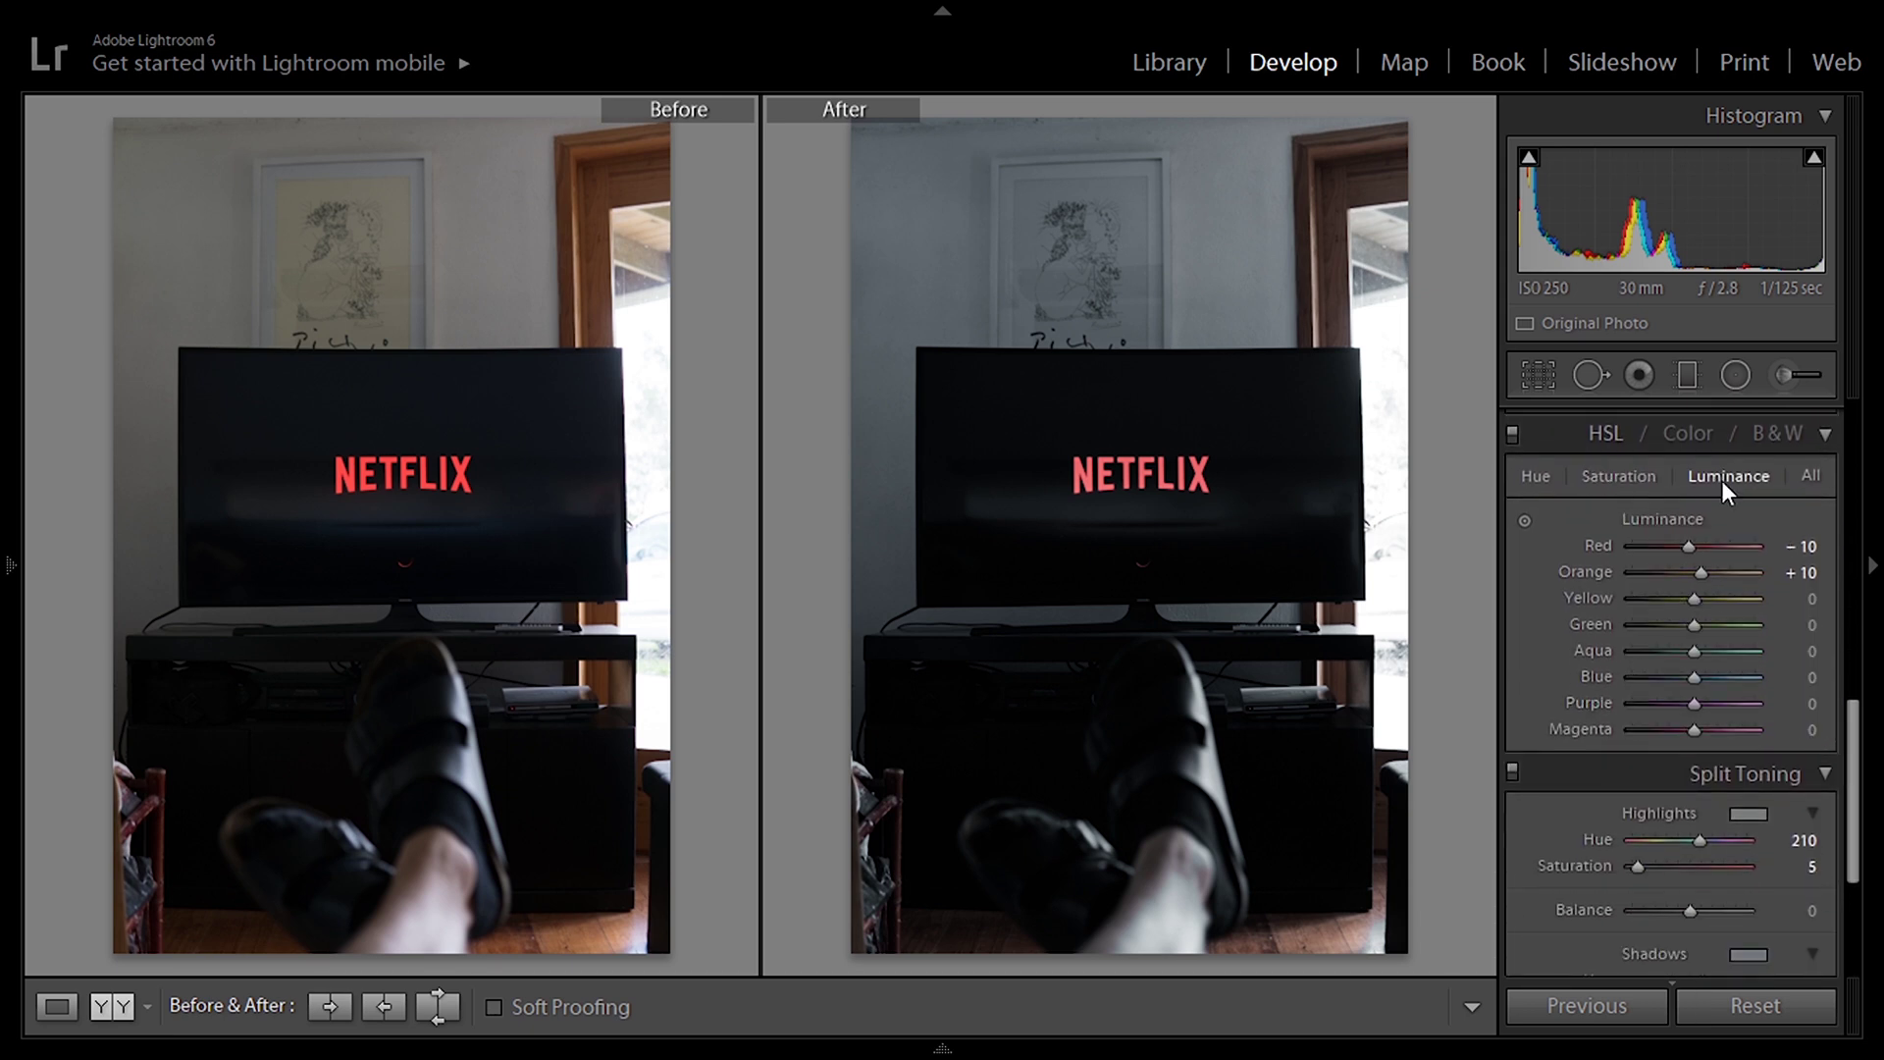
left_click_drag(1687, 545, 1654, 550)
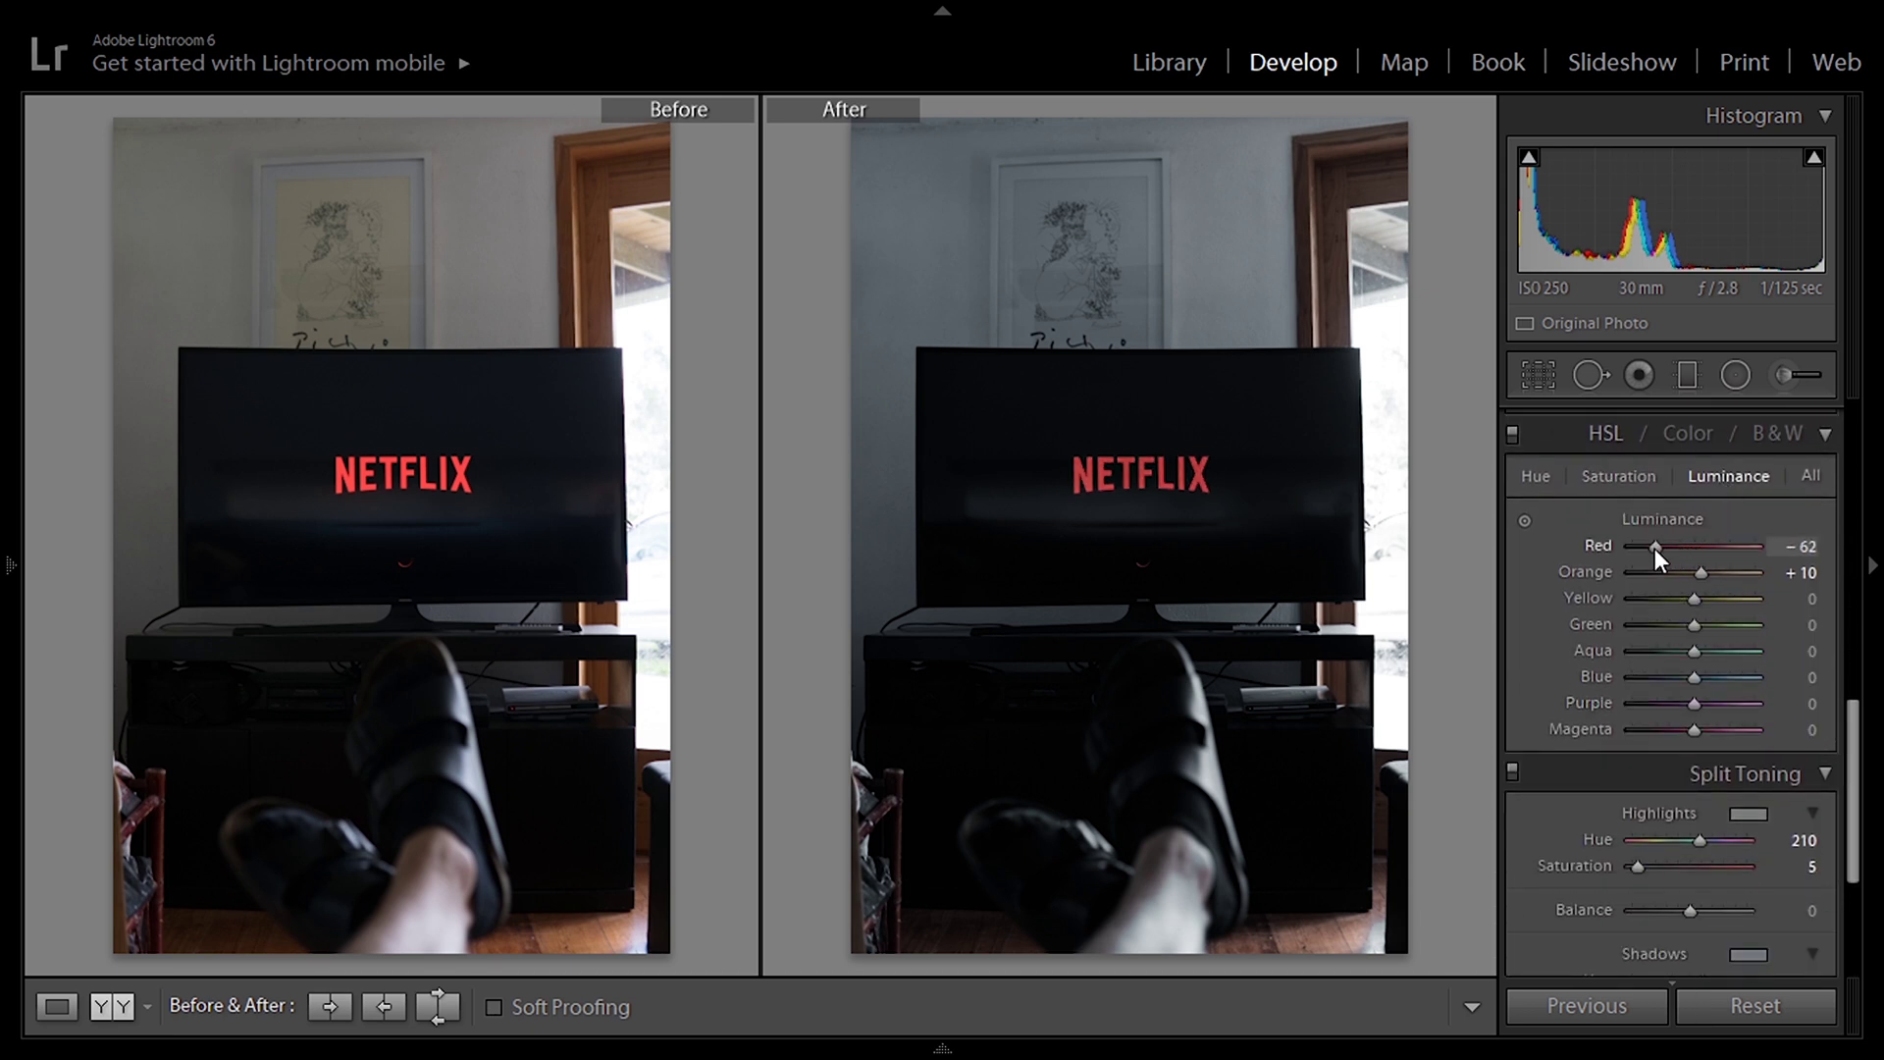
left_click(1590, 474)
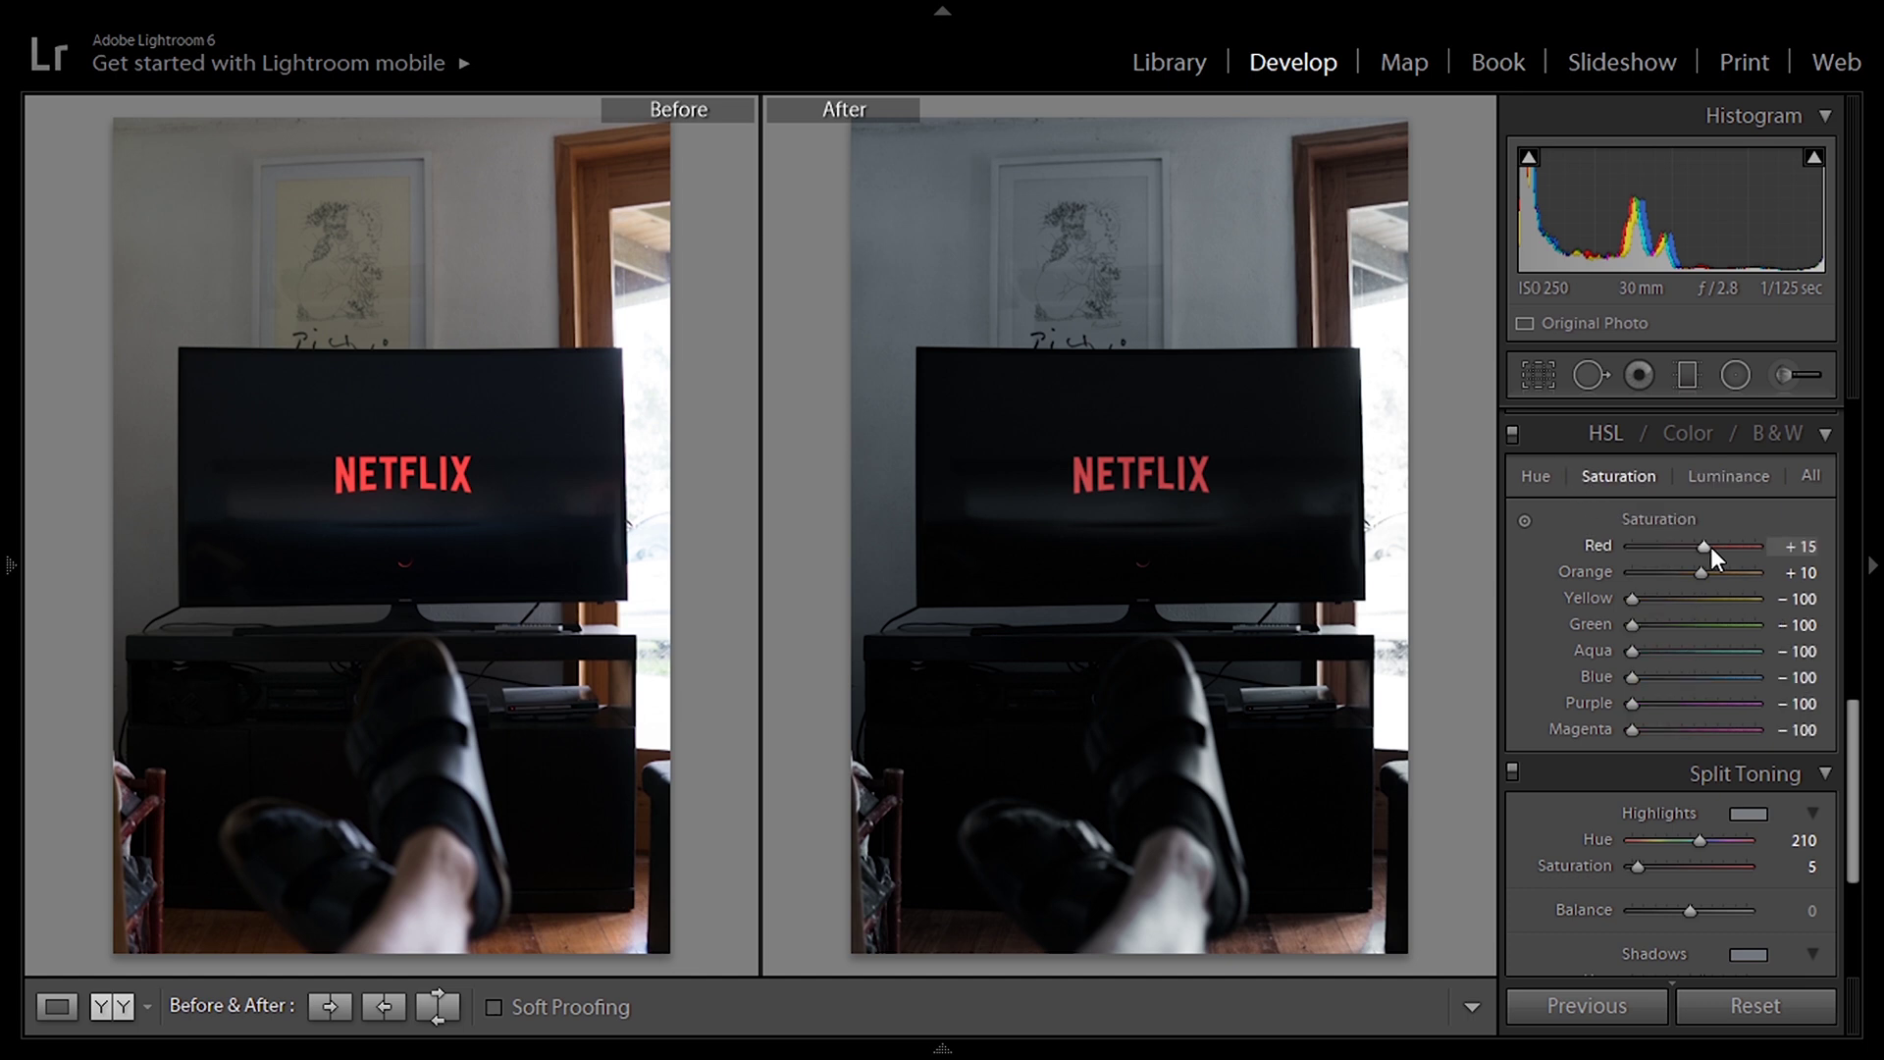
left_click(1529, 474)
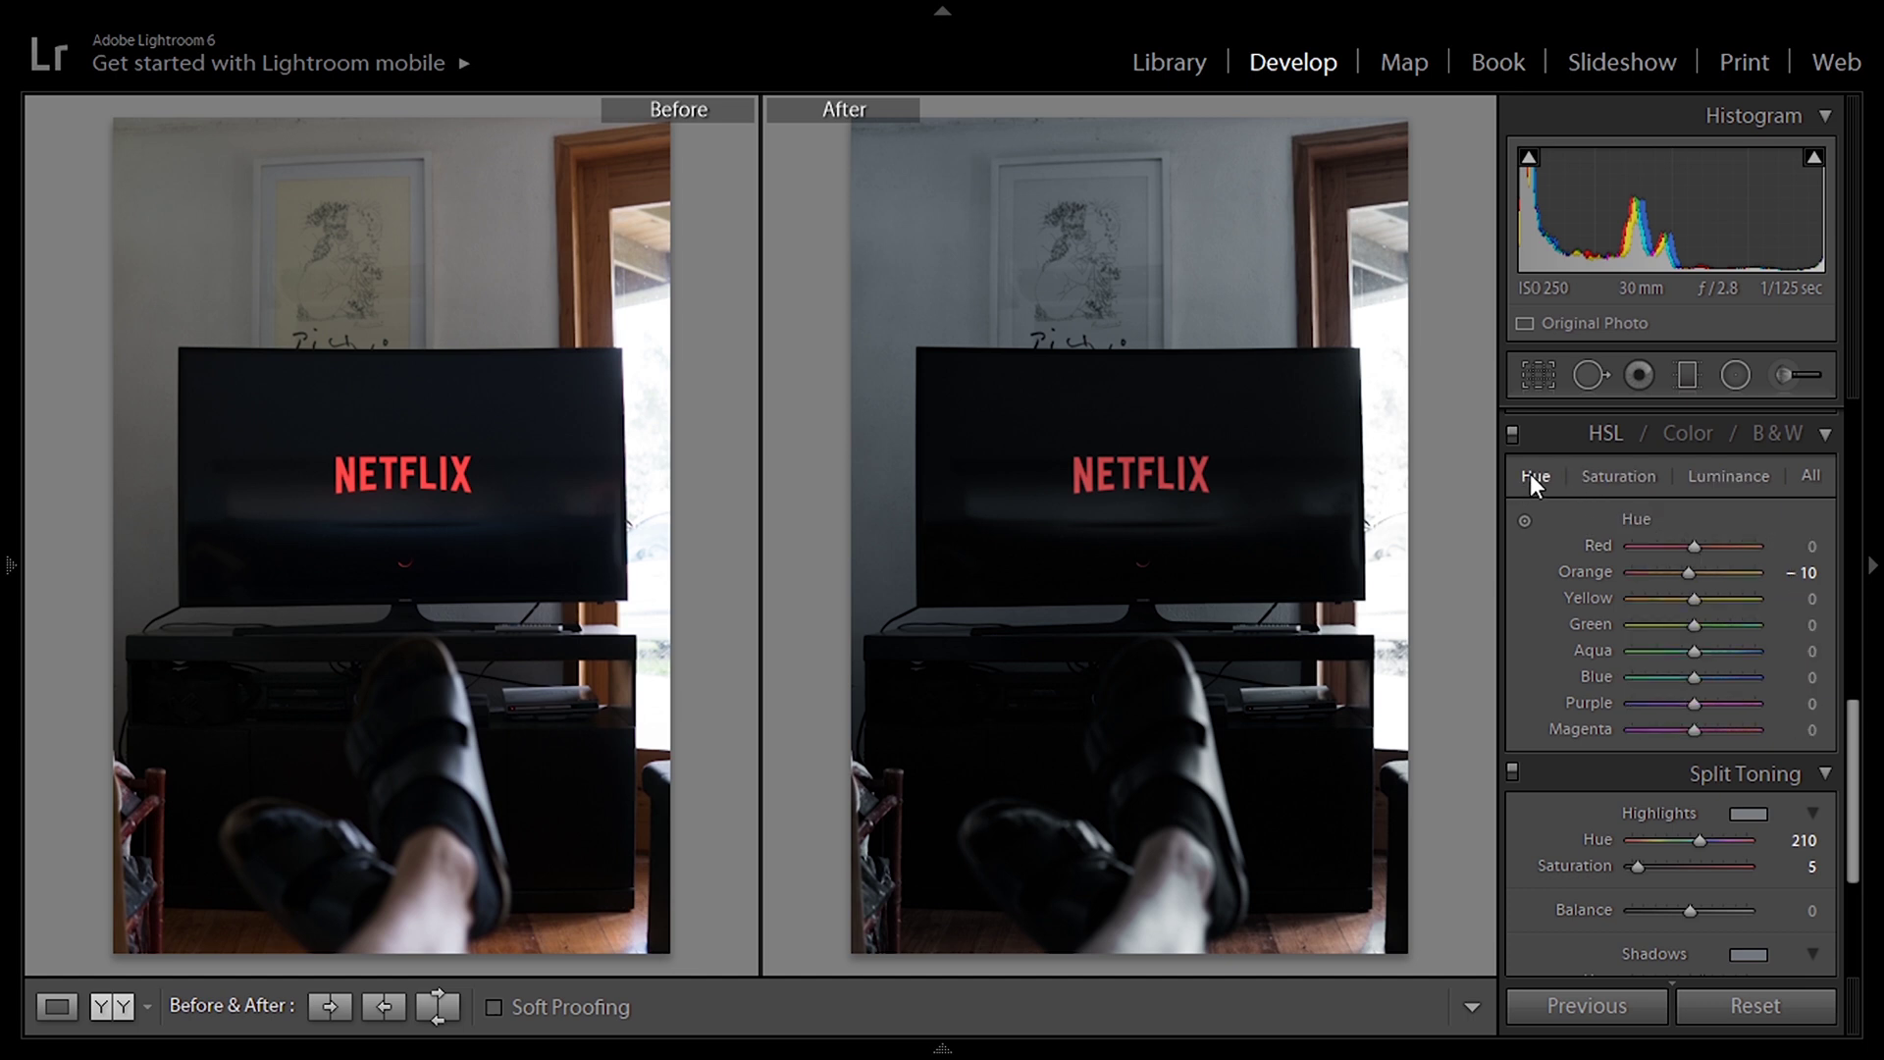
left_click(1635, 473)
left_click(1728, 475)
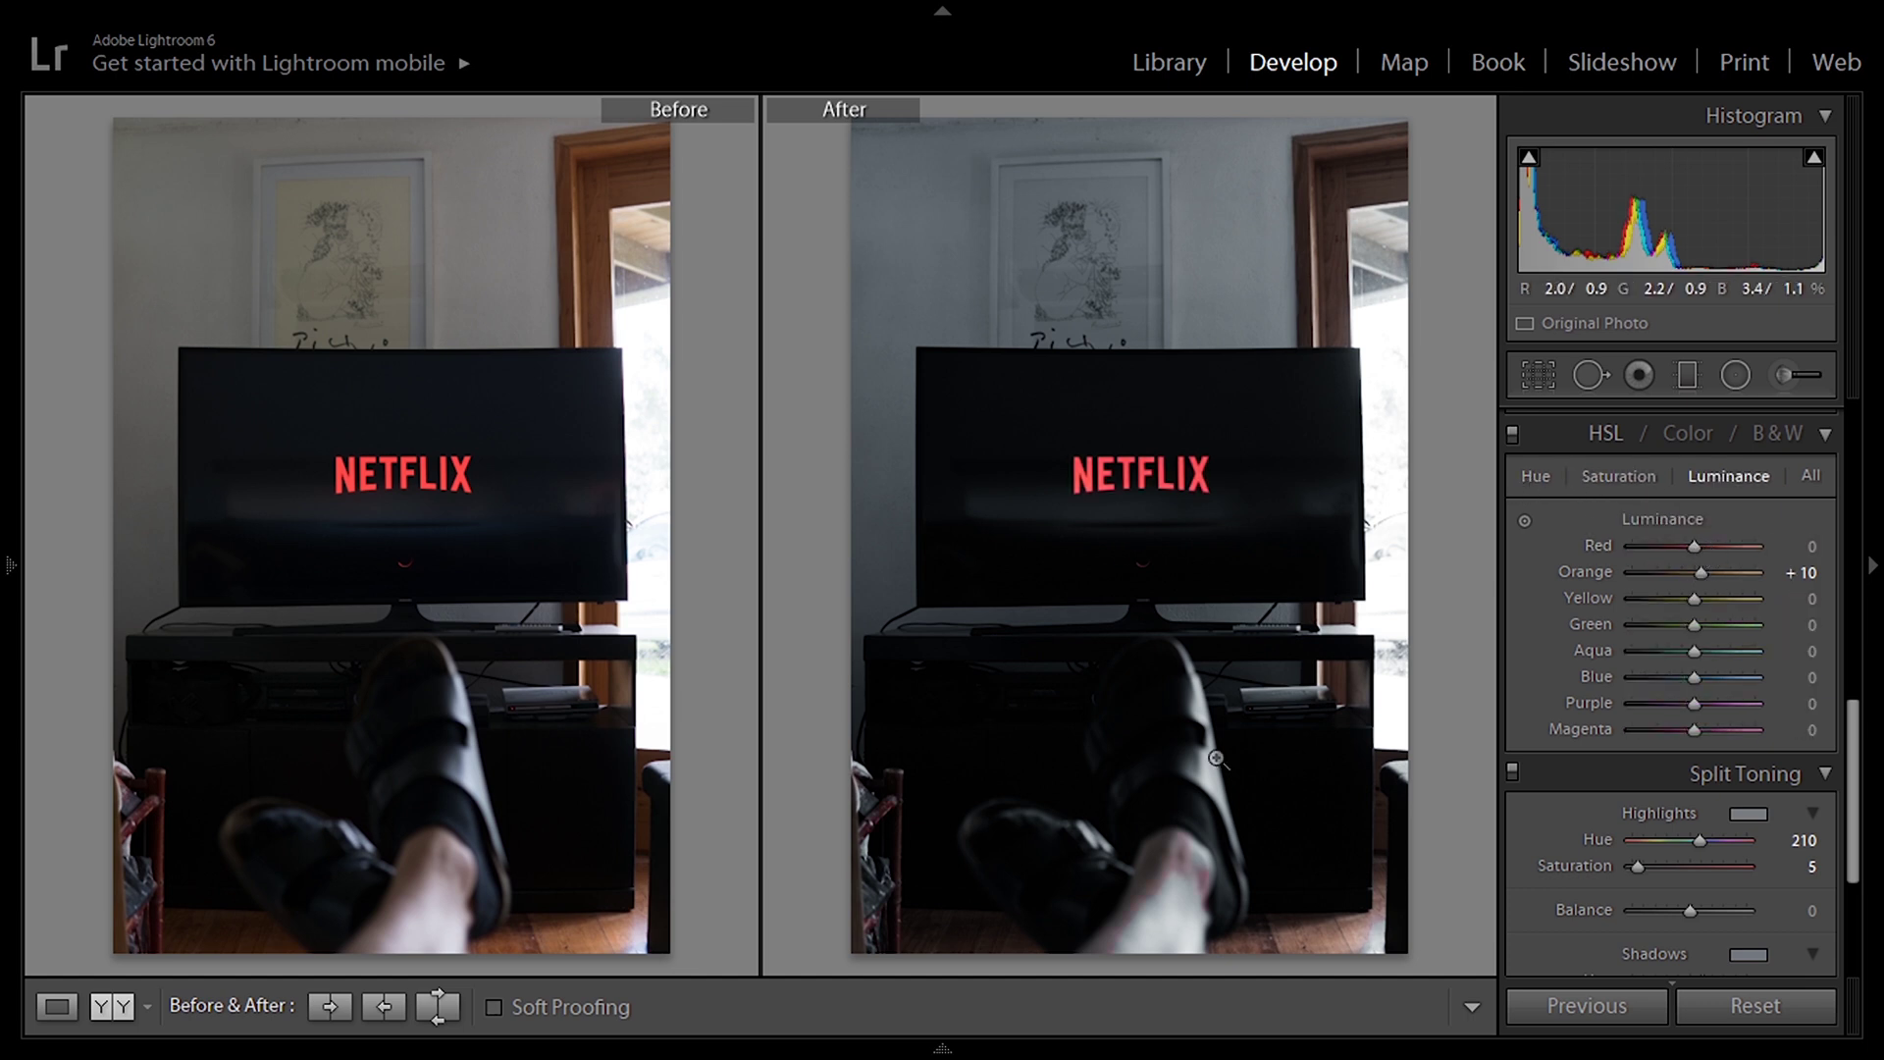
mouse_move(1667, 909)
left_click(1683, 962)
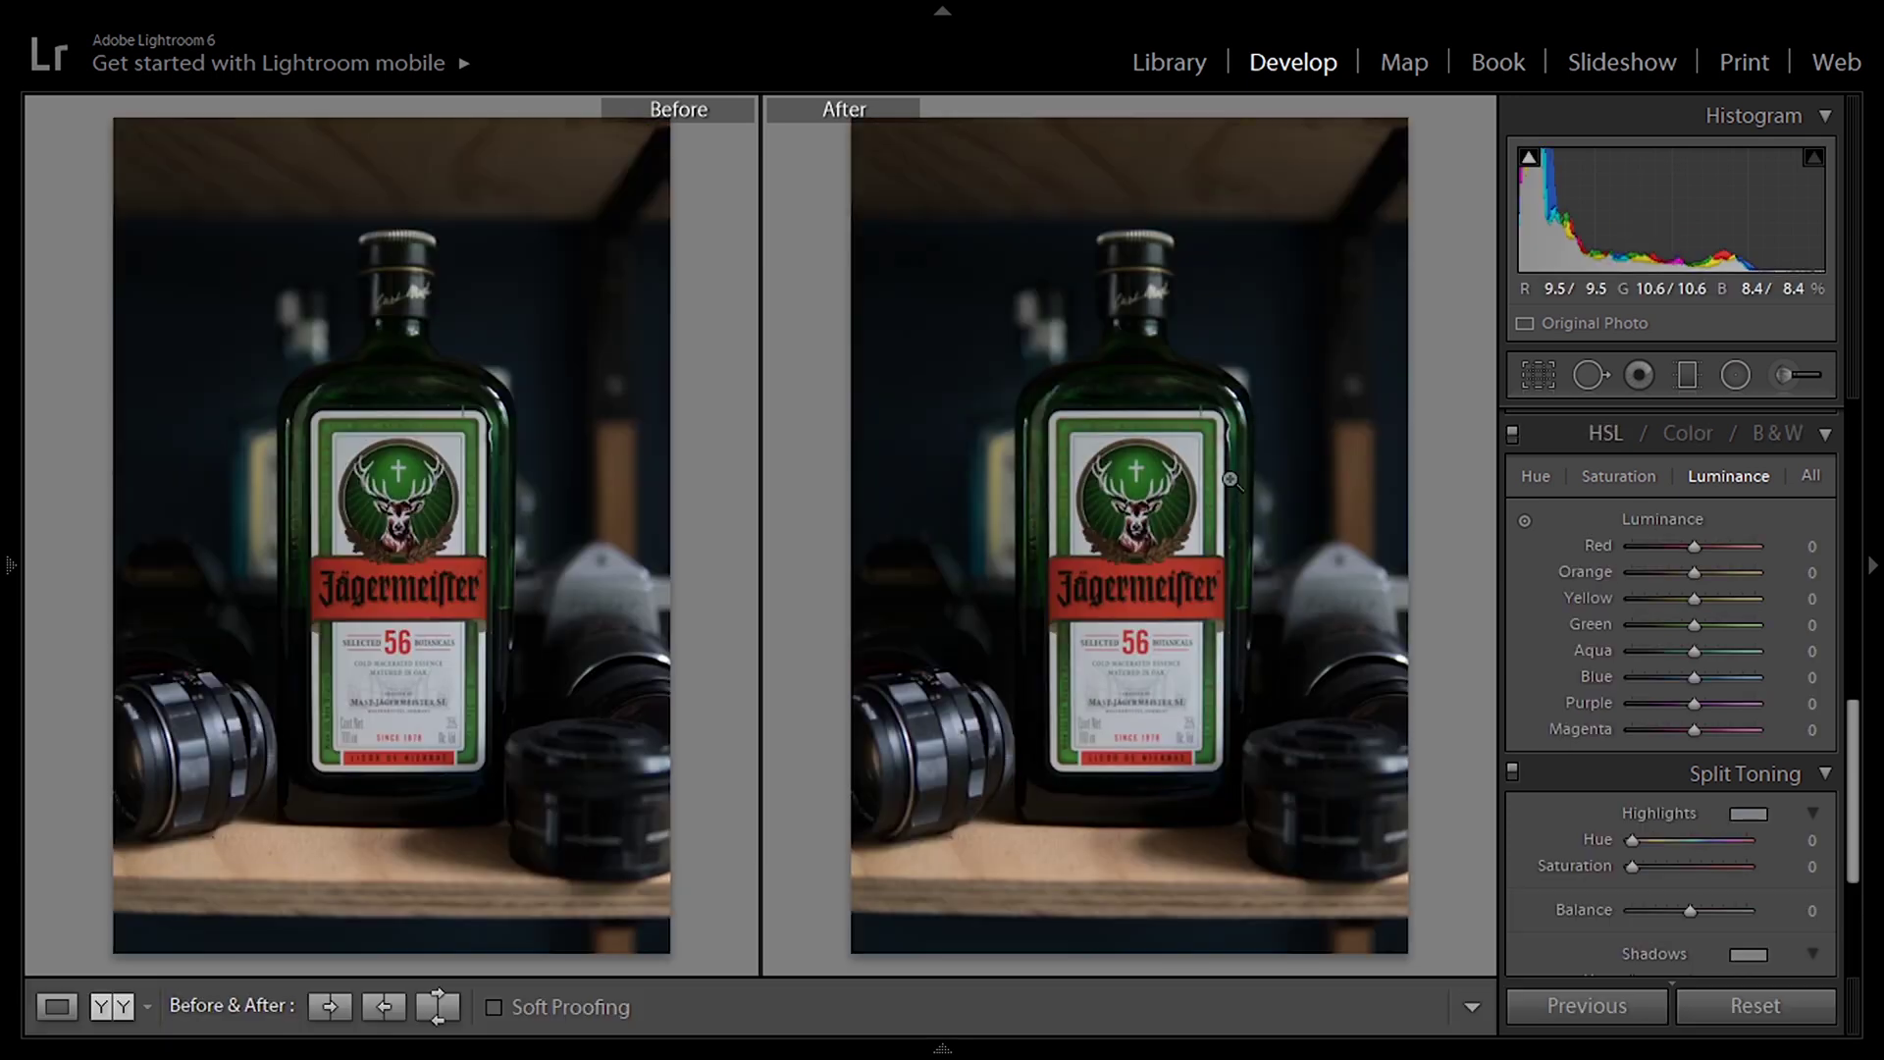
Apply the dark desaturated preset to the bottle photo and compare Before/After.
key("y")
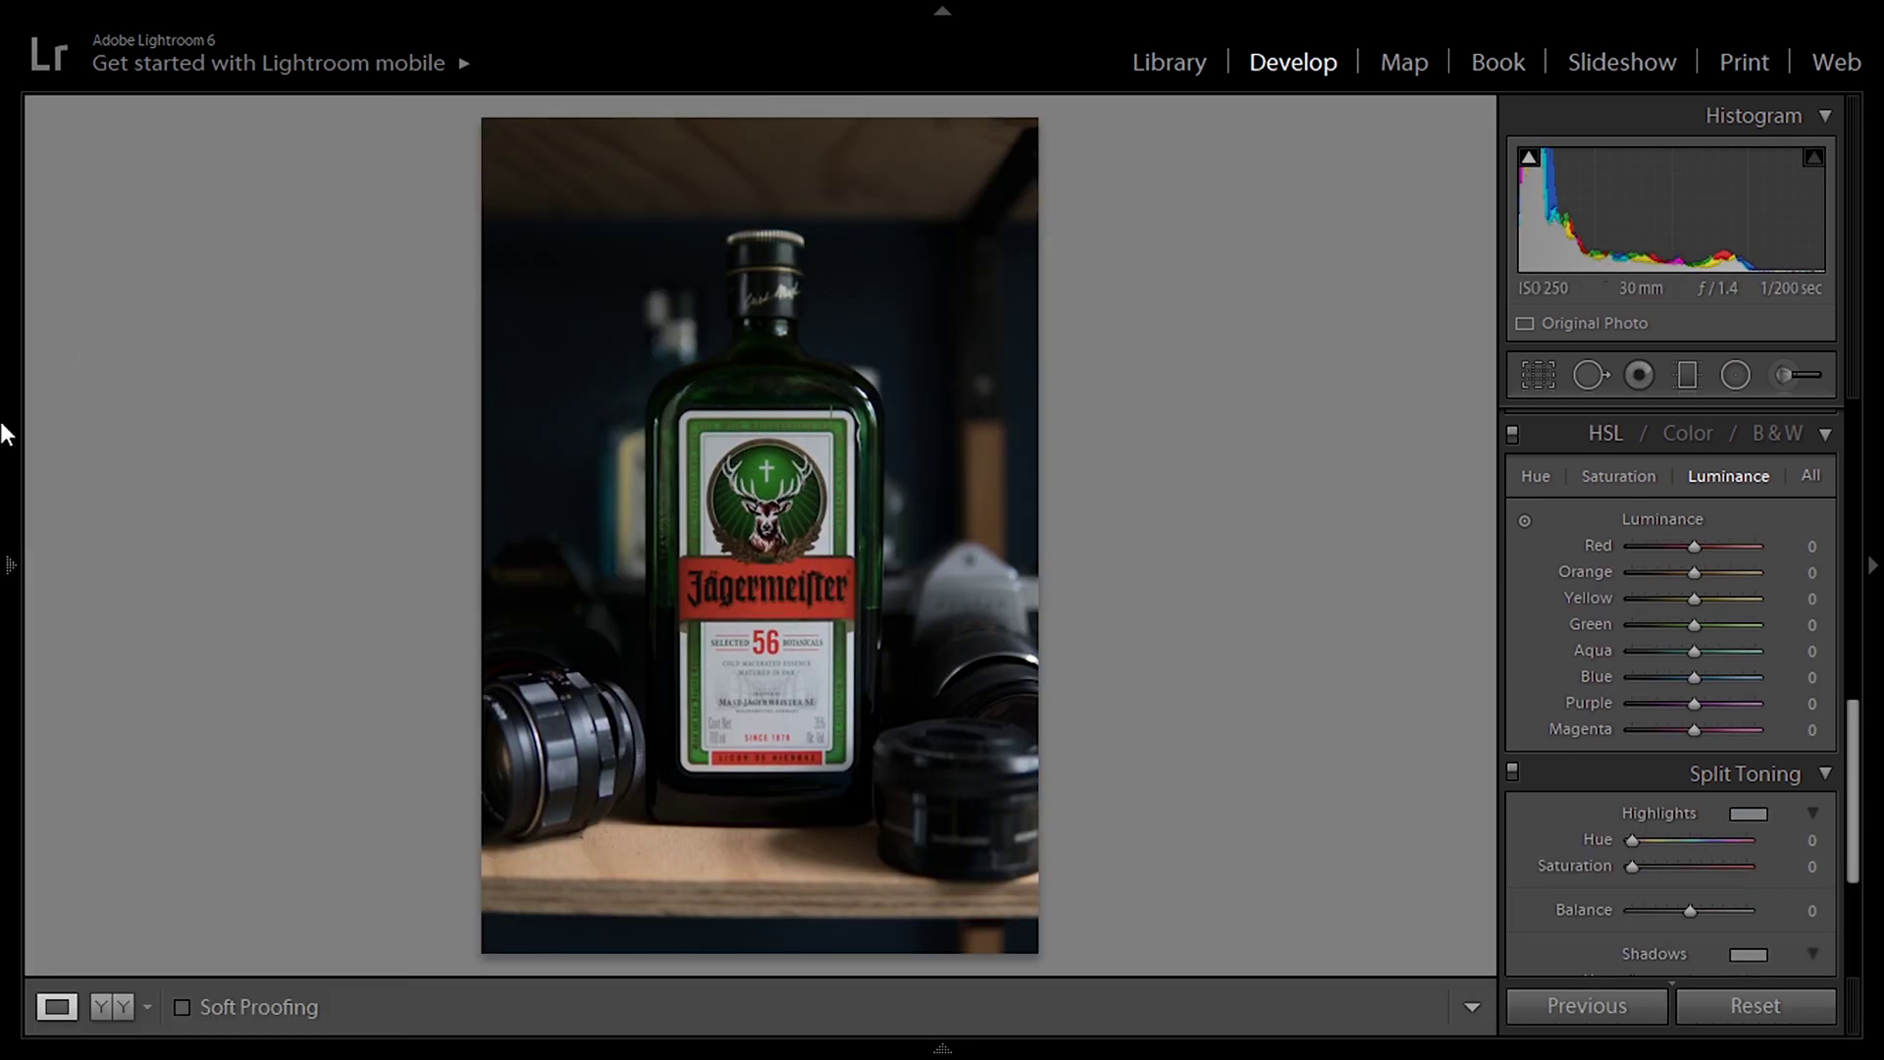
mouse_move(5, 433)
left_click(144, 757)
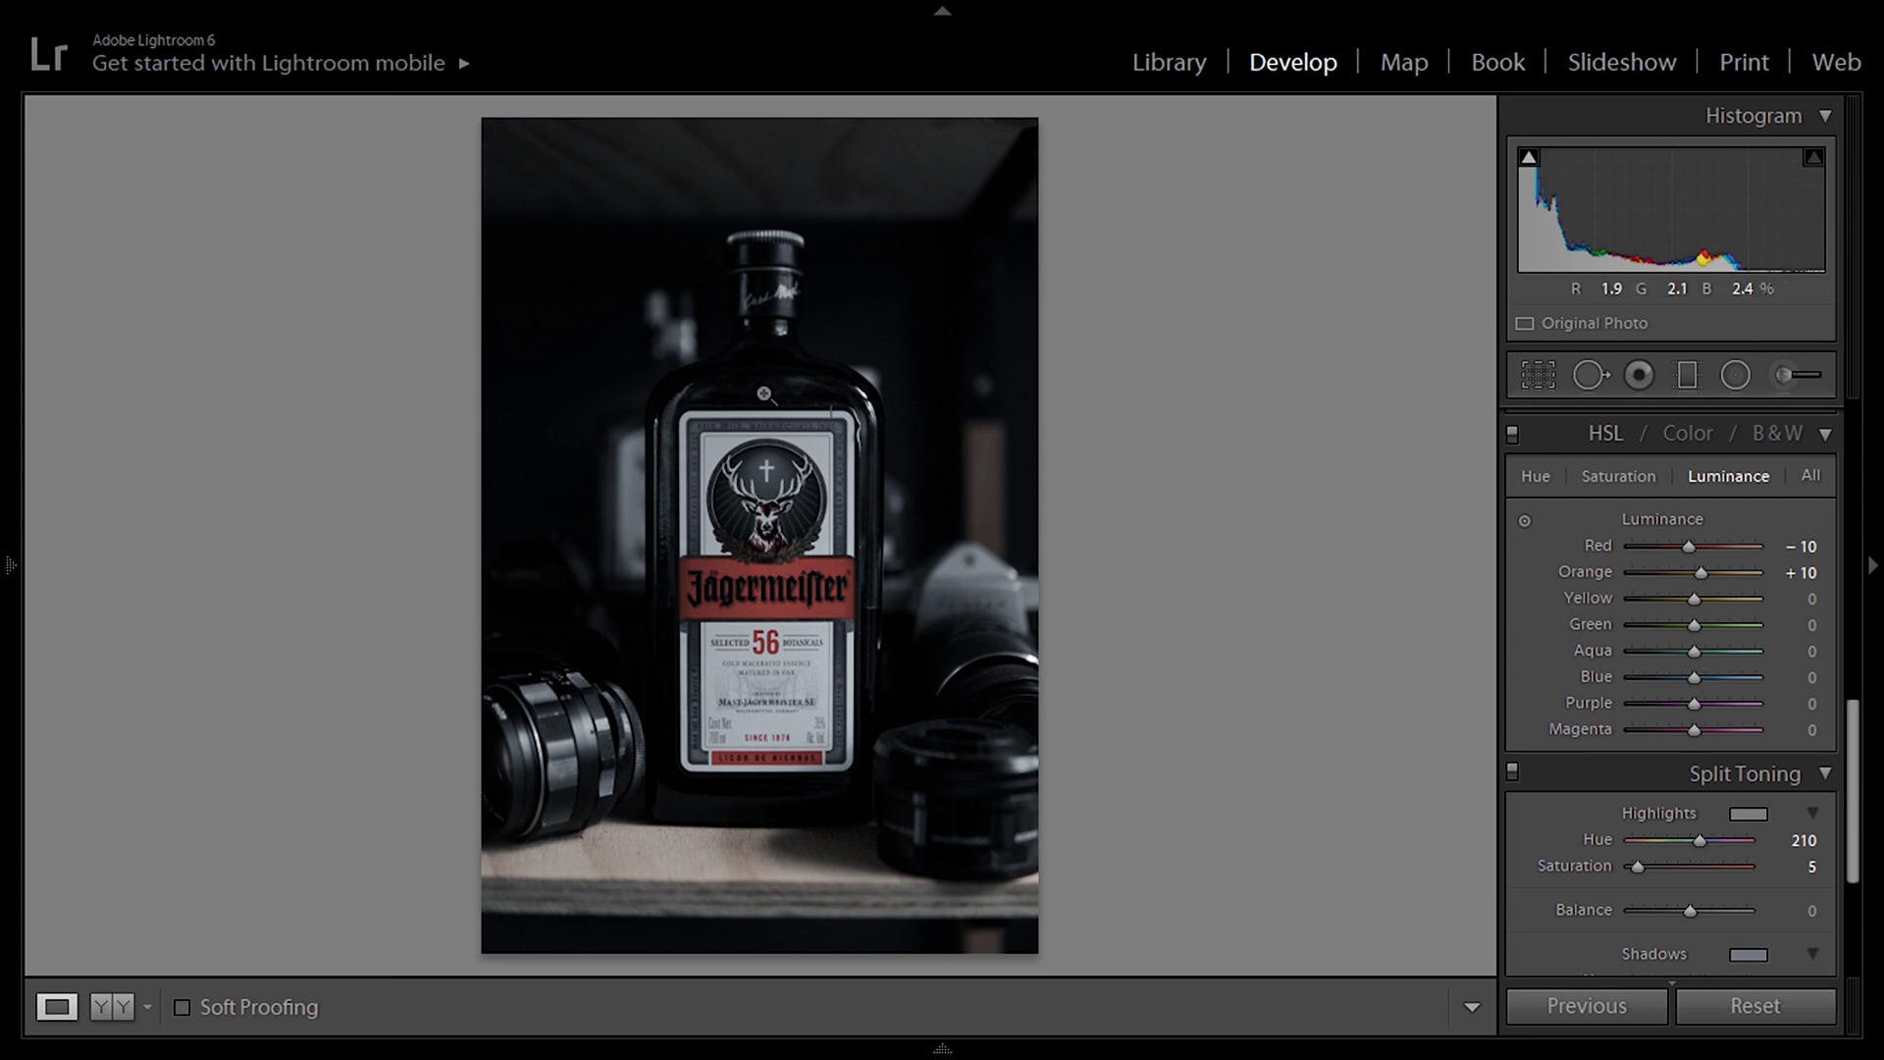
key("y")
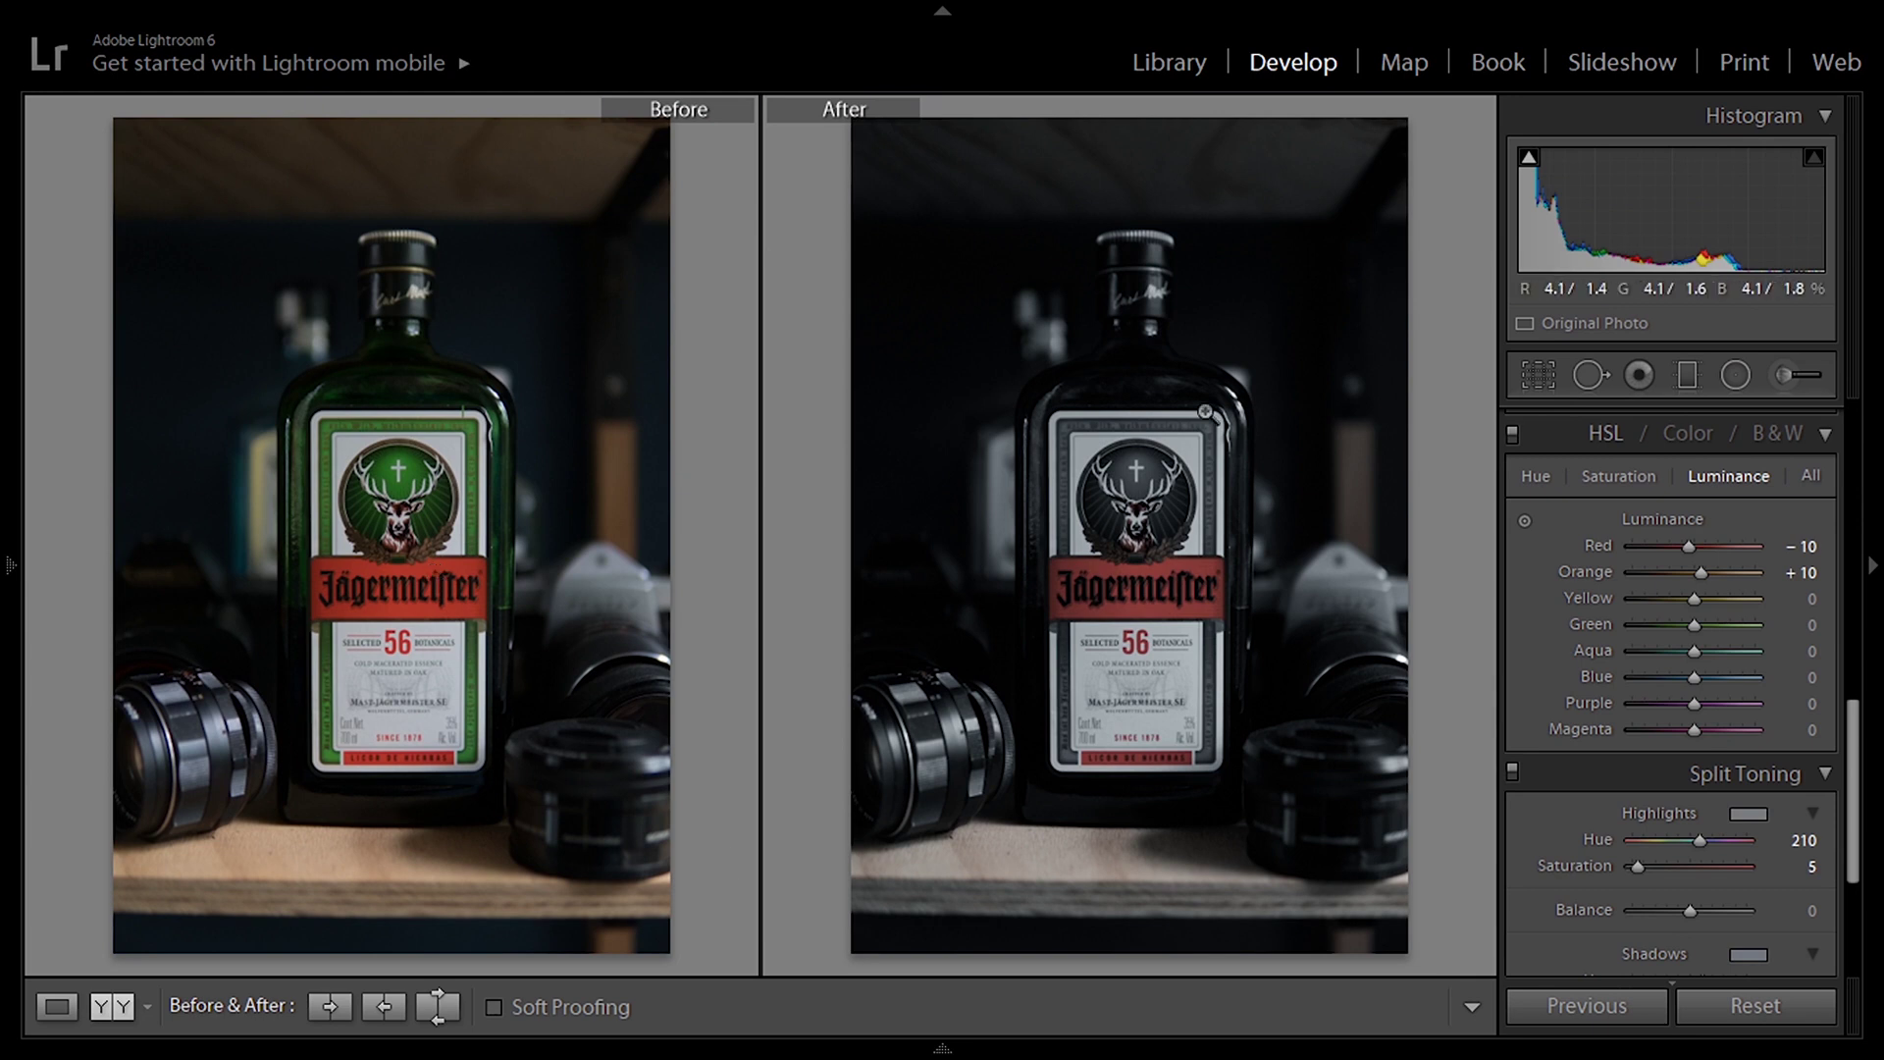
Zoom 1:1 on the label to inspect its emblem and side text, then zoom out.
left_click(398, 427)
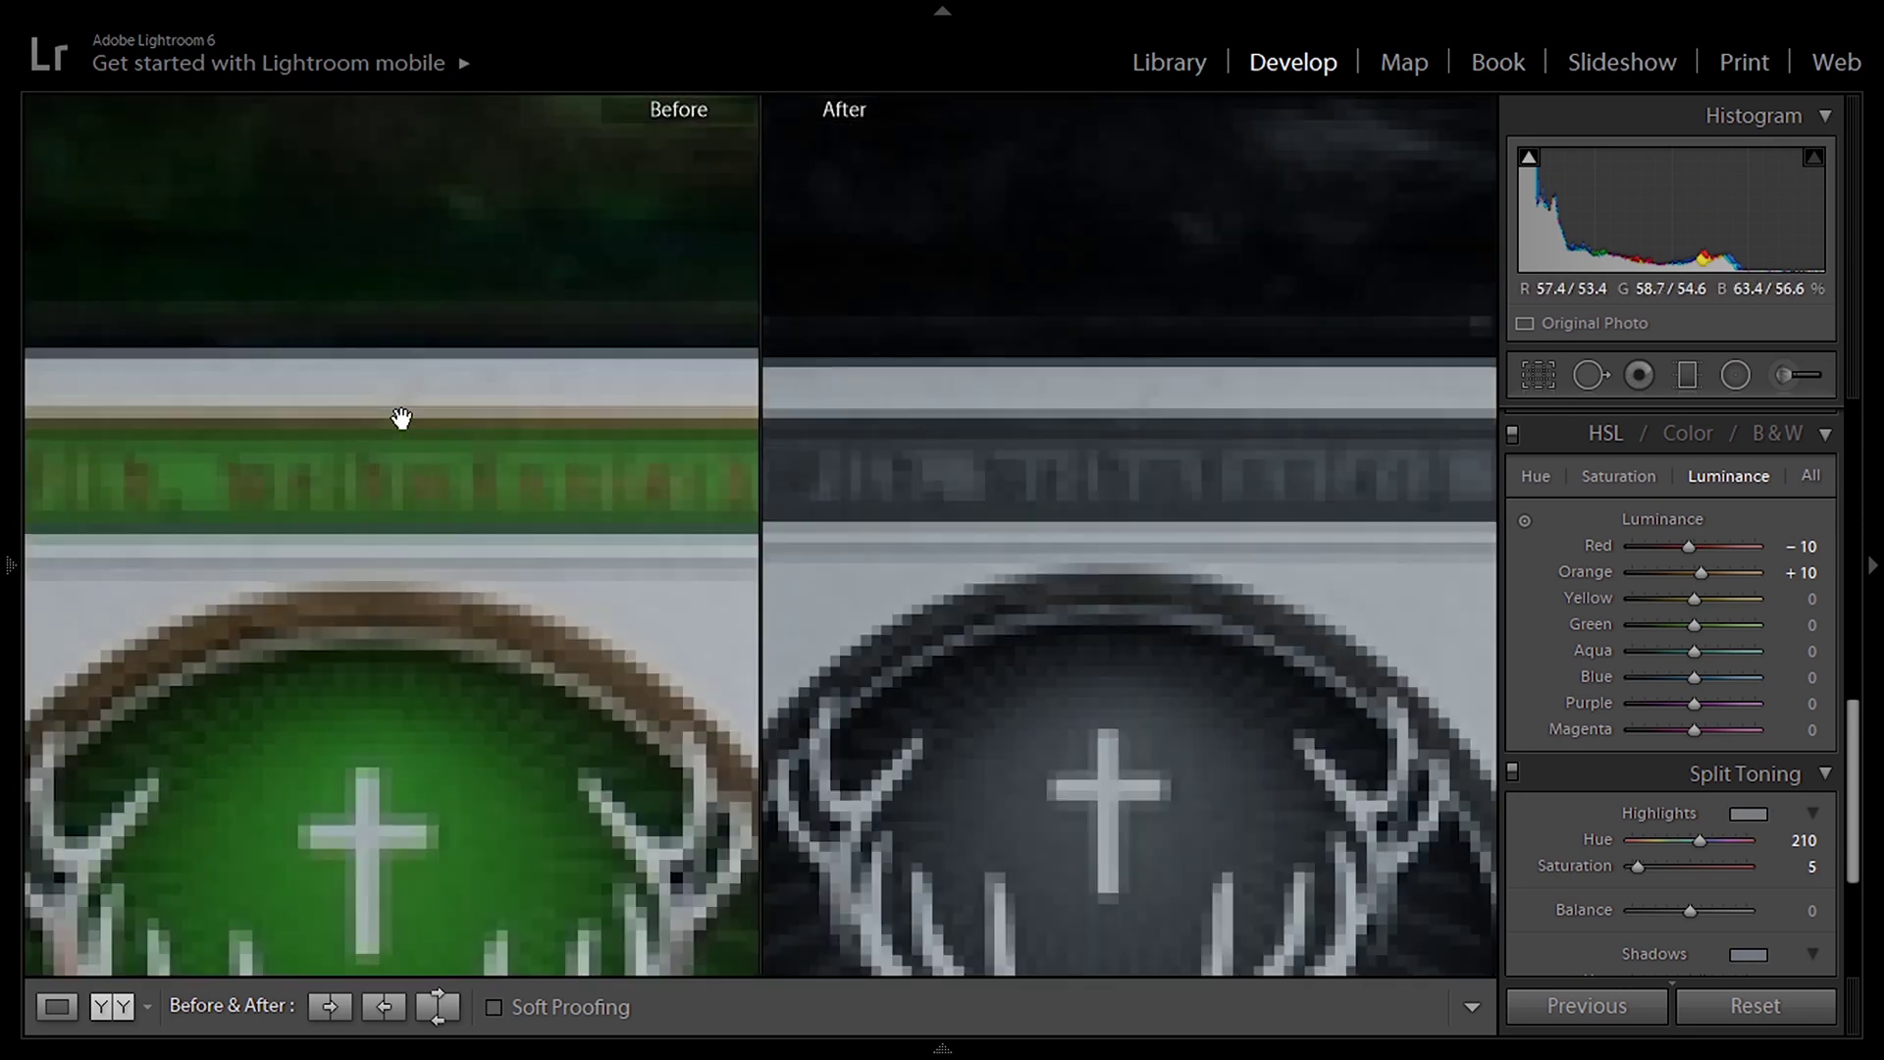
left_click(533, 461)
left_click(585, 492)
left_click_drag(585, 492, 436, 368)
left_click(436, 368)
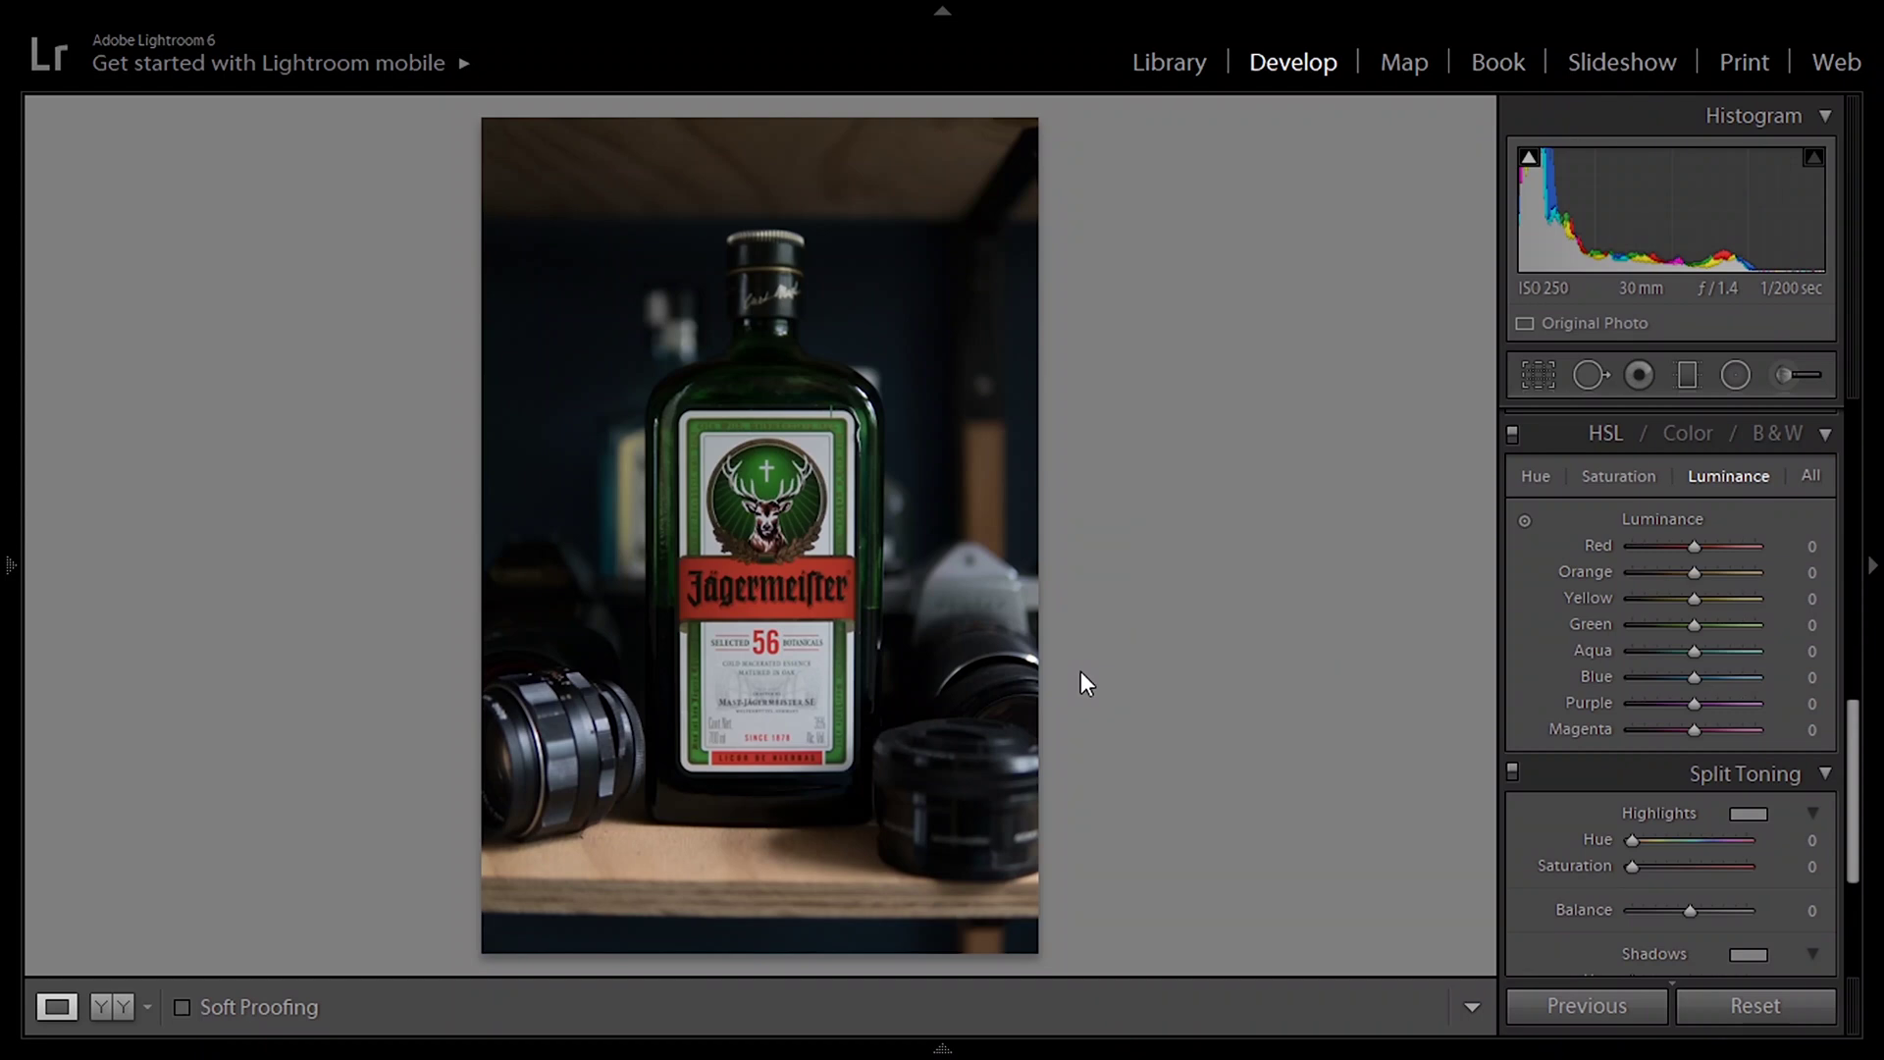
Send the Jägermeister photo to Photoshop via Edit In > Edit in Photoshop.
right_click(868, 554)
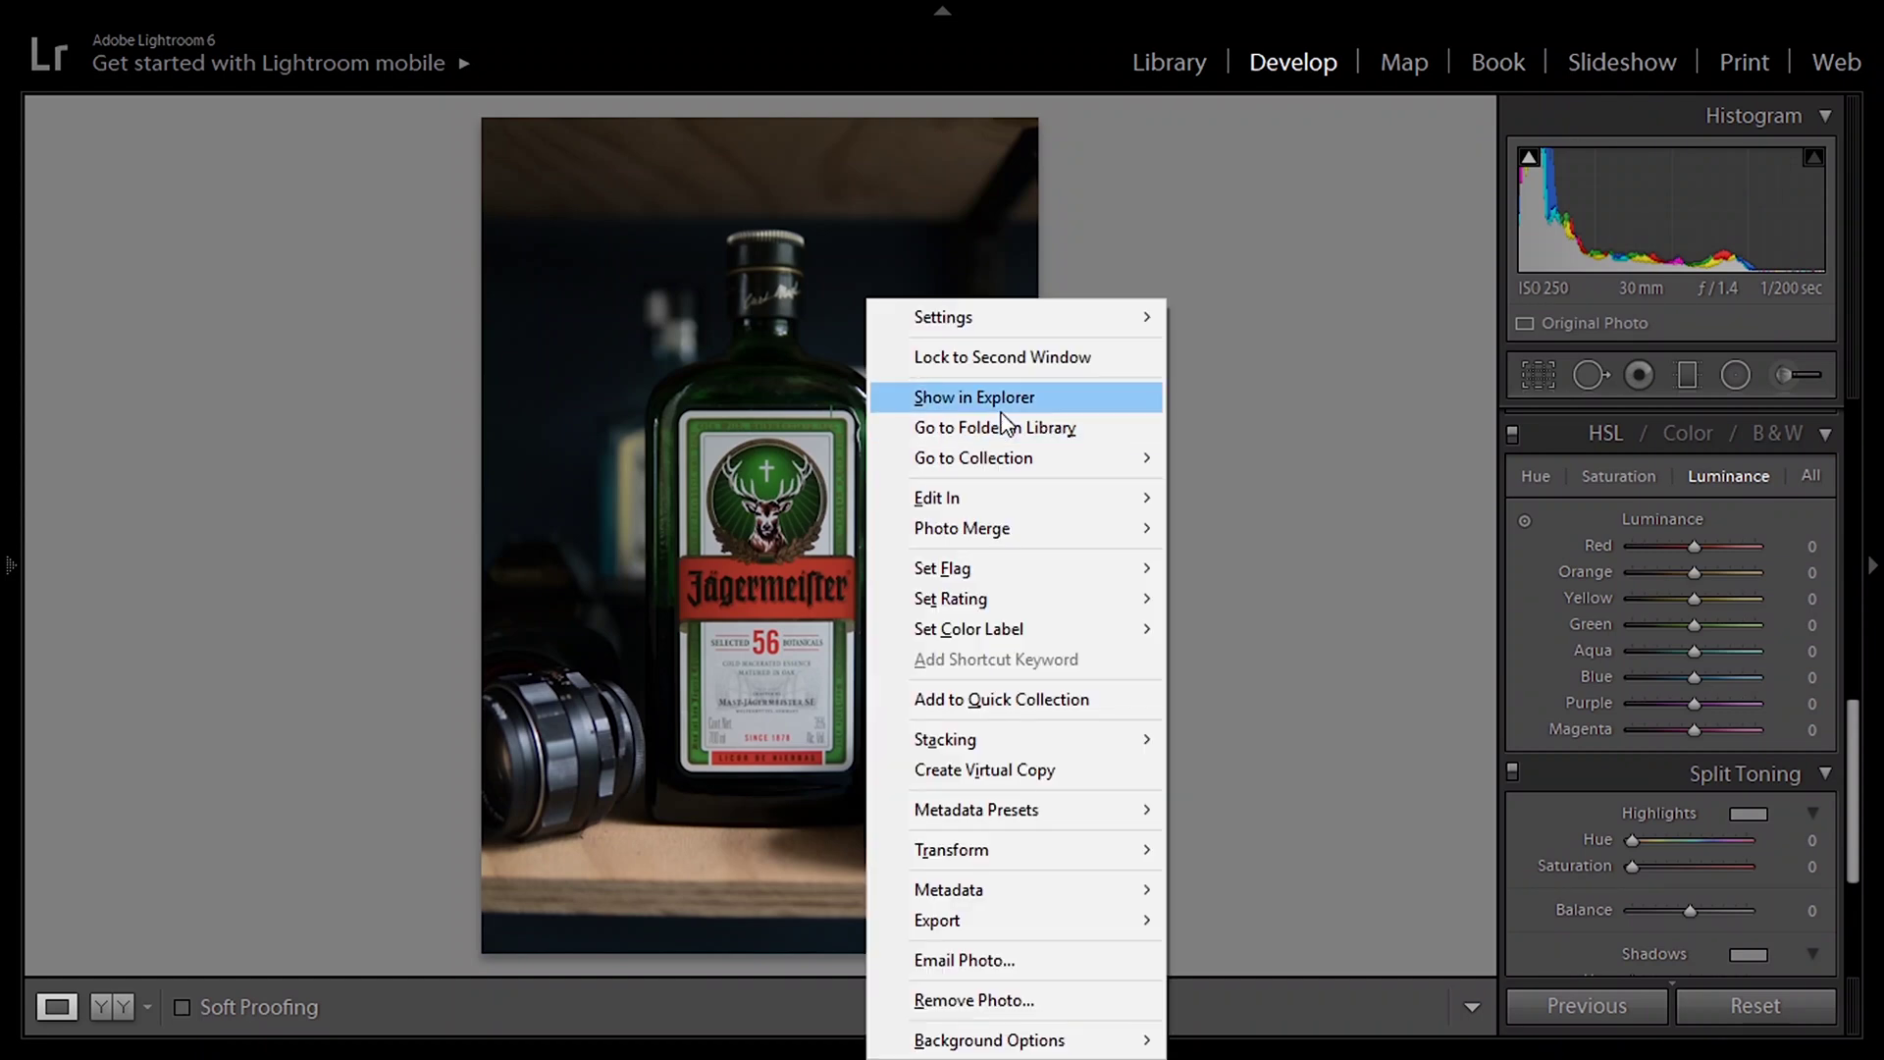
mouse_move(1025, 513)
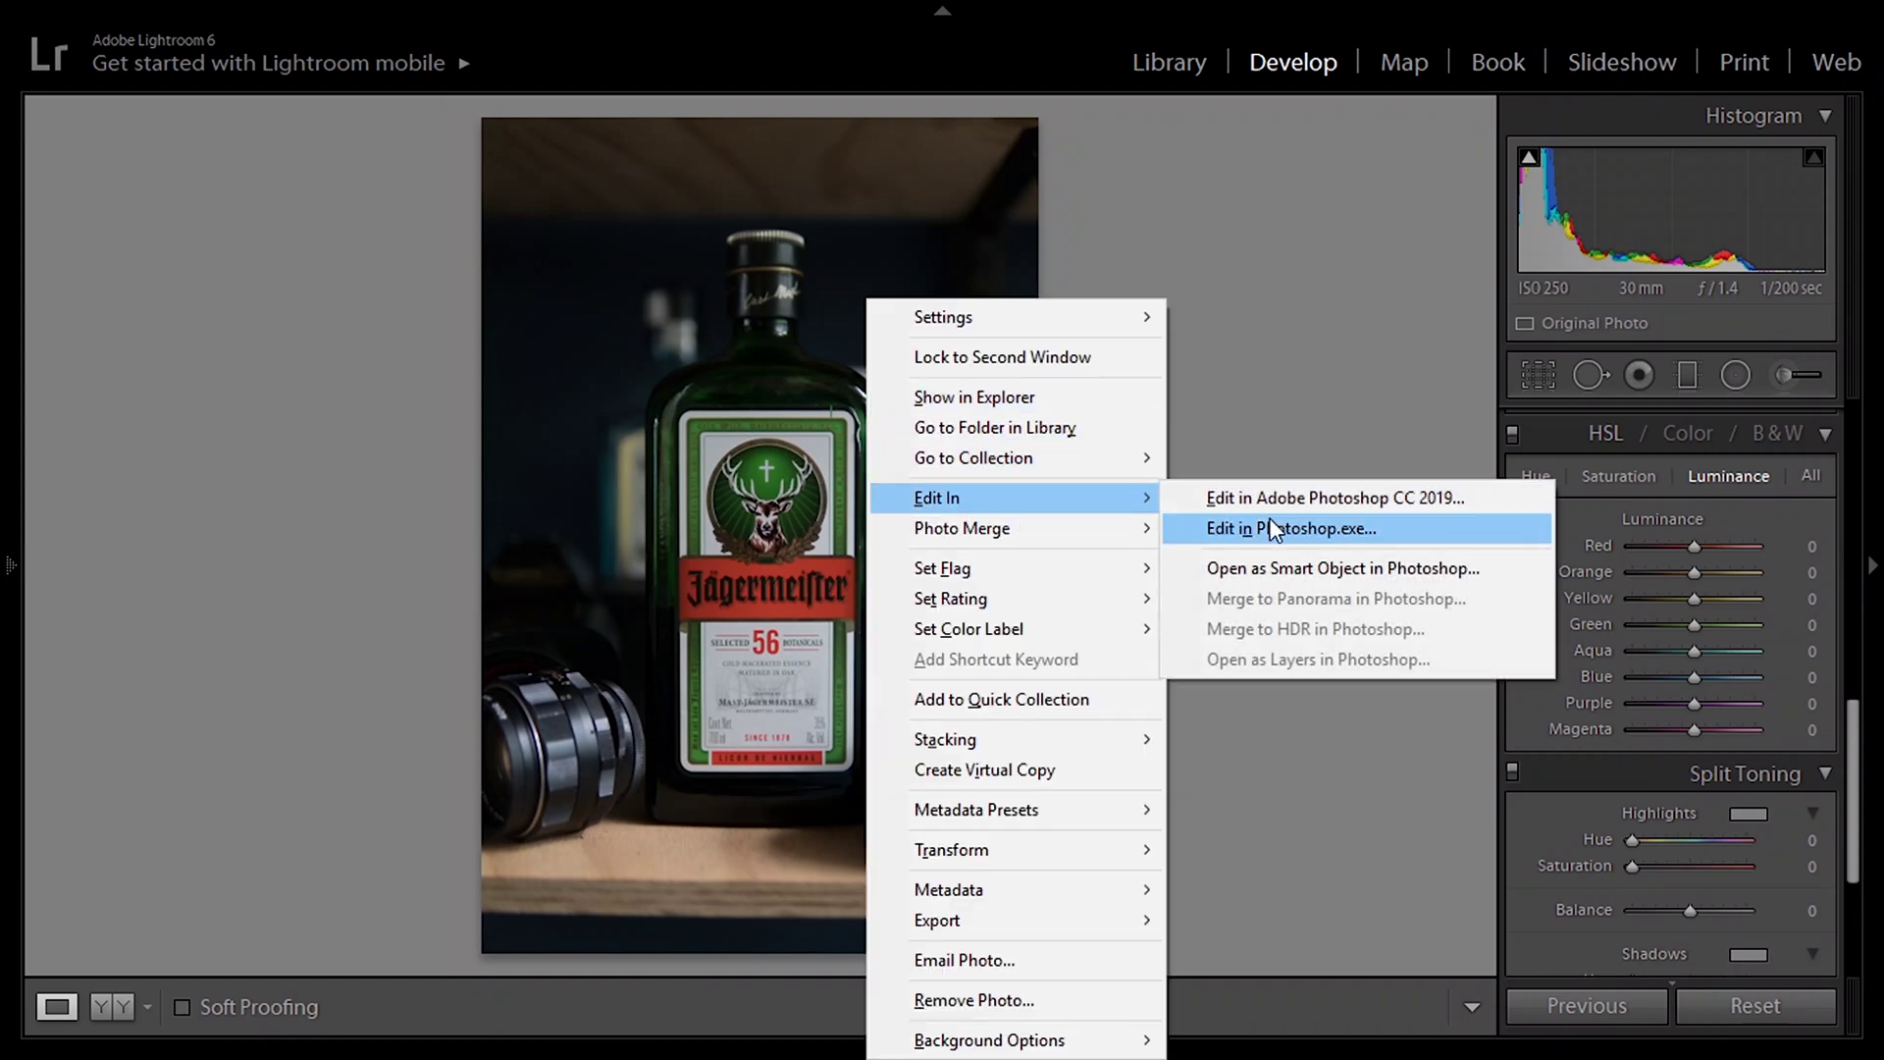
key("Escape")
key("Escape")
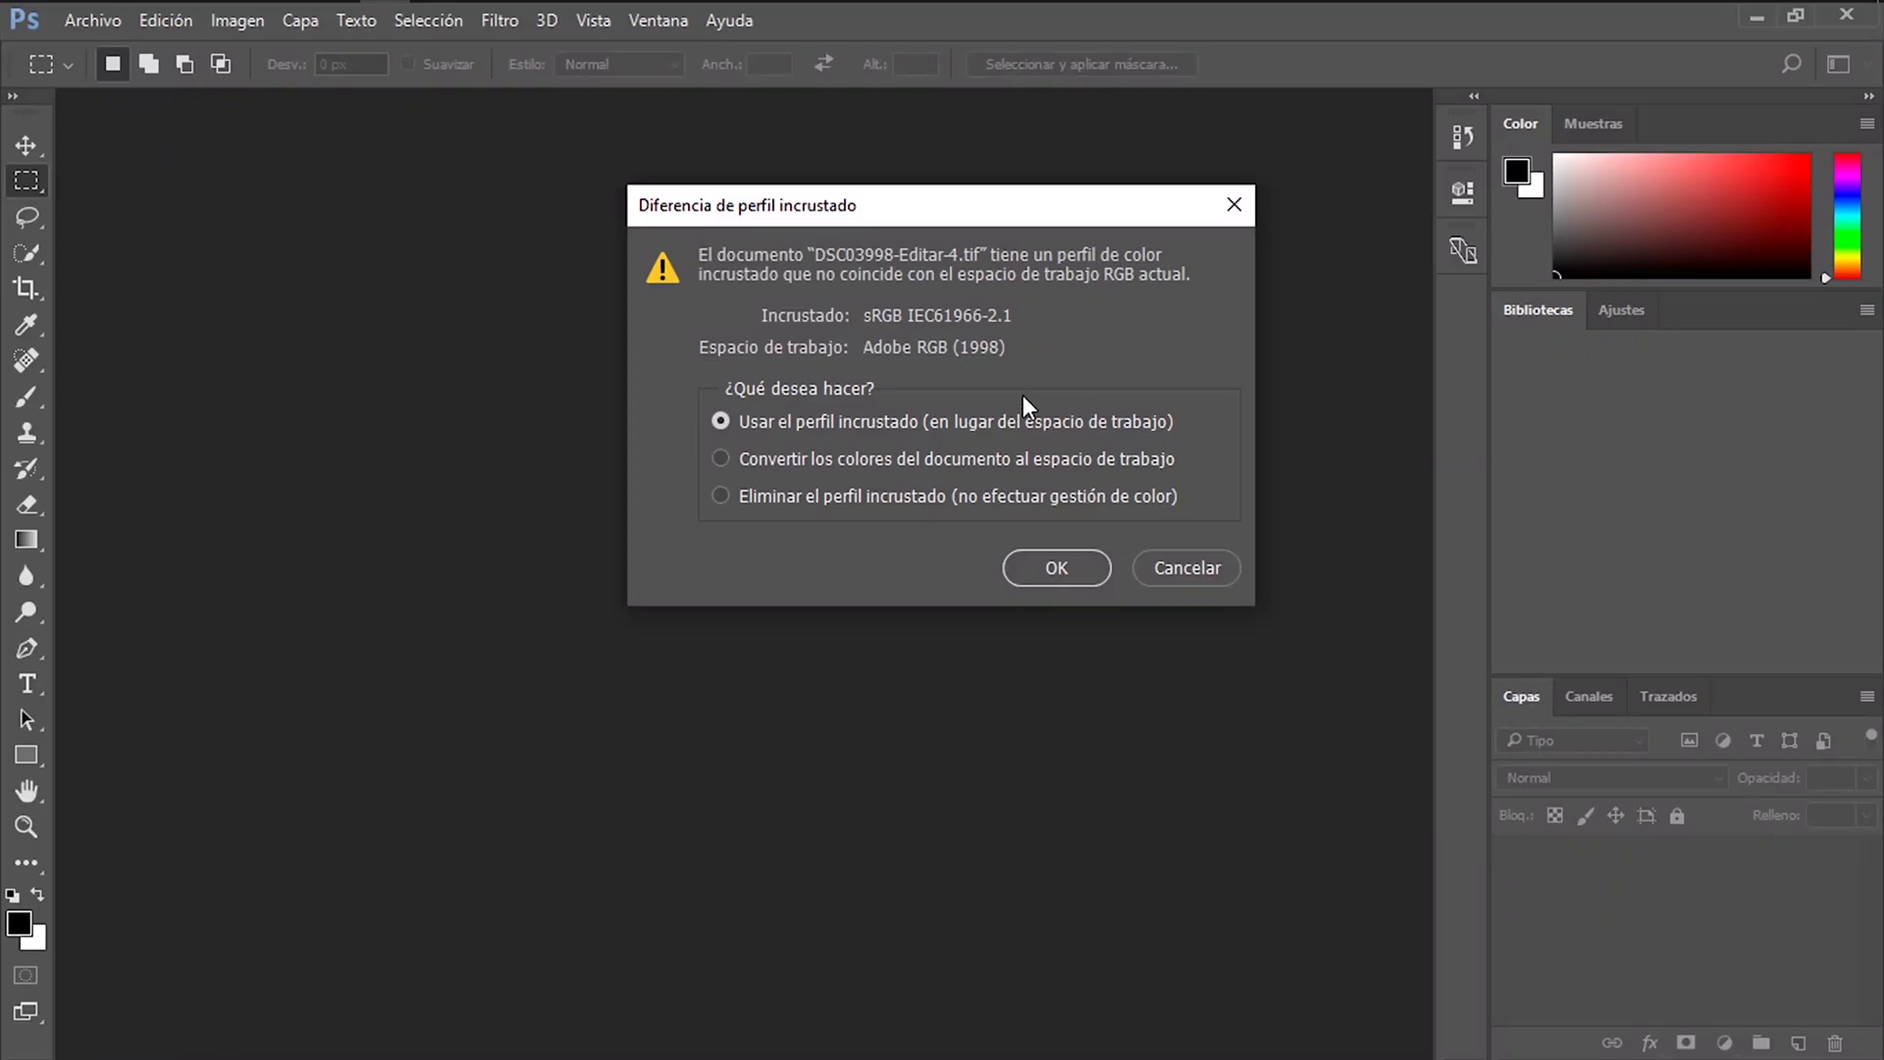
Keep the embedded sRGB profile and open the photo in Photoshop.
left_click(1050, 568)
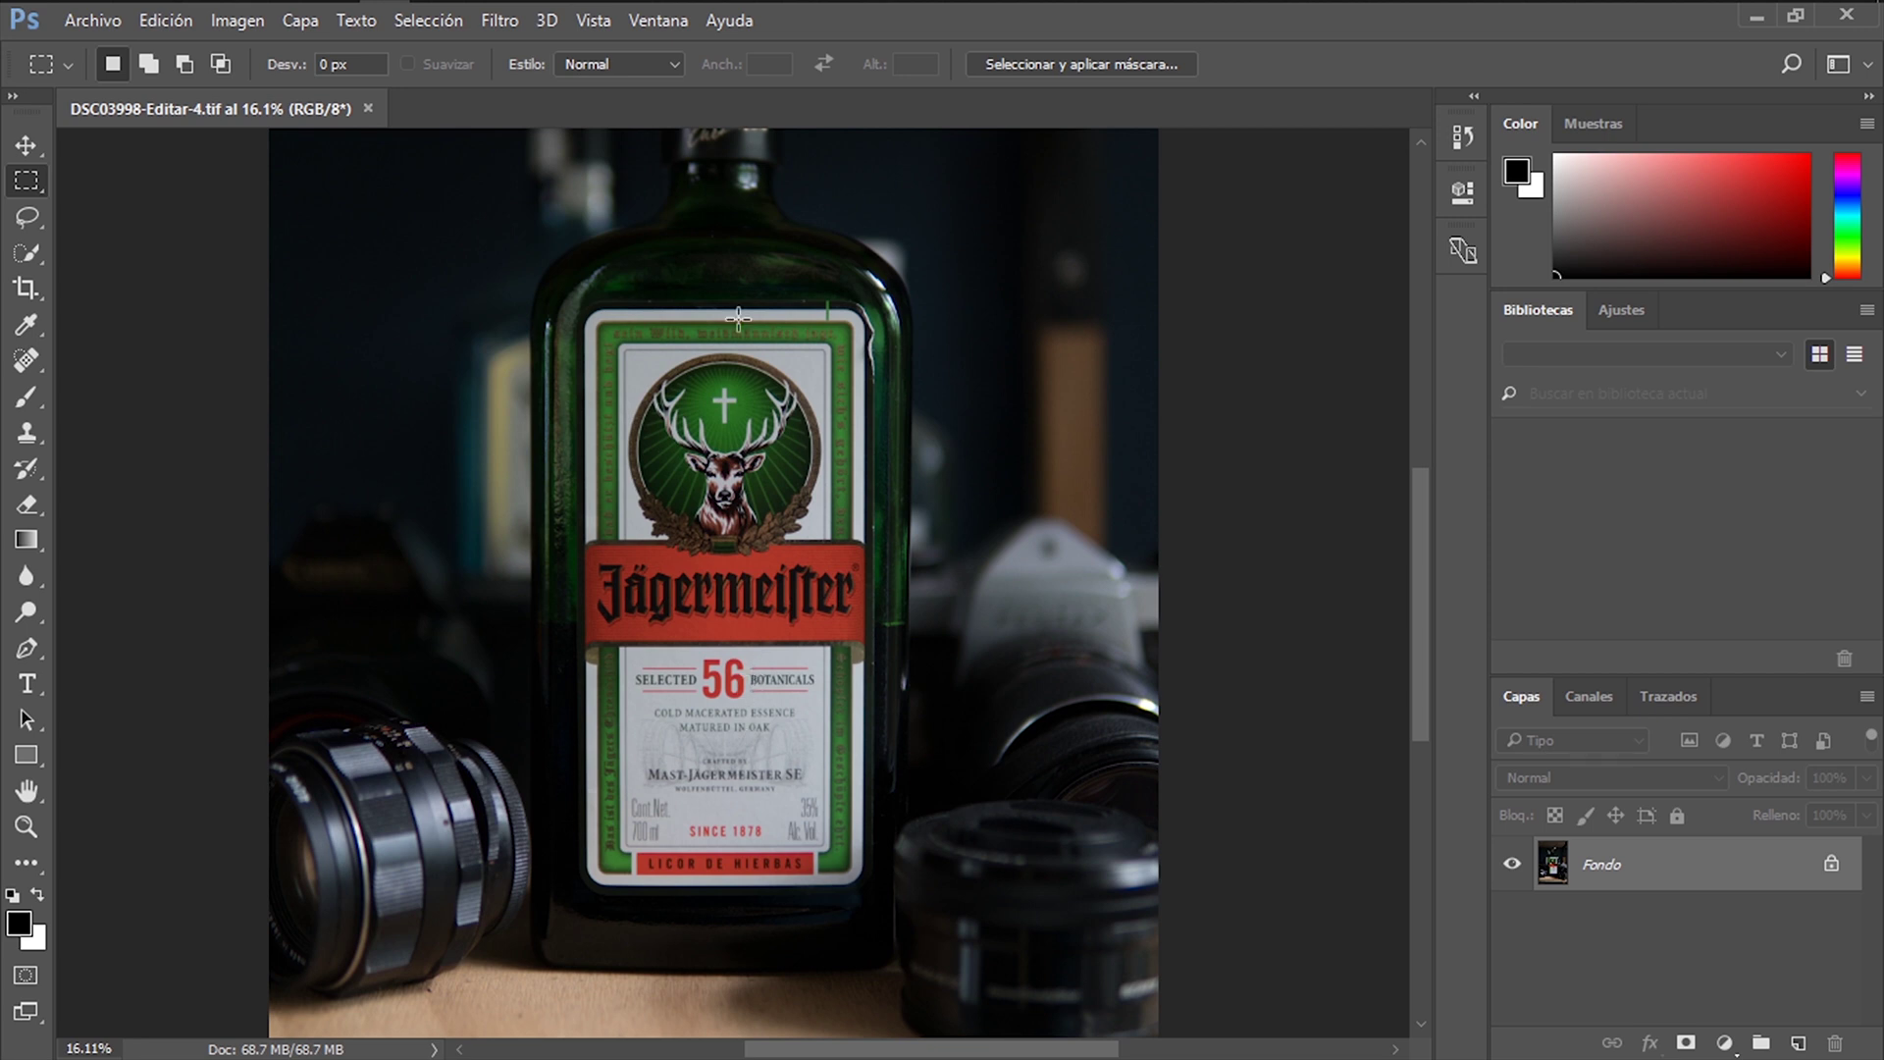
scroll(867, 407, "up", 1)
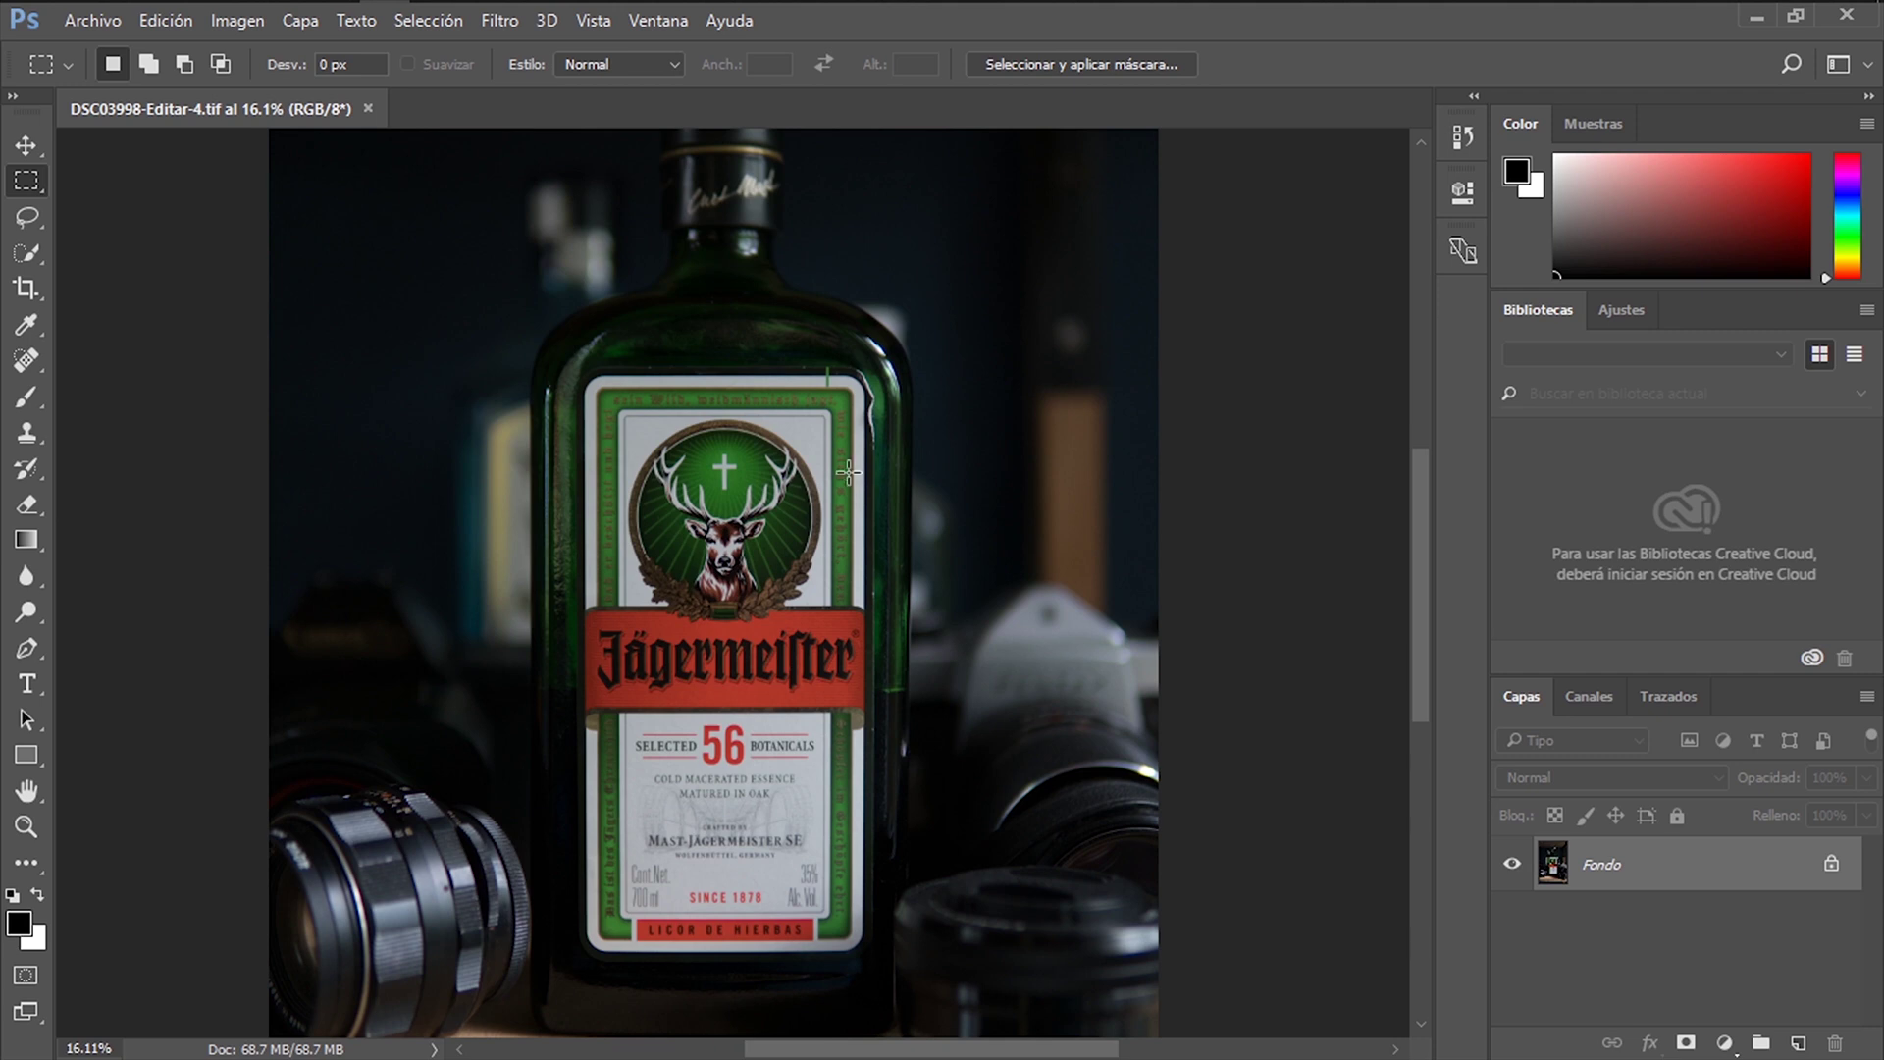
scroll(761, 532, "down", 1)
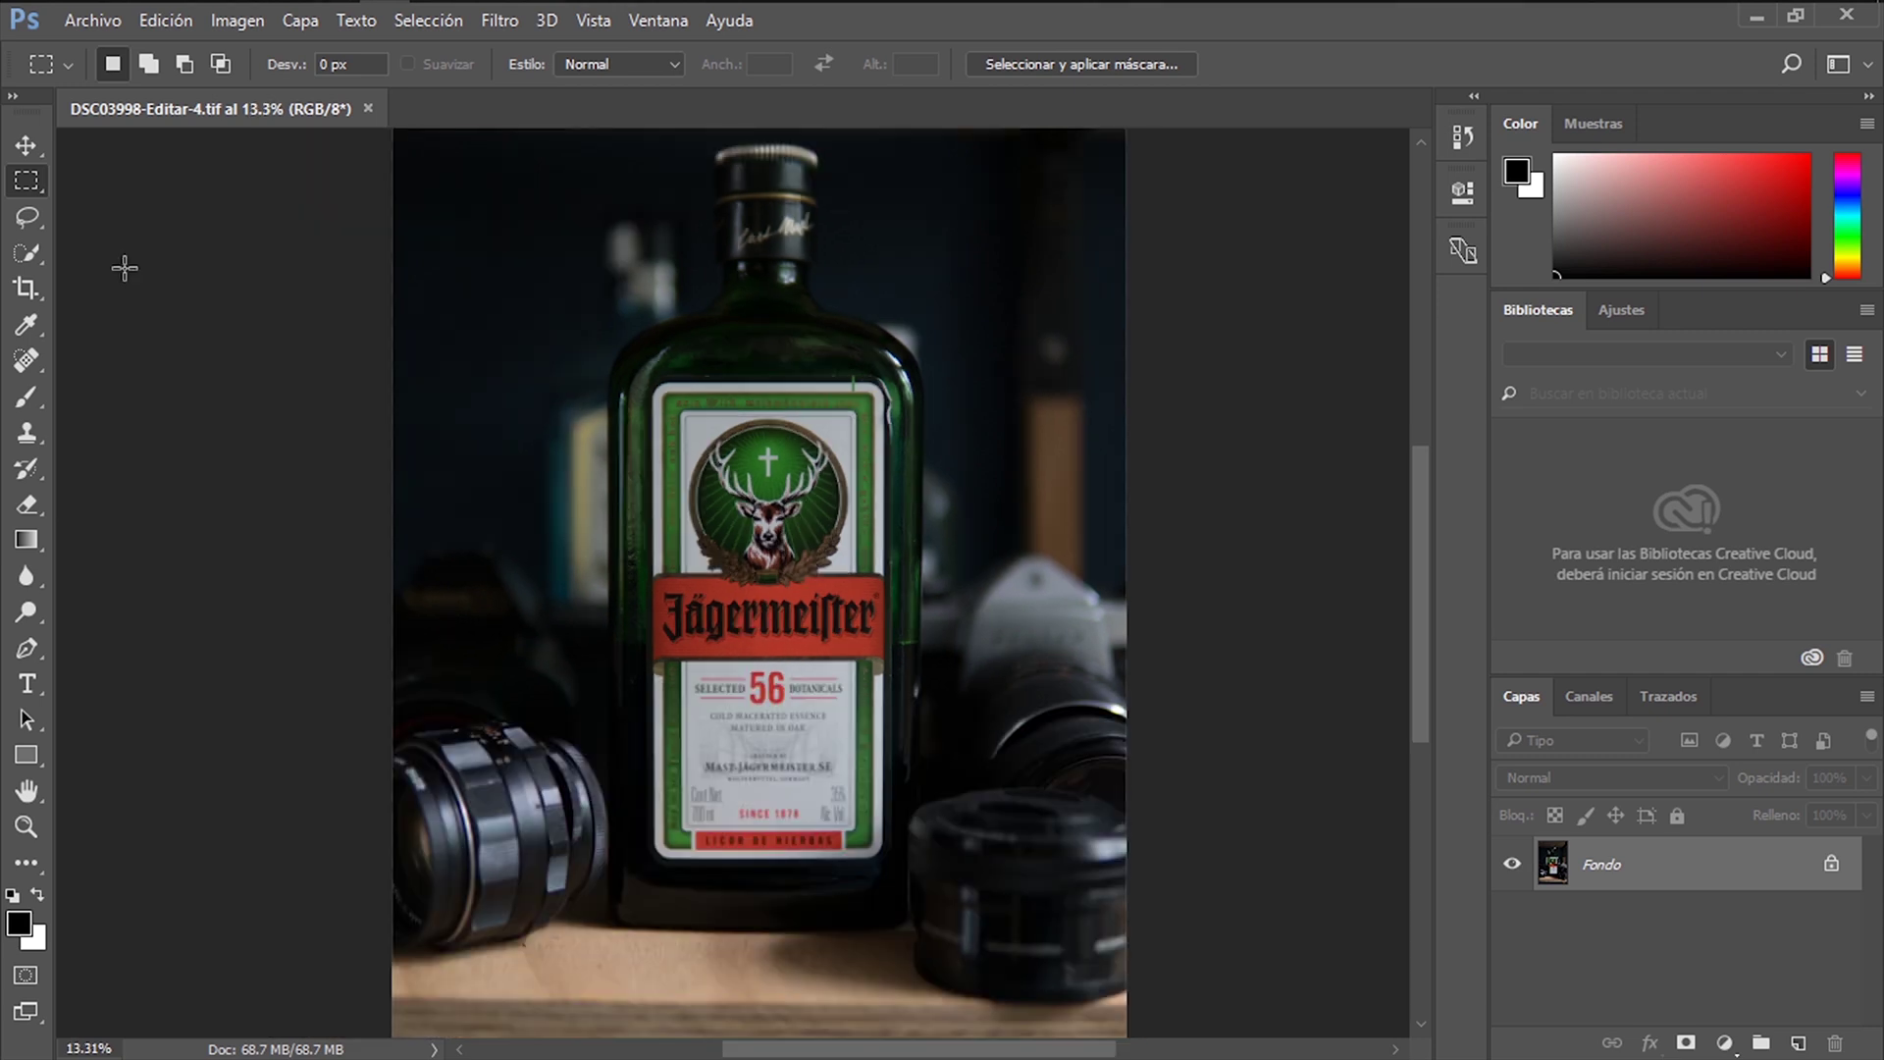
Select the Magnetic Lasso tool and bring up the Fondo layer's context menu.
left_click(29, 229)
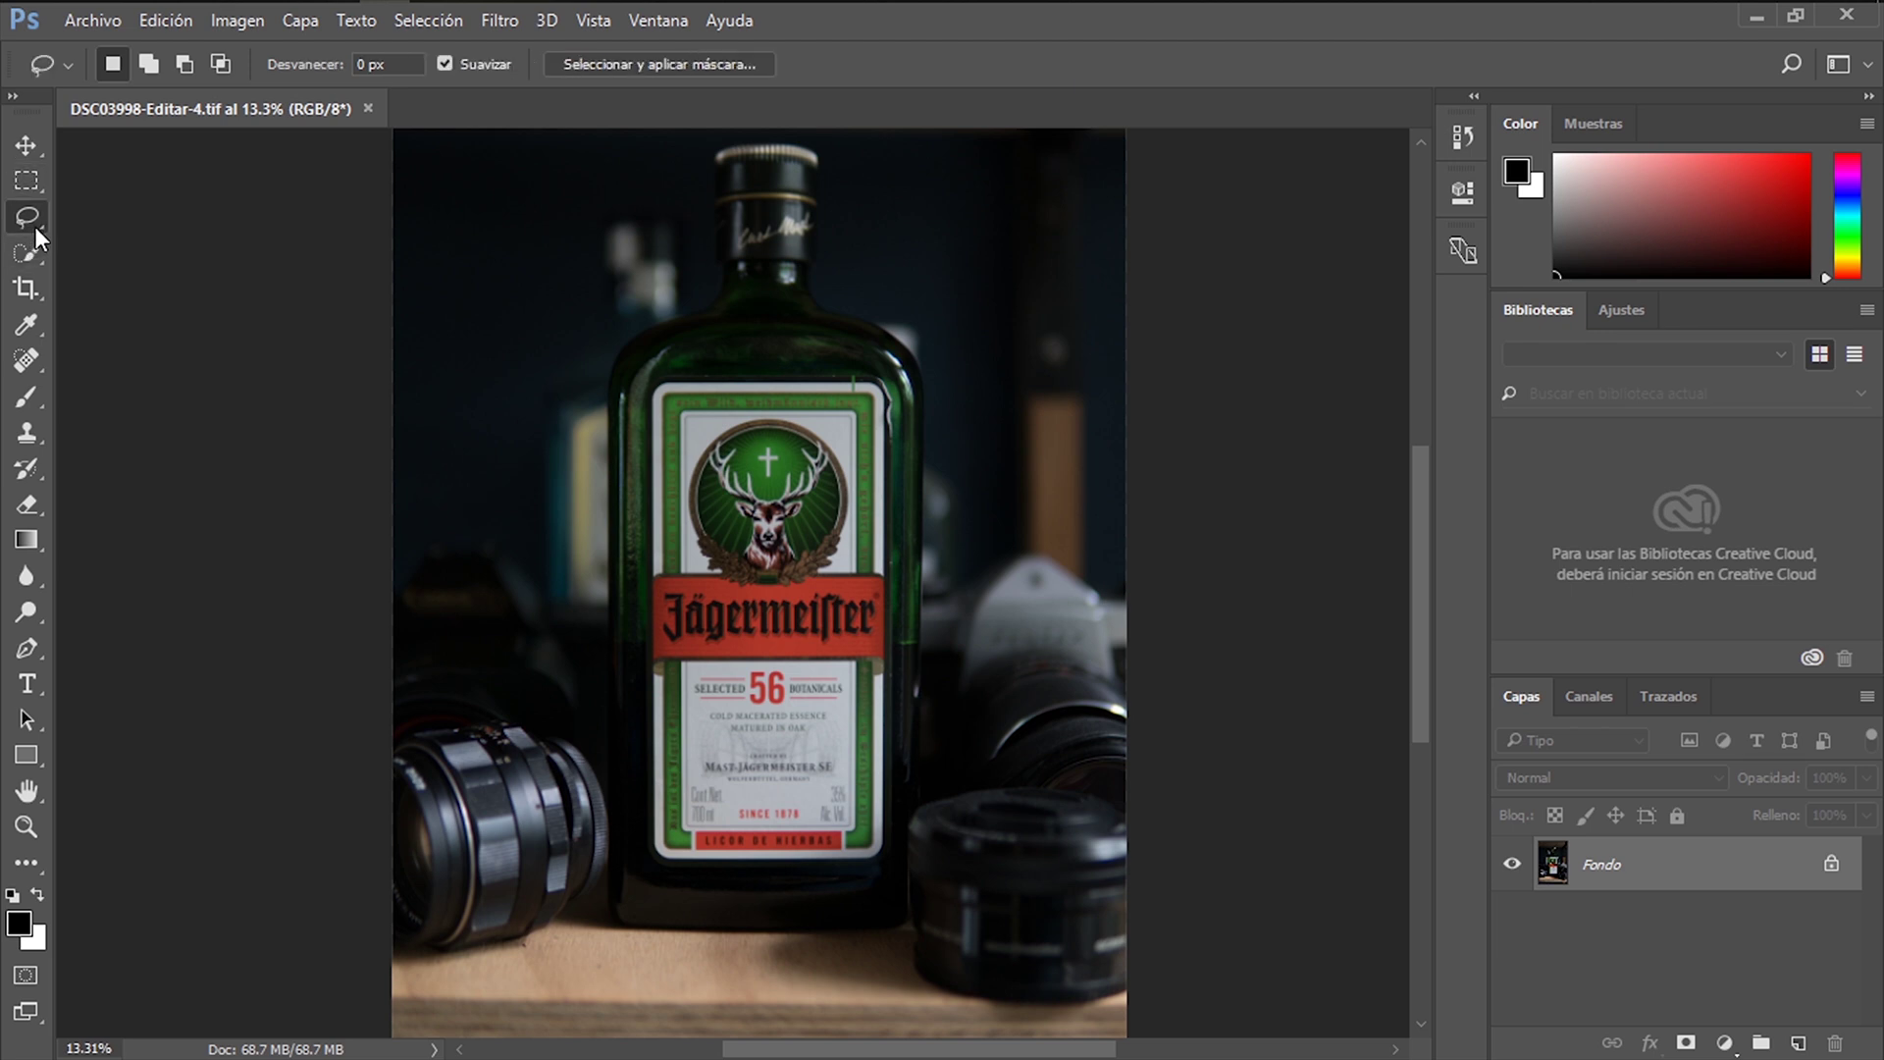
right_click(30, 220)
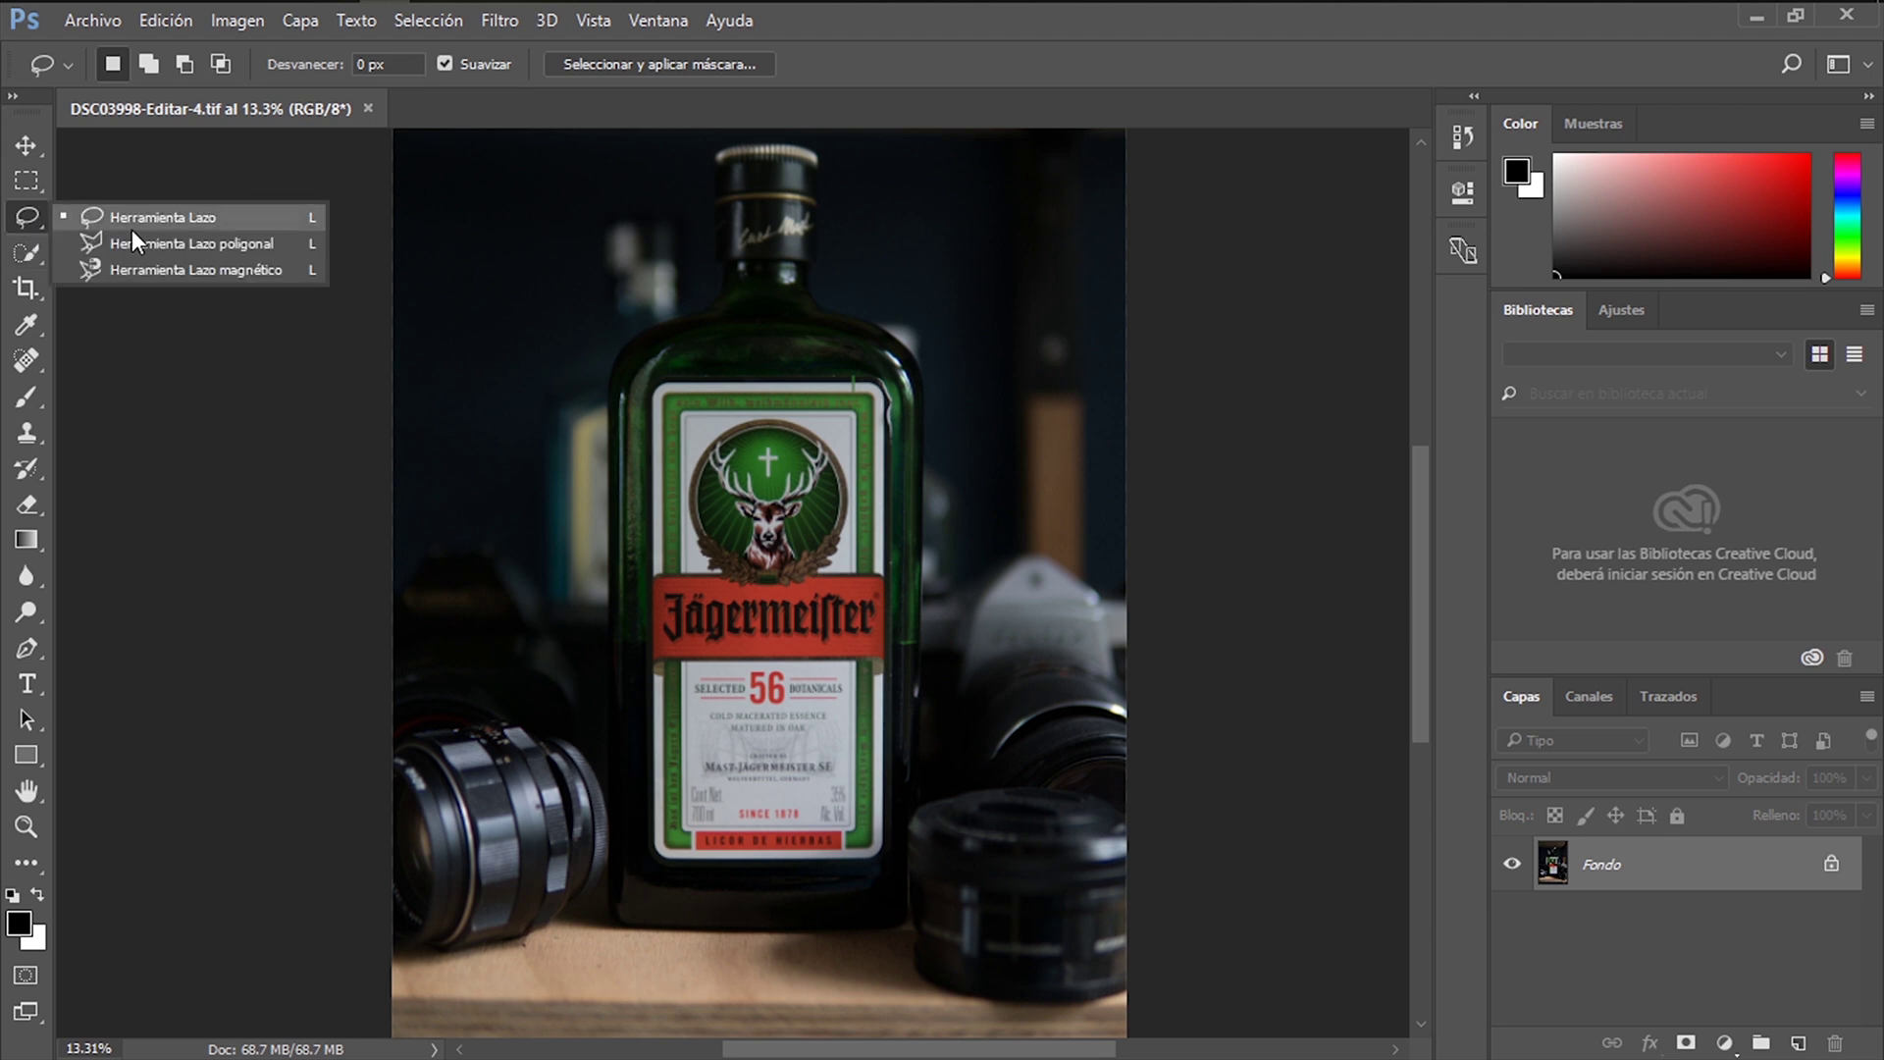
left_click(130, 269)
right_click(1618, 851)
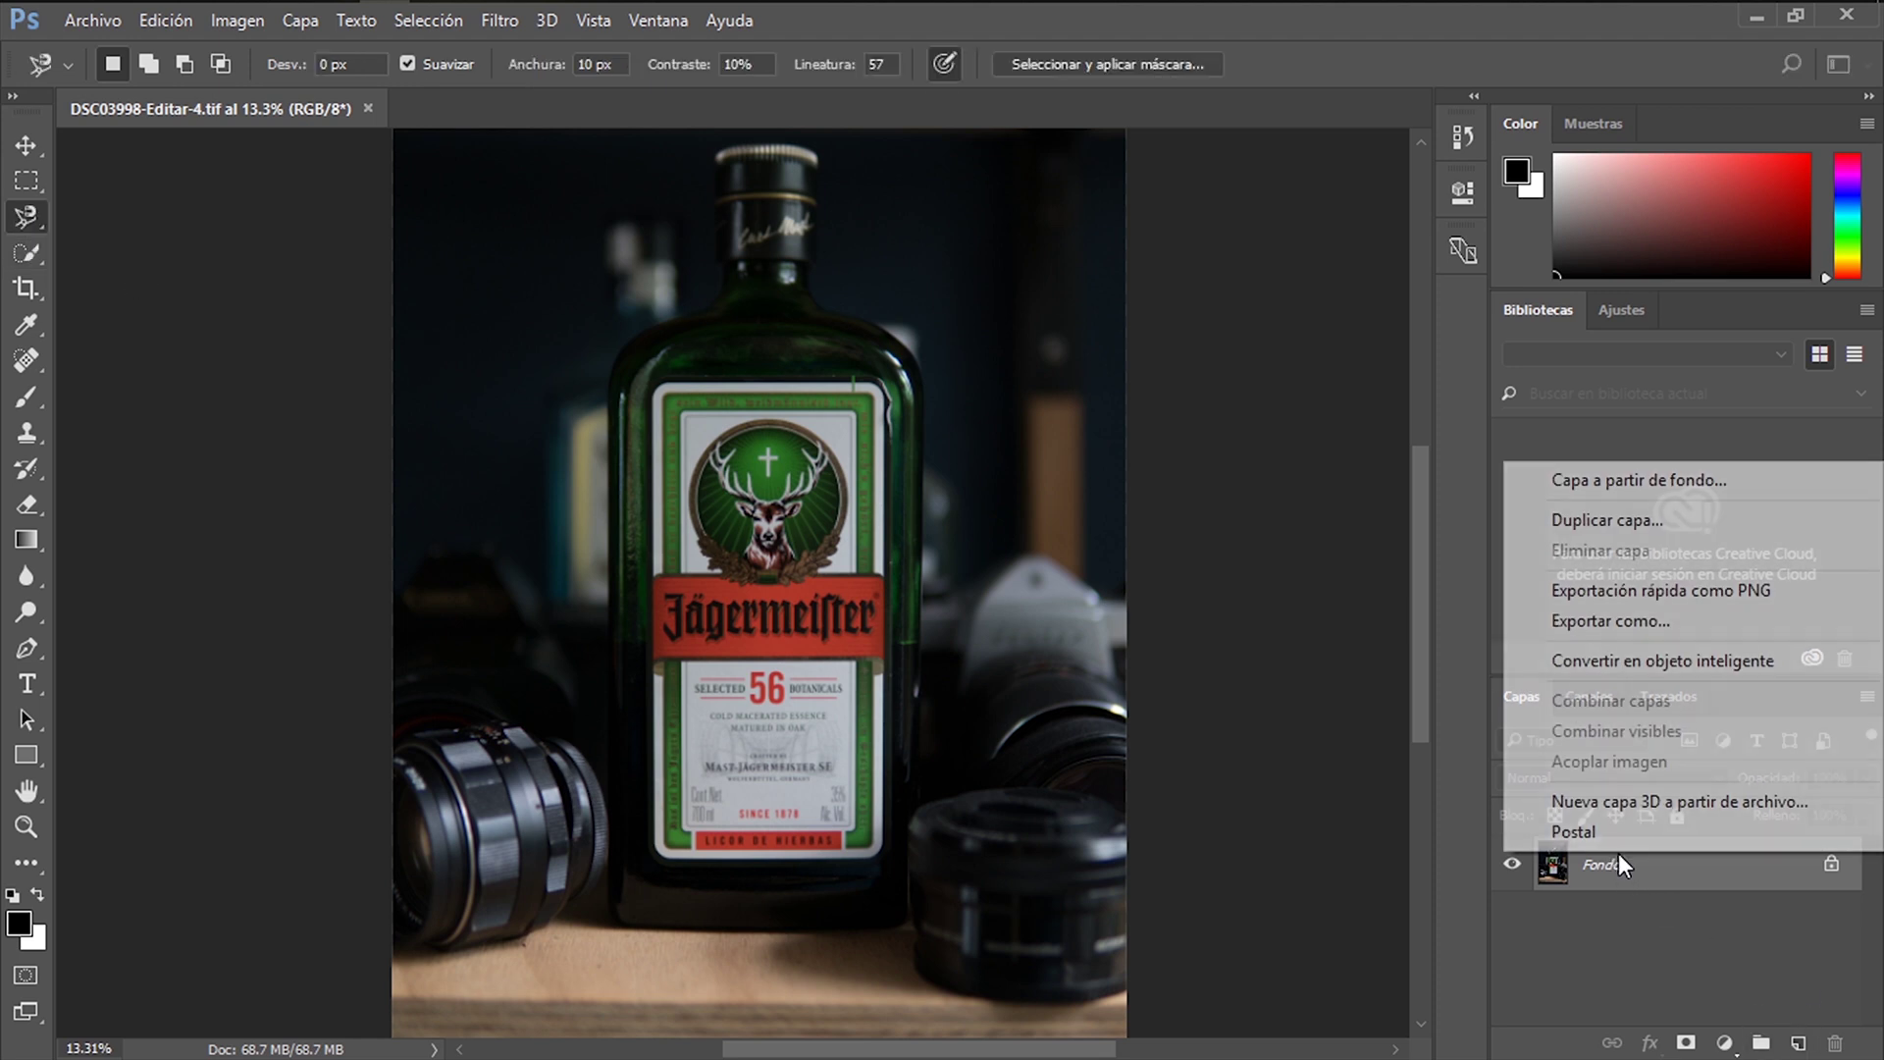
Duplicate the Fondo layer into Fondo copia and hide the original Fondo.
left_click(1629, 518)
key("Return")
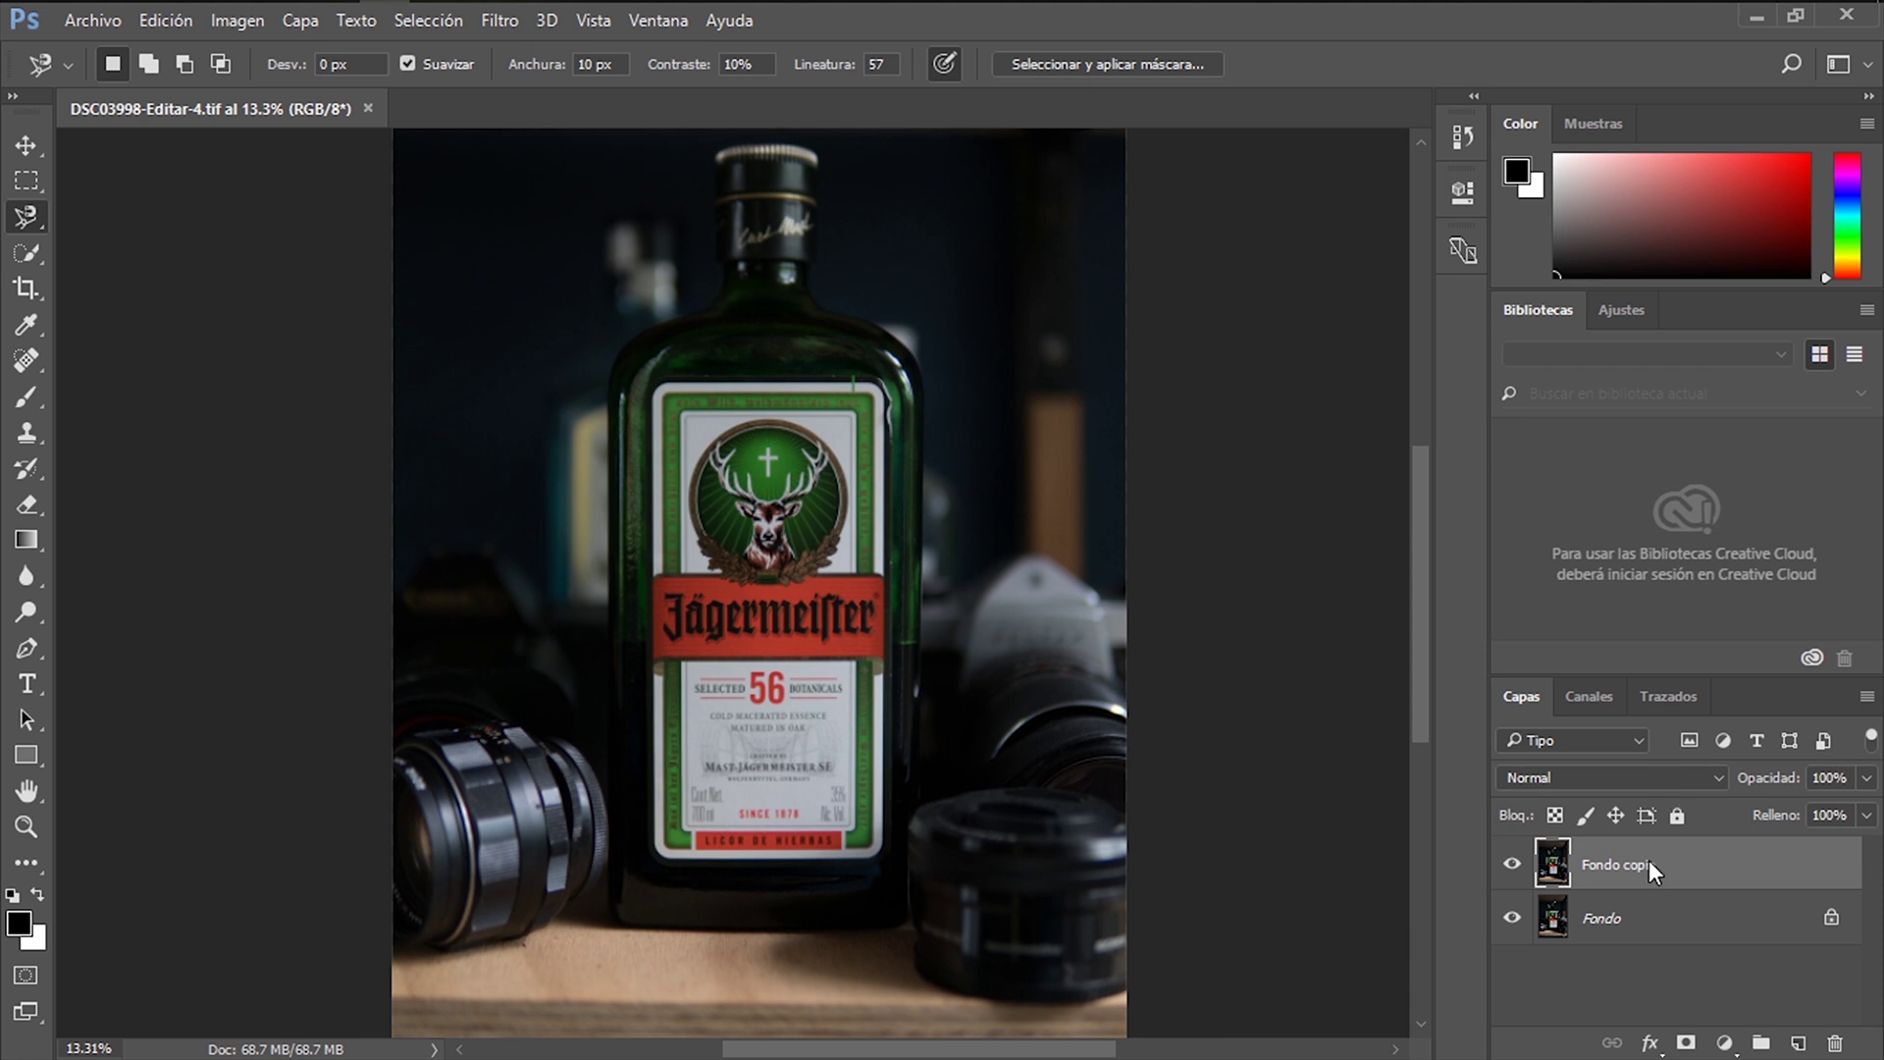
left_click(1512, 918)
Trace the whole bottle label with the Magnetic Lasso and close the selection.
scroll(839, 431, "up", 3)
scroll(559, 427, "up", 2)
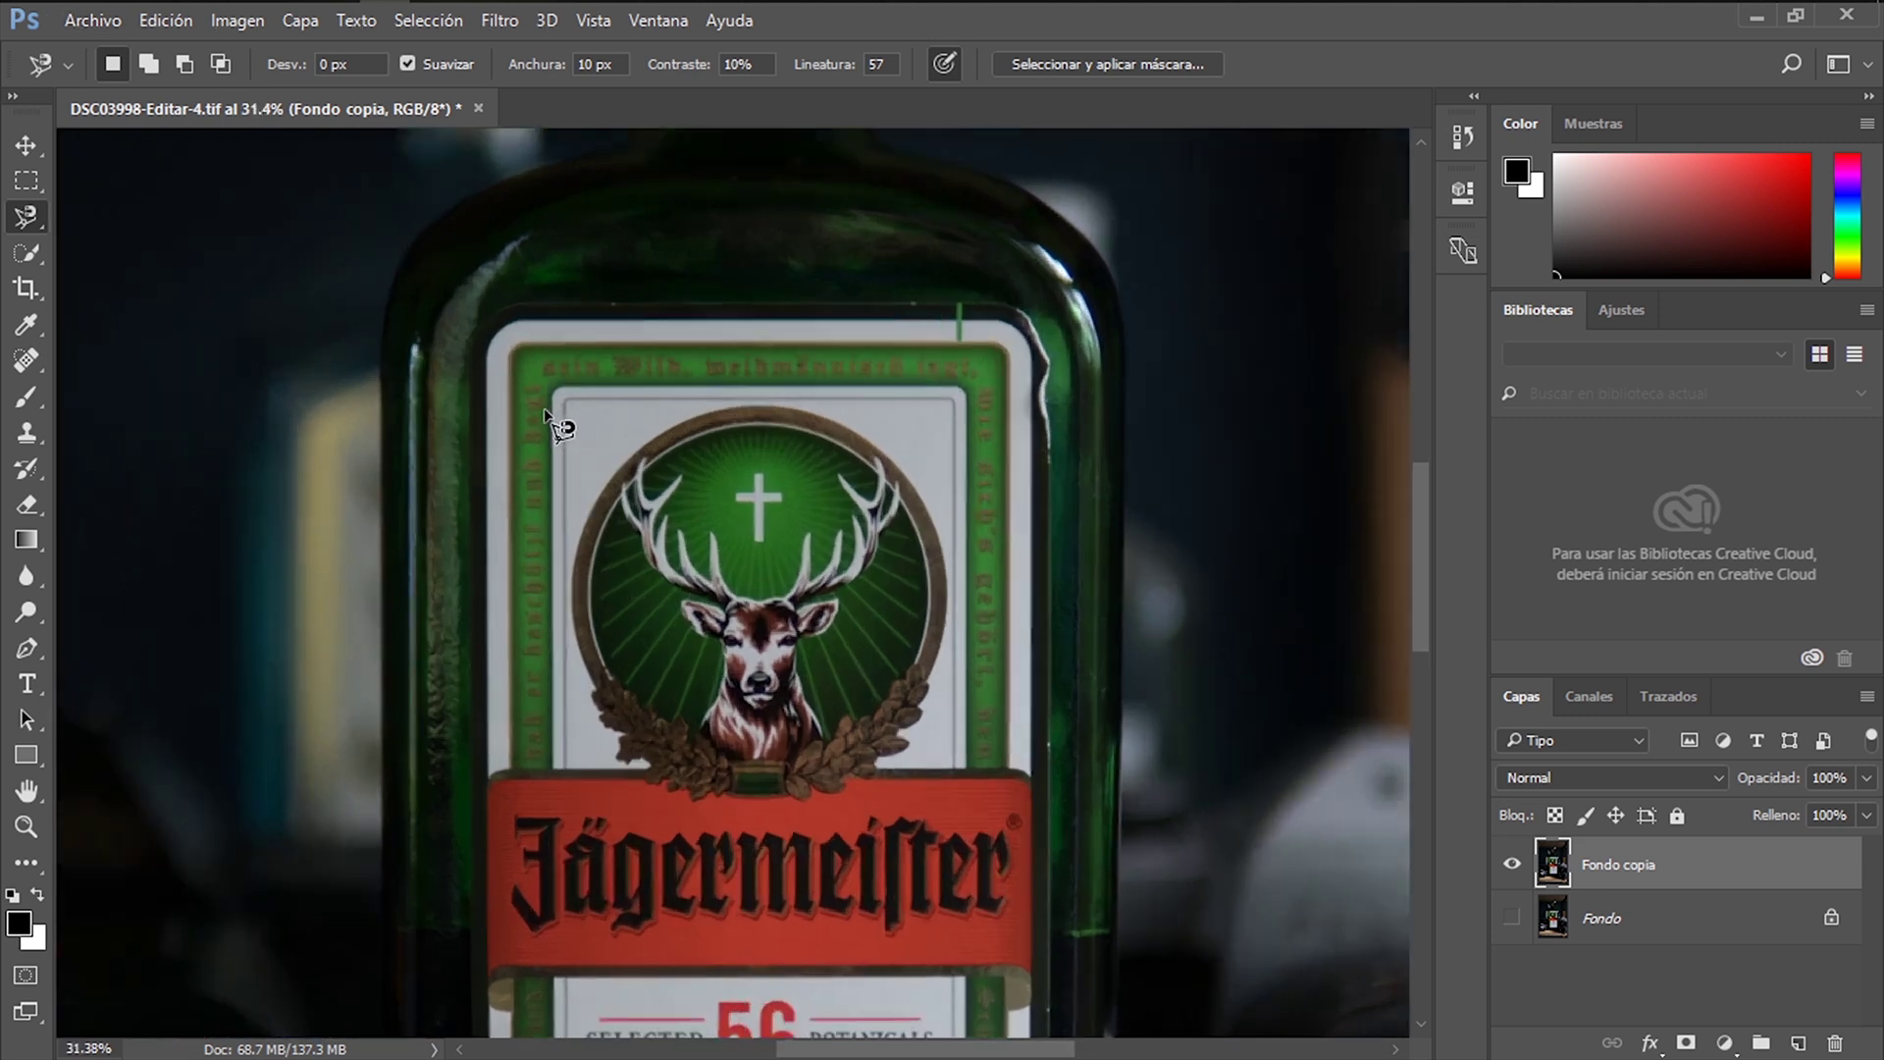
scroll(560, 427, "up", 1)
left_click(1143, 363)
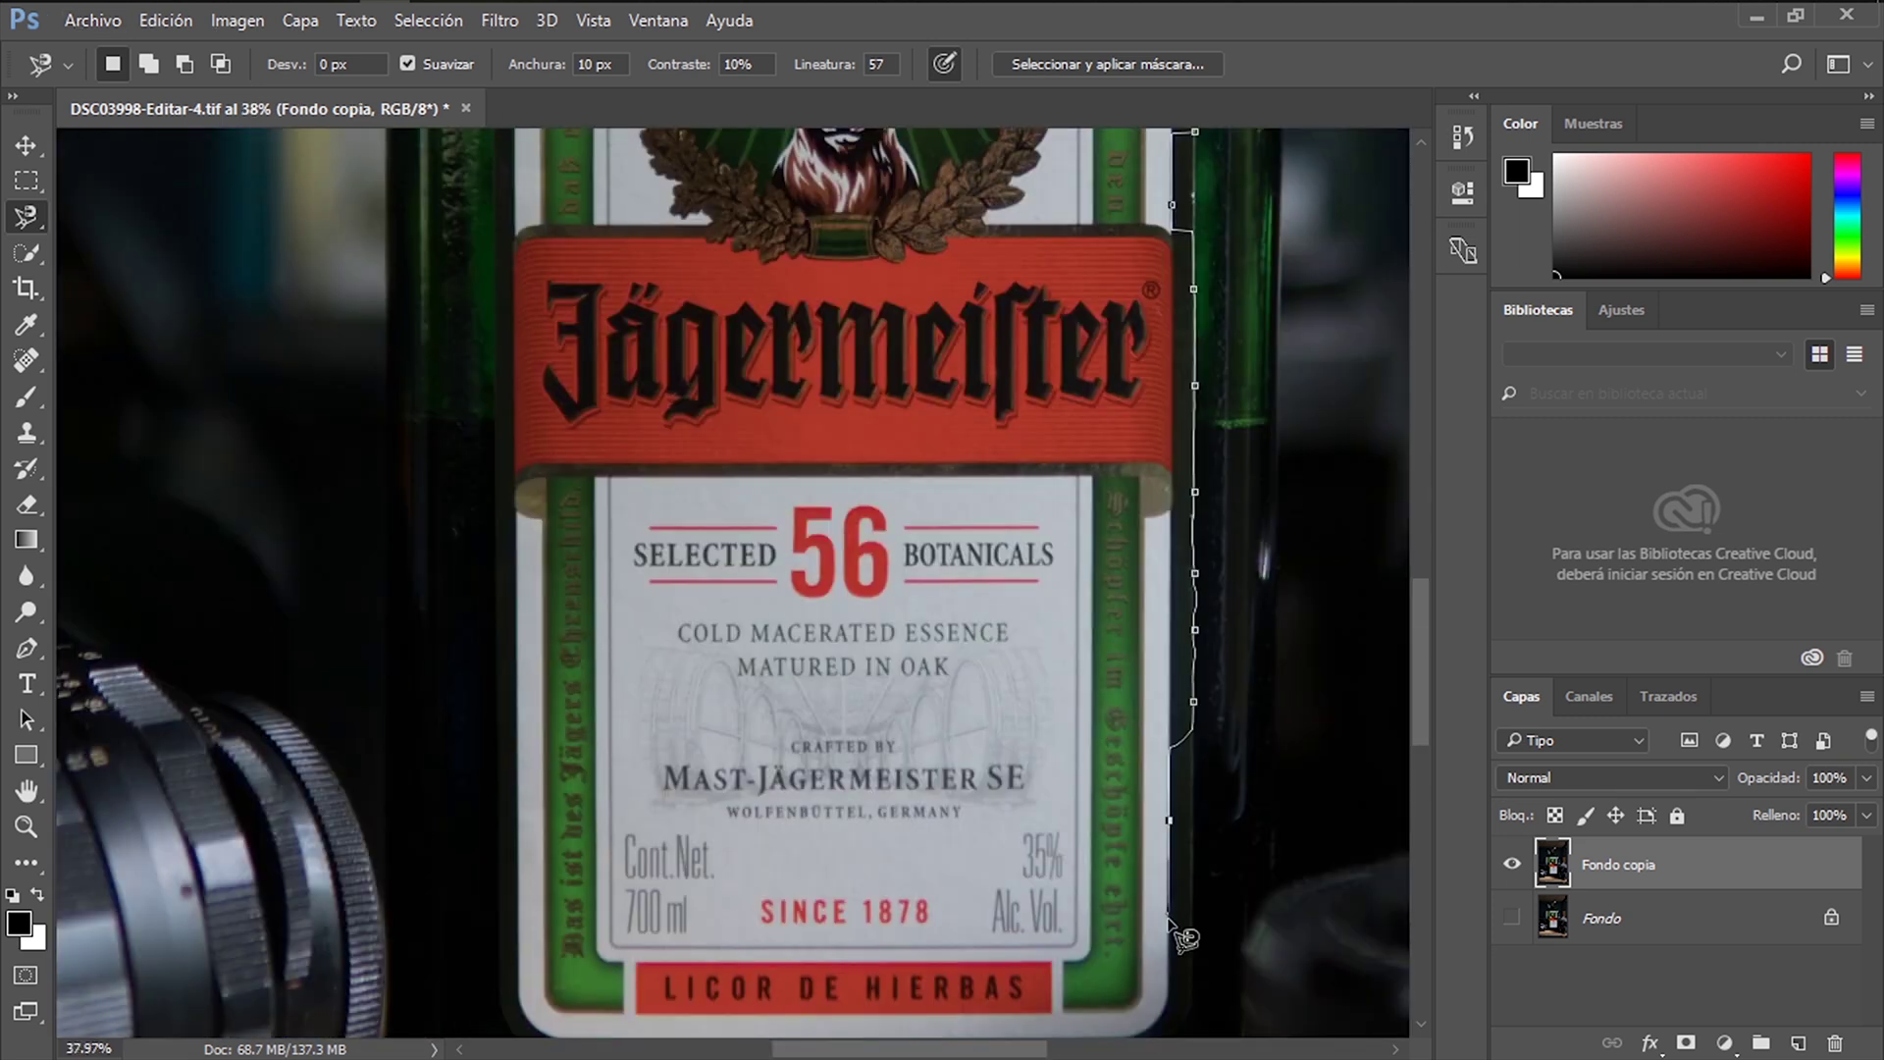
scroll(1184, 937, "down", 2)
key("shift+l")
scroll(1185, 883, "up", 5)
scroll(1184, 883, "down", 3)
scroll(1217, 515, "up", 5)
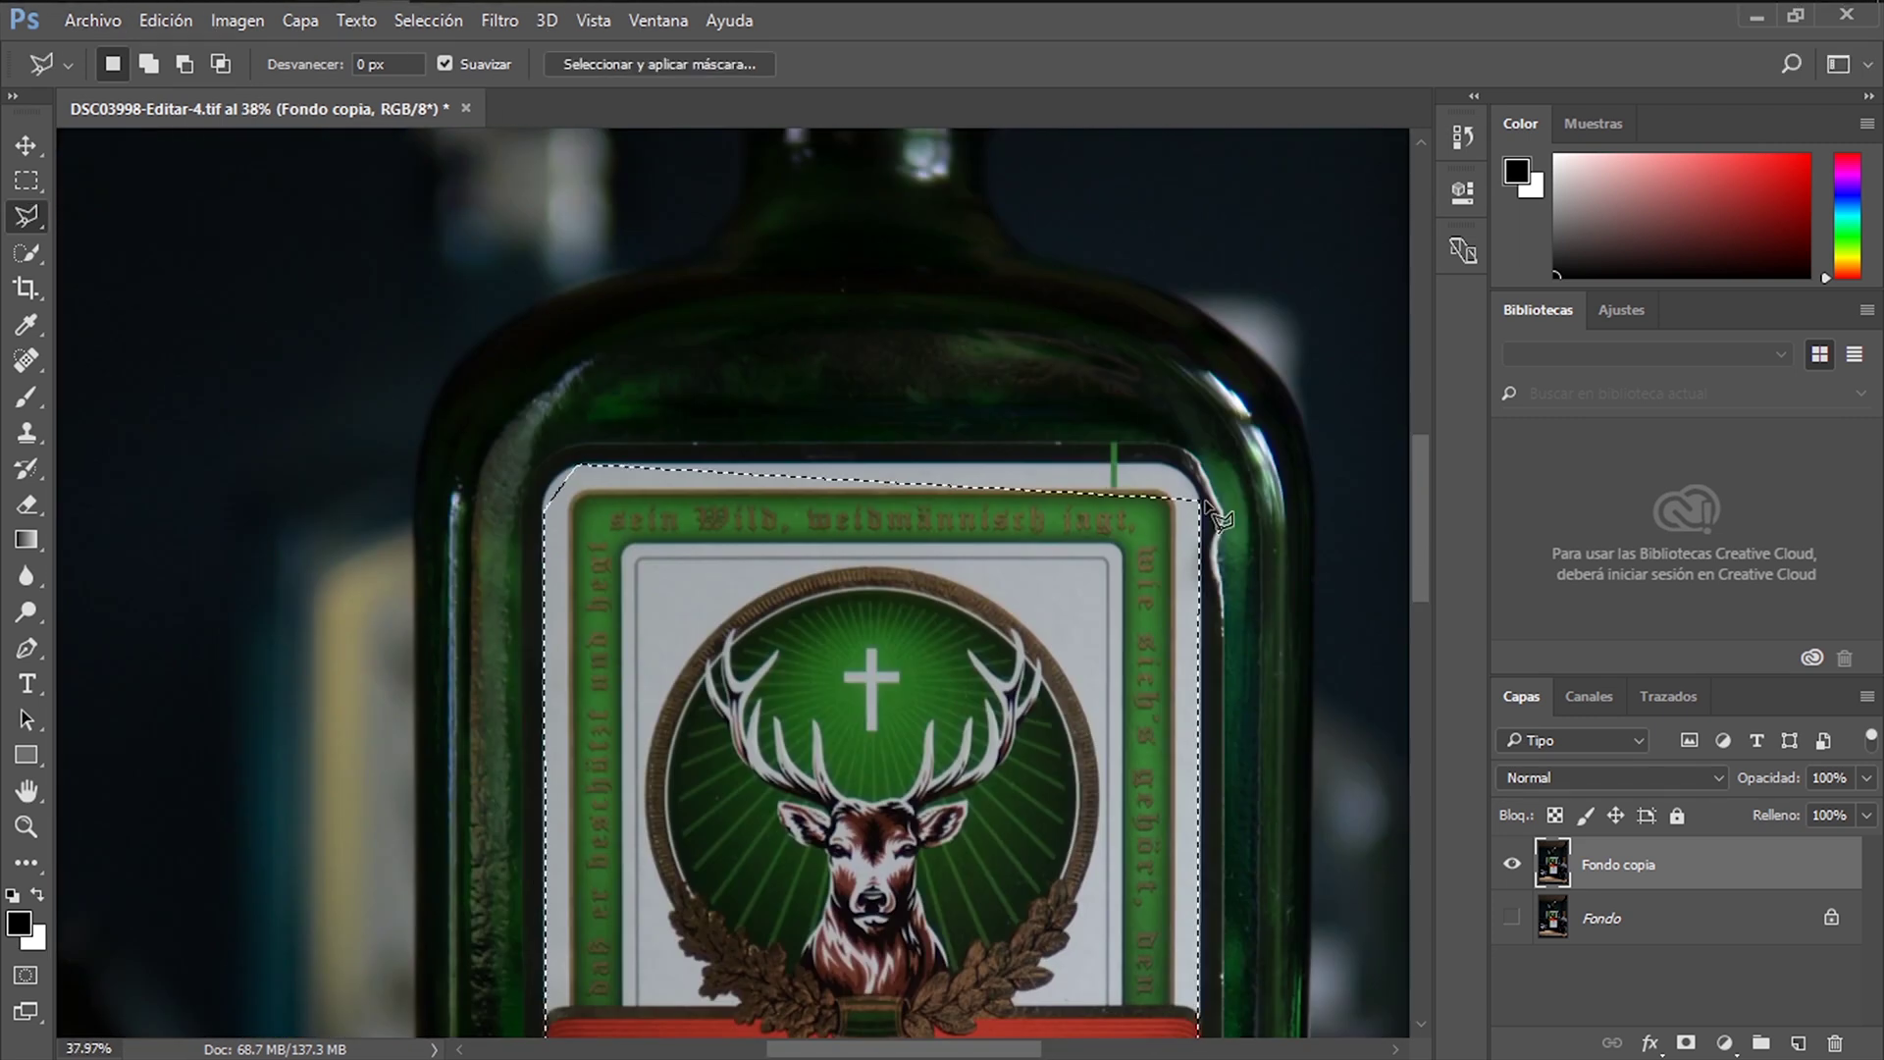
key("shift+l")
left_click(589, 484)
scroll(1192, 486, "down", 5)
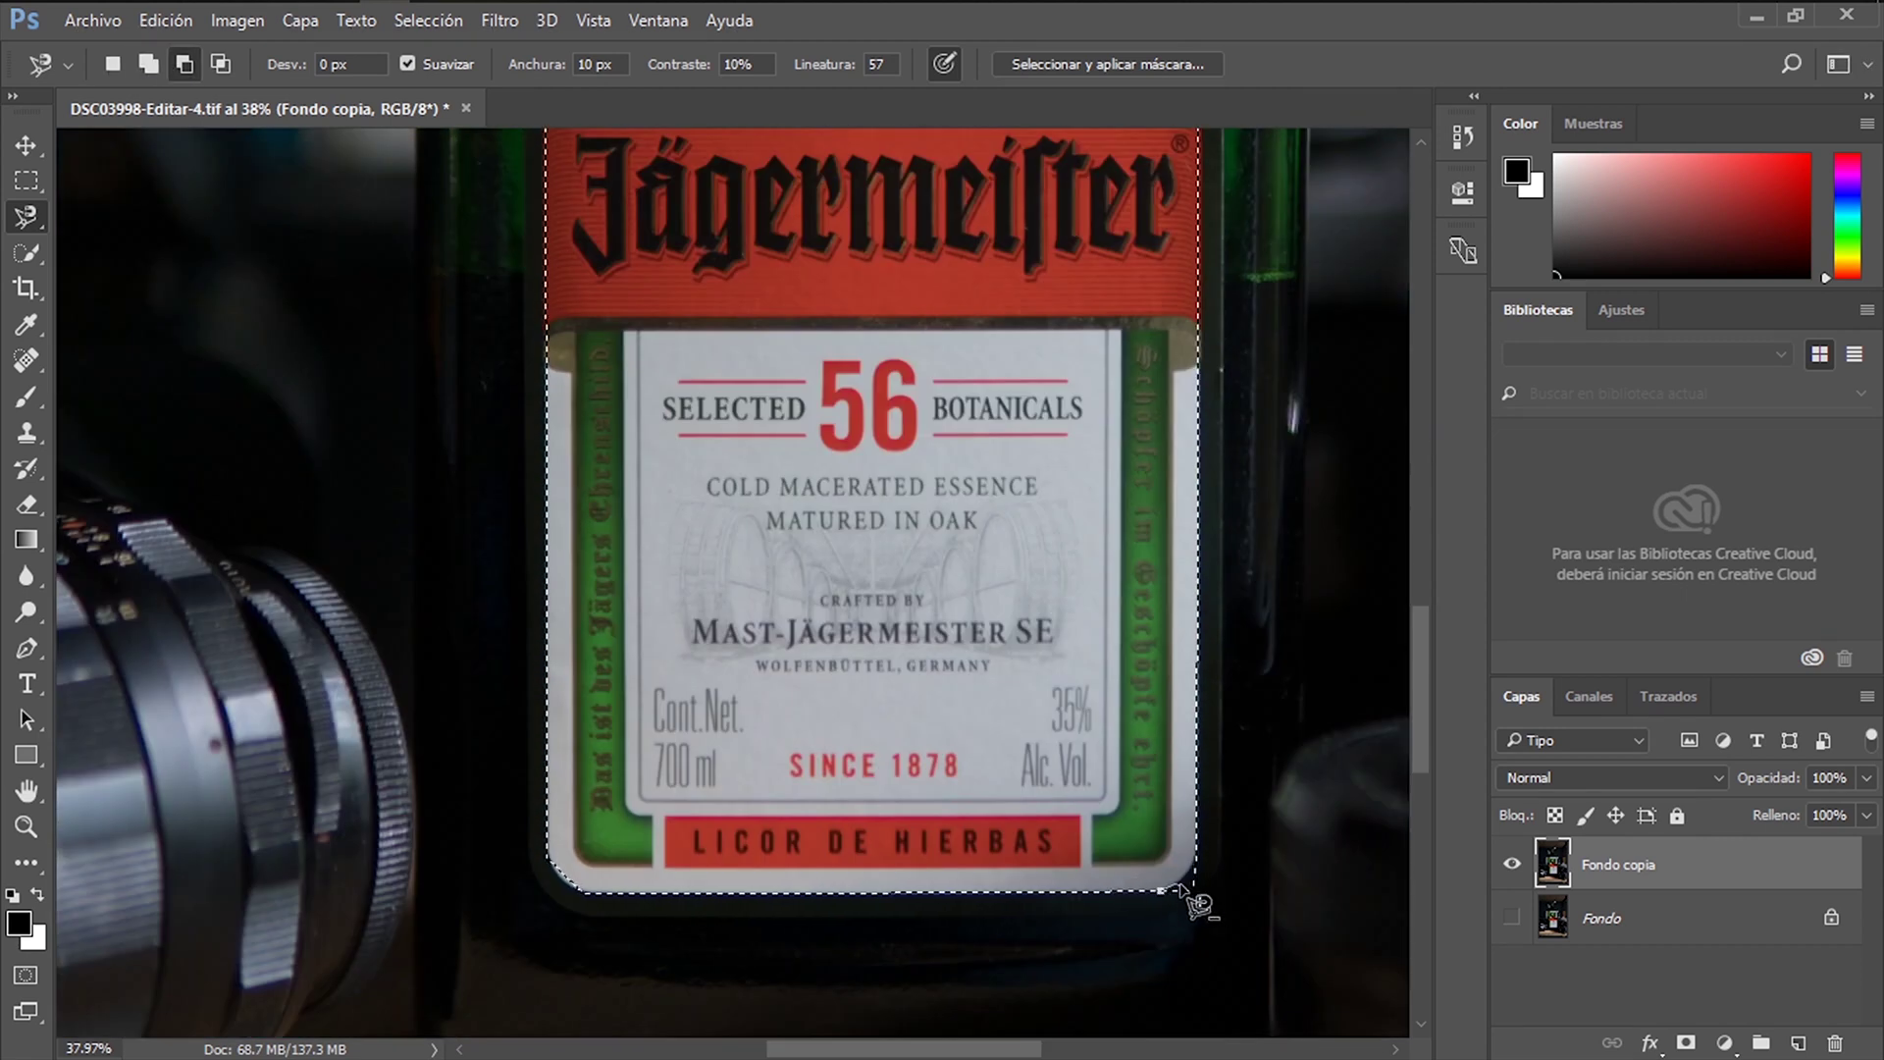
double_click(1182, 891)
key("ctrl+0")
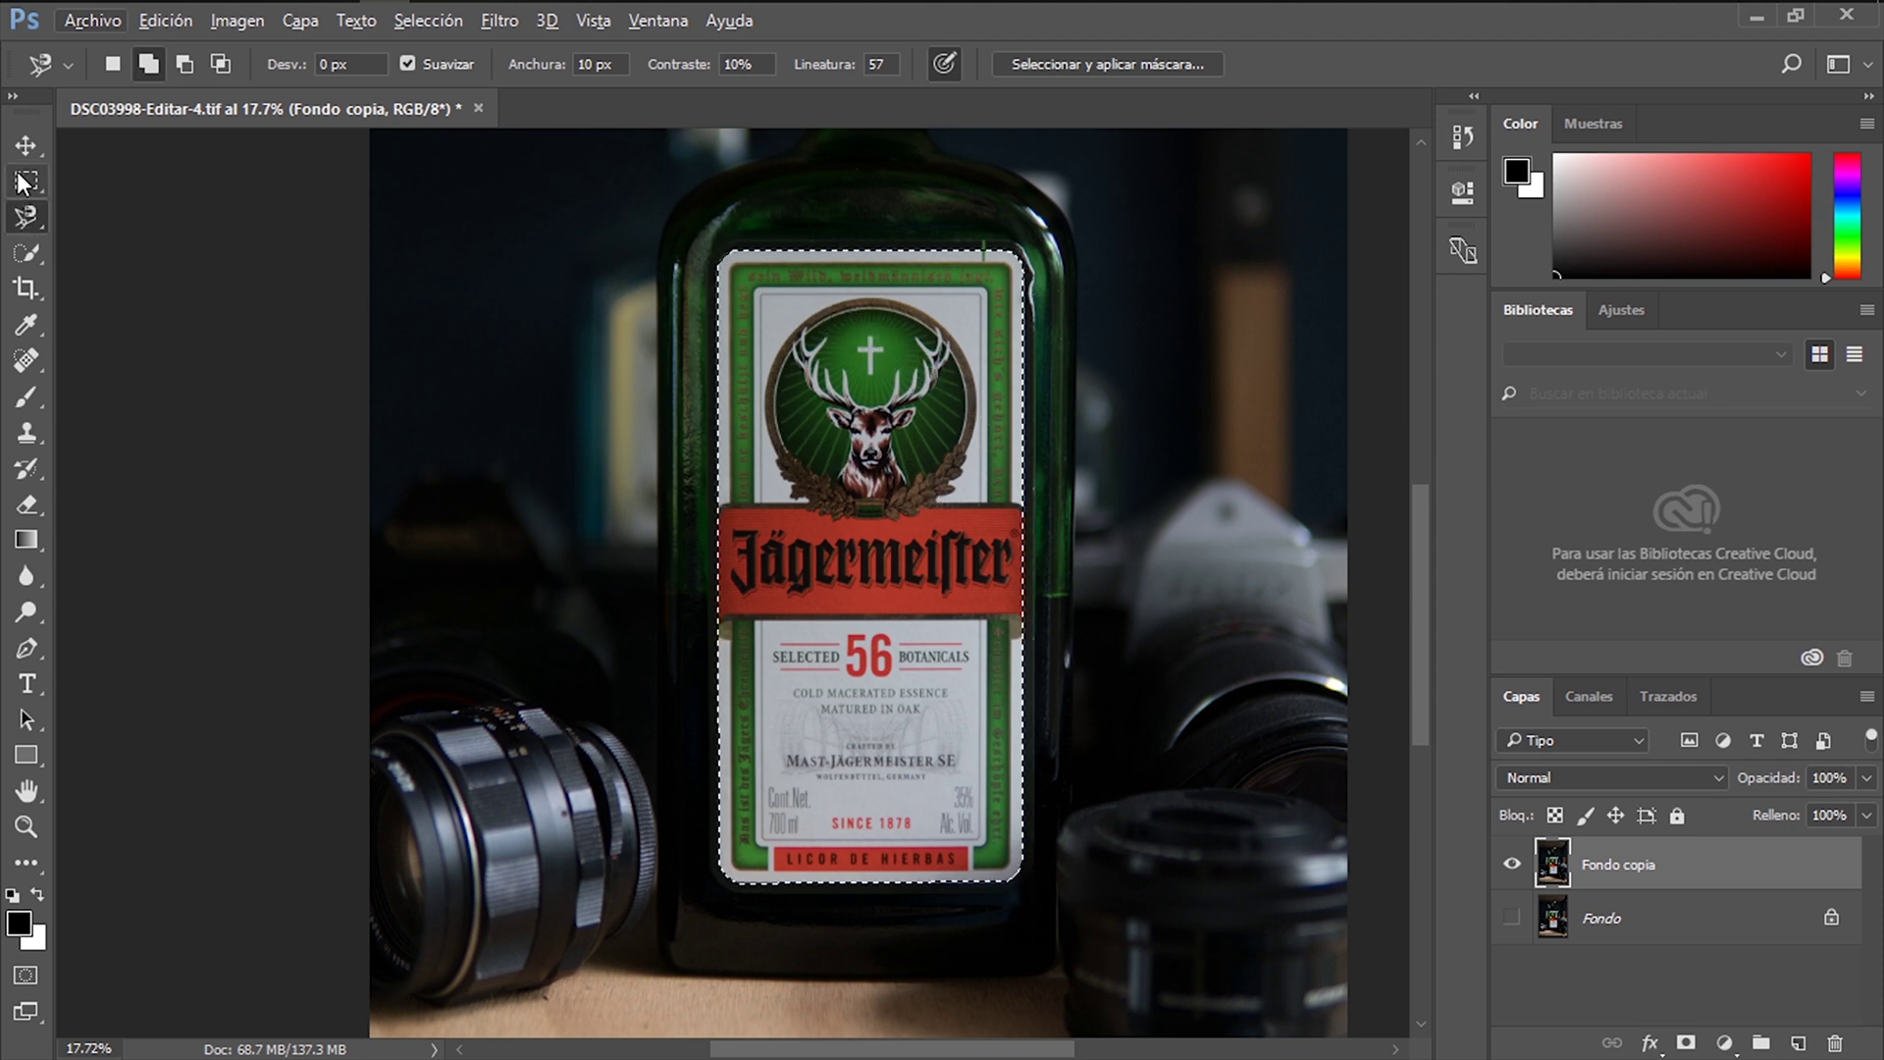
Subtract the round stag emblem from the label selection.
scroll(877, 320, "up", 4)
left_click(716, 343, "alt")
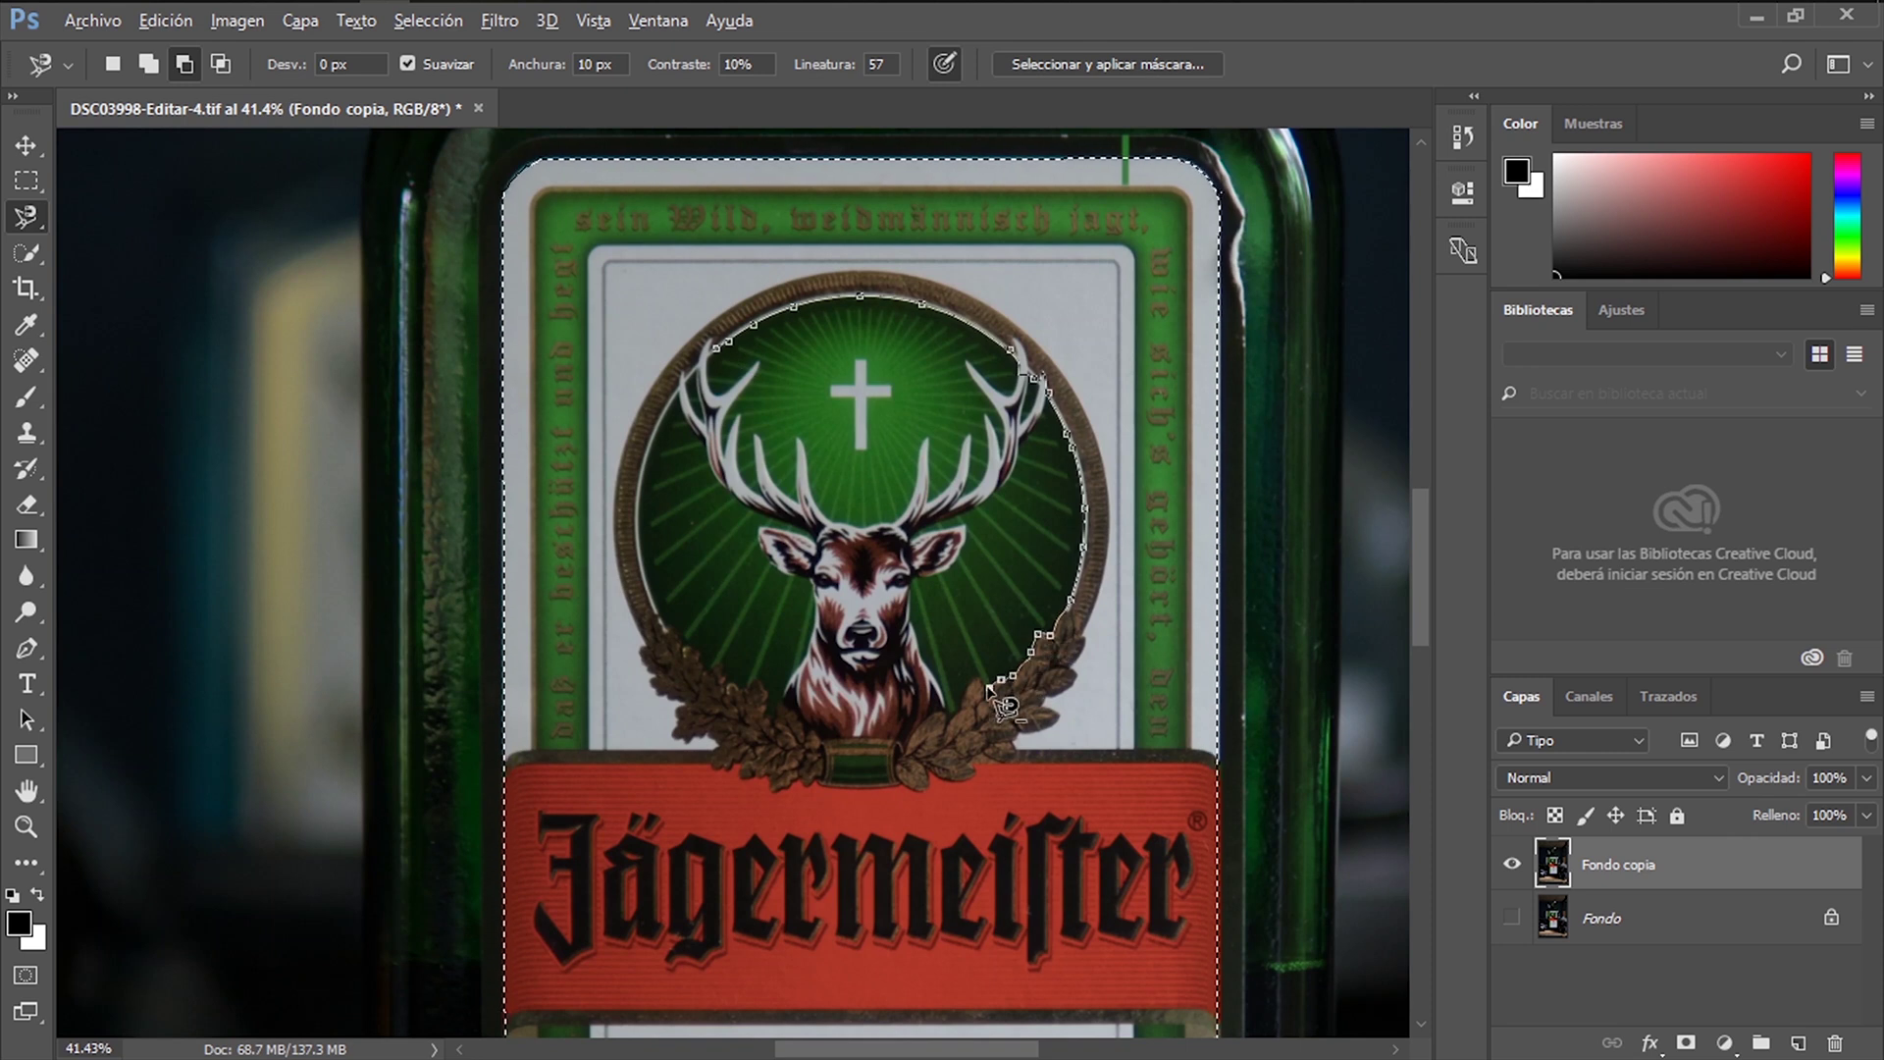
double_click(751, 687)
left_click(705, 355, "alt")
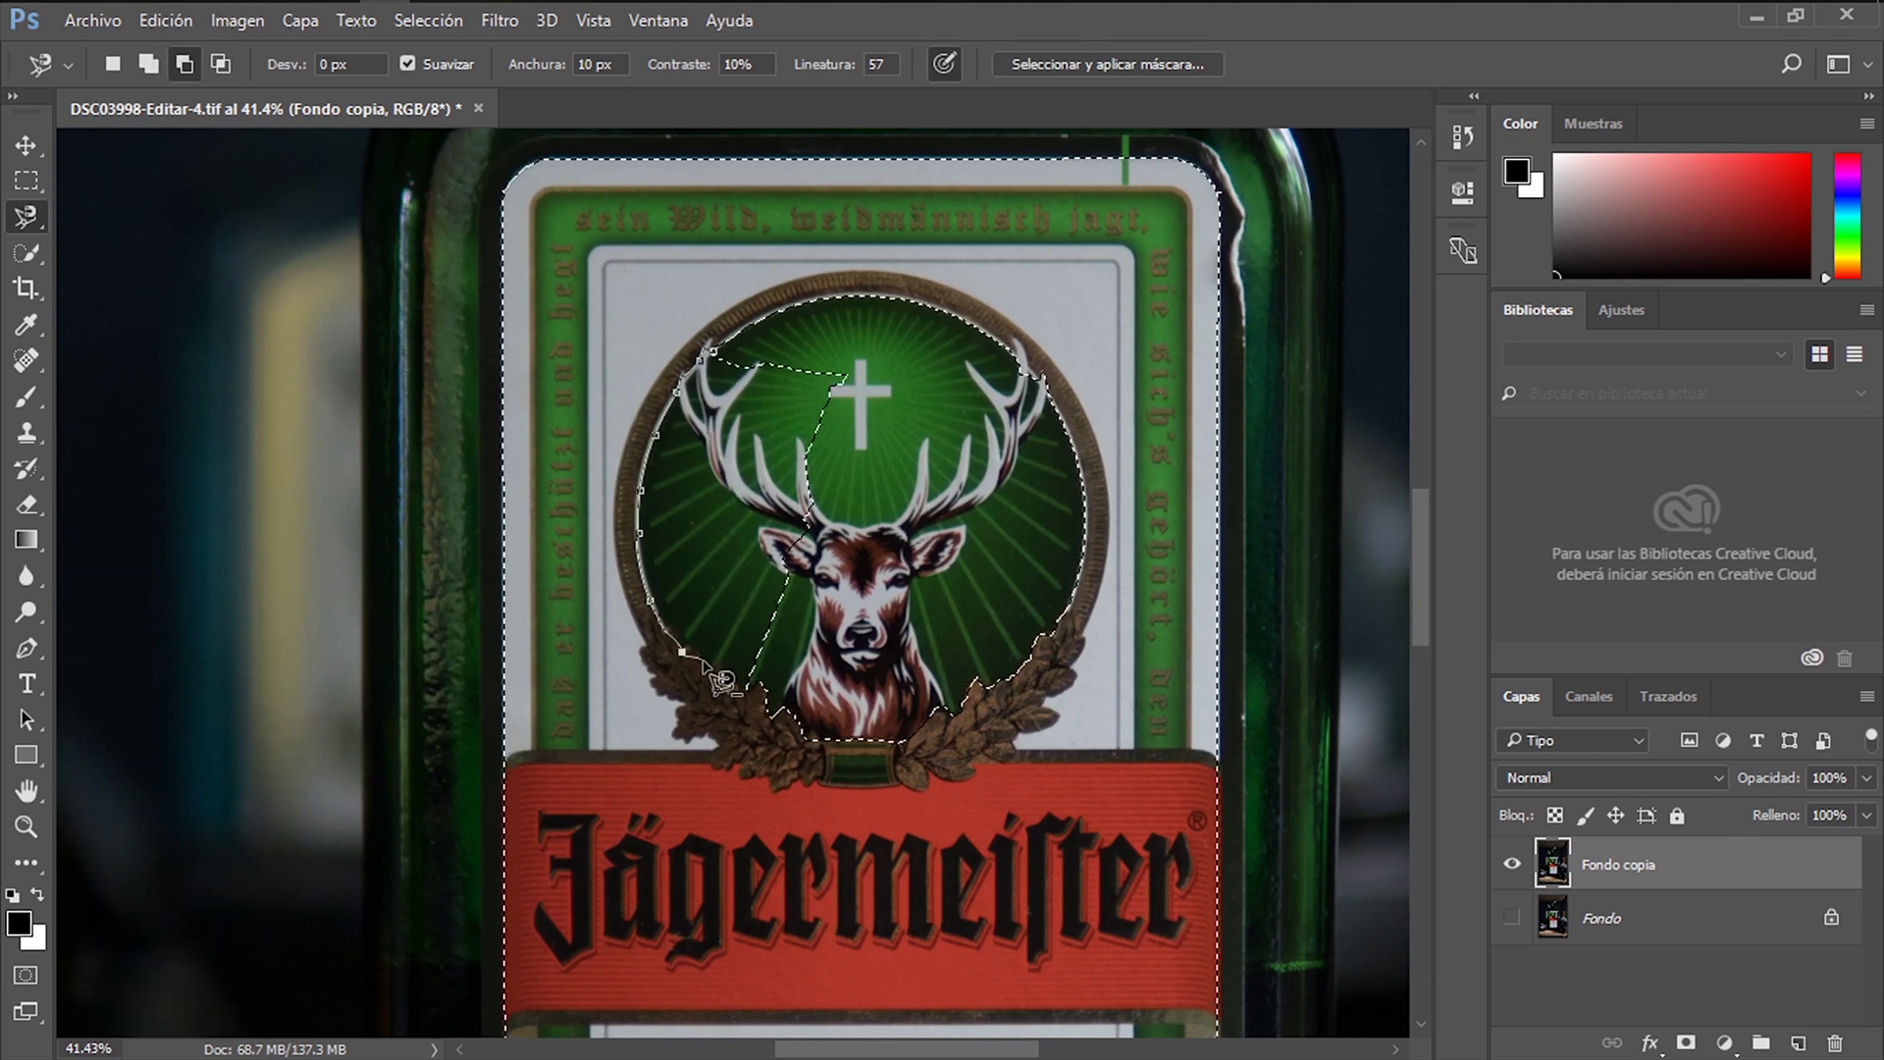
double_click(673, 651)
scroll(1164, 577, "down", 4)
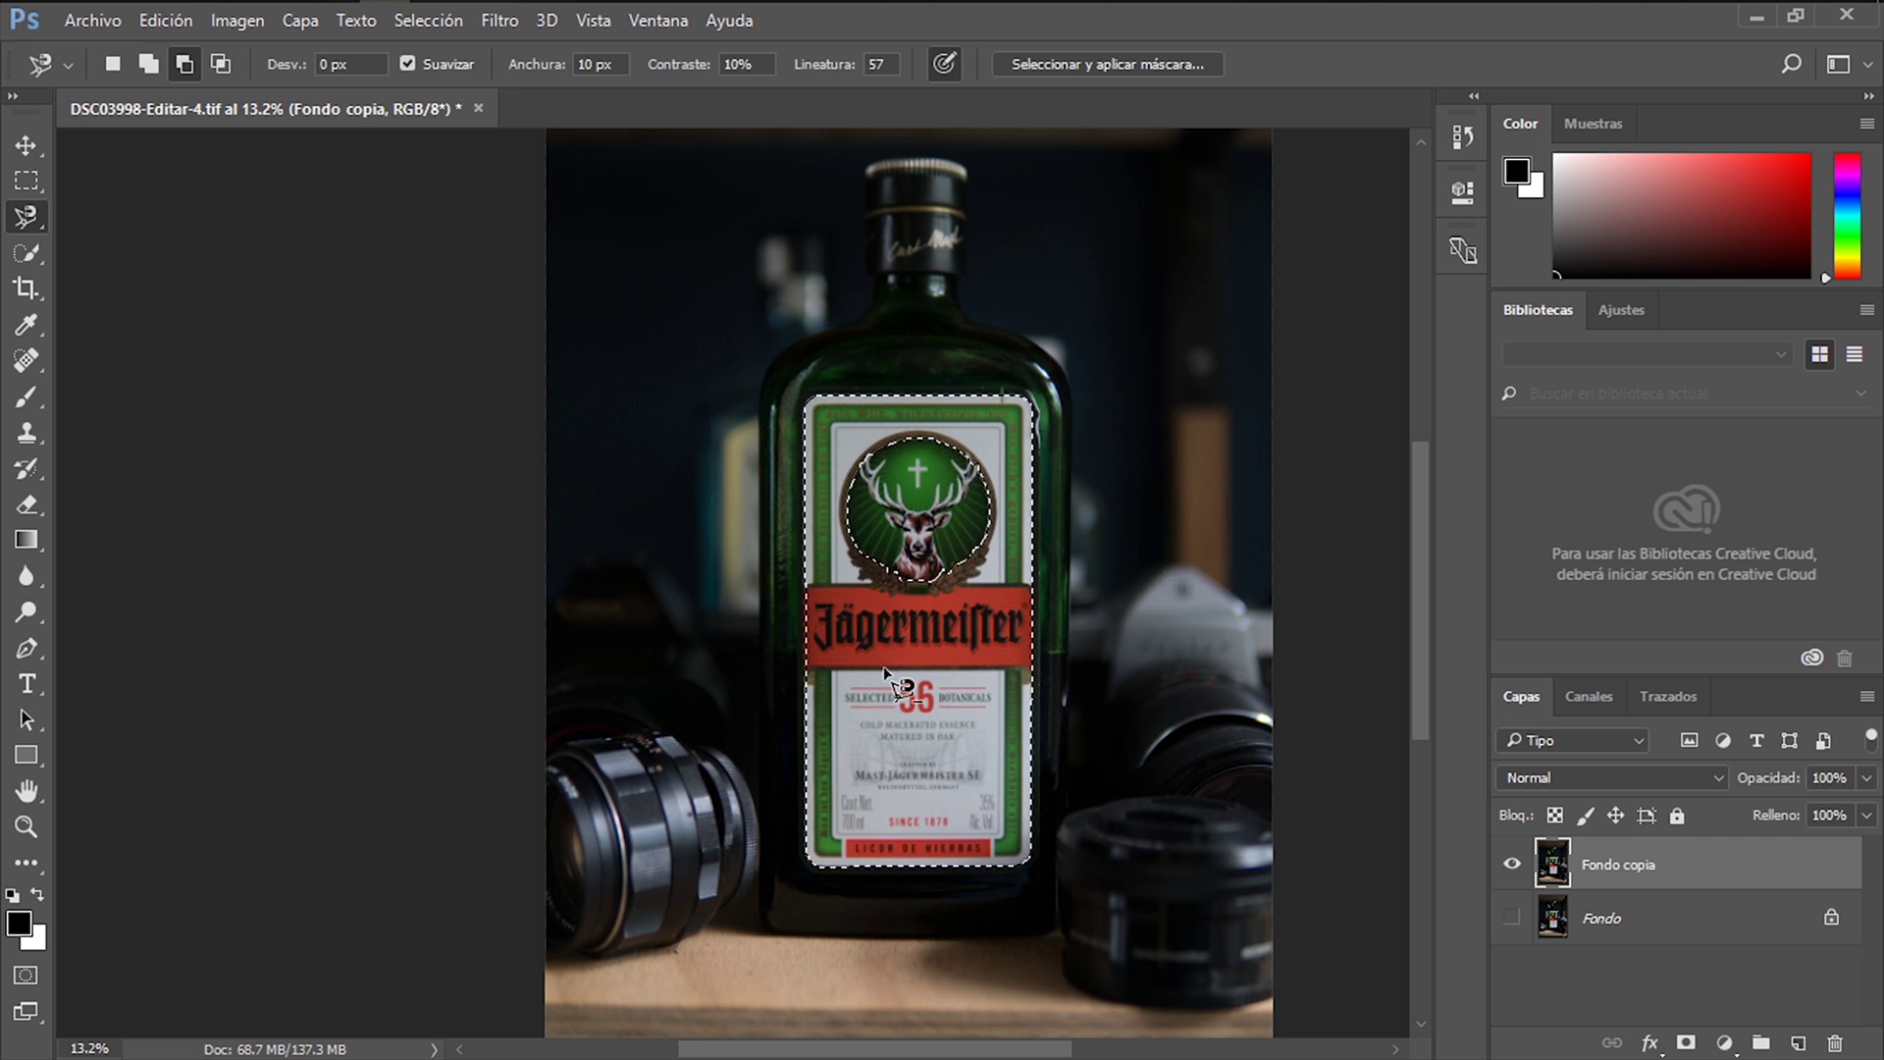
right_click(908, 684)
Invert the selection and add a Blanco y negro adjustment layer.
left_click(1162, 152)
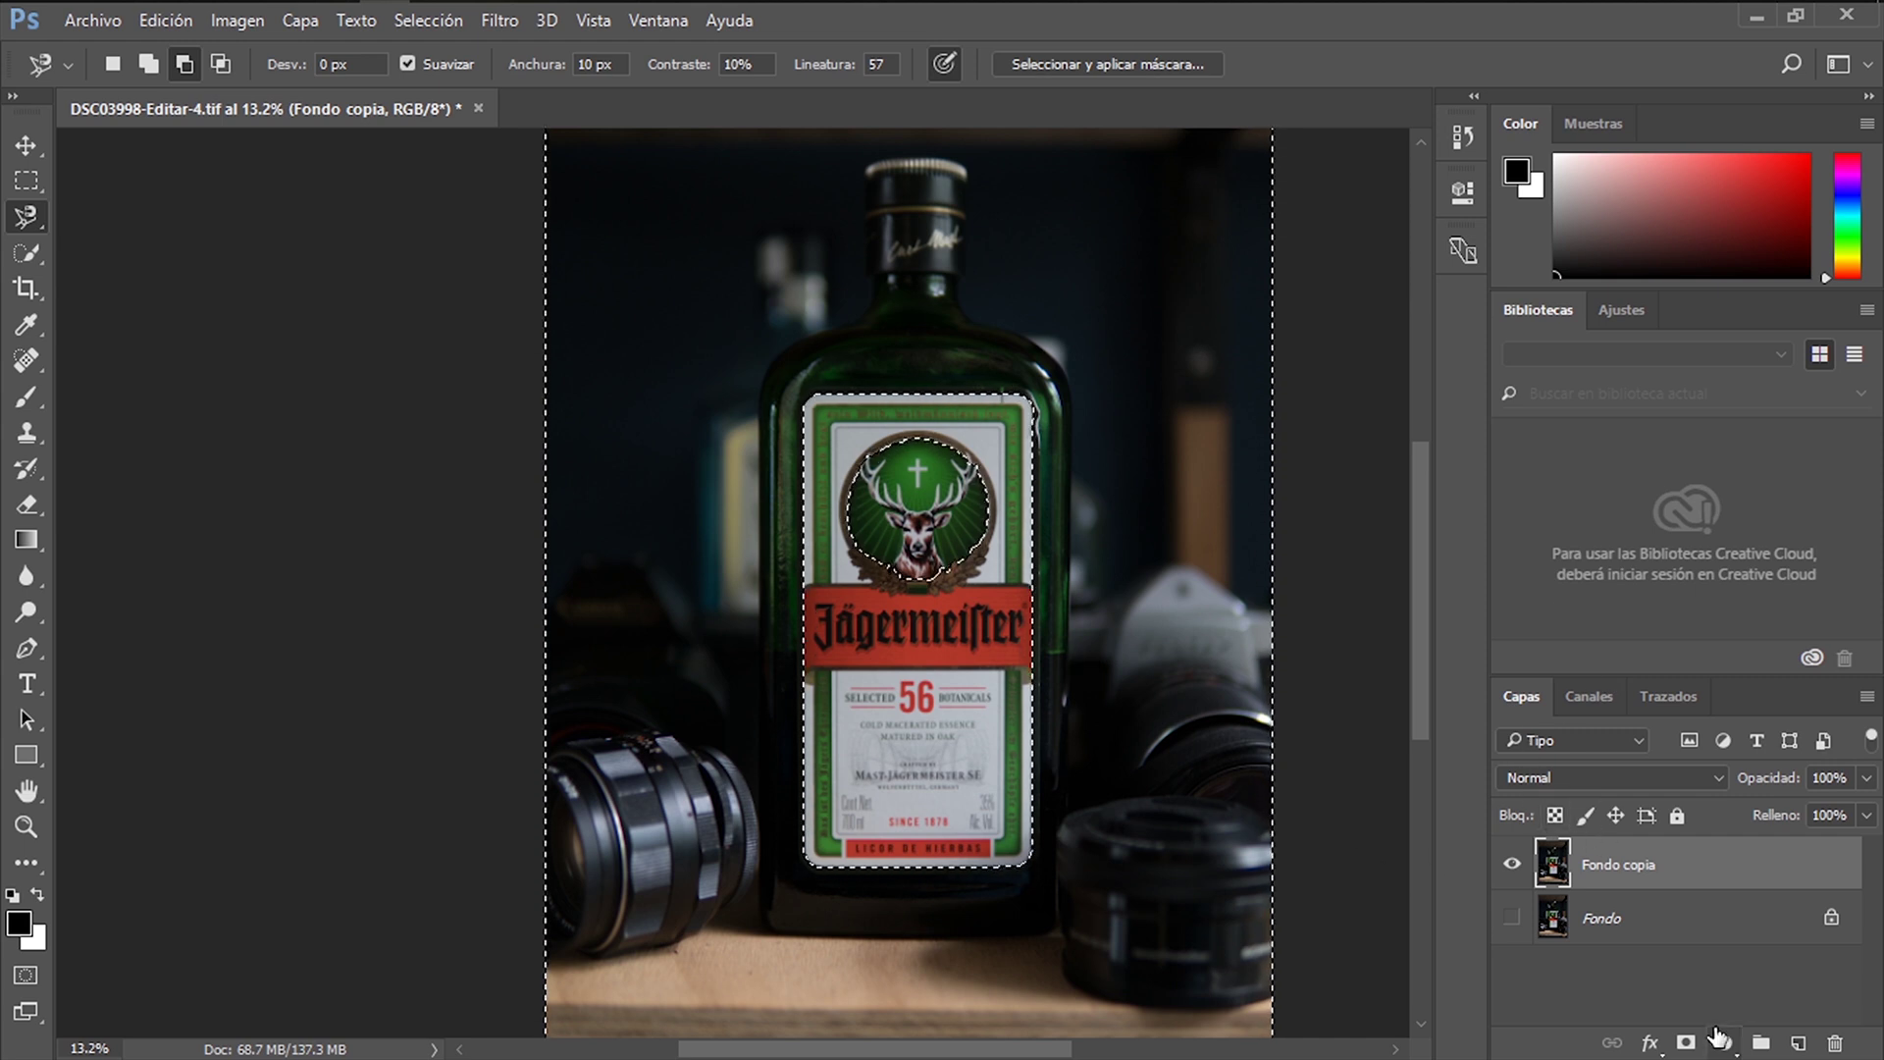
left_click(1724, 1043)
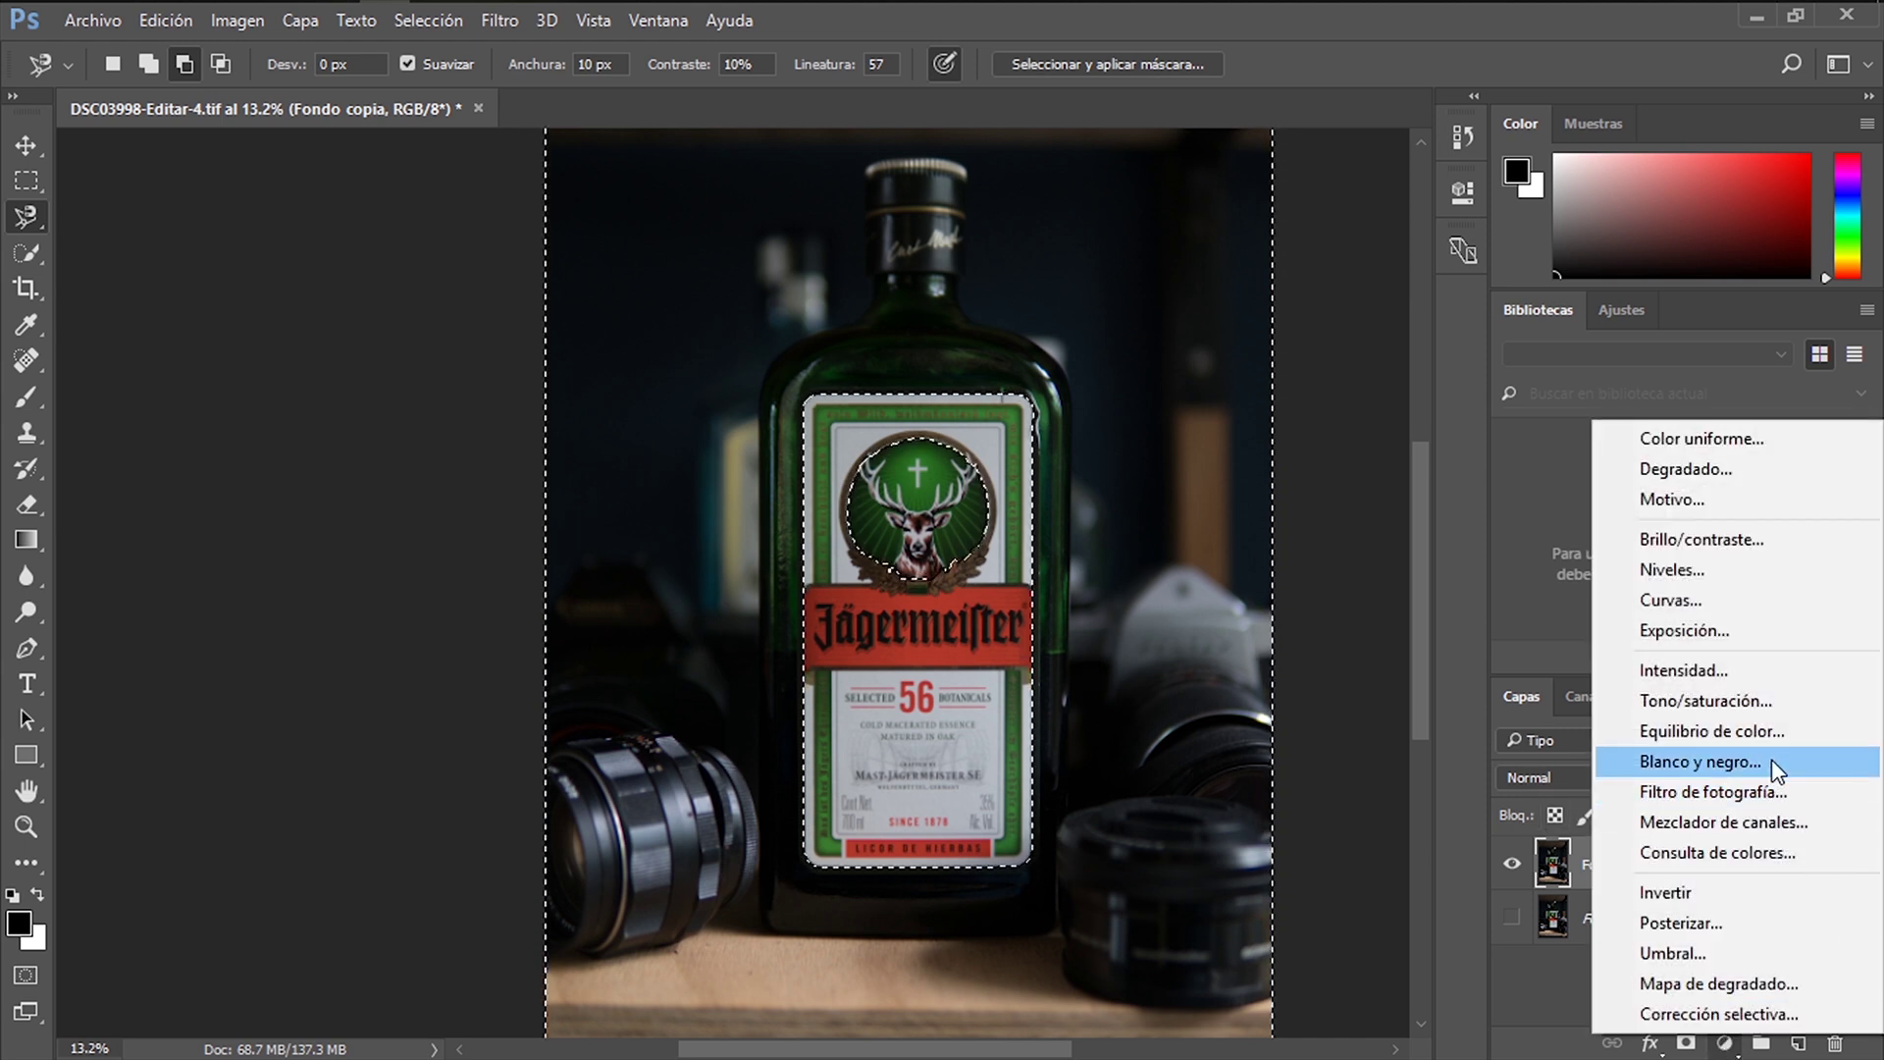
left_click(1762, 762)
left_click(1384, 180)
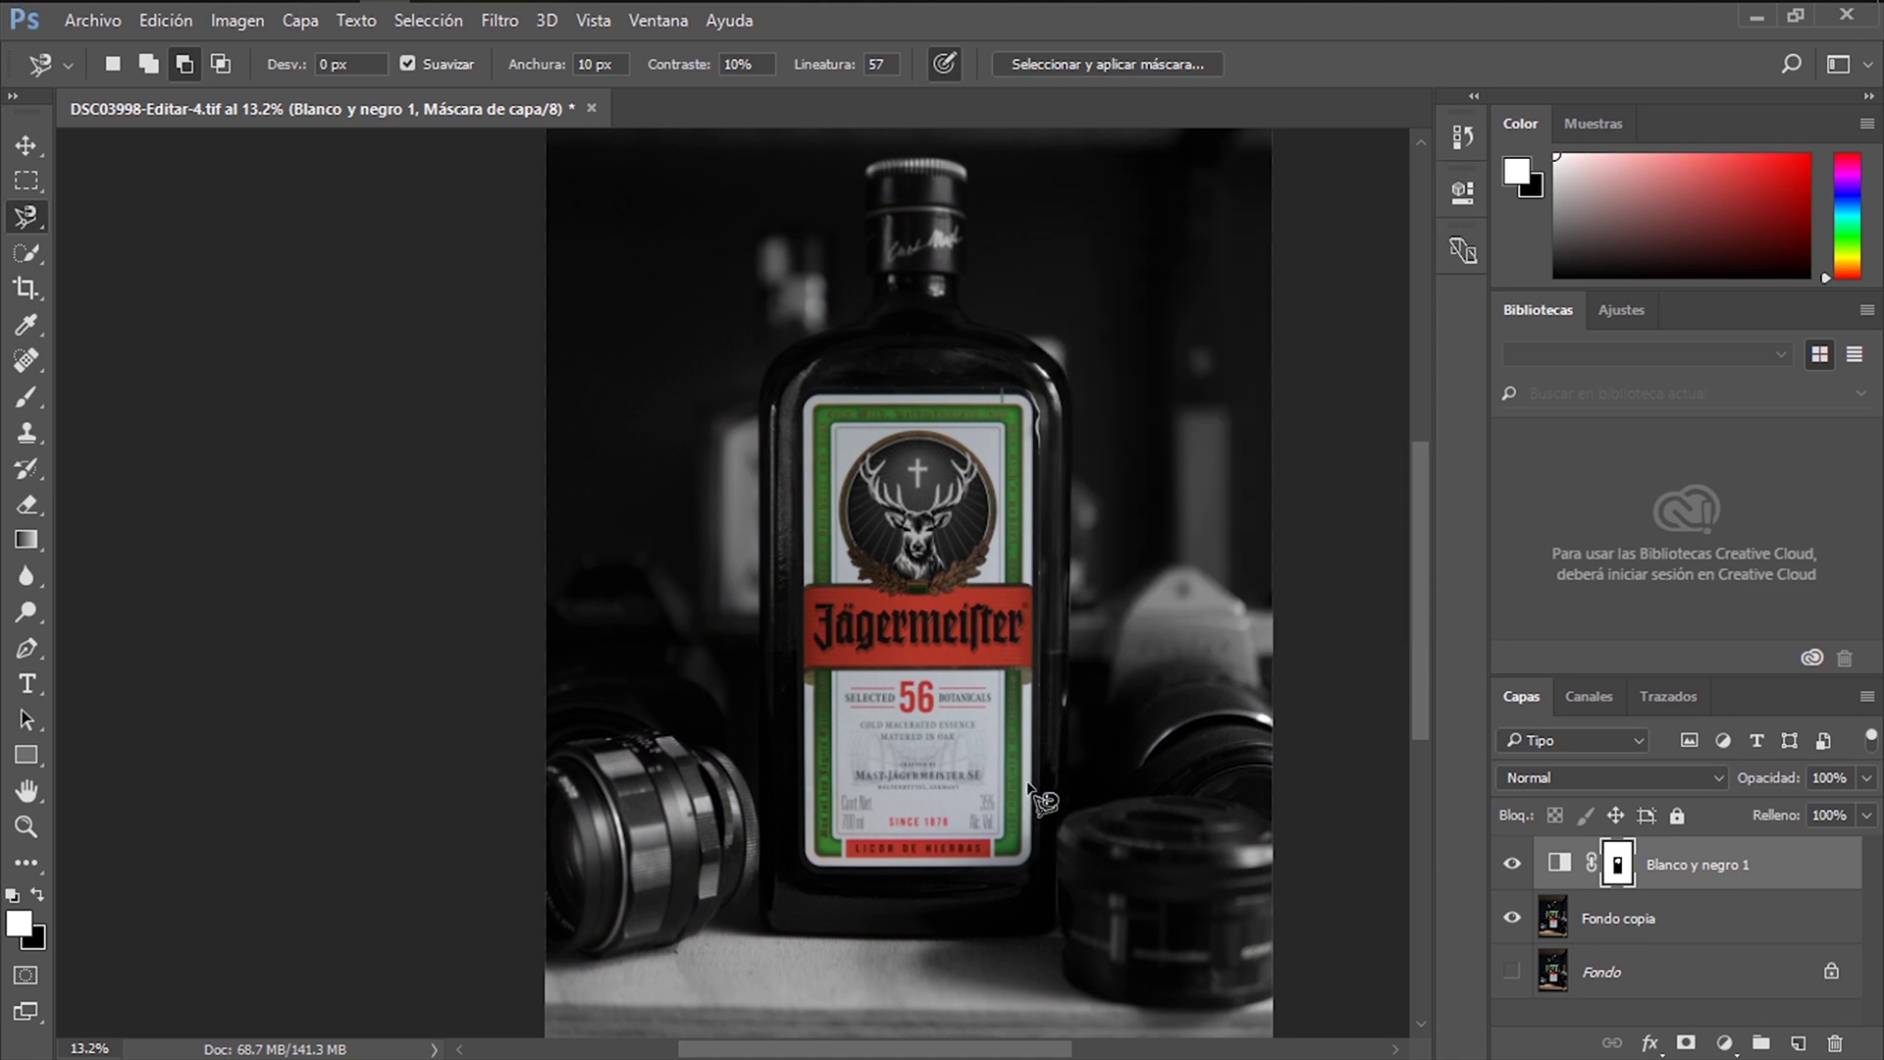
Save the edited file back to Lightroom with Ctrl+S.
scroll(1310, 694, "up", 1)
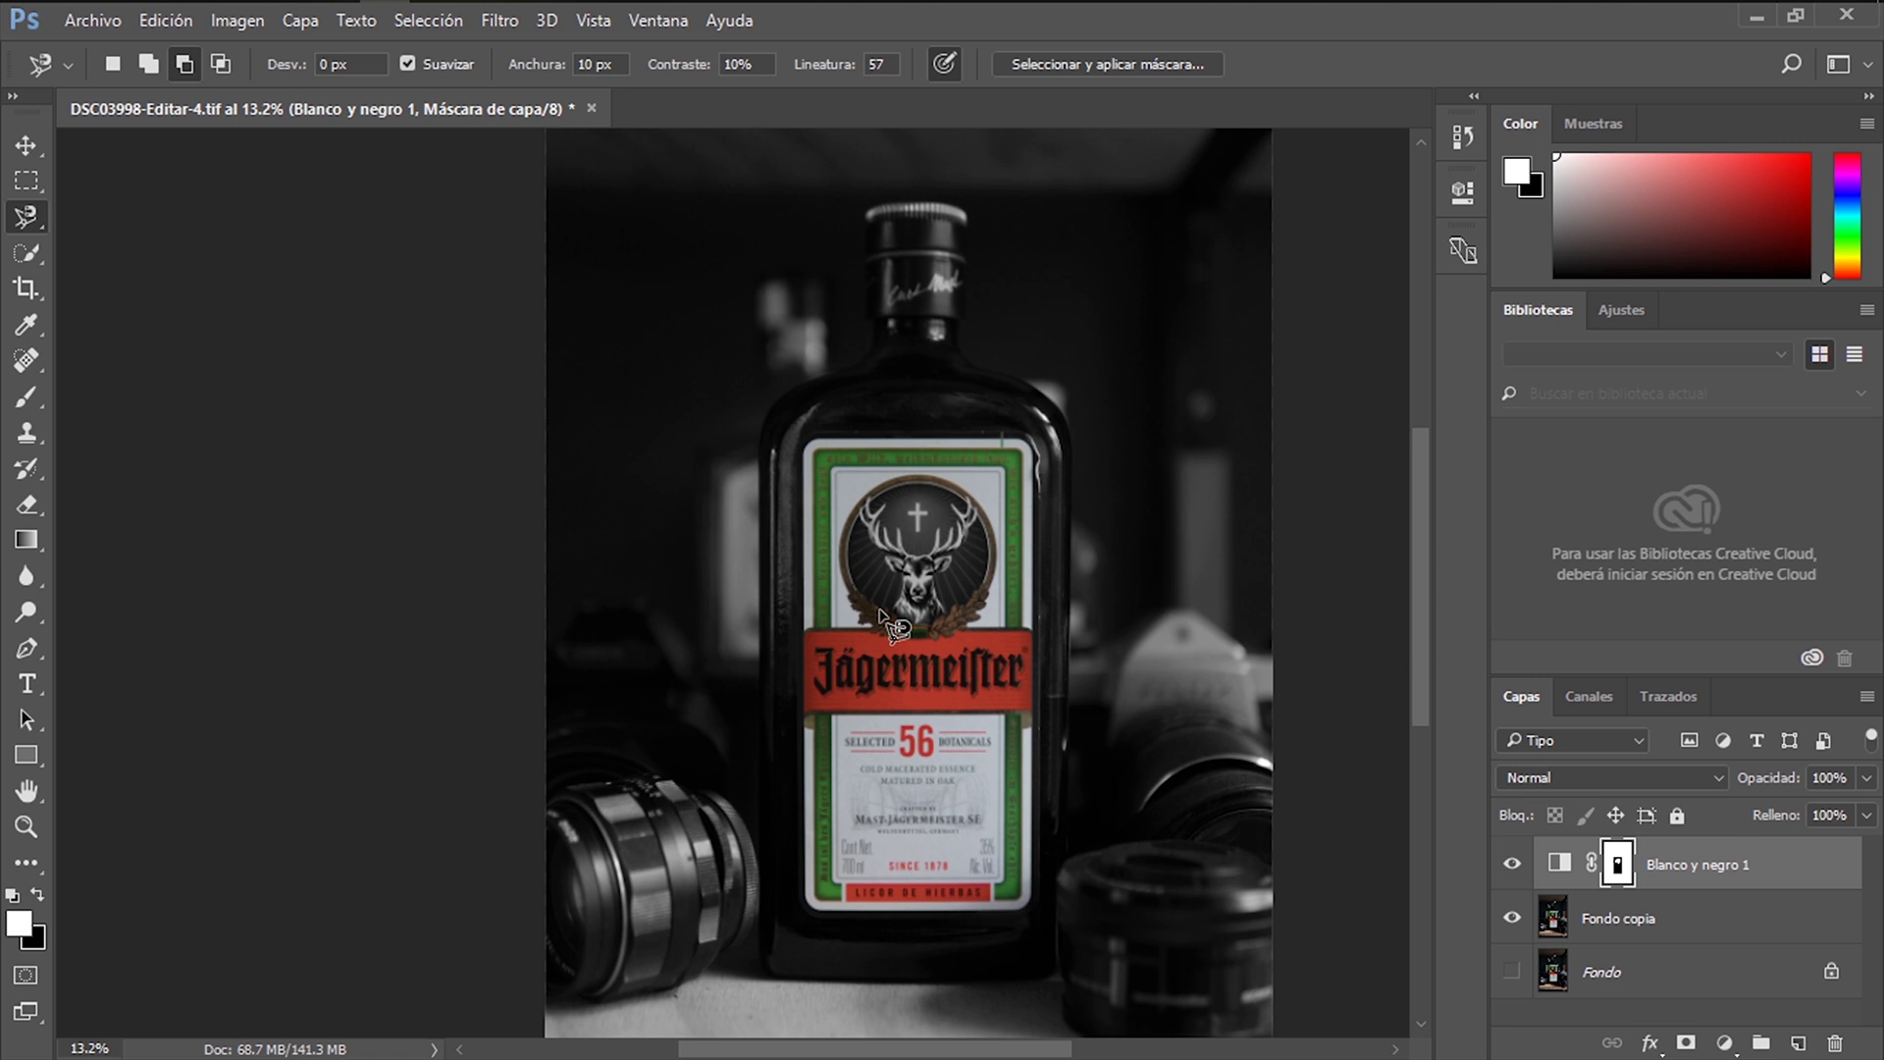
key("alt+bracketleft")
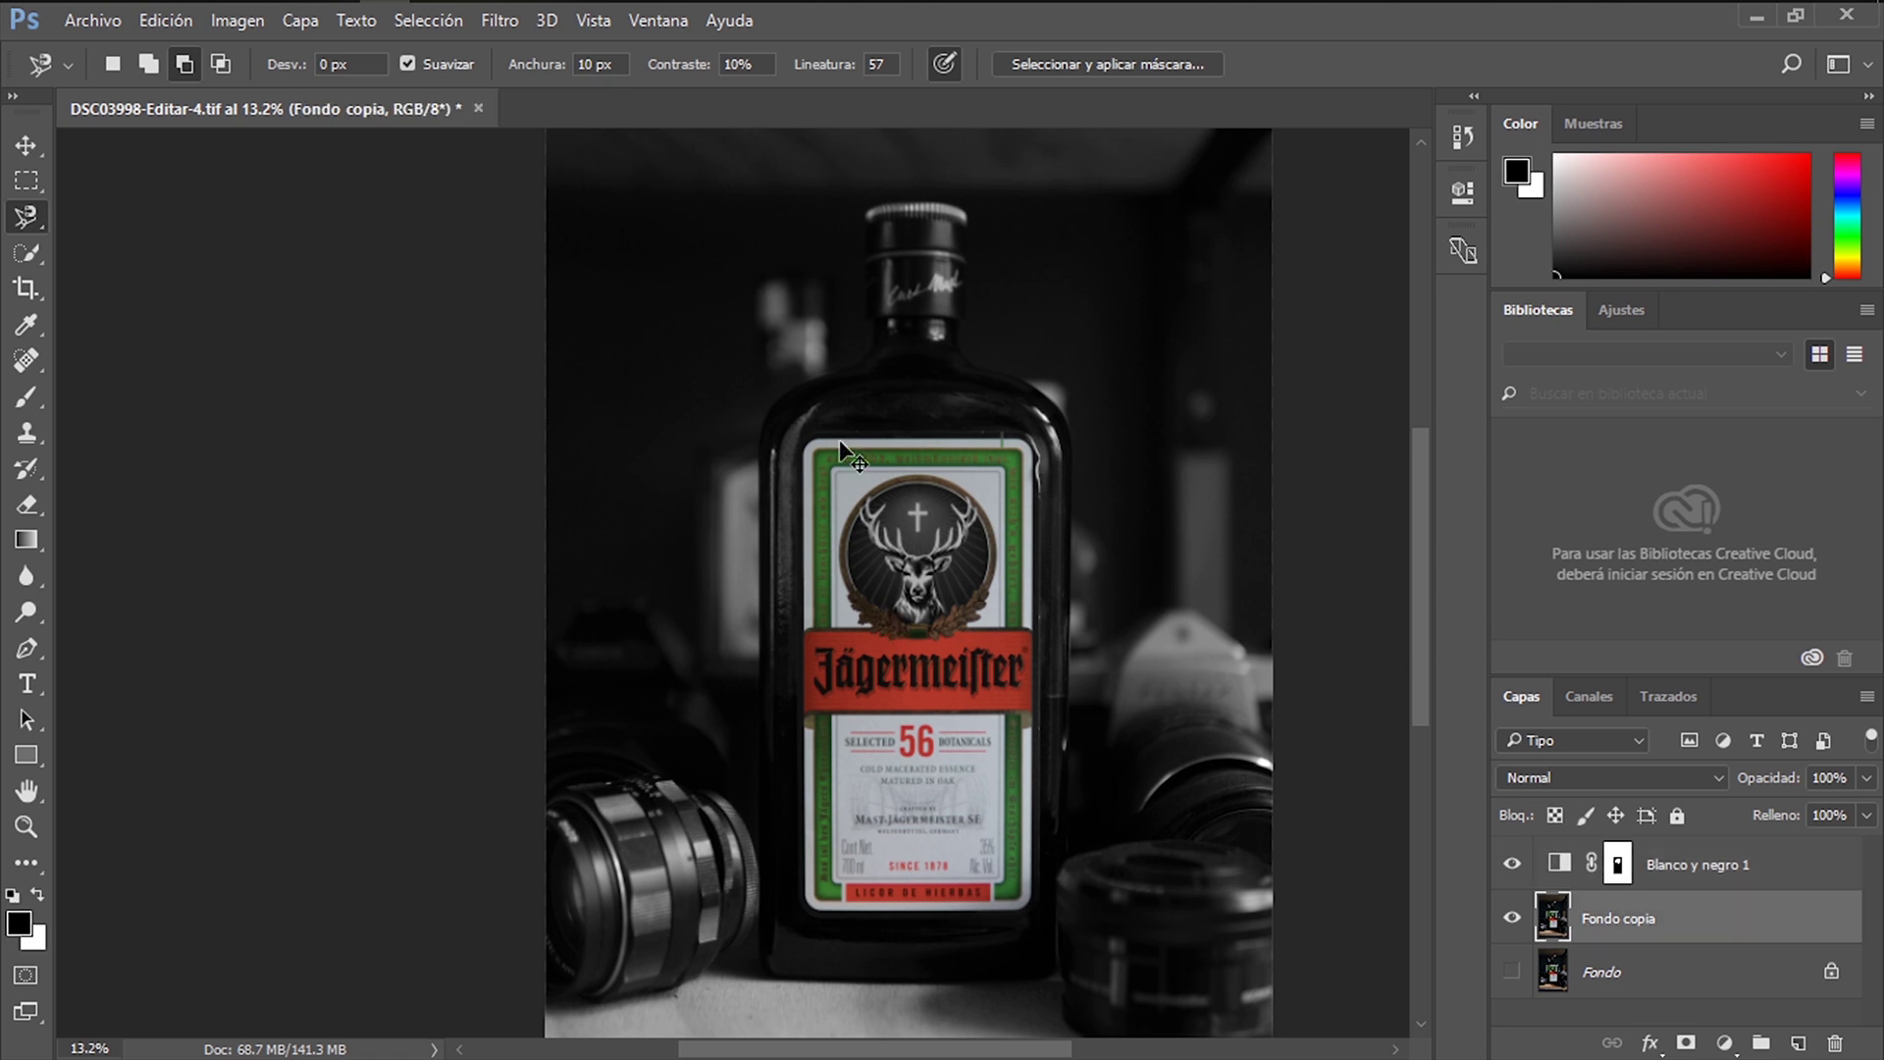
key("ctrl+s")
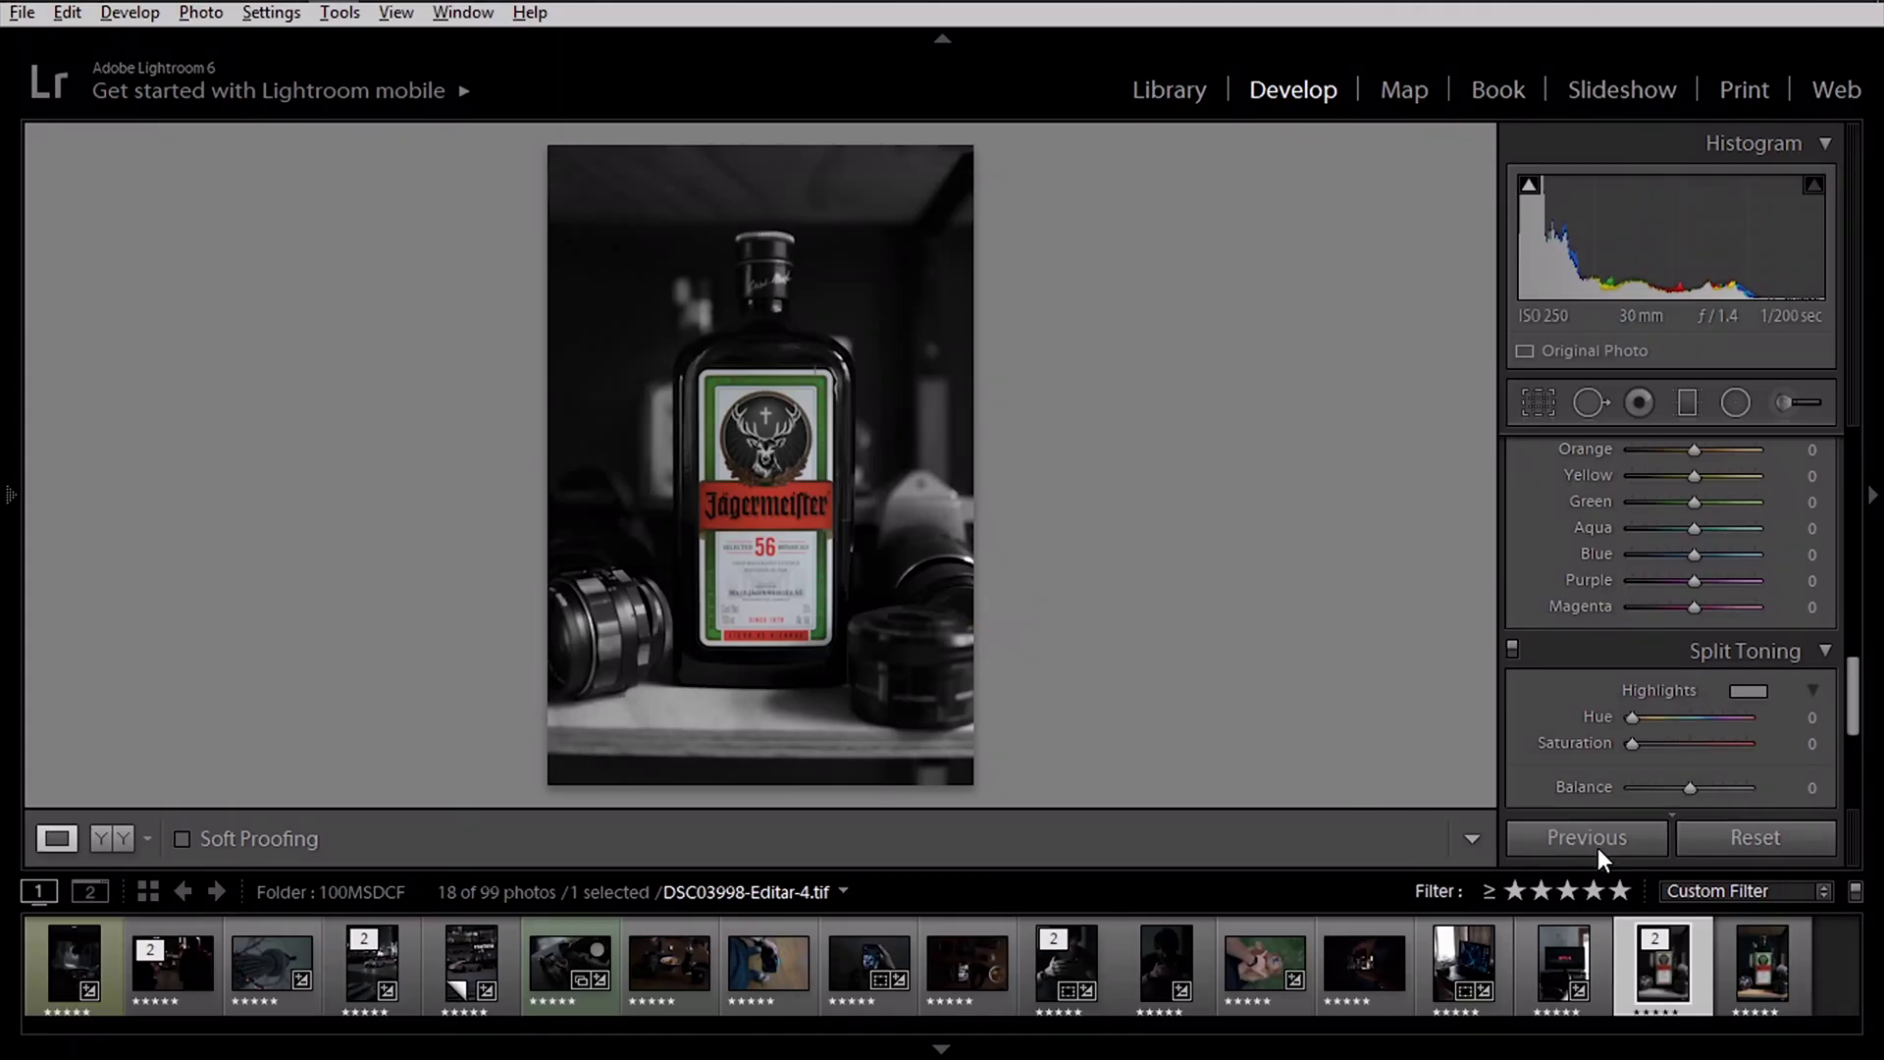
Compare the raw and TIF versions, then apply BLVCK PARIS to the black-and-white TIF.
left_click(1728, 981)
left_click(1680, 985)
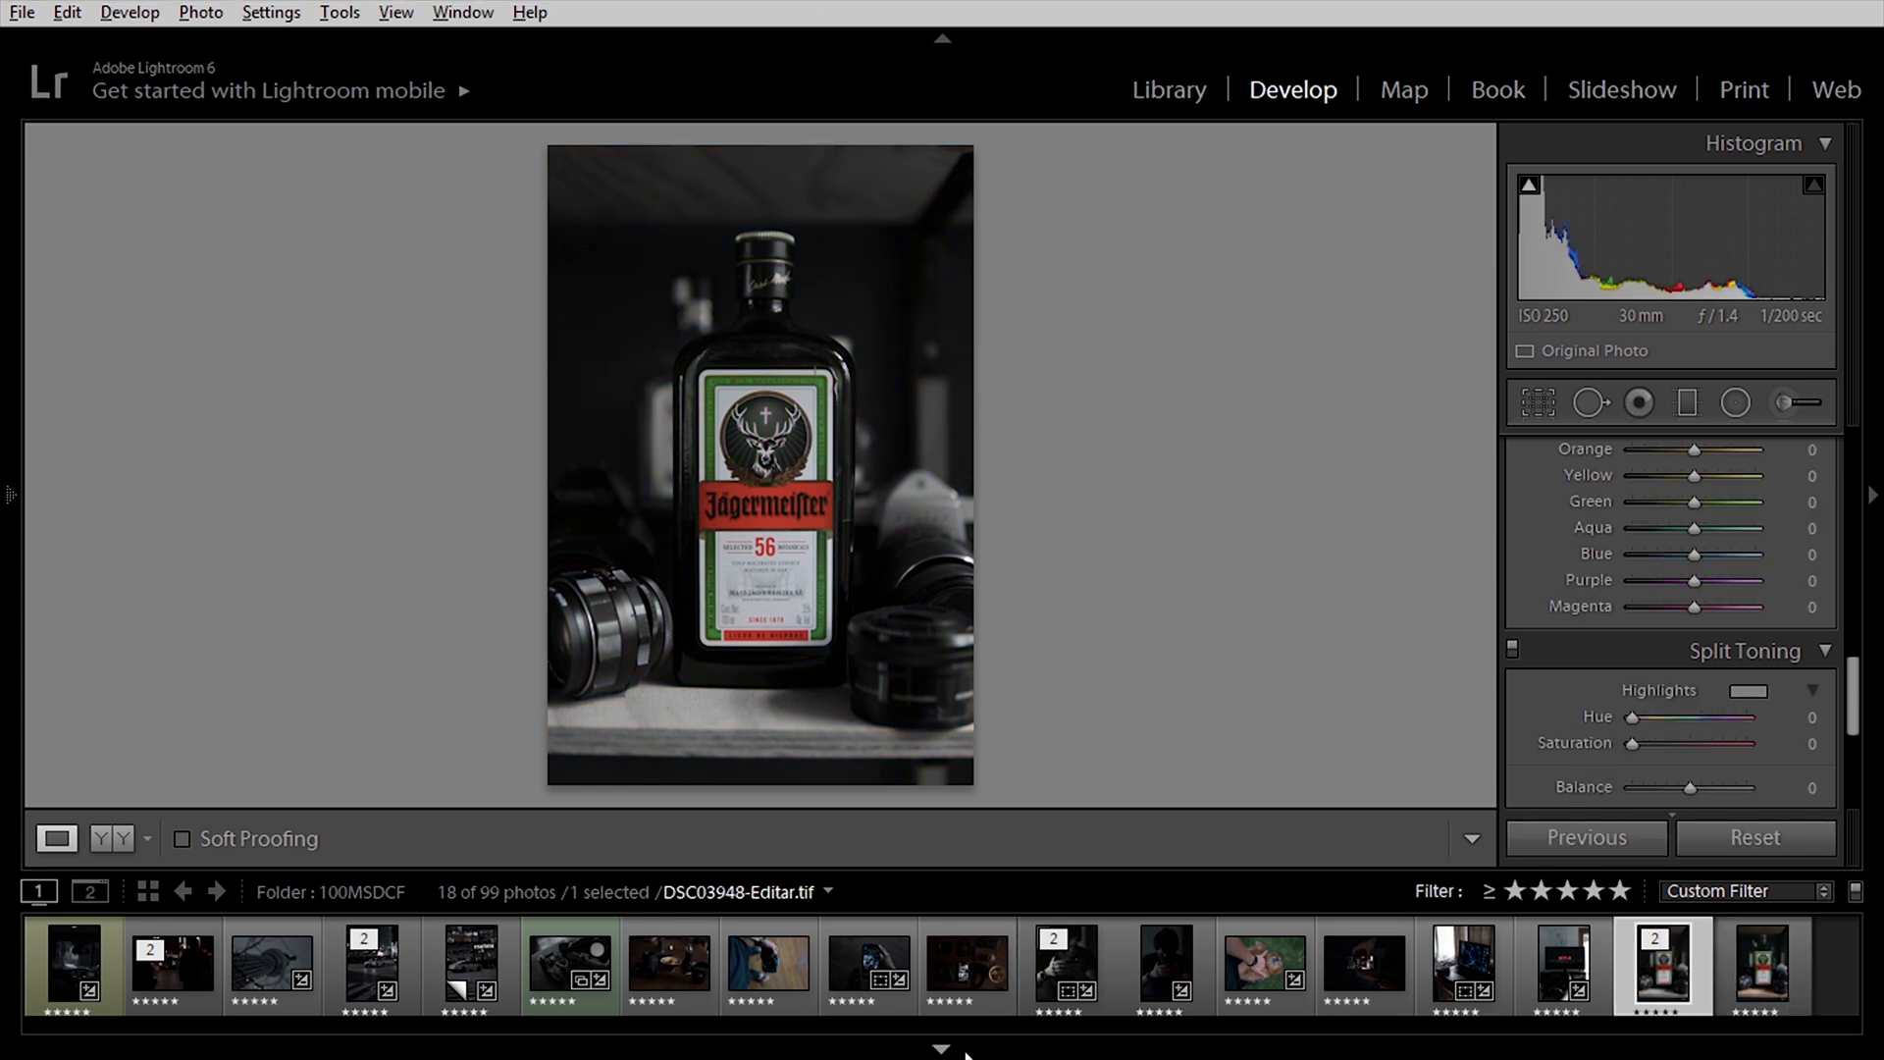
left_click(942, 1048)
mouse_move(8, 579)
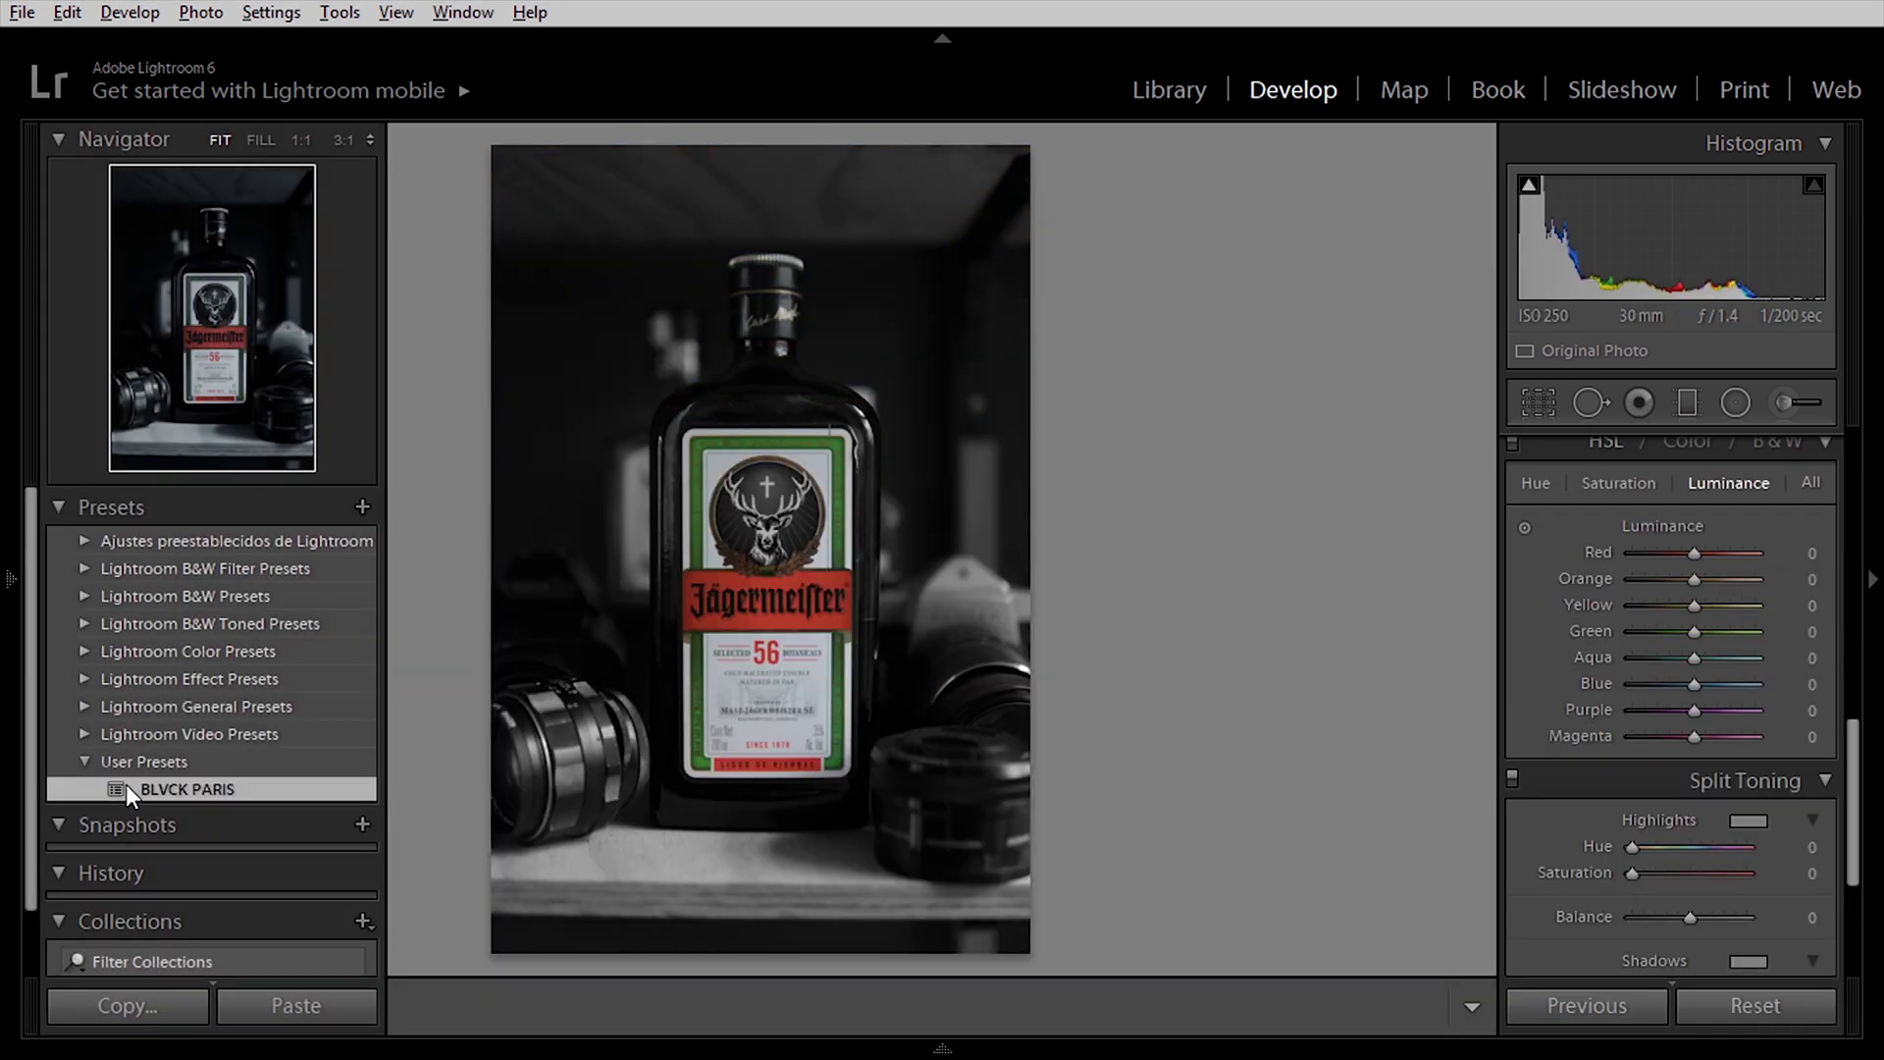
left_click(147, 782)
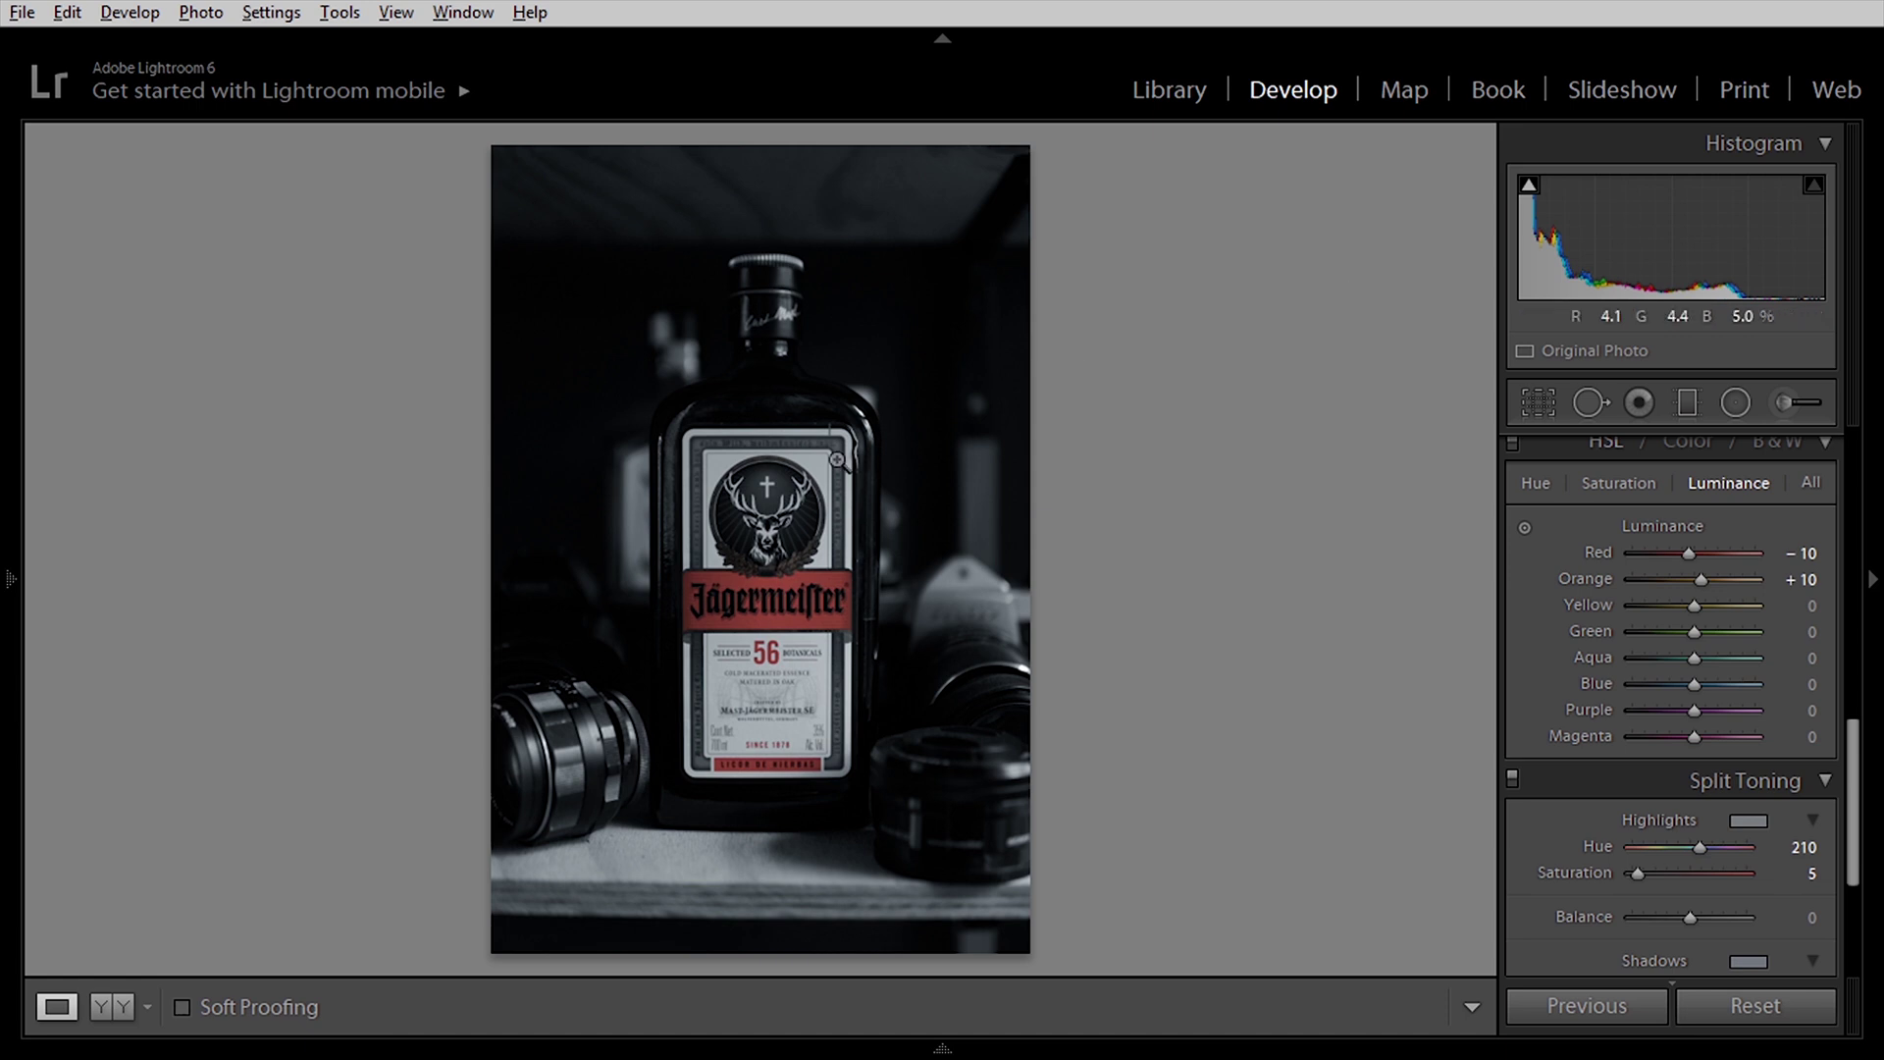
Adjust Green saturation, then apply BLVCK PARIS to the original colour photo with Green +16.
left_click(1634, 485)
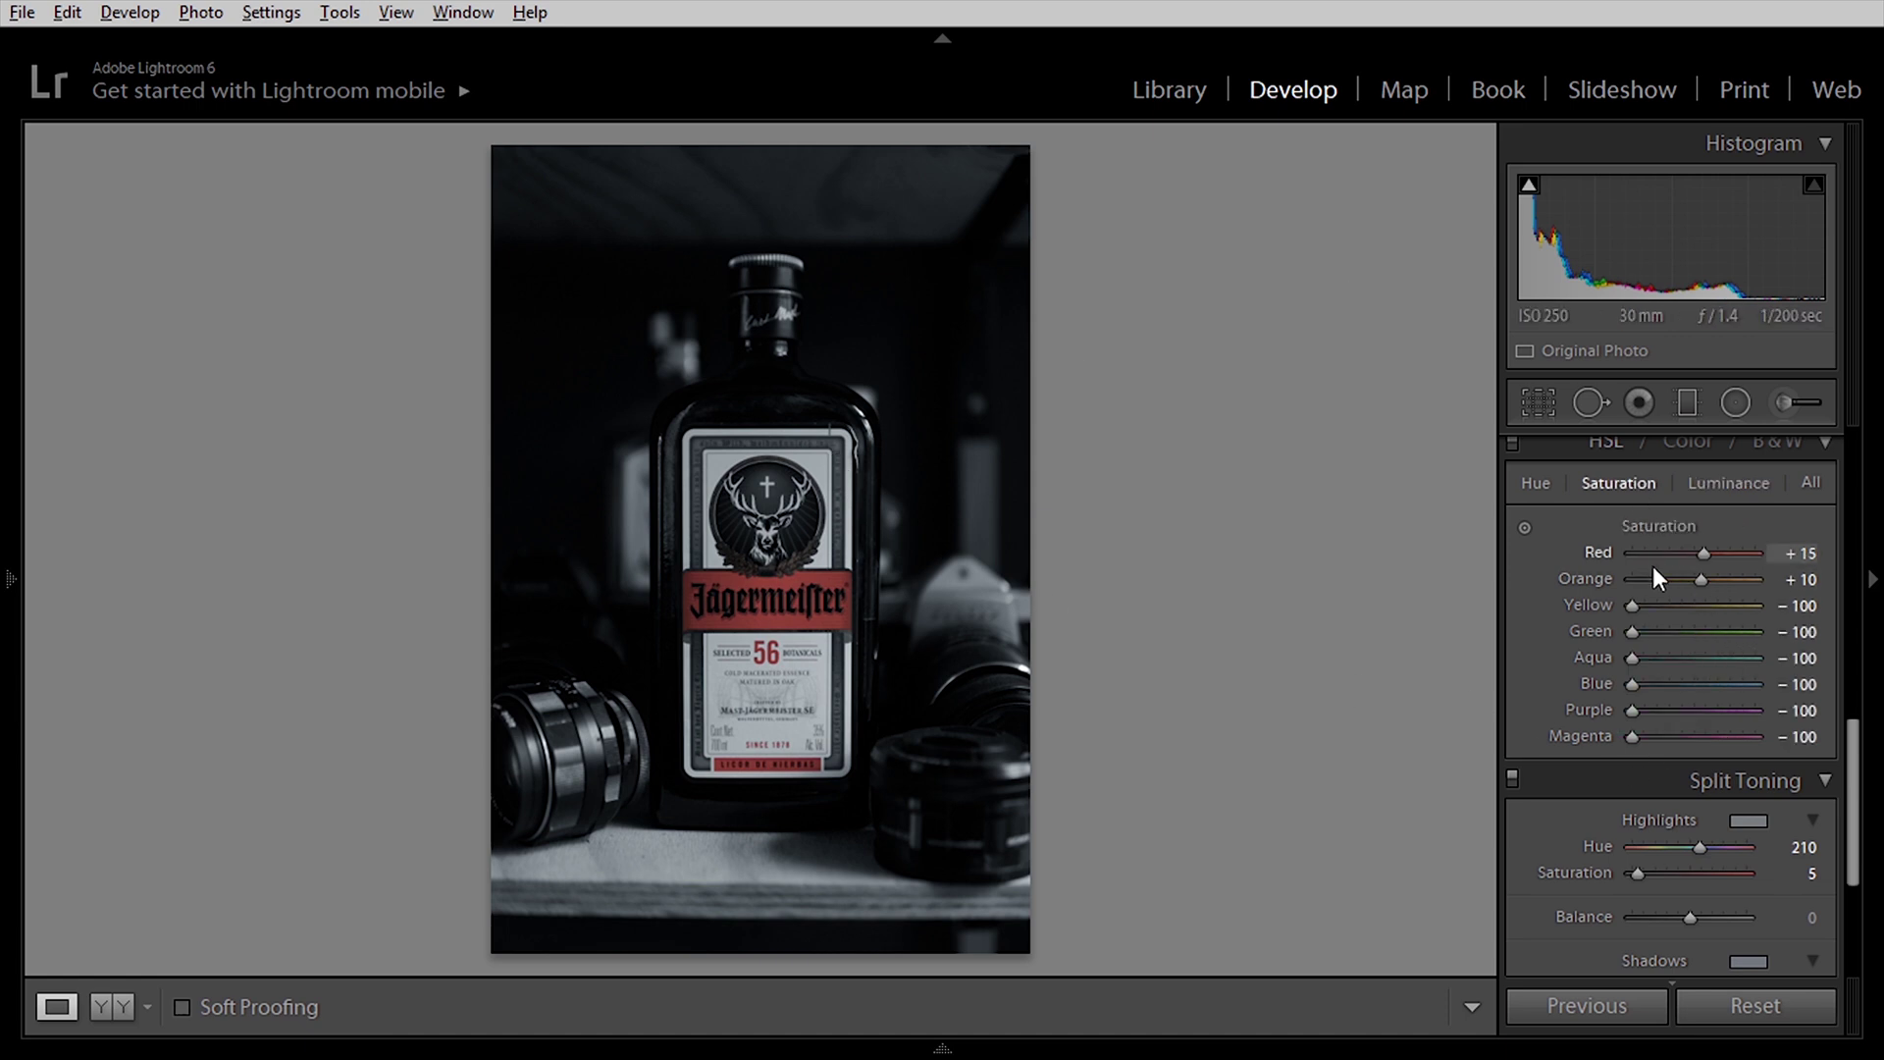
left_click_drag(1804, 660, 1482, 711)
mouse_move(1764, 1054)
left_click(1763, 966)
mouse_move(4, 548)
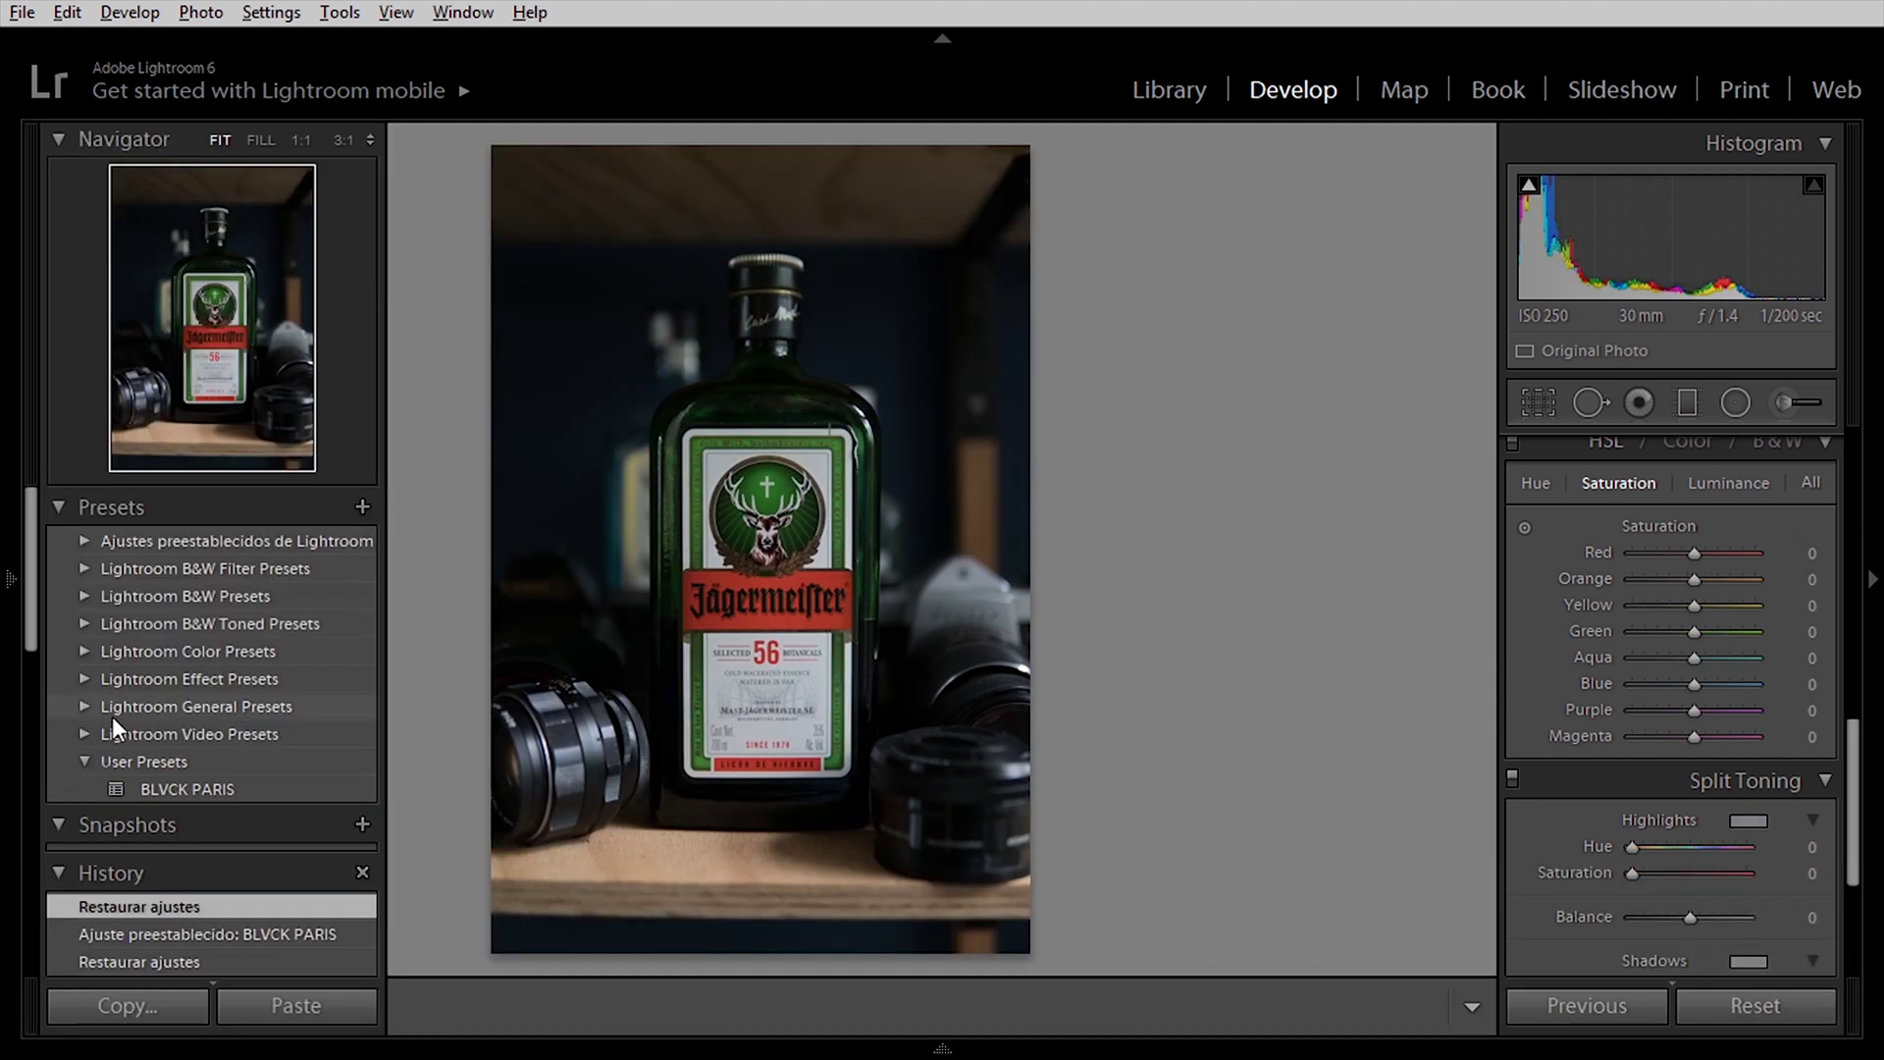
left_click(186, 789)
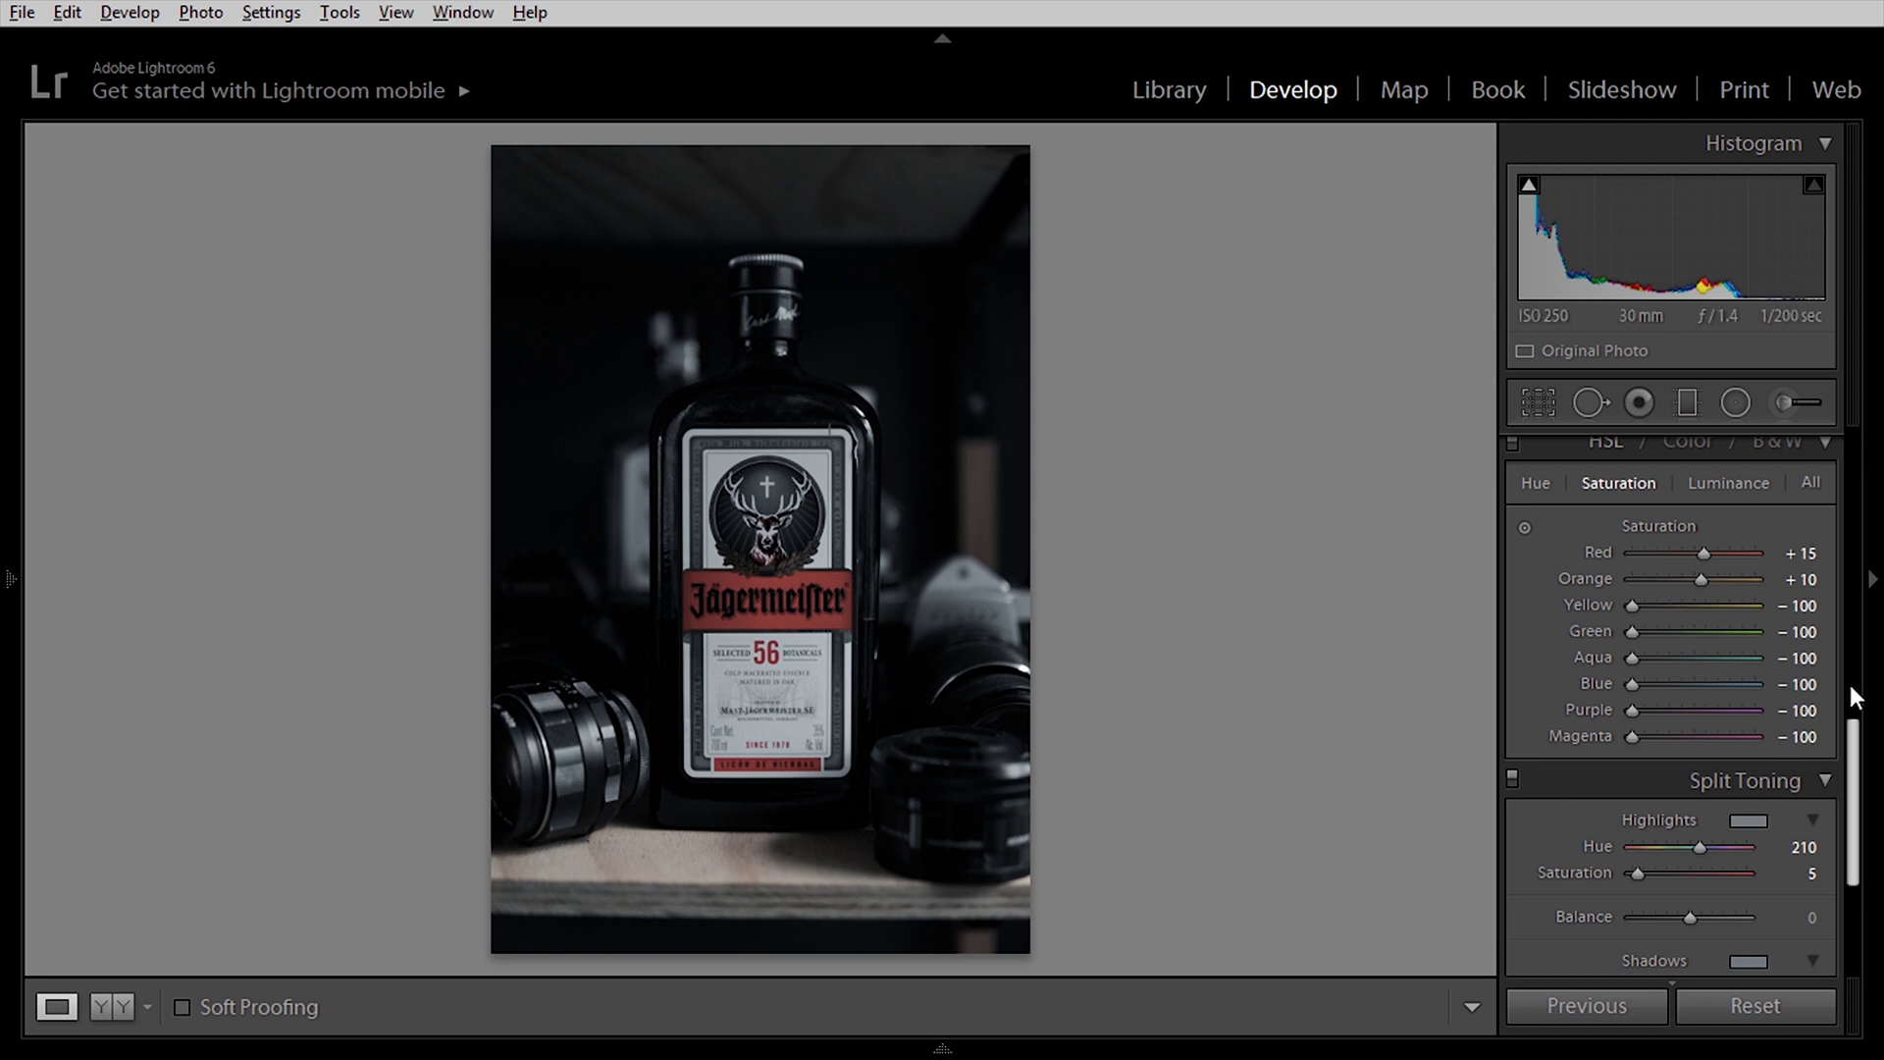
left_click_drag(1646, 633, 1704, 633)
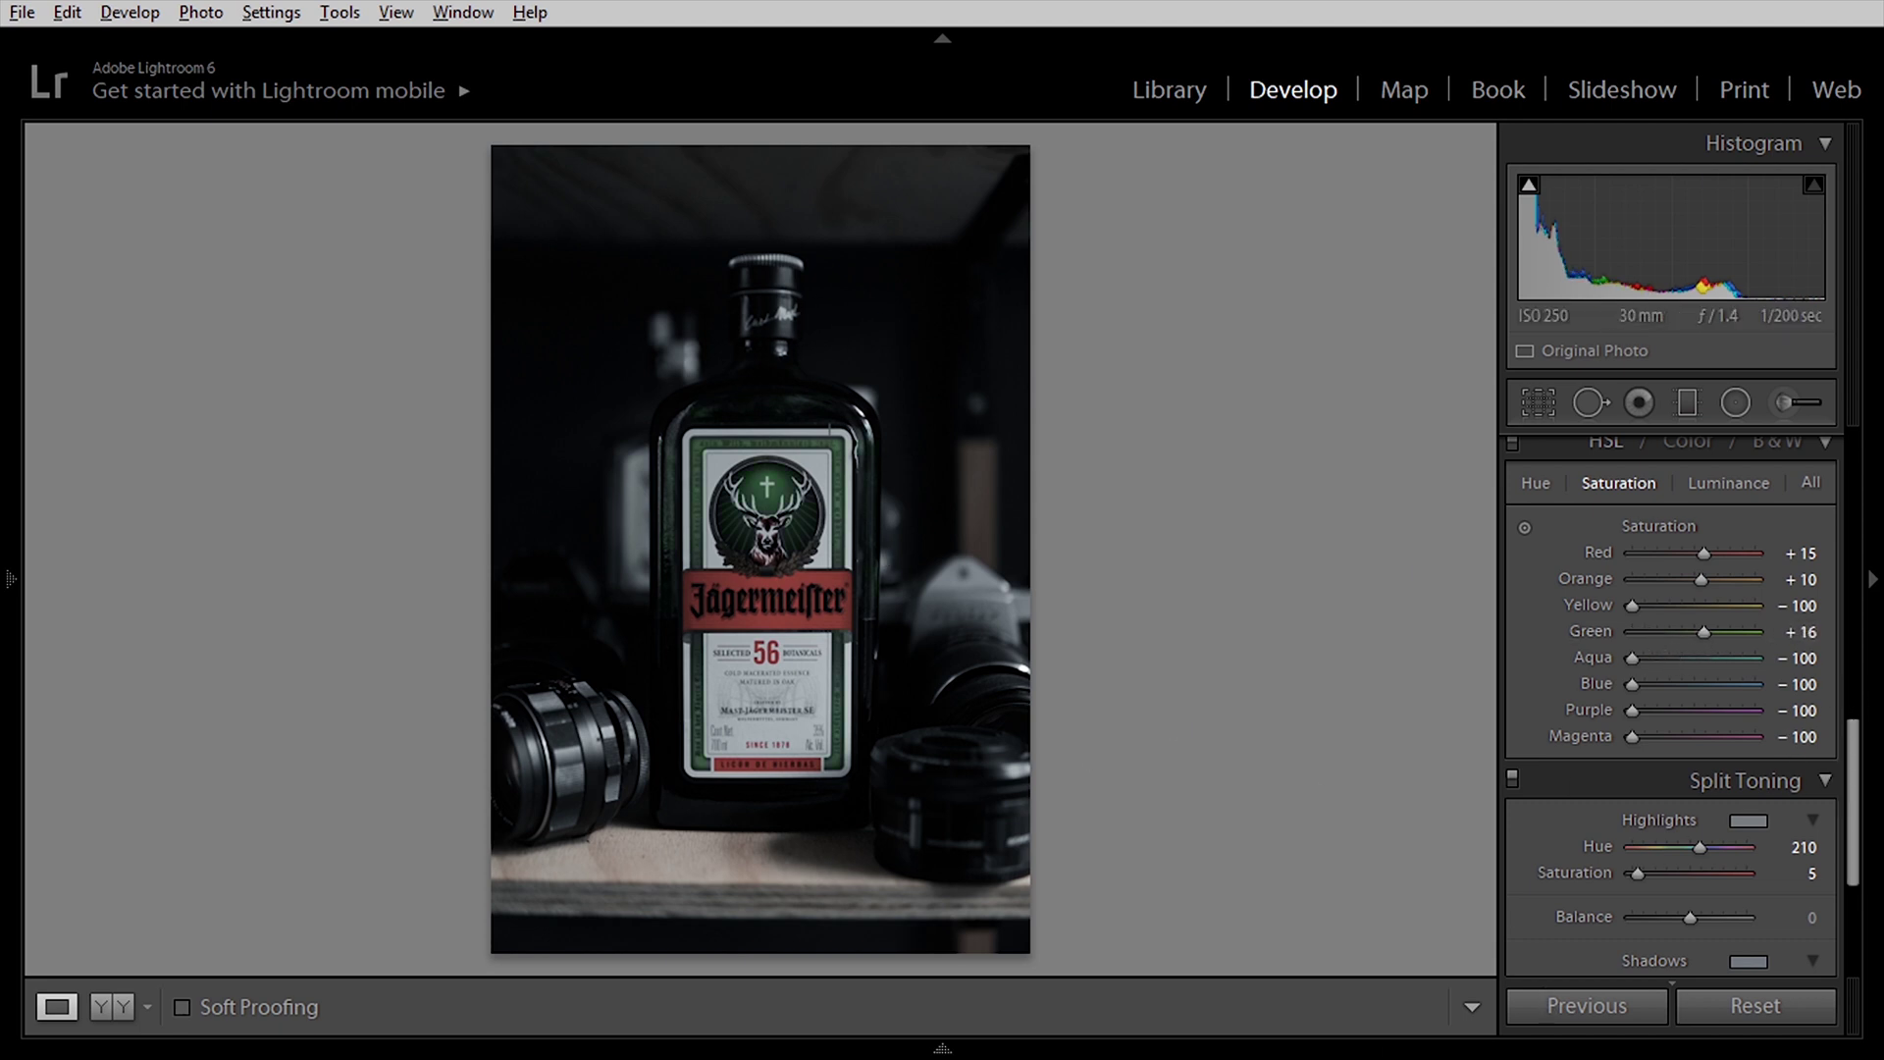
On the black-and-white TIF, set Green saturation to +84 and zoom-check the label.
mouse_move(1366, 1048)
left_click(1668, 997)
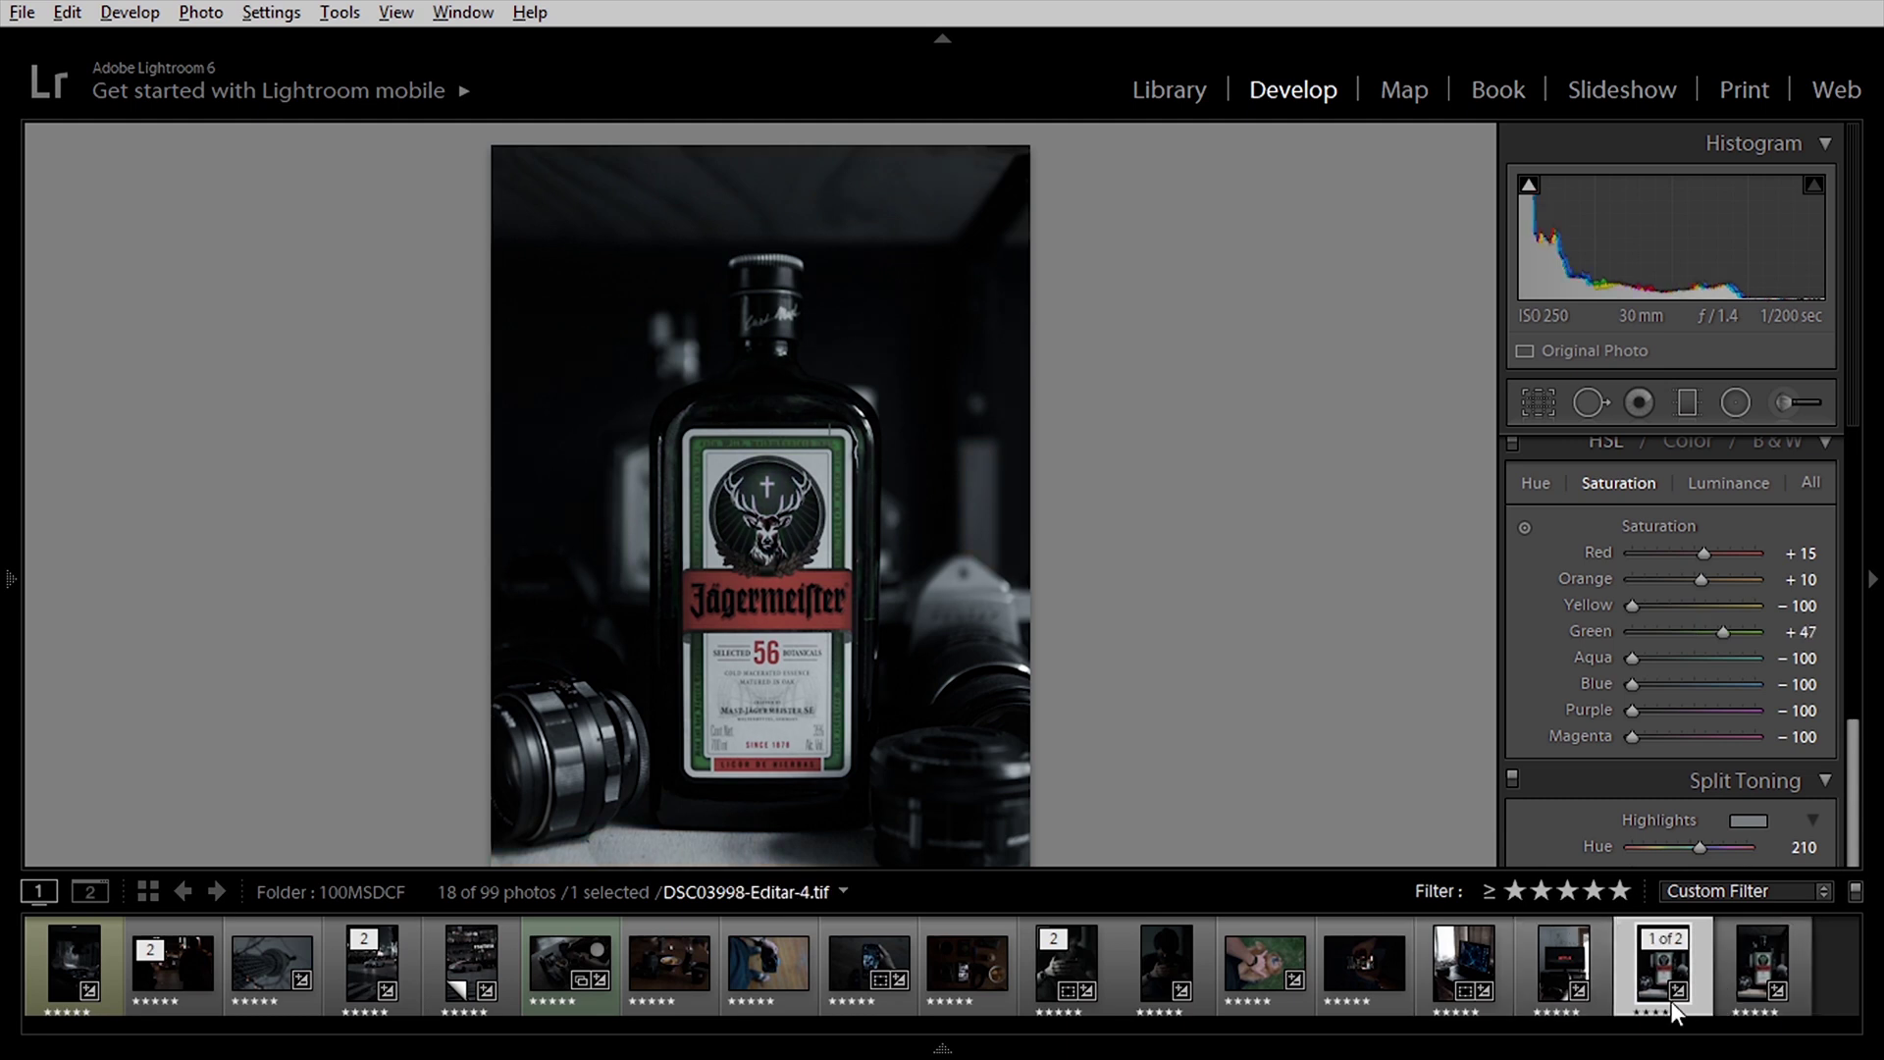
left_click_drag(1731, 634, 1747, 632)
left_click(834, 404)
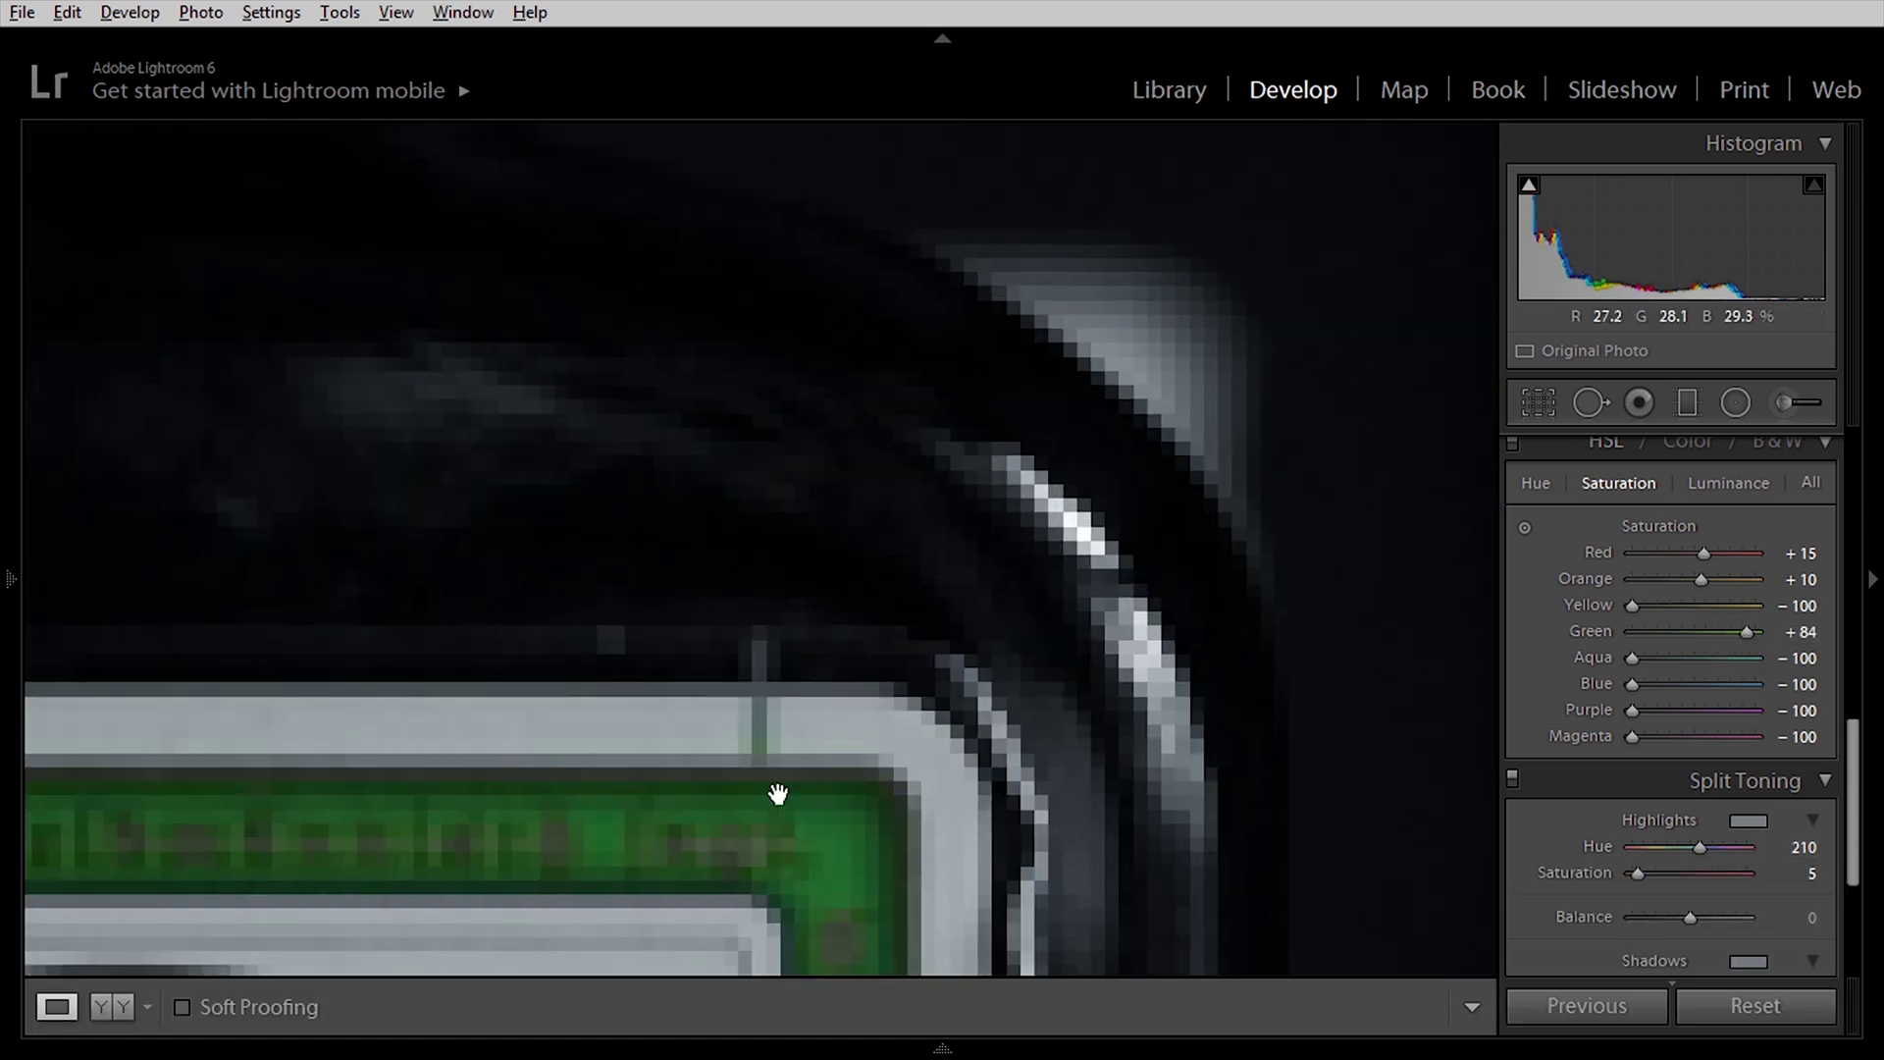
left_click(829, 719)
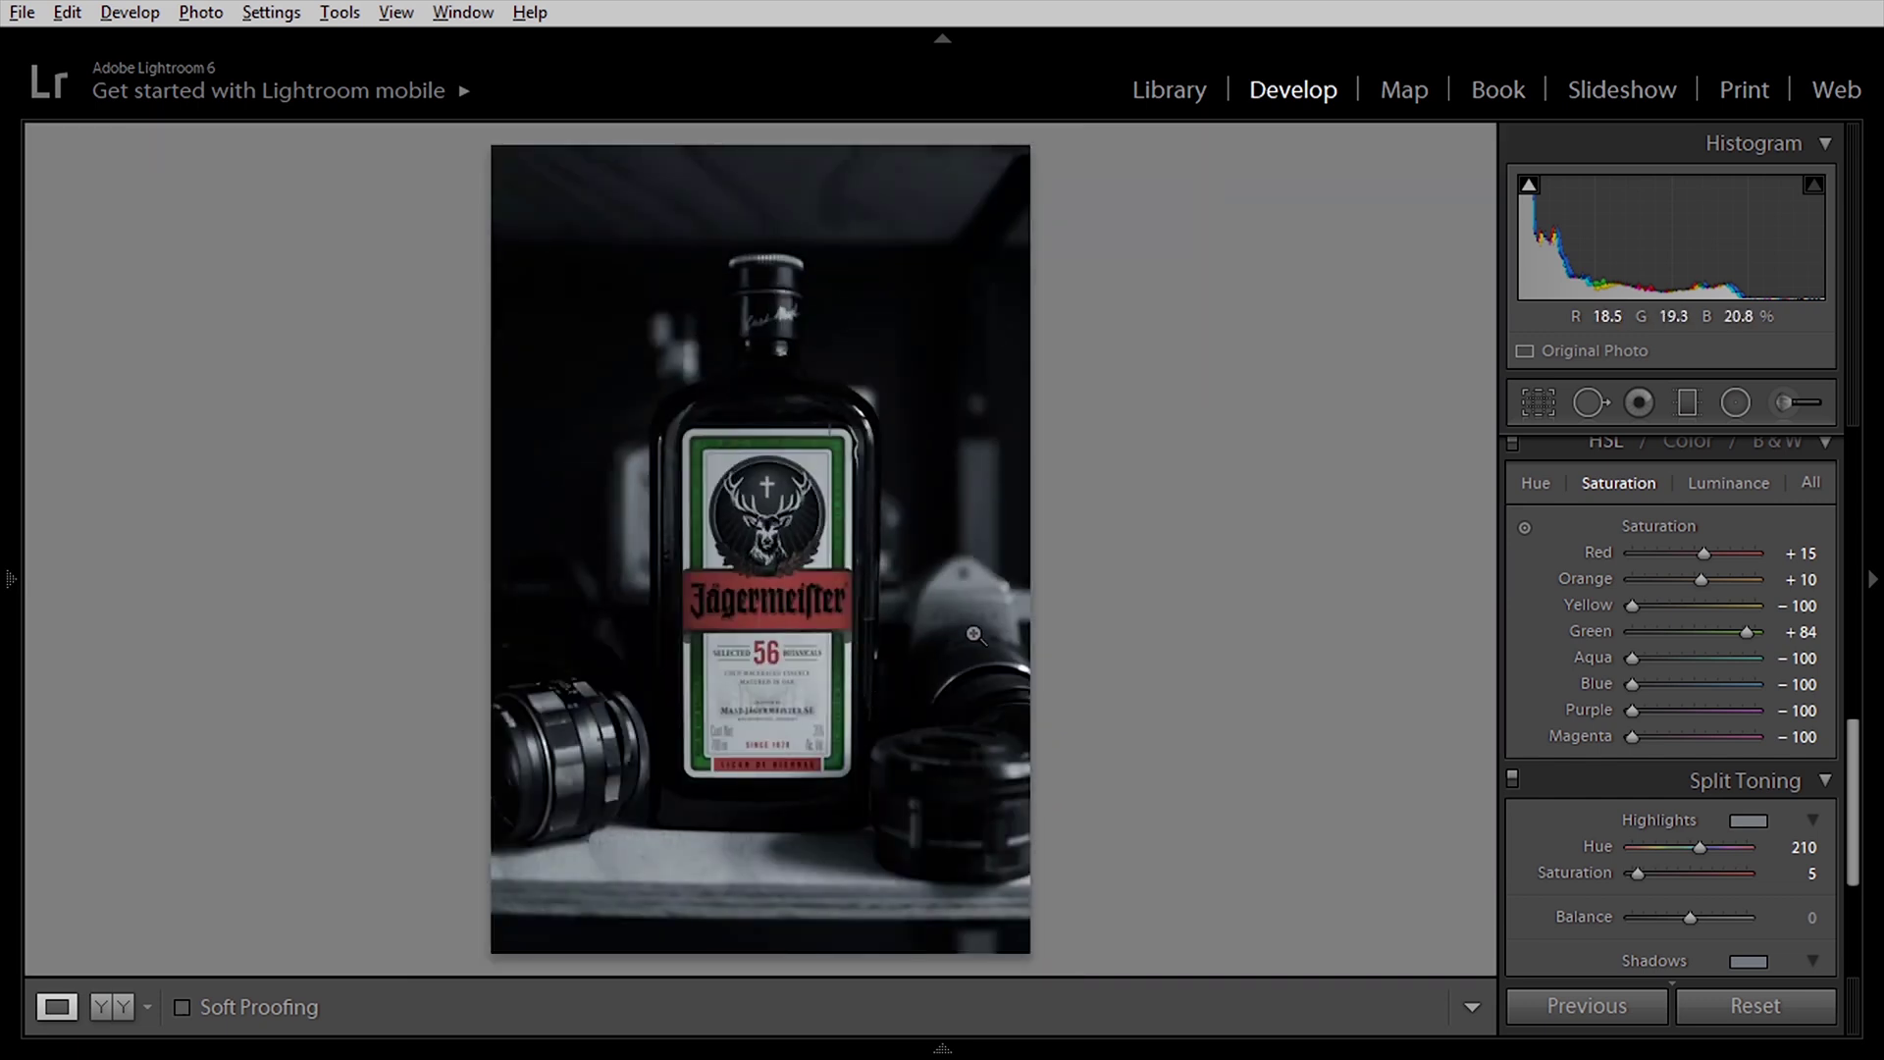
Crop the Jägermeister photo to 4 x 5 / 8 x 10 and straighten it by −0.43.
left_click(1546, 402)
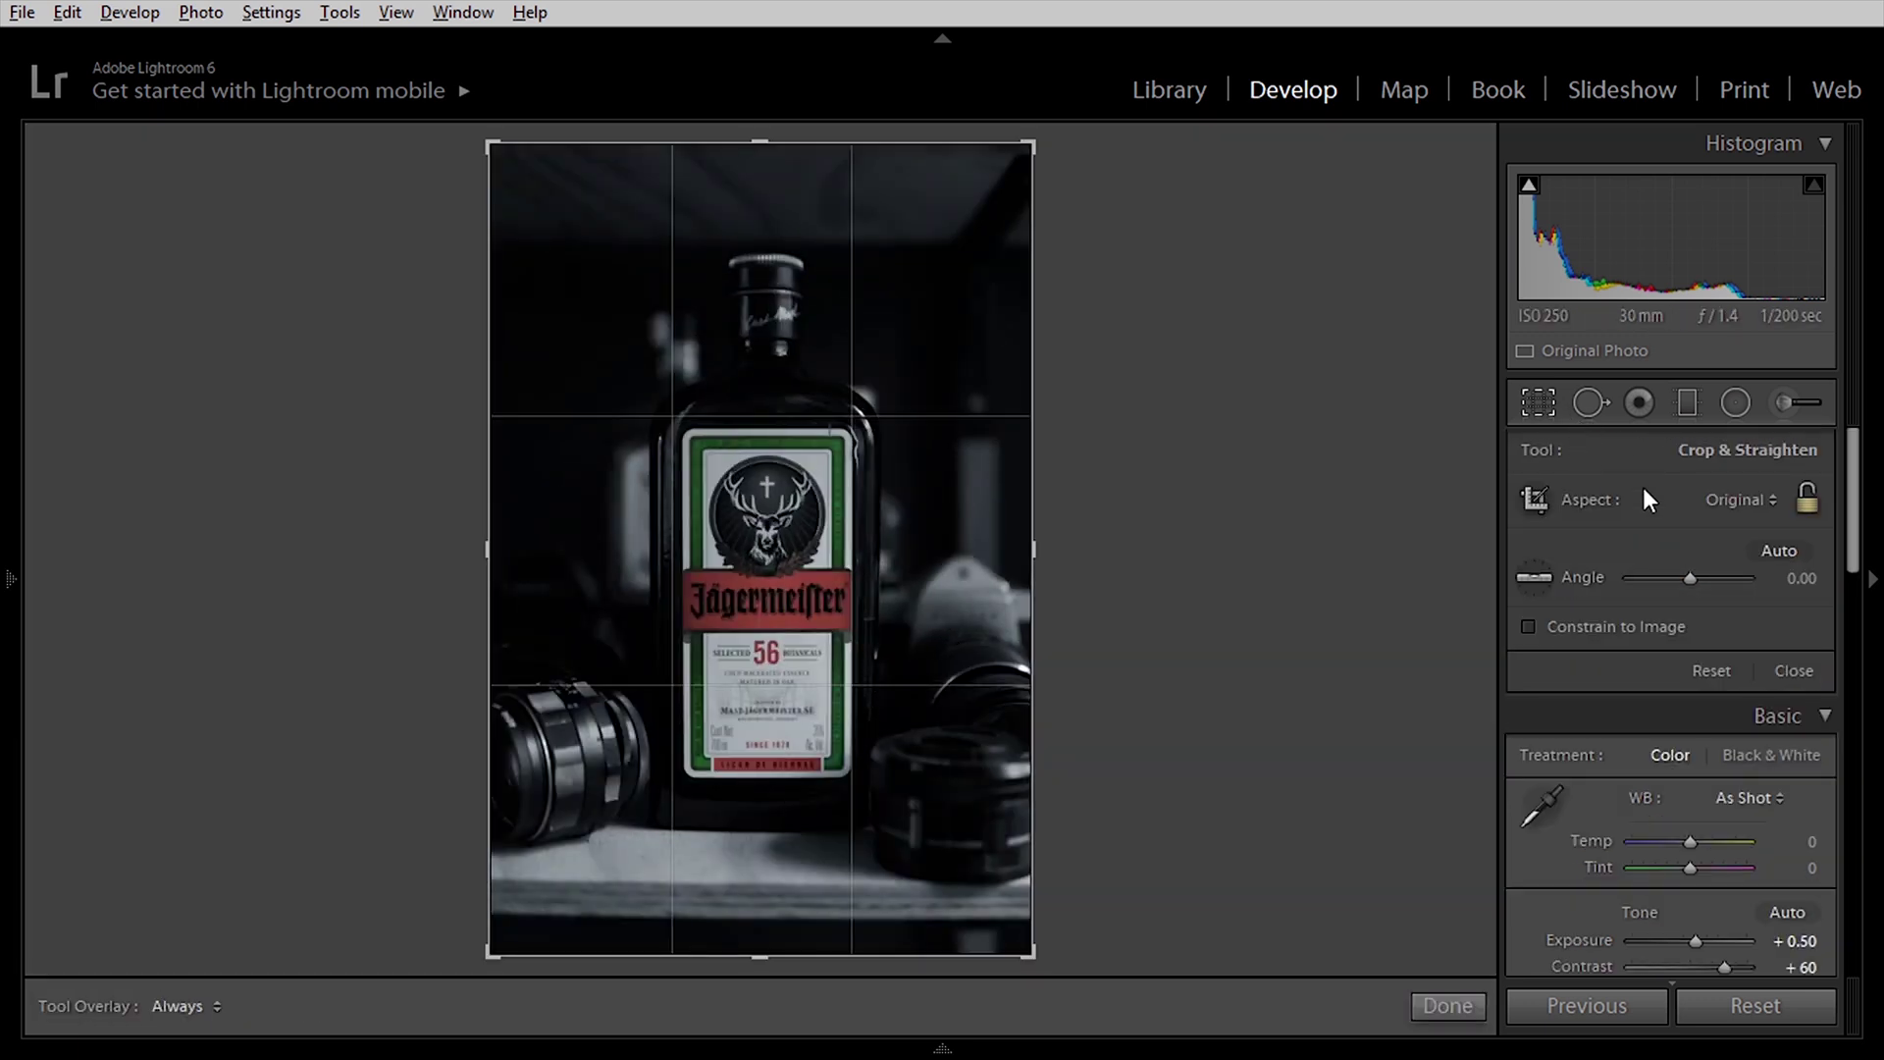
left_click(1745, 508)
left_click(1569, 660)
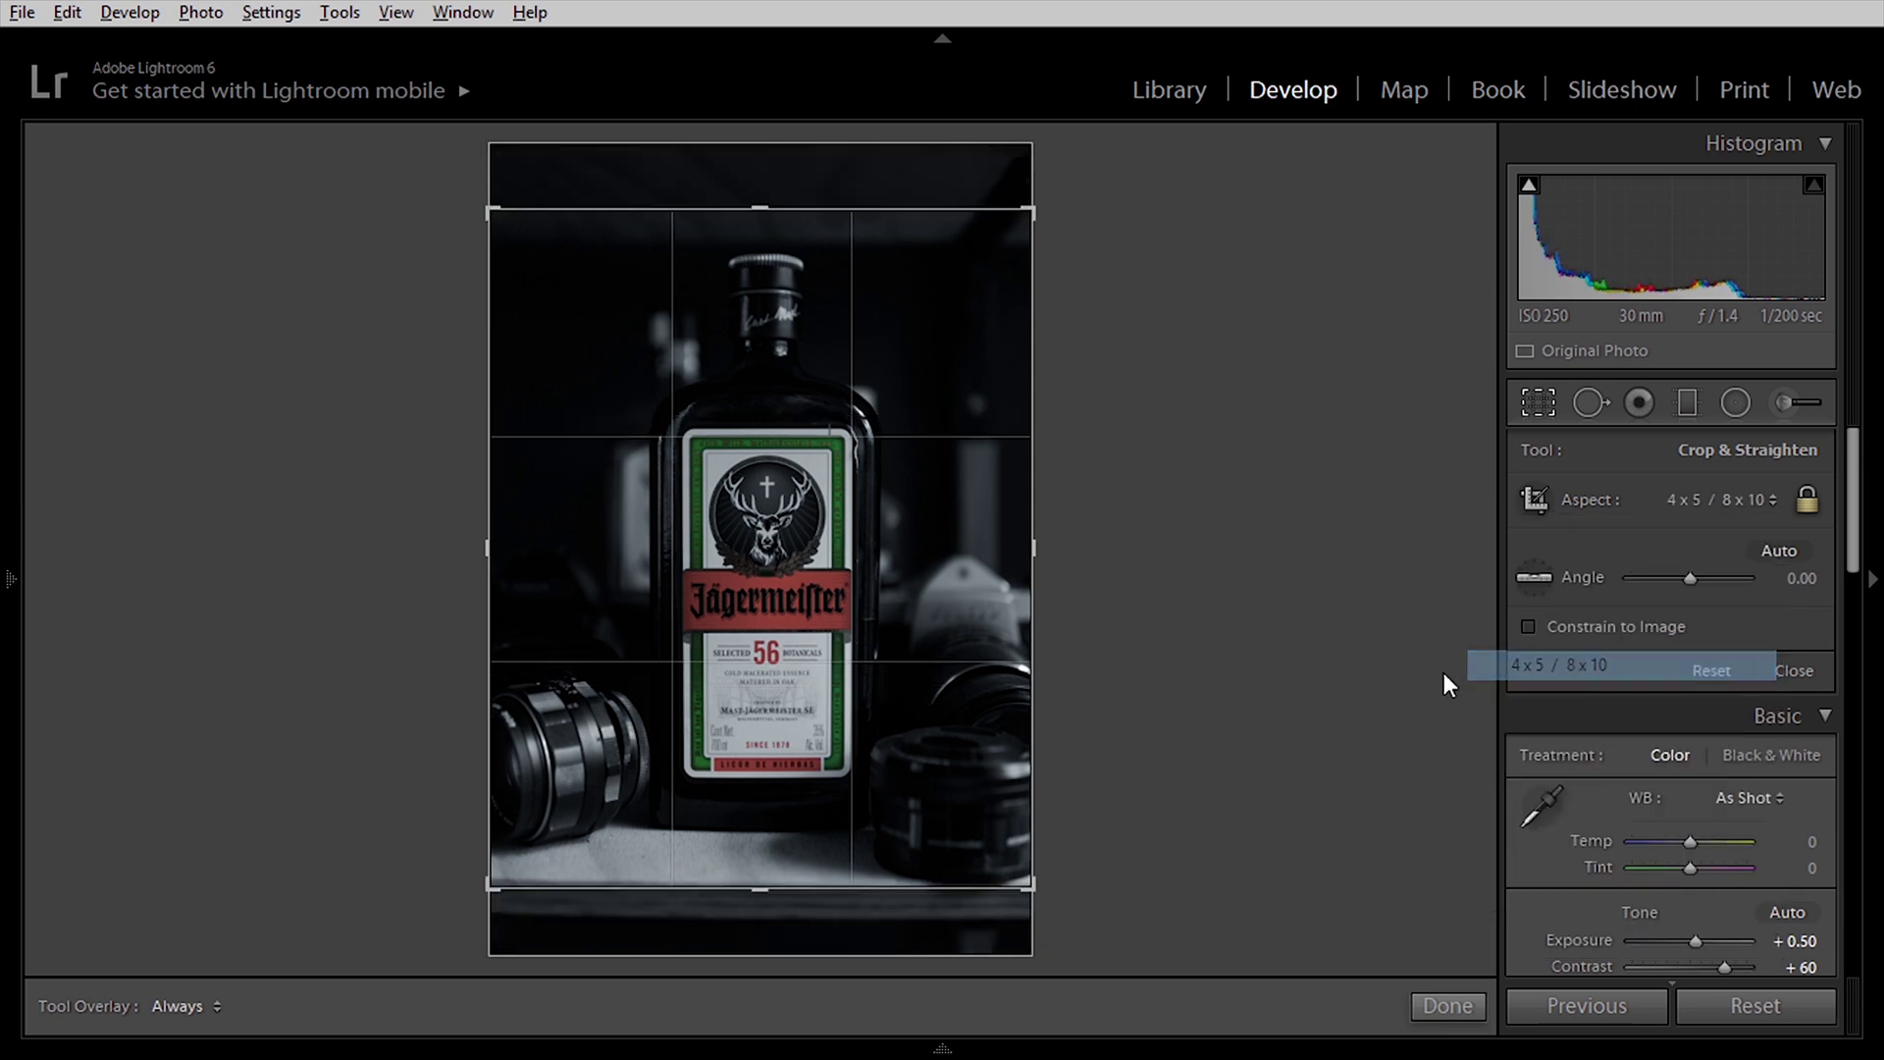
key("o")
left_click_drag(1074, 899, 1075, 899)
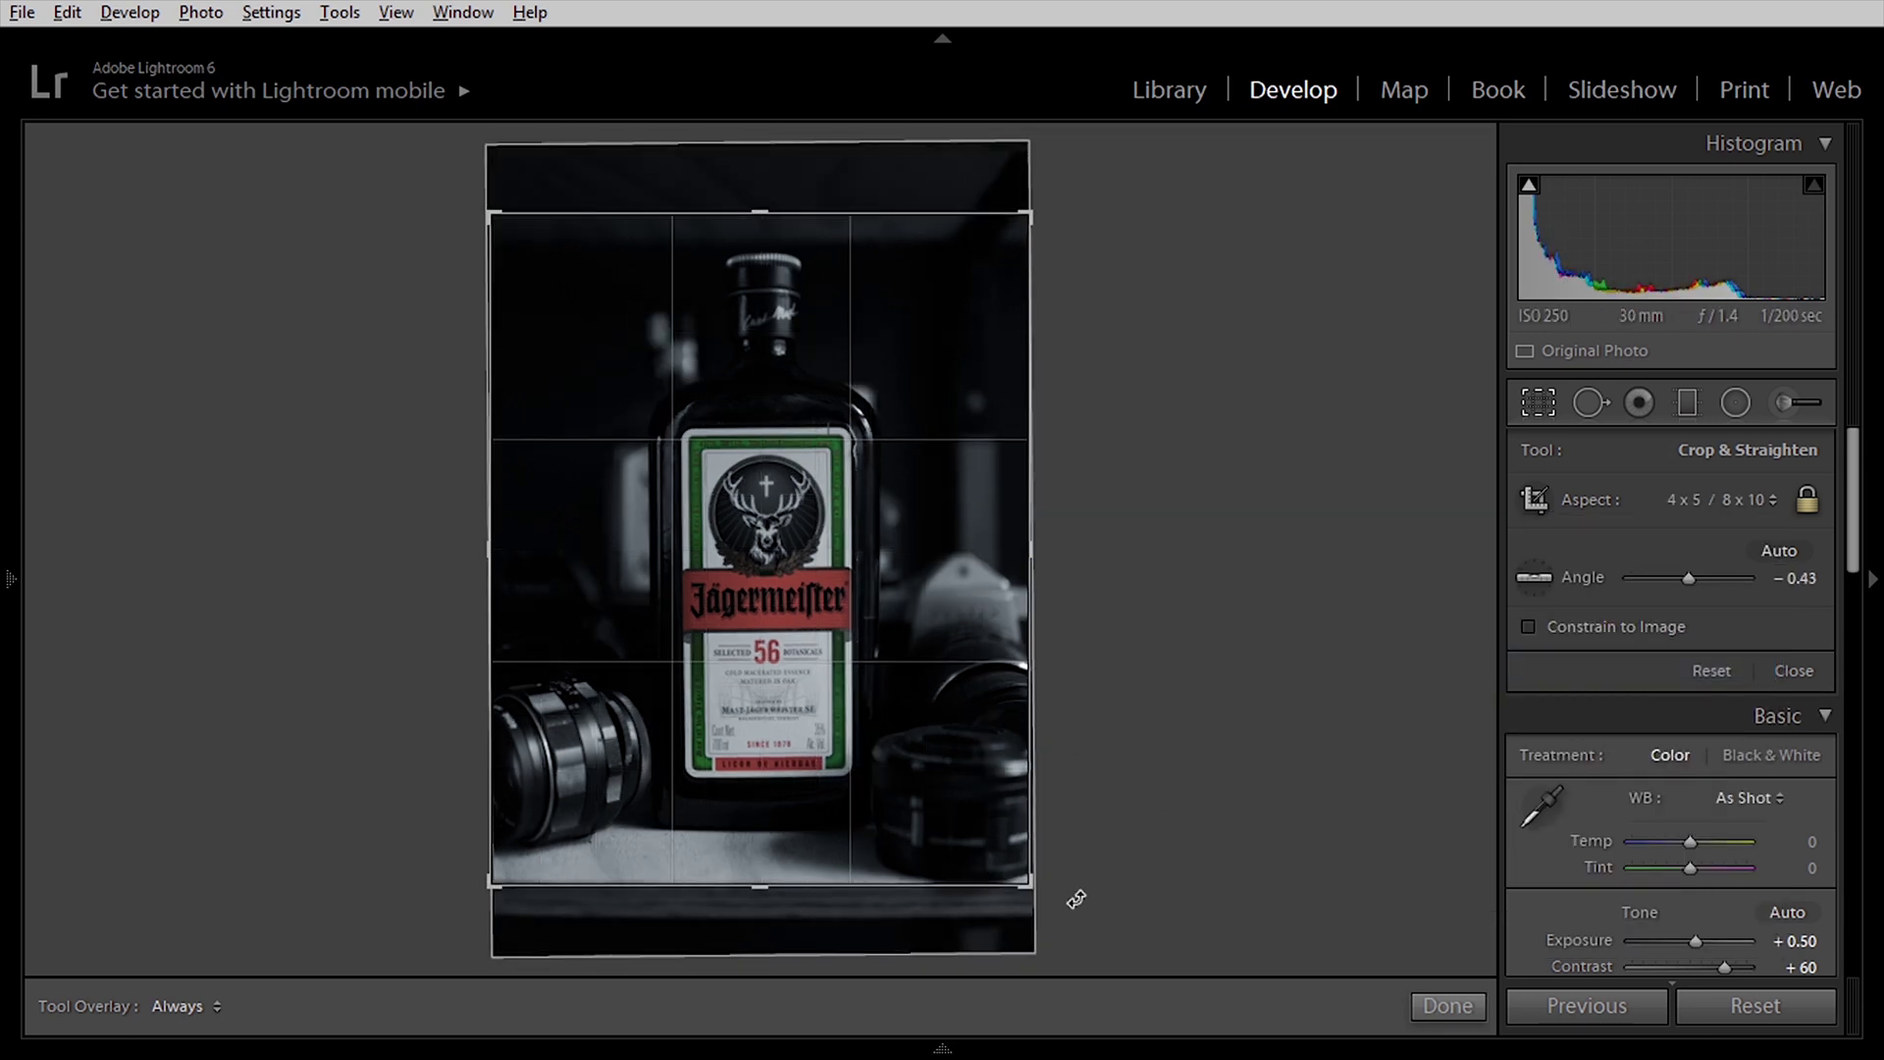
key("Return")
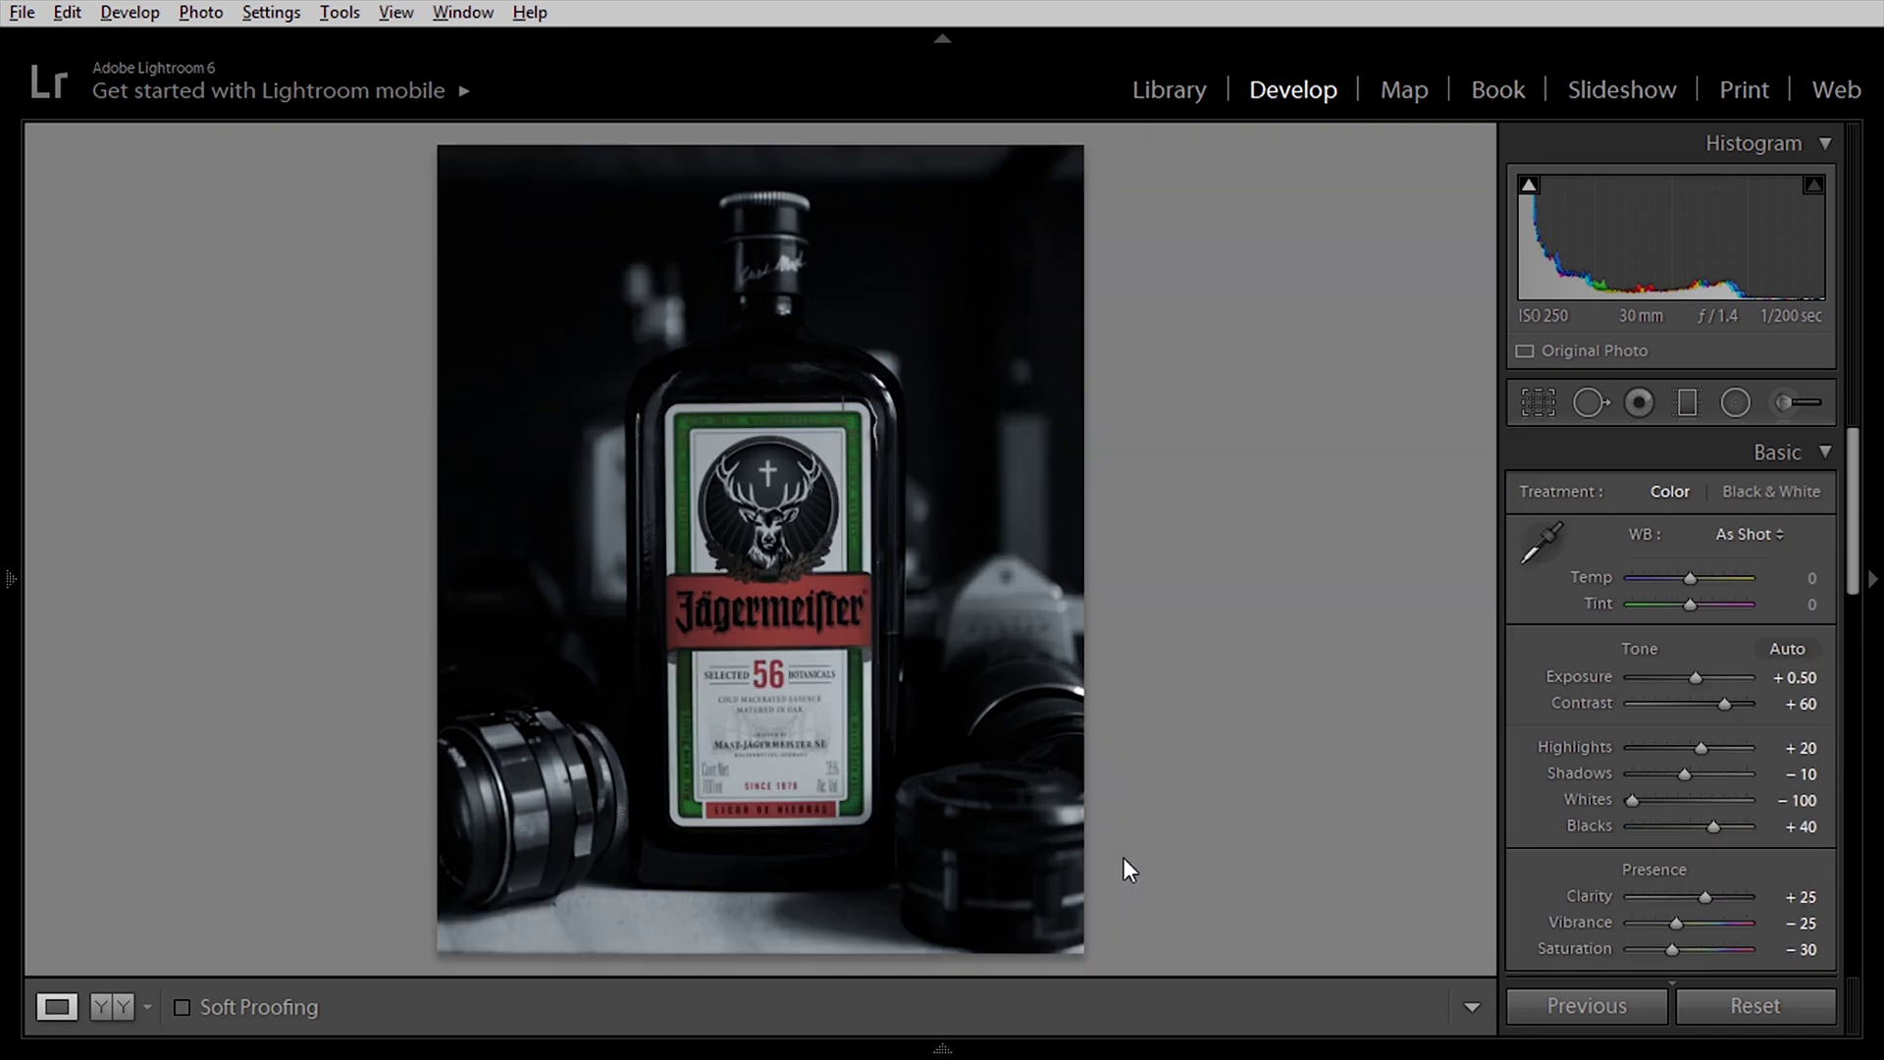
Send the dog photo to Photoshop via Edit In > Edit in Photoshop.
mouse_move(942, 1049)
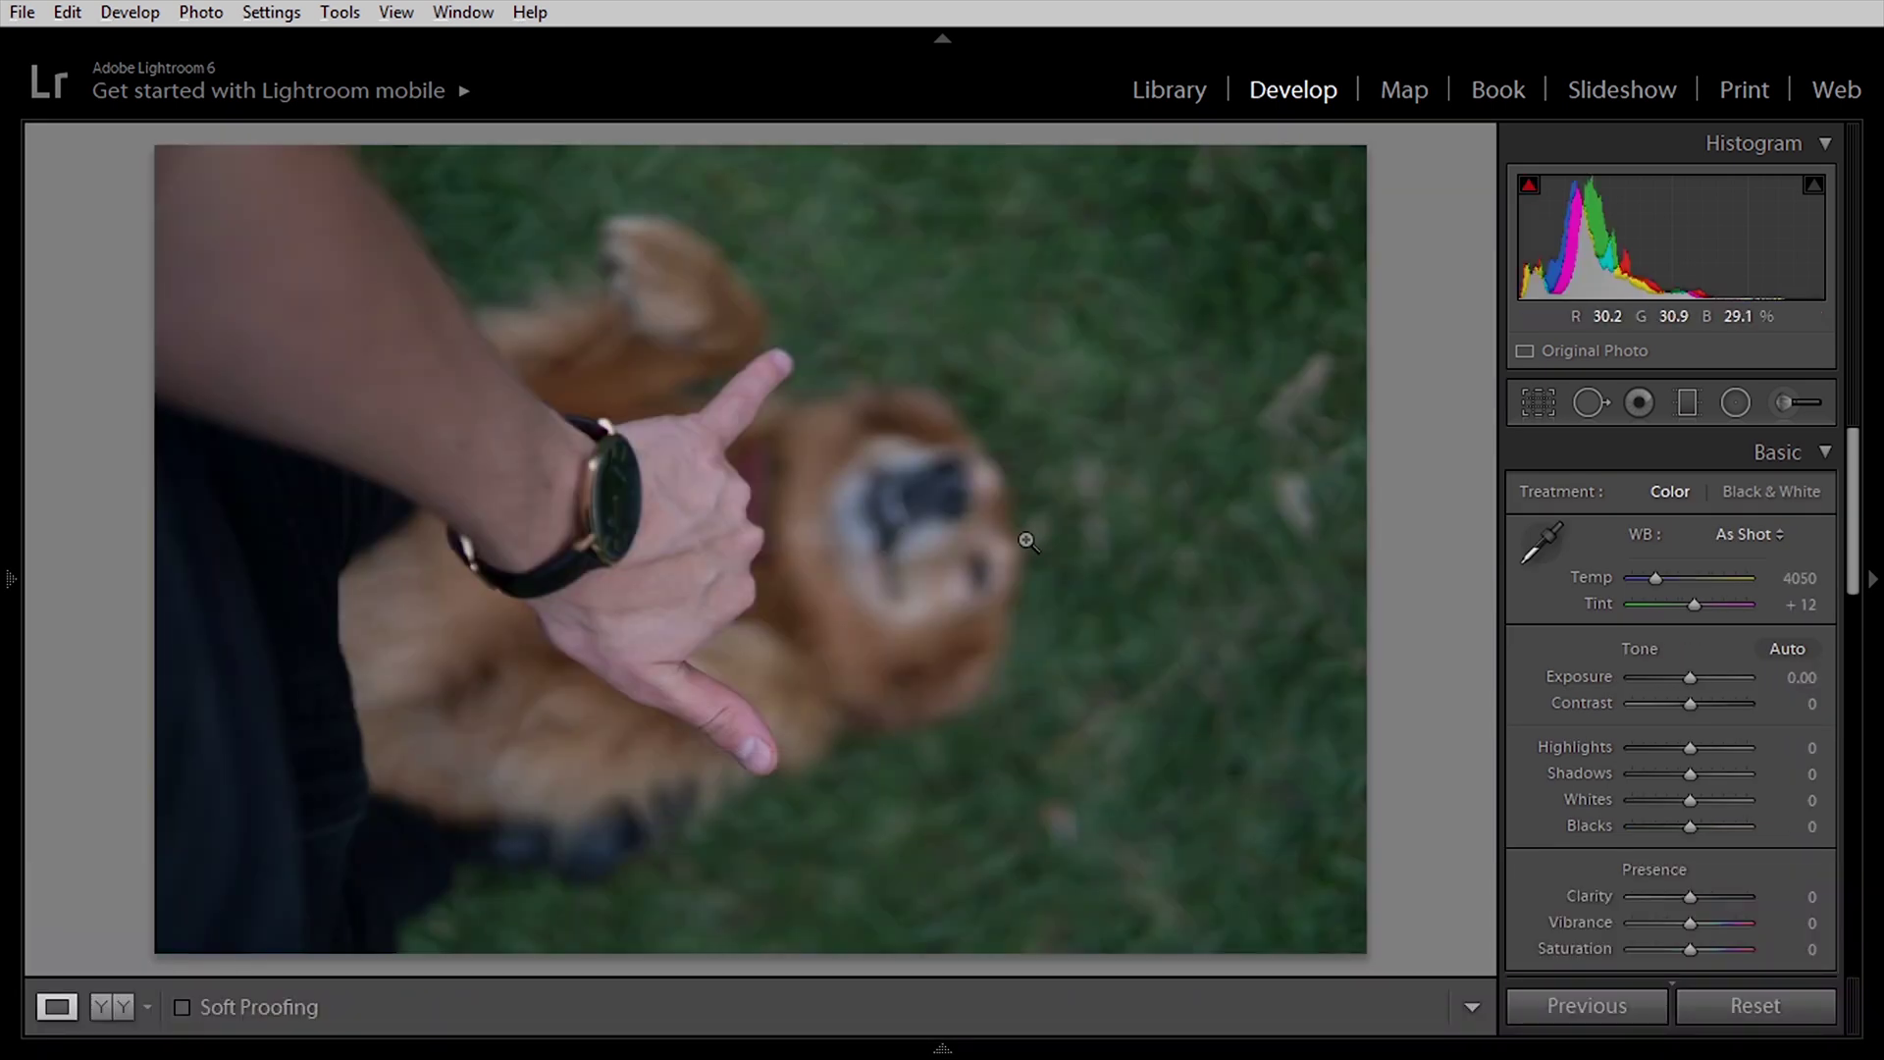
right_click(1021, 553)
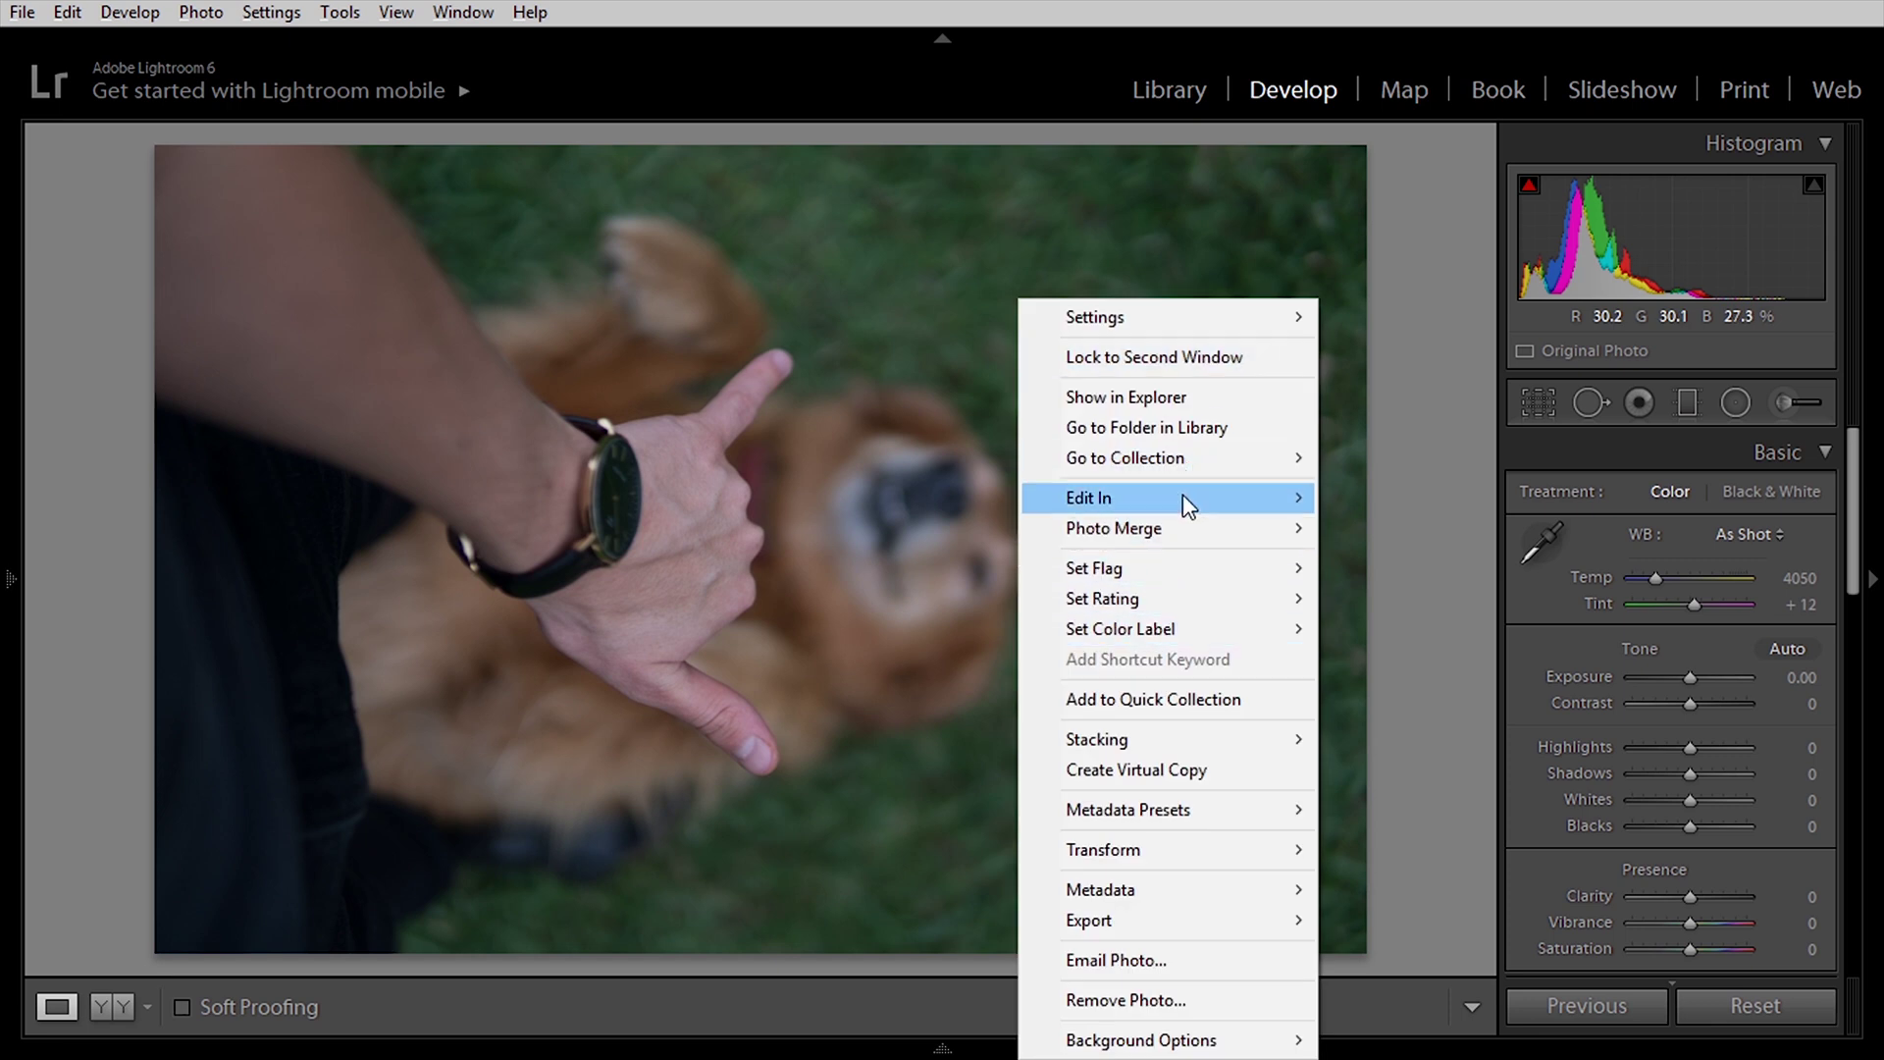
mouse_move(1181, 497)
left_click(1413, 528)
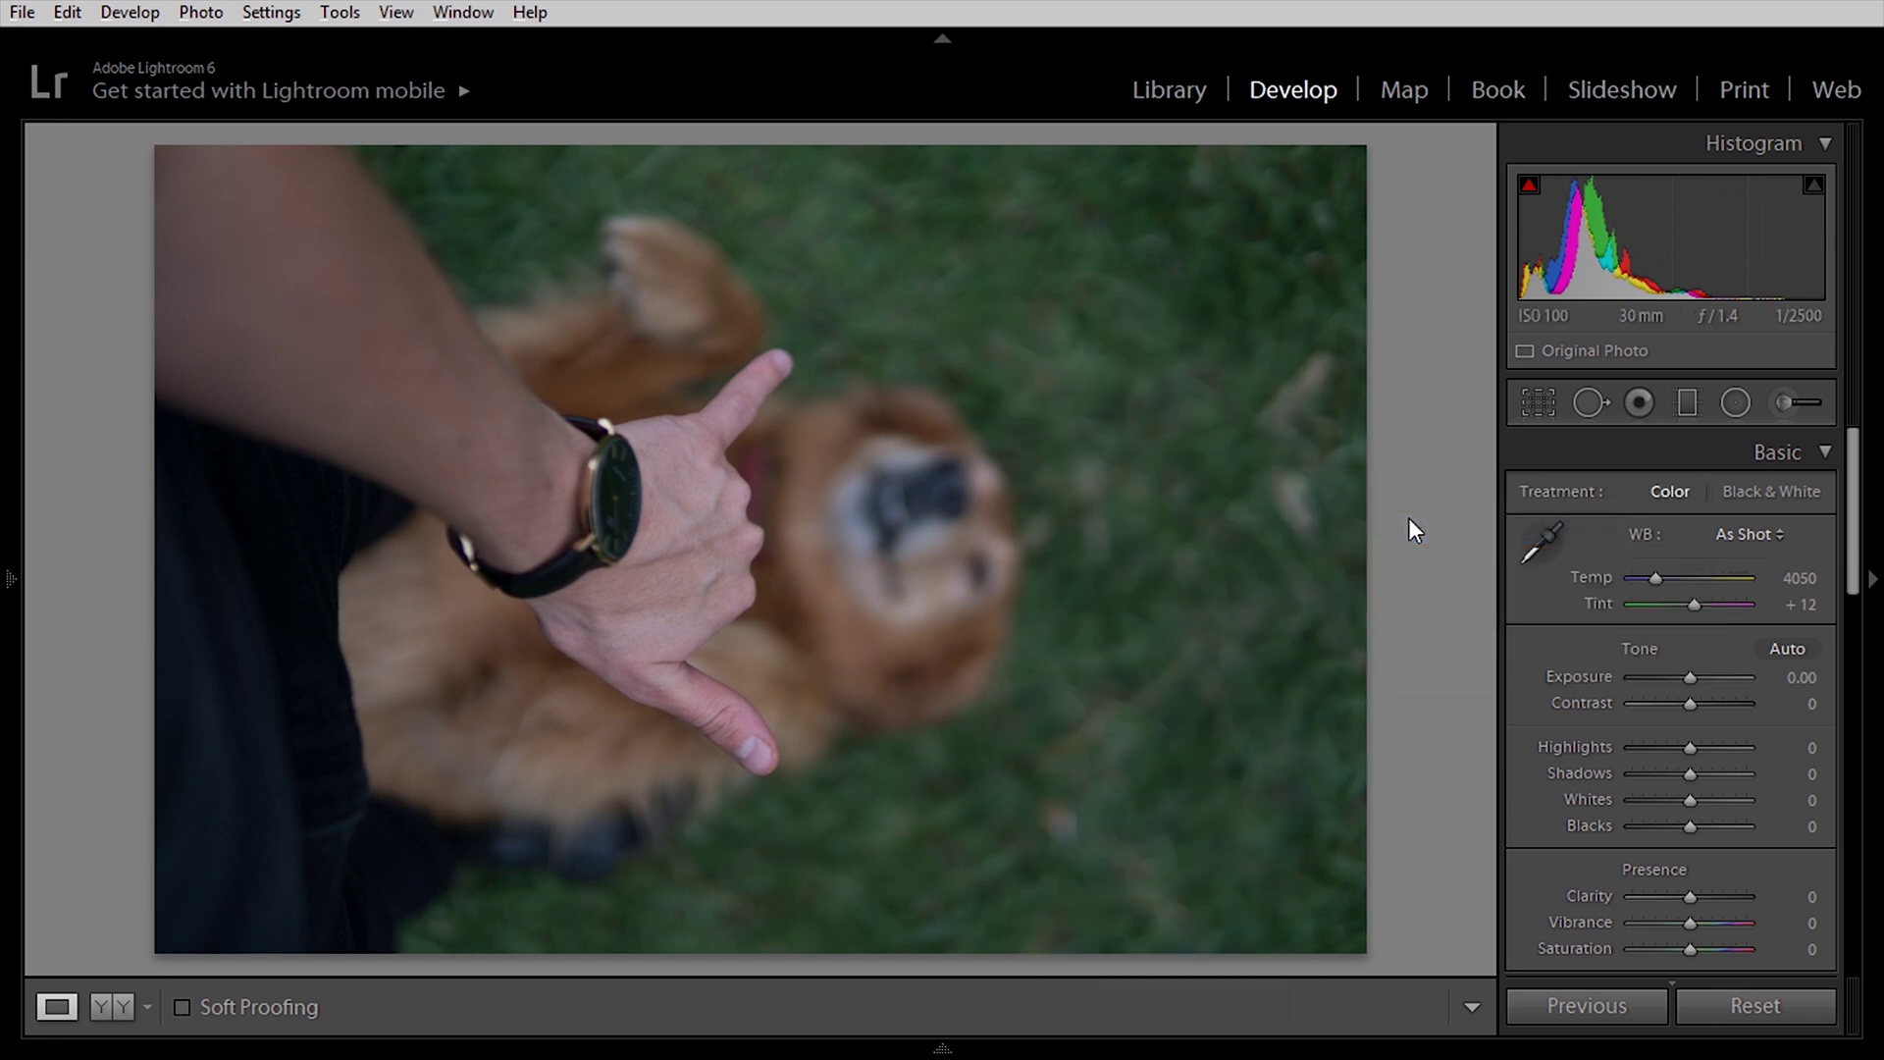
key("Return")
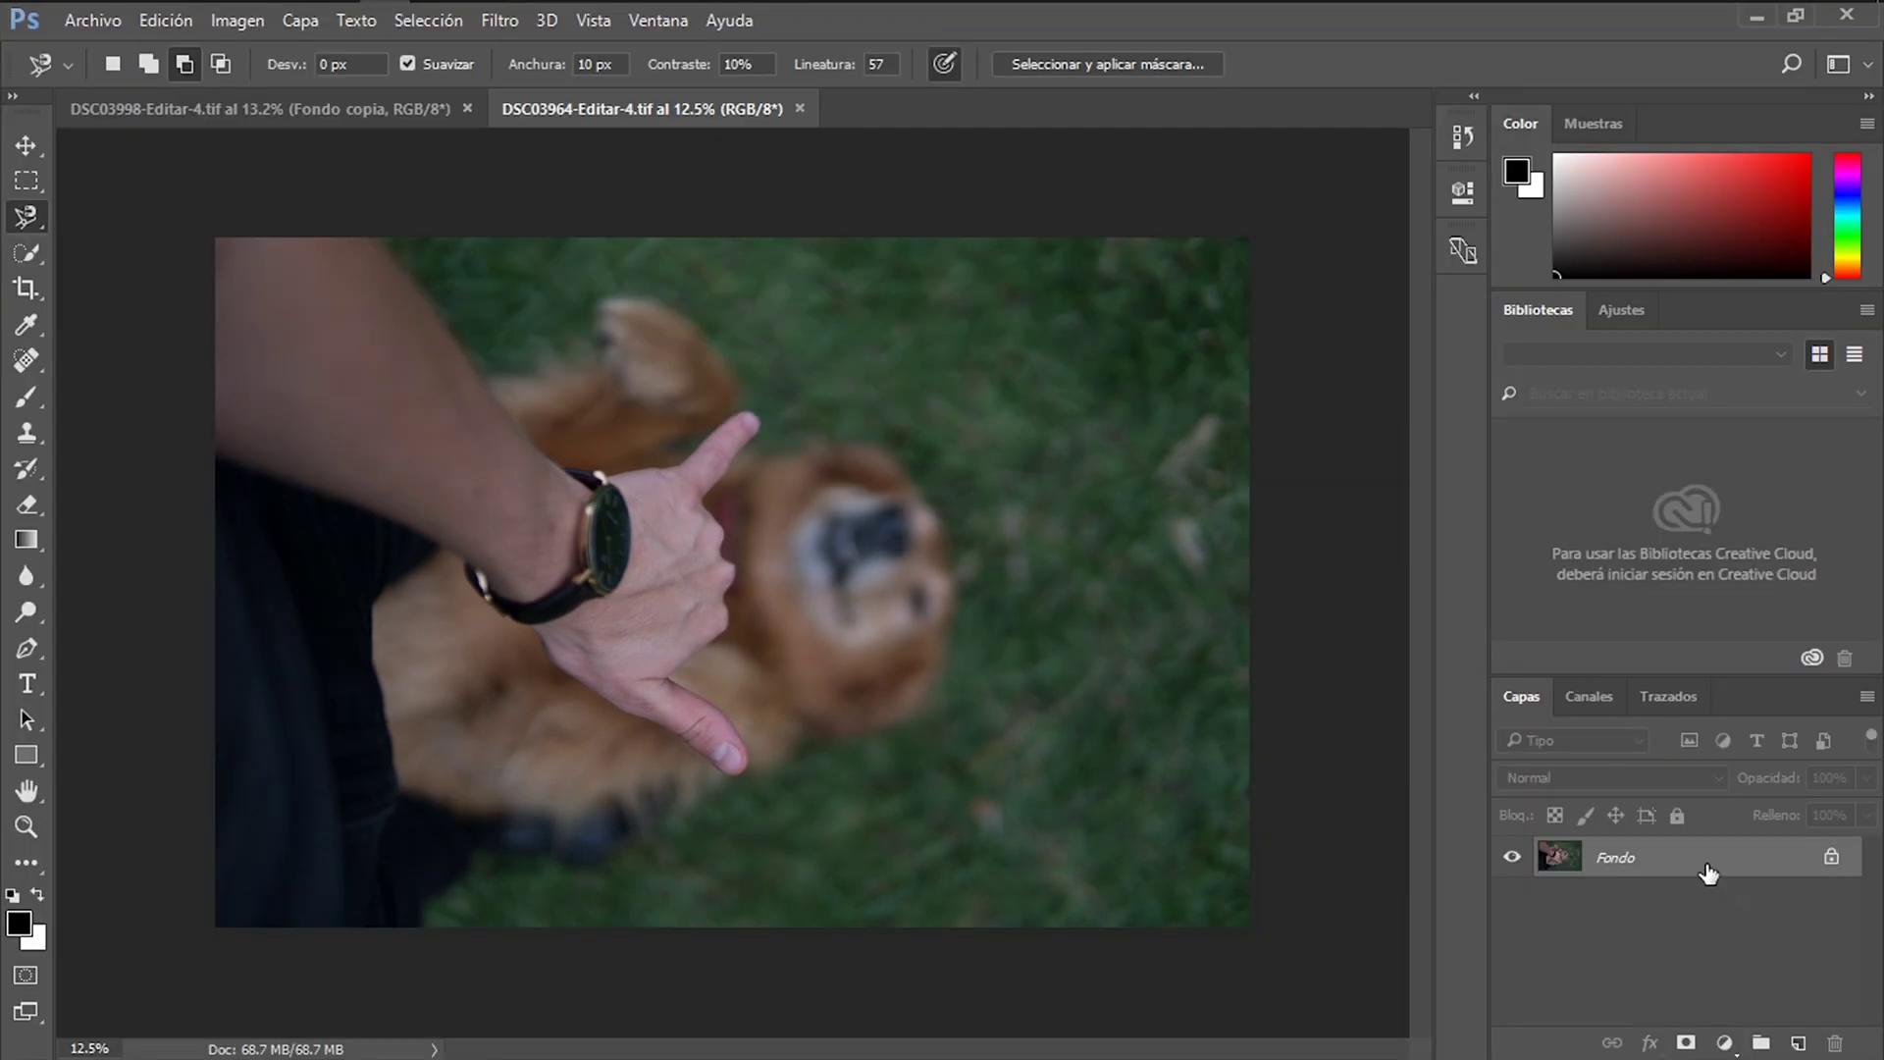
Duplicate the layer to Capa 1 and select the fur and hand with Gama de colores at tolerance about 52.
key("ctrl+j")
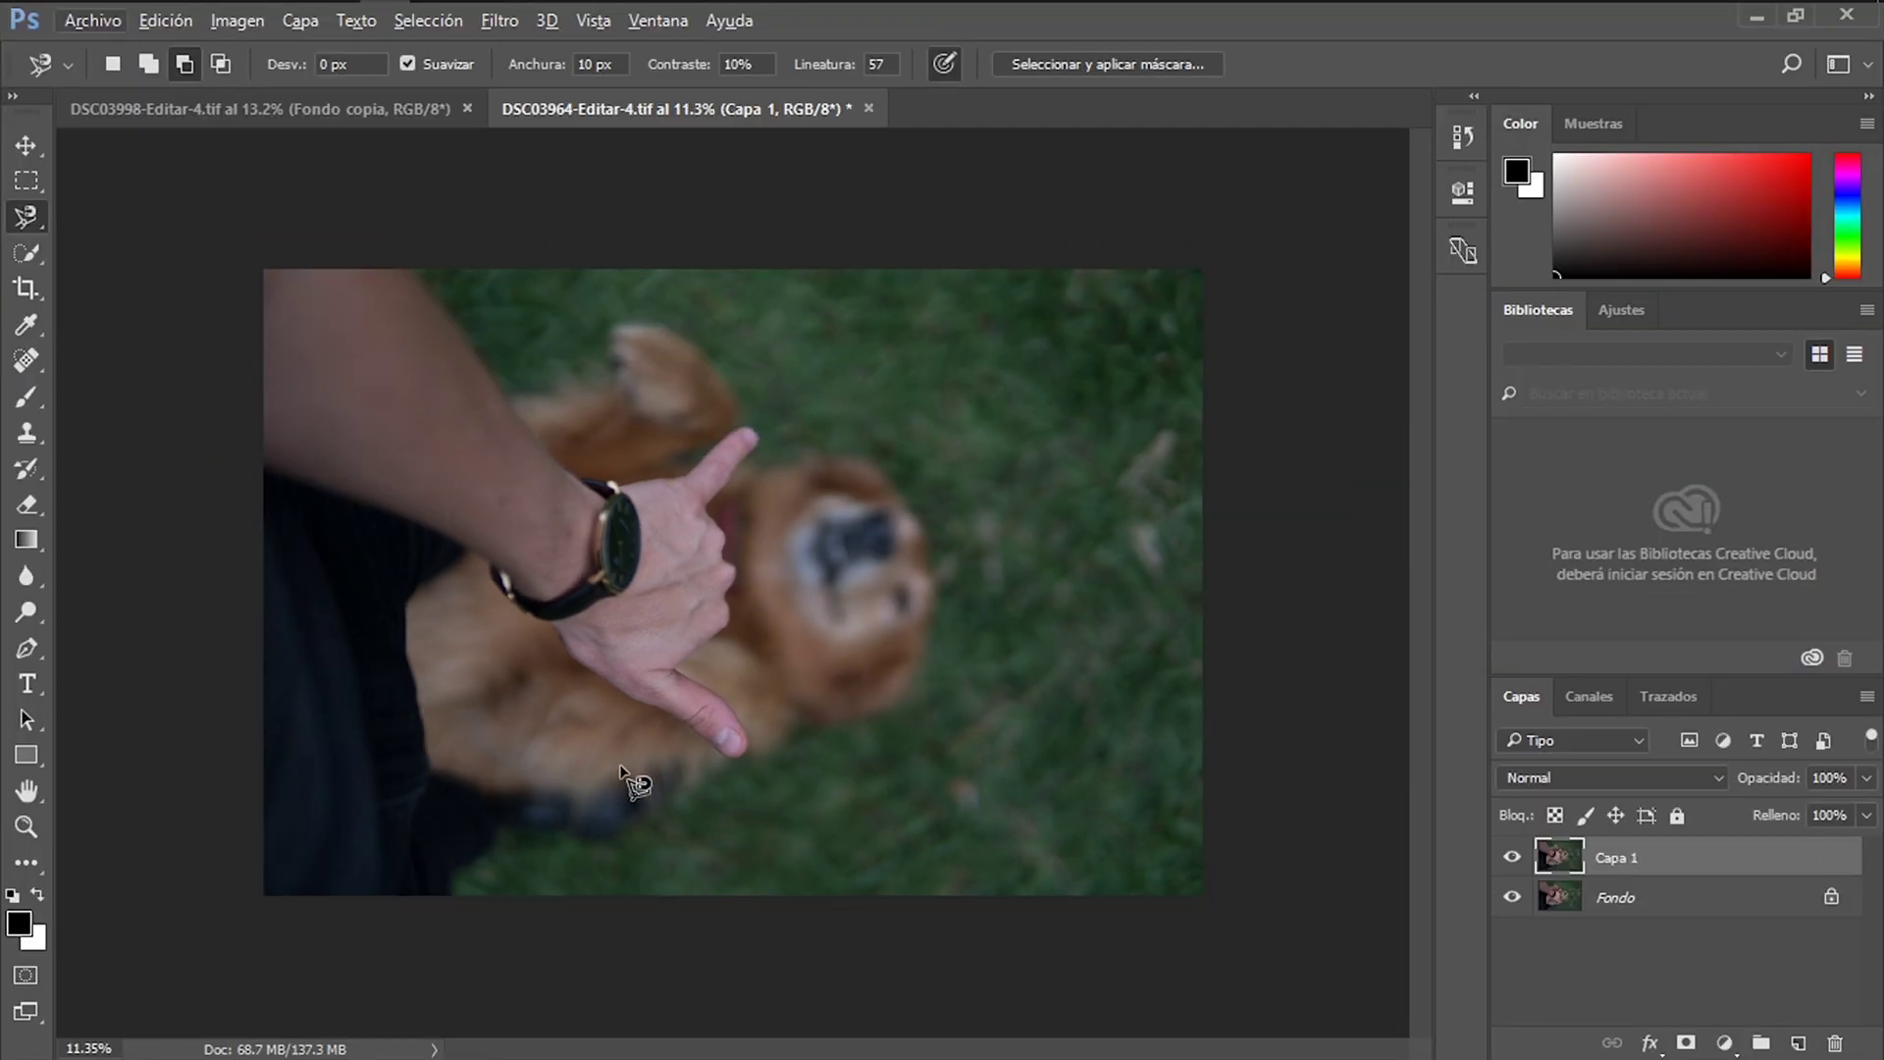
left_click(27, 145)
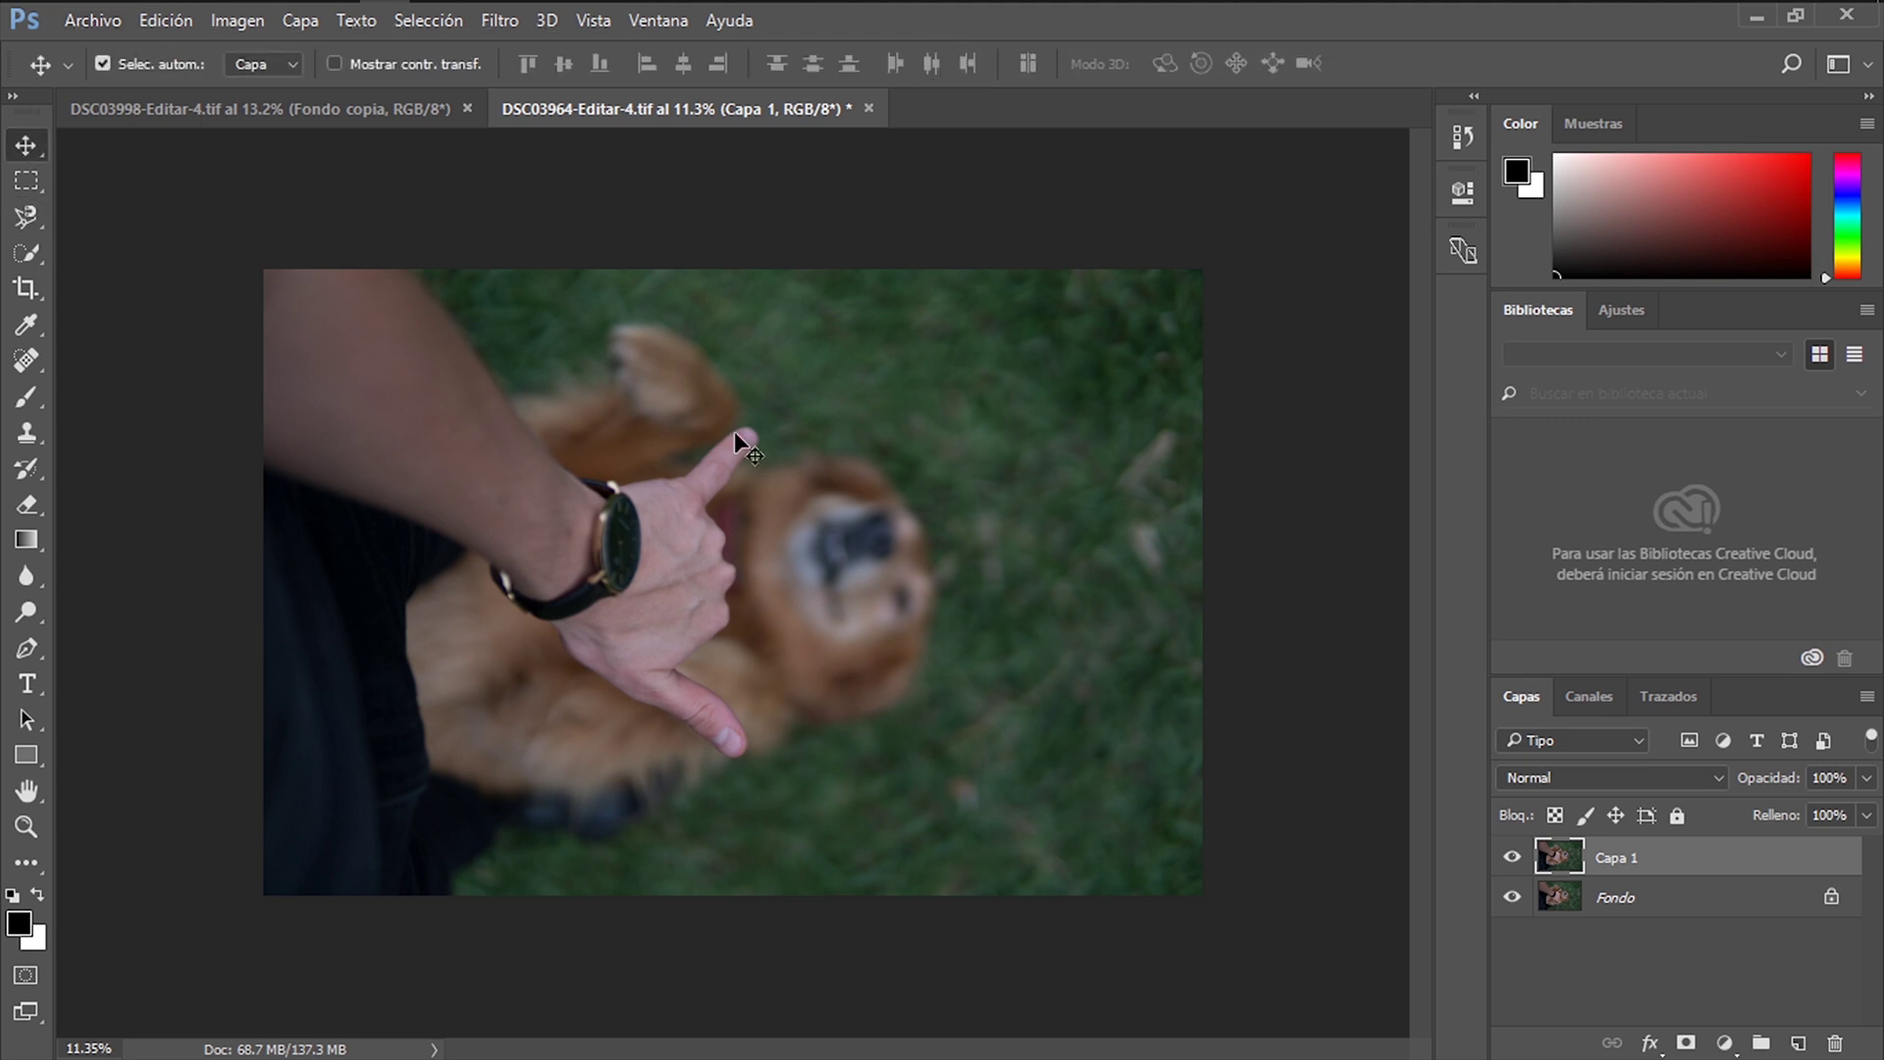
left_click(429, 20)
left_click(574, 285)
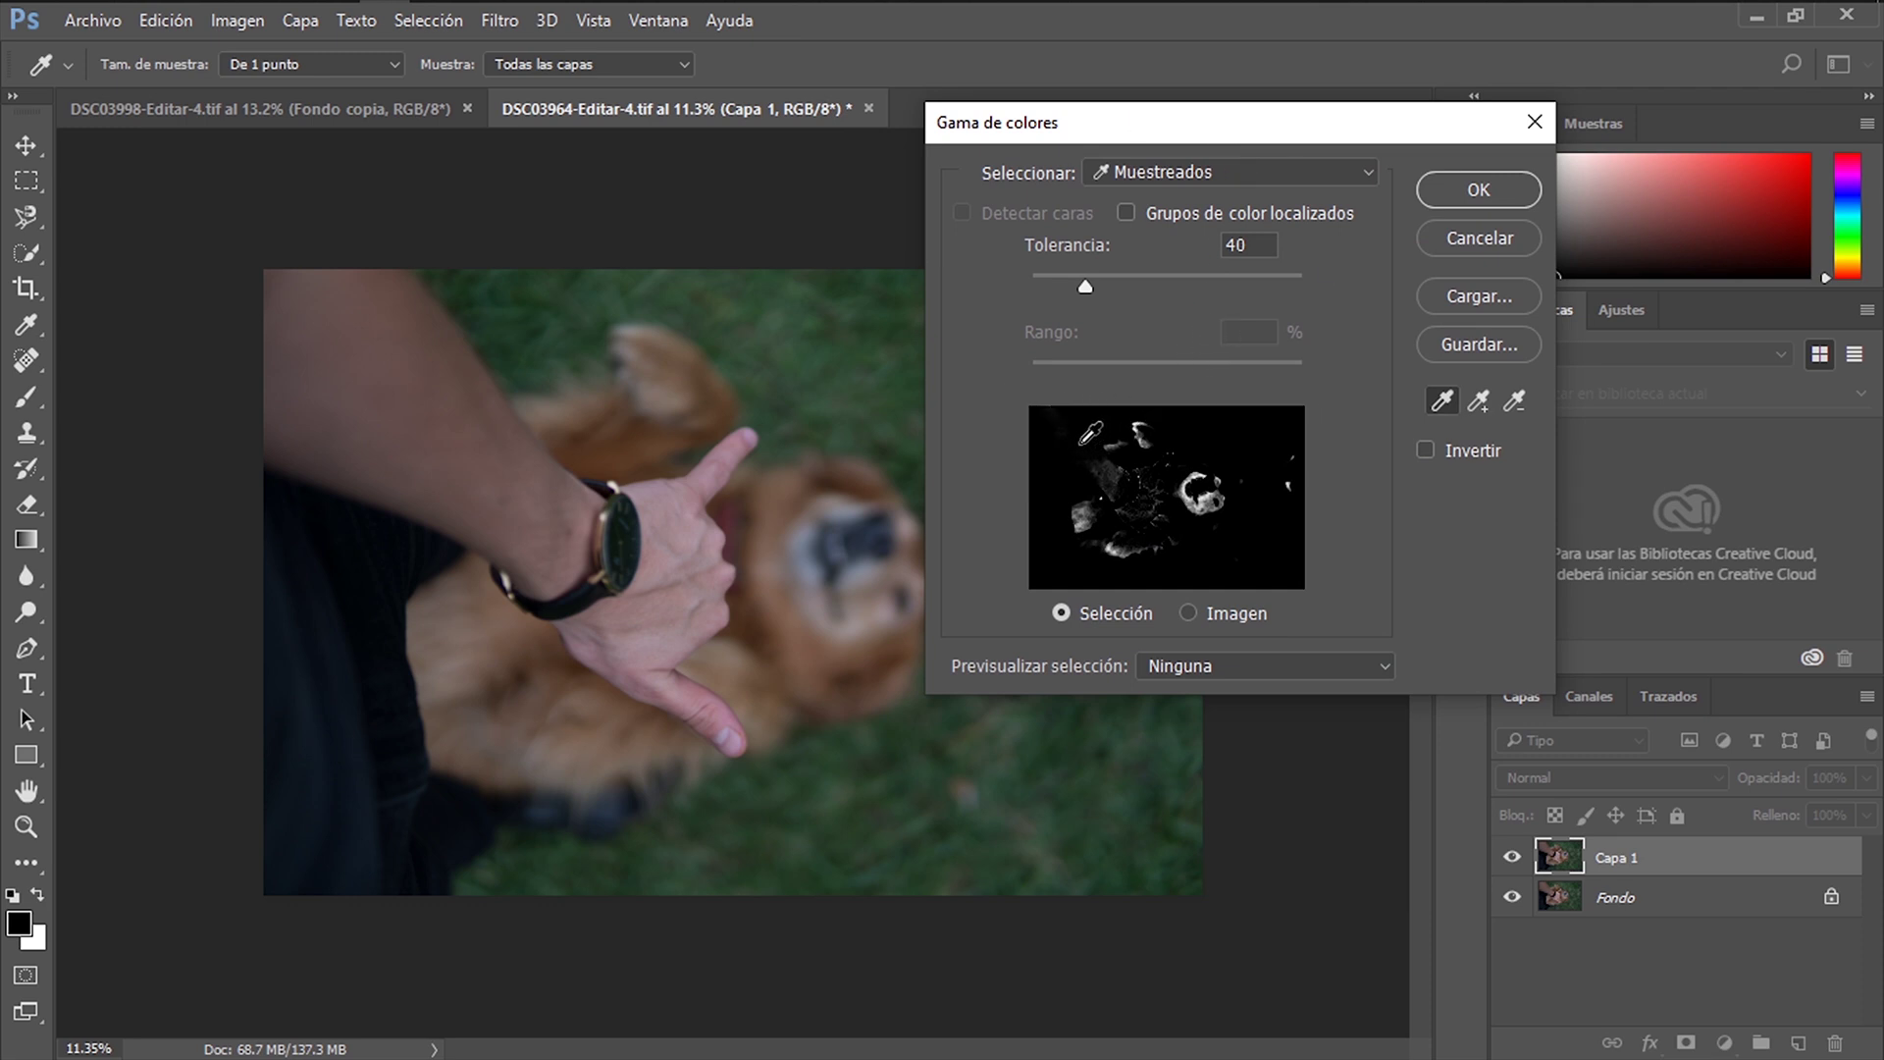
left_click(923, 530)
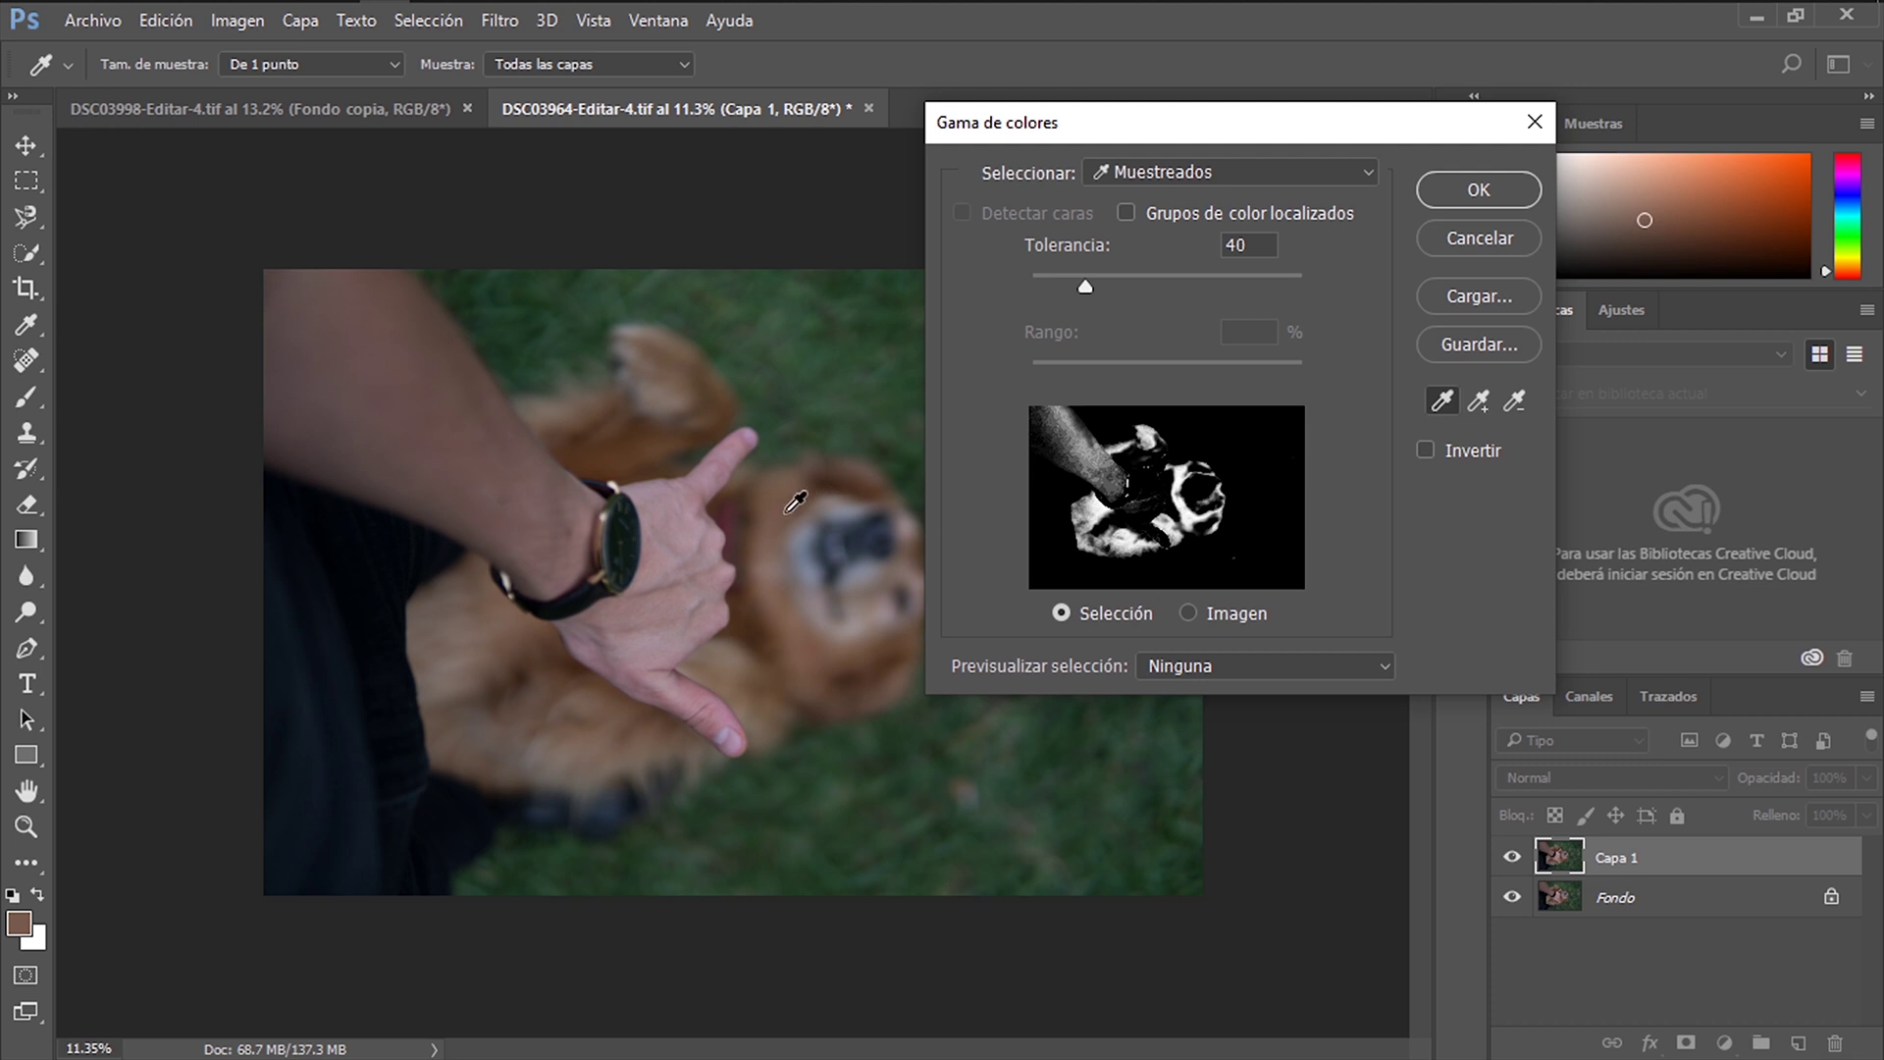
left_click(1478, 400)
left_click(734, 542)
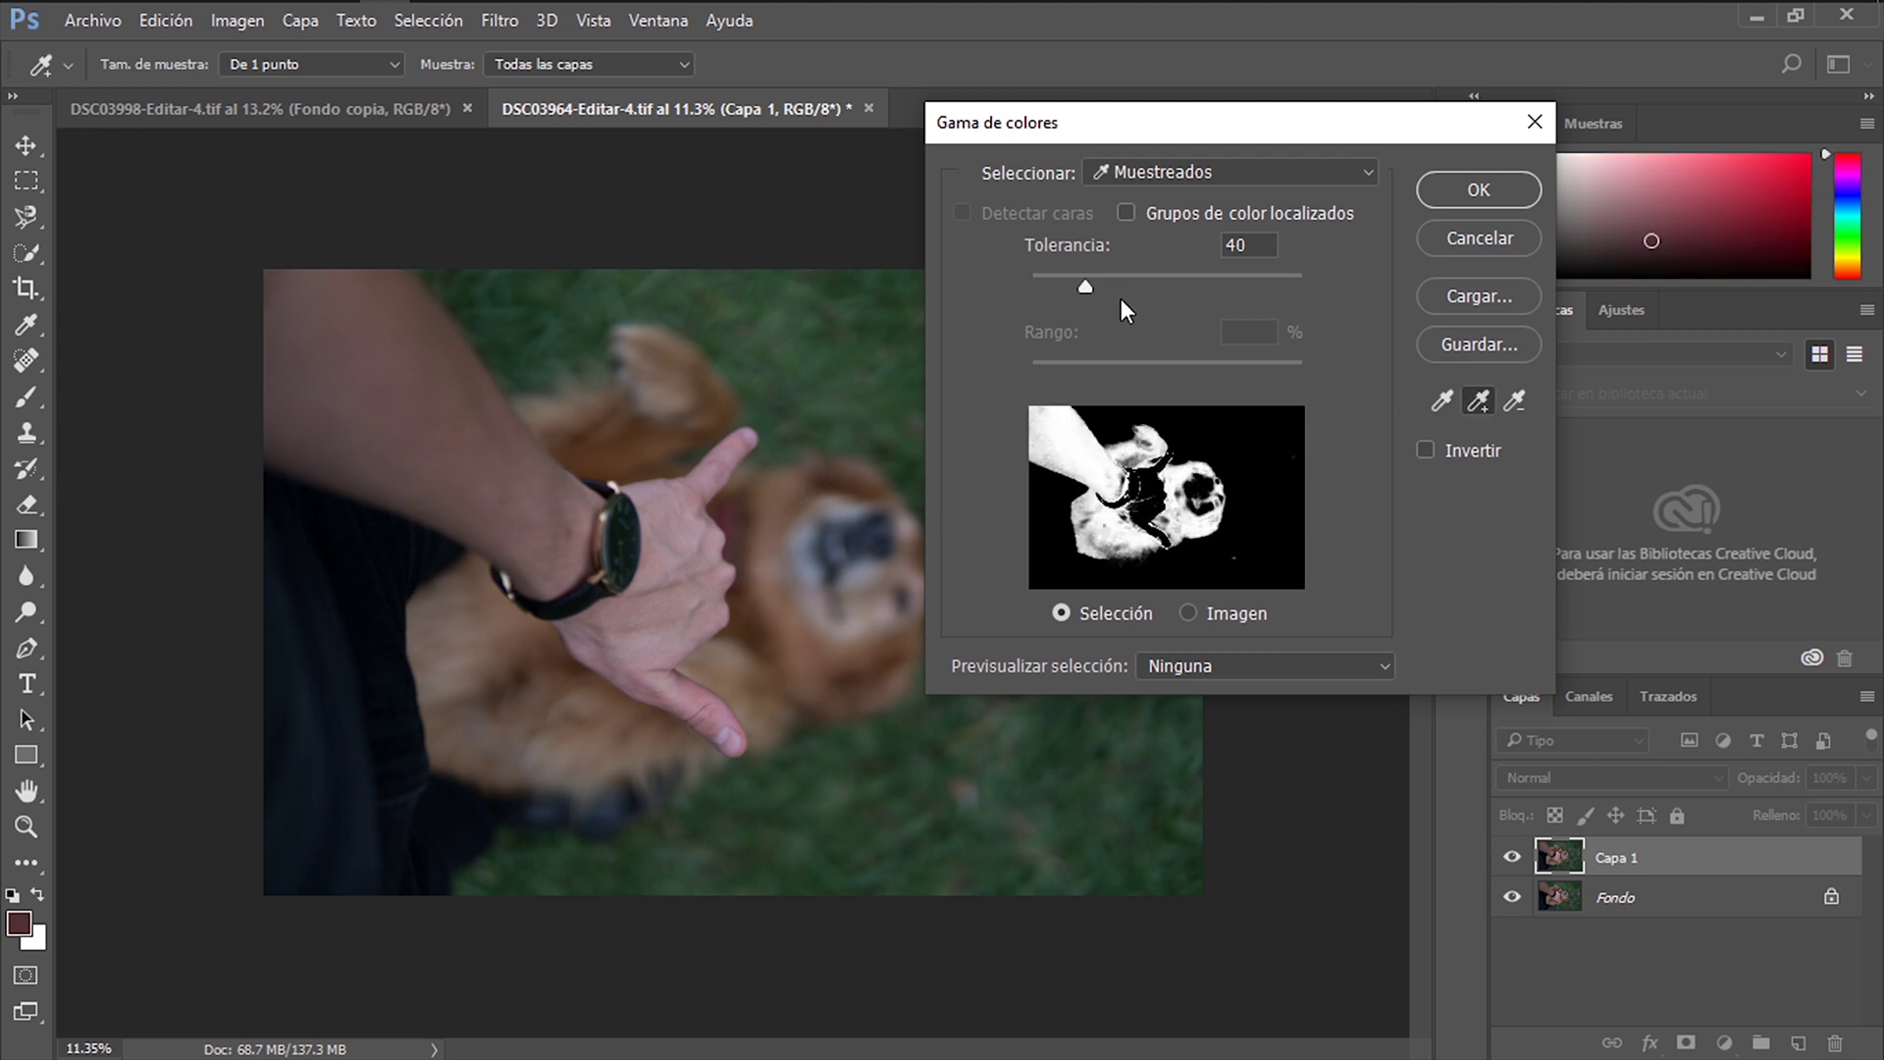
left_click_drag(1090, 286, 1103, 281)
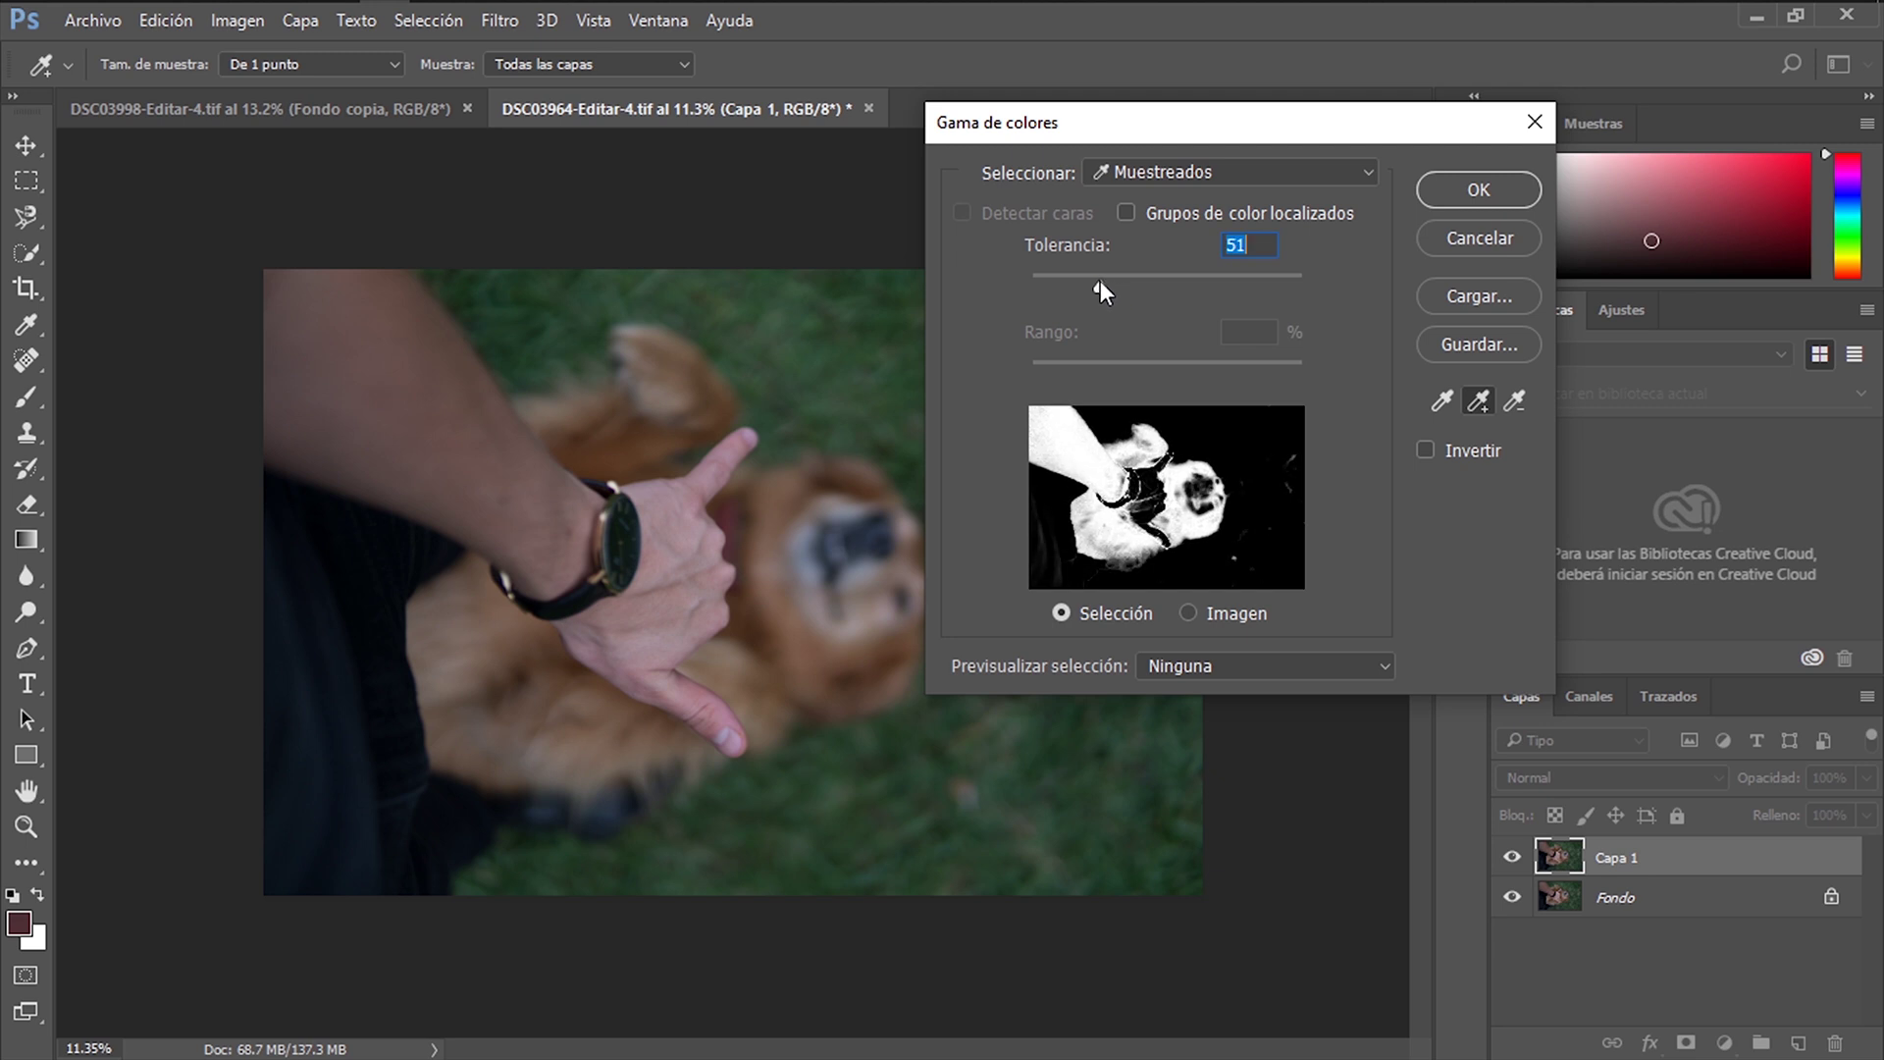
left_click(1487, 194)
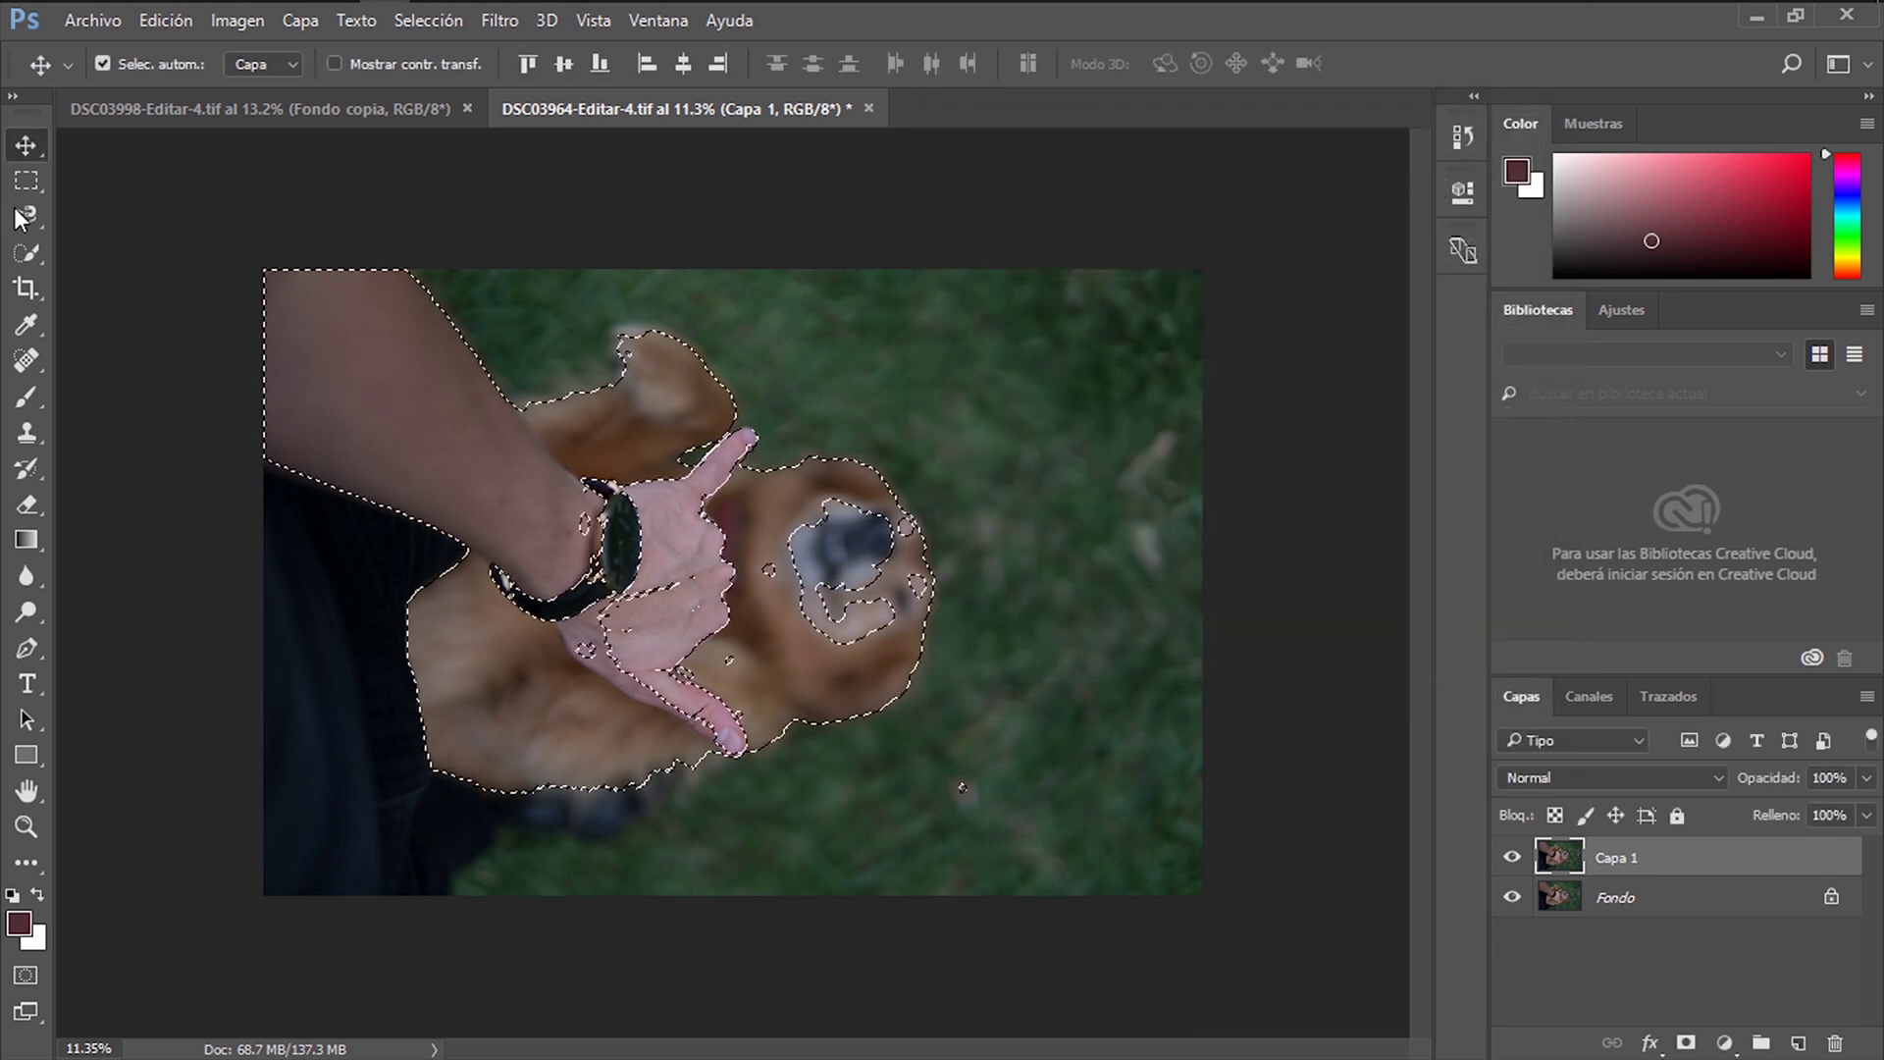
Trace a grass patch with the Magnetic Lasso to remove it from the selection.
left_click(27, 252)
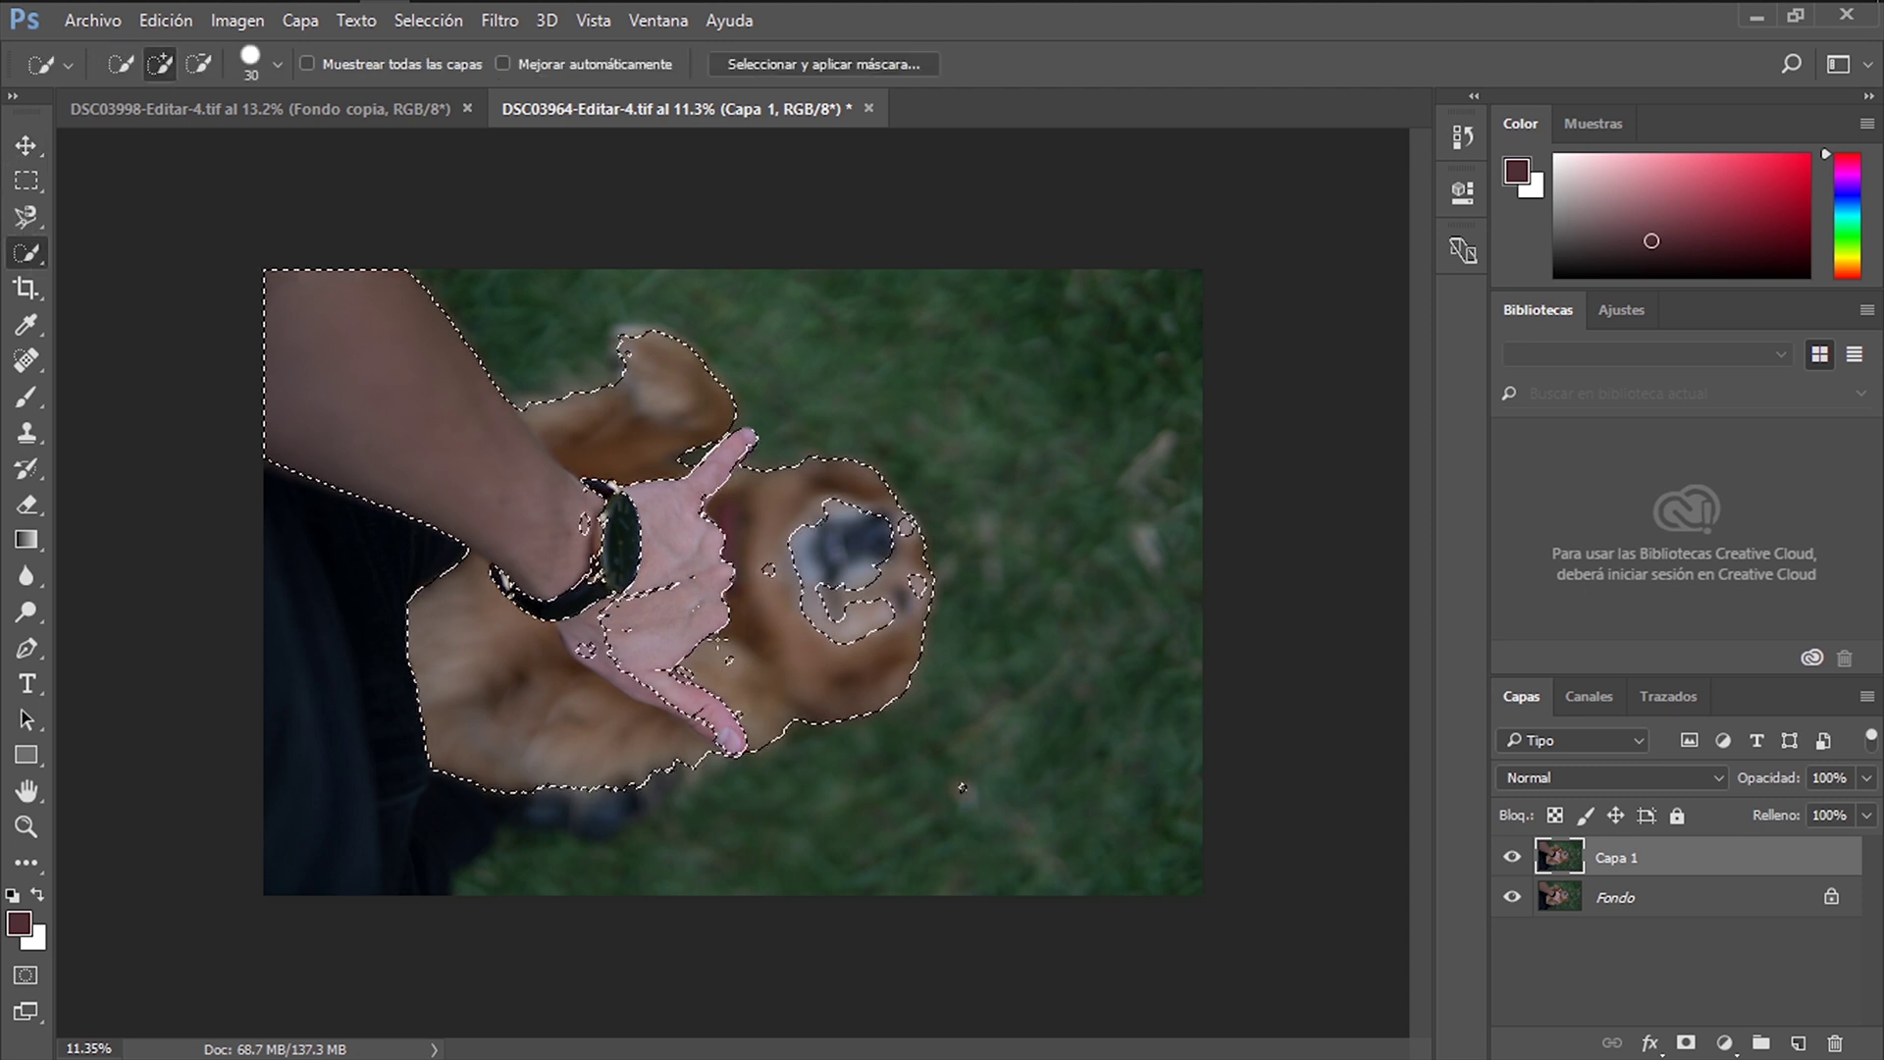
key("l")
left_click(745, 451)
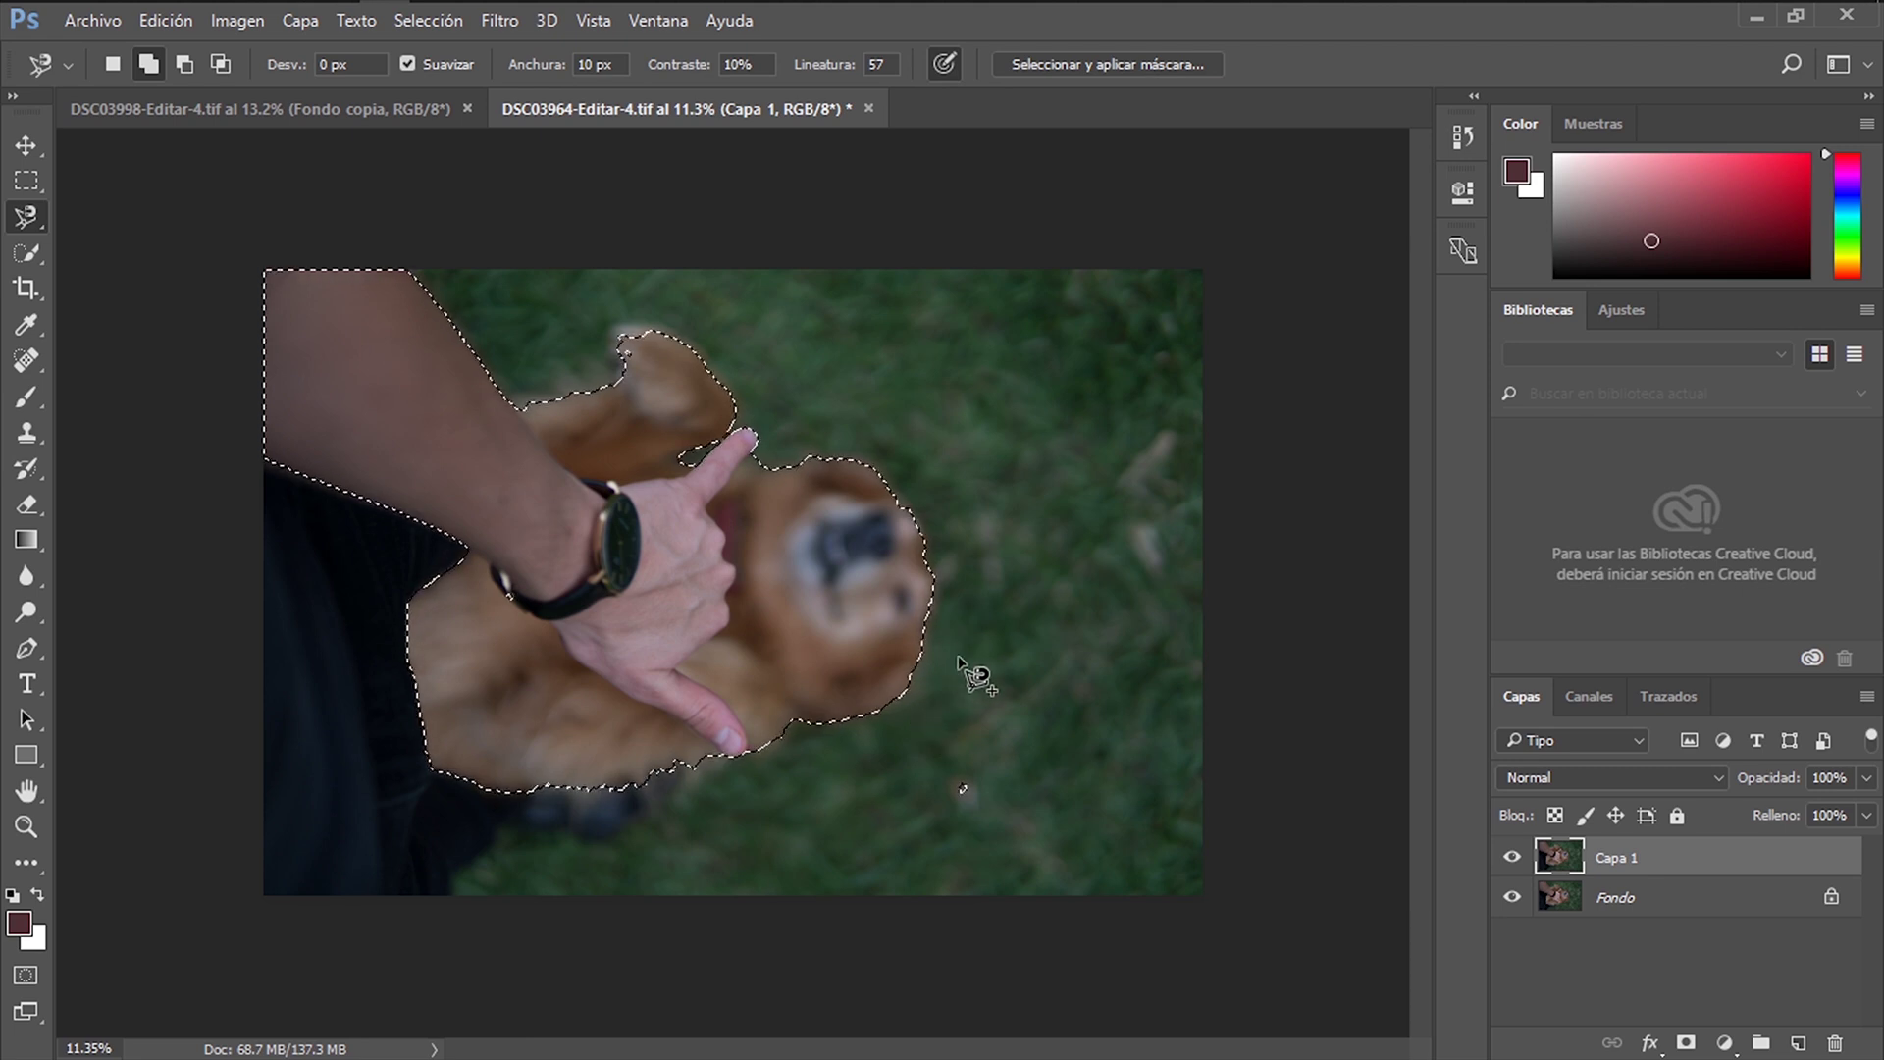
left_click(936, 801, "alt")
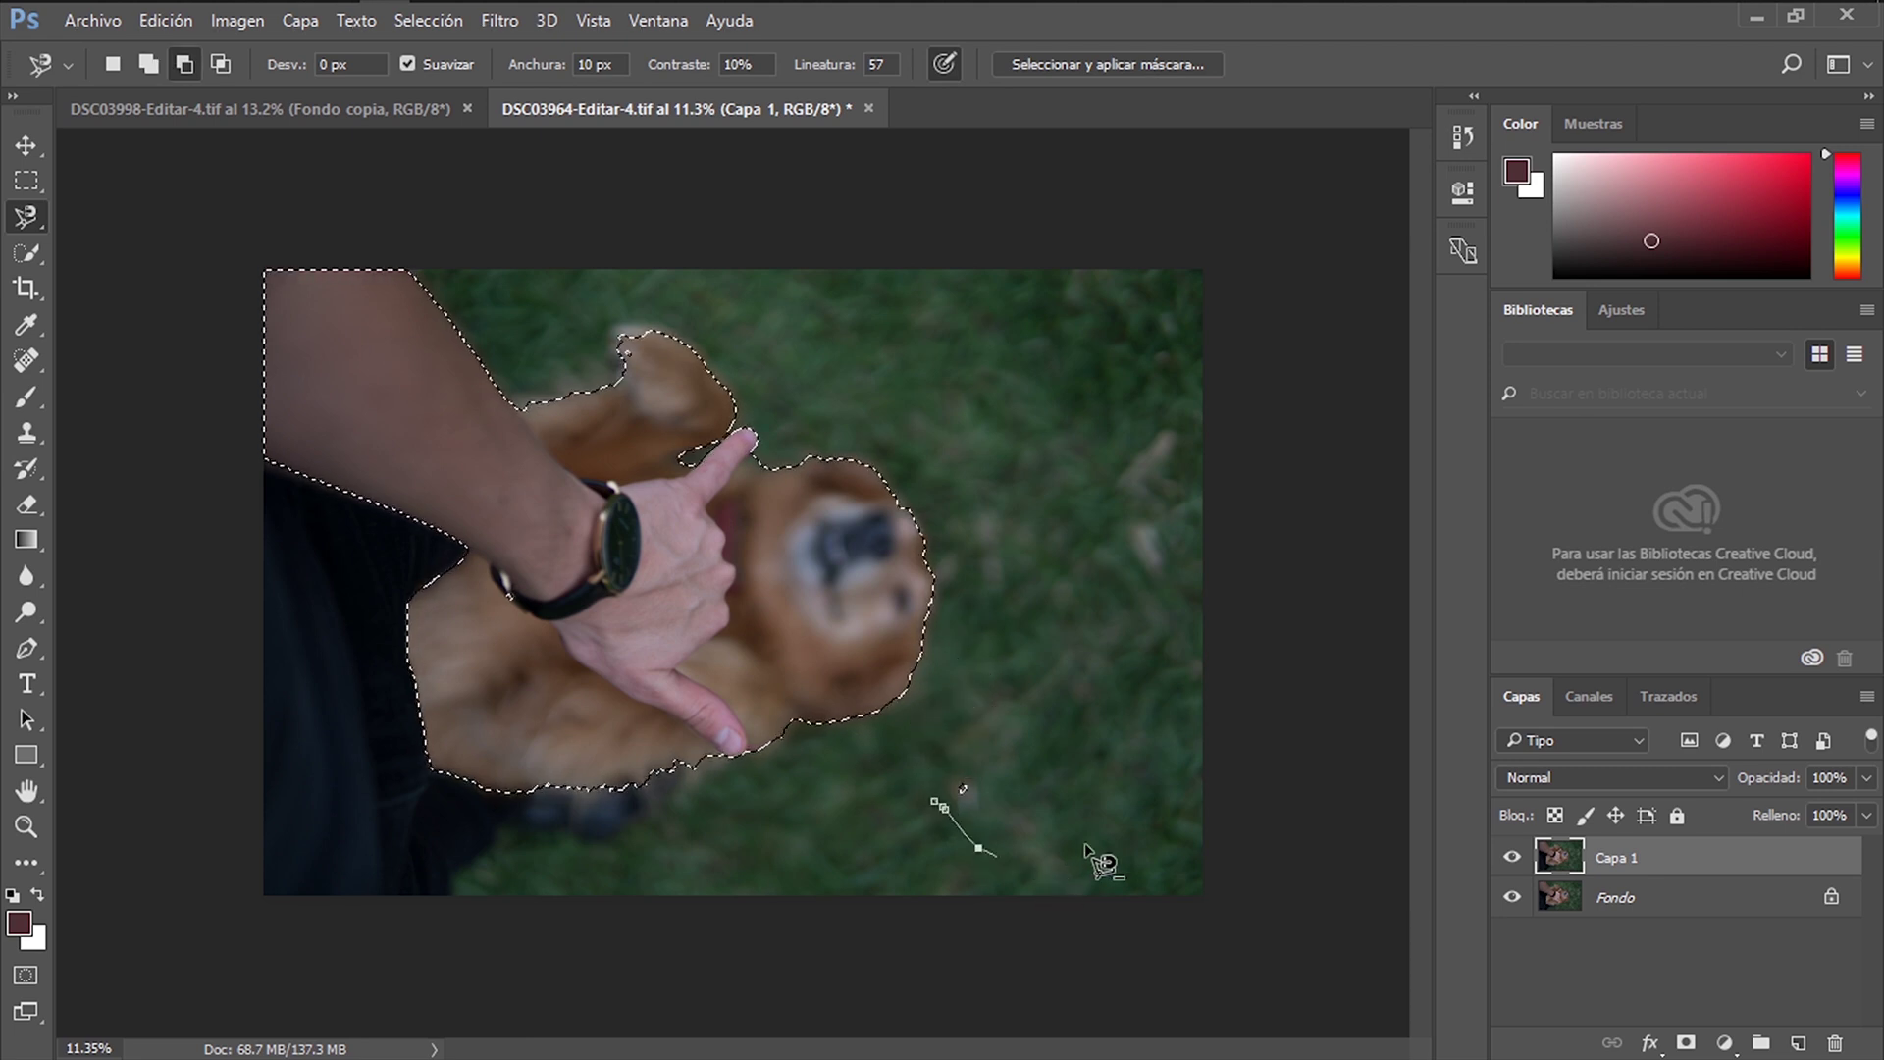
left_click(940, 738)
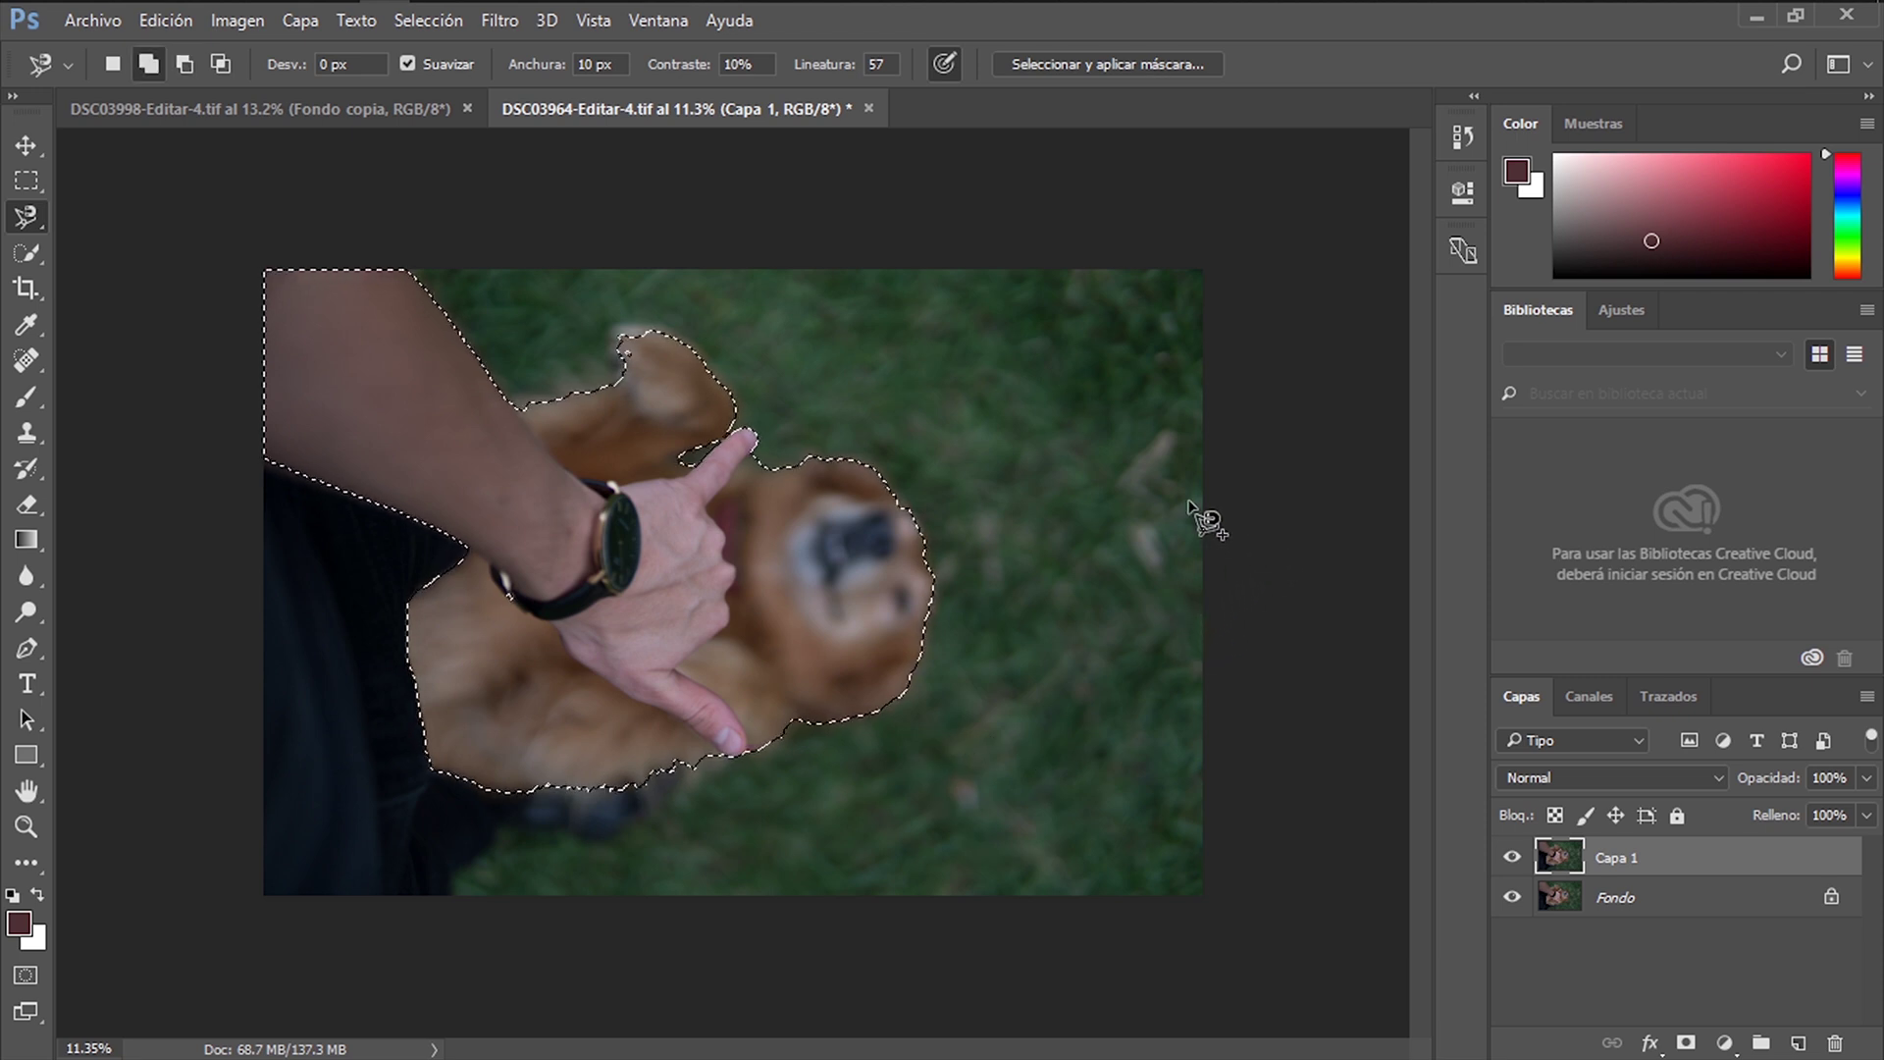
Invert the selection, add a Blanco y negro adjustment layer, and save the photo.
left_click(28, 180)
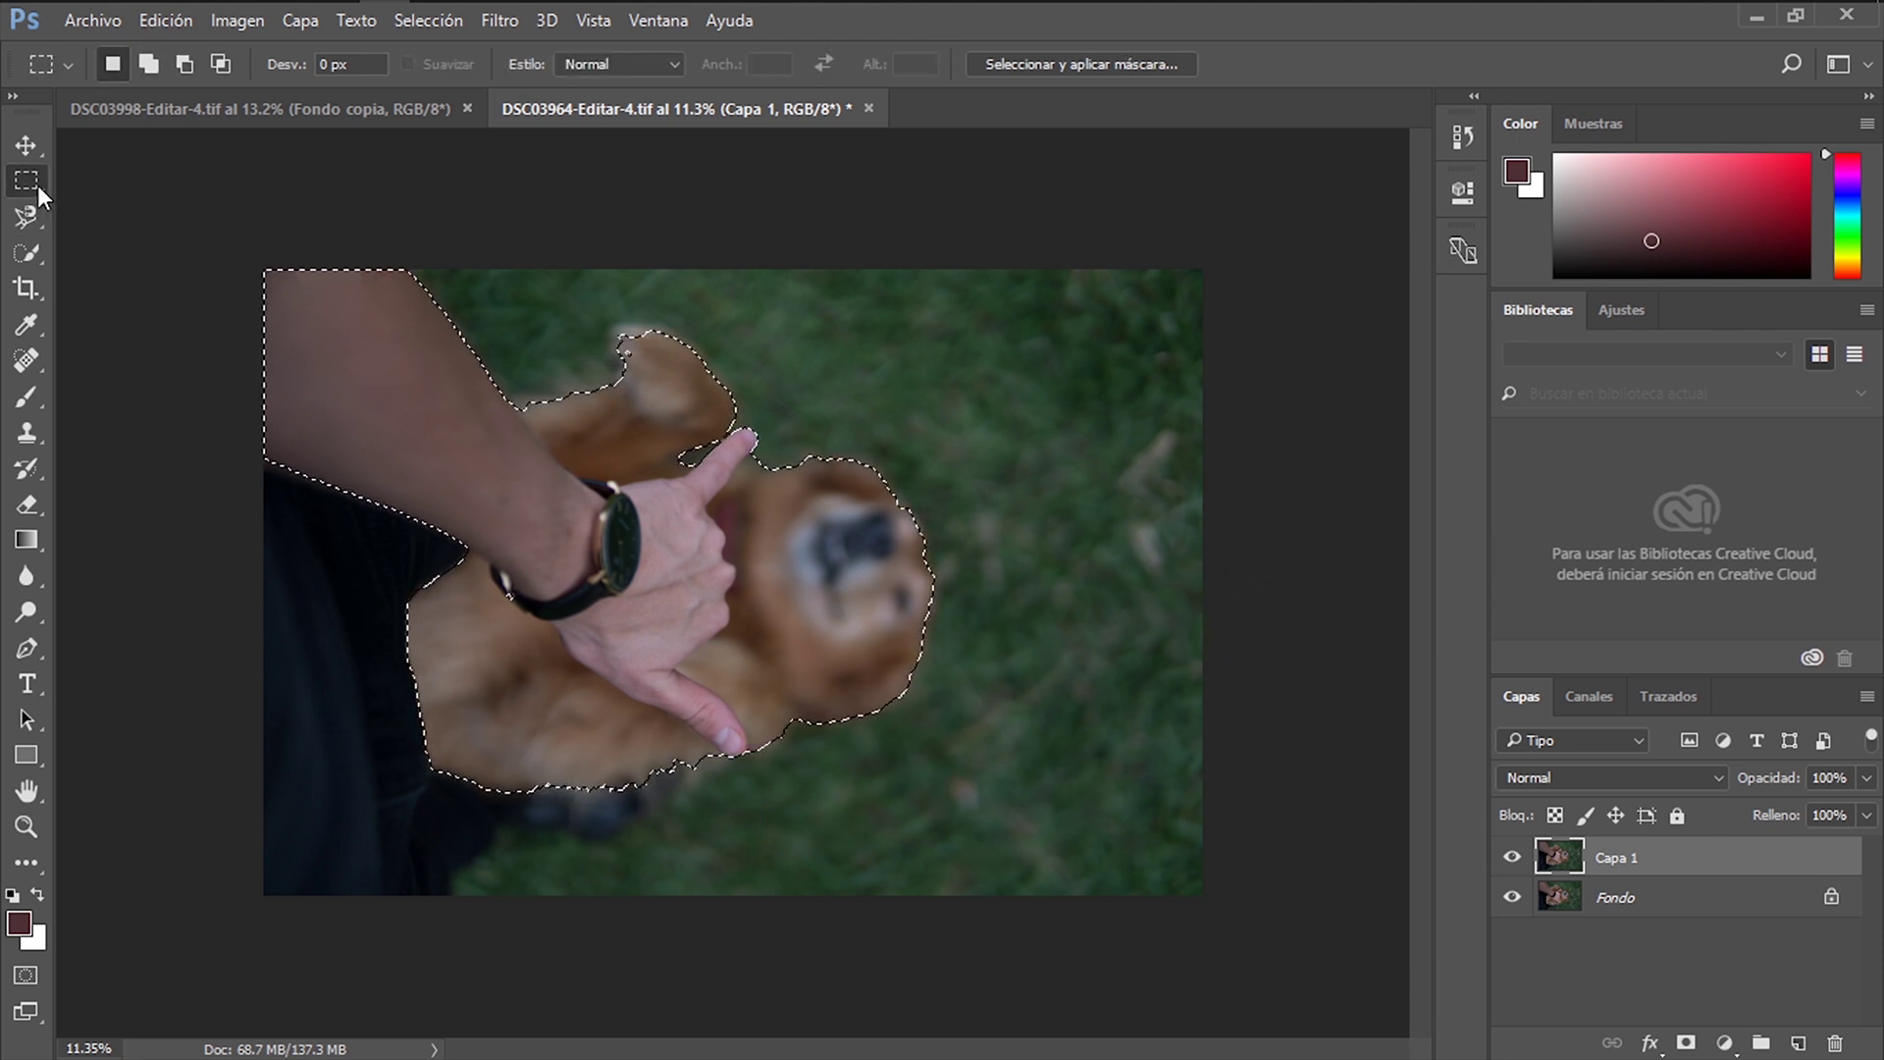
right_click(850, 574)
left_click(1023, 527)
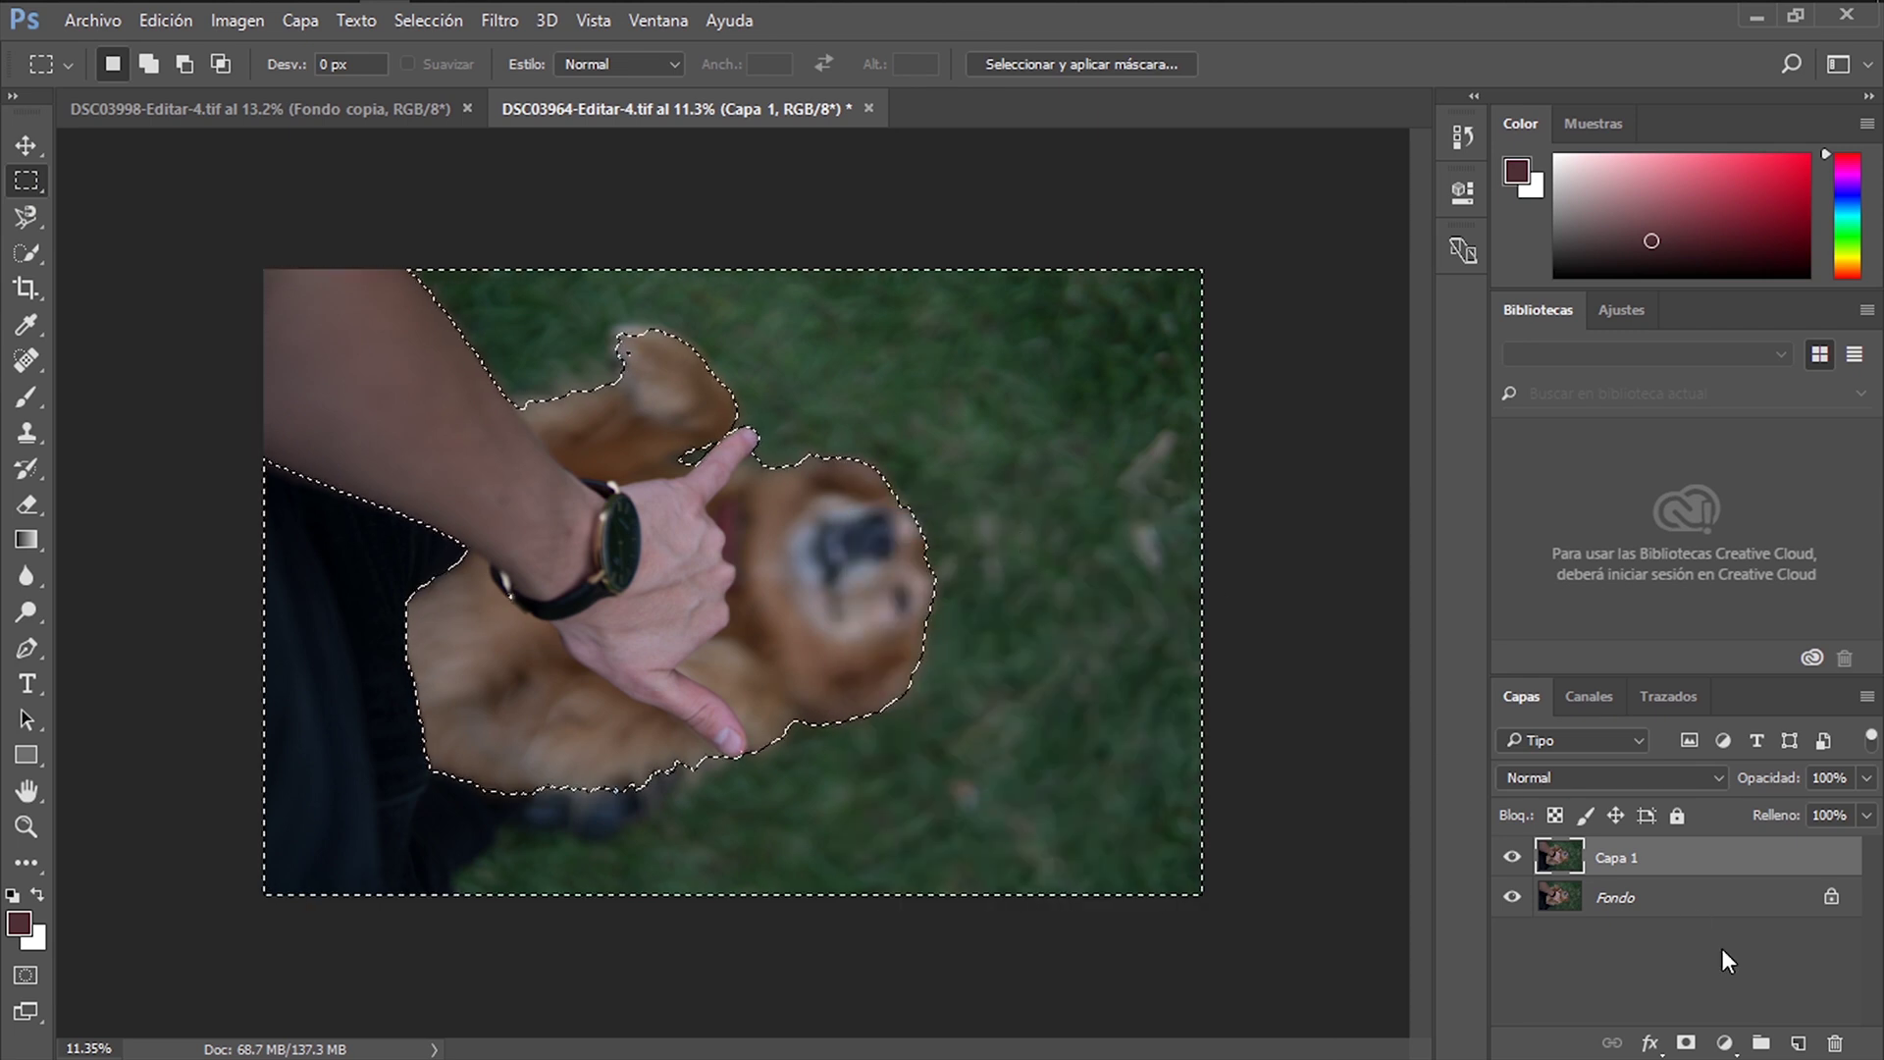
left_click(1724, 1043)
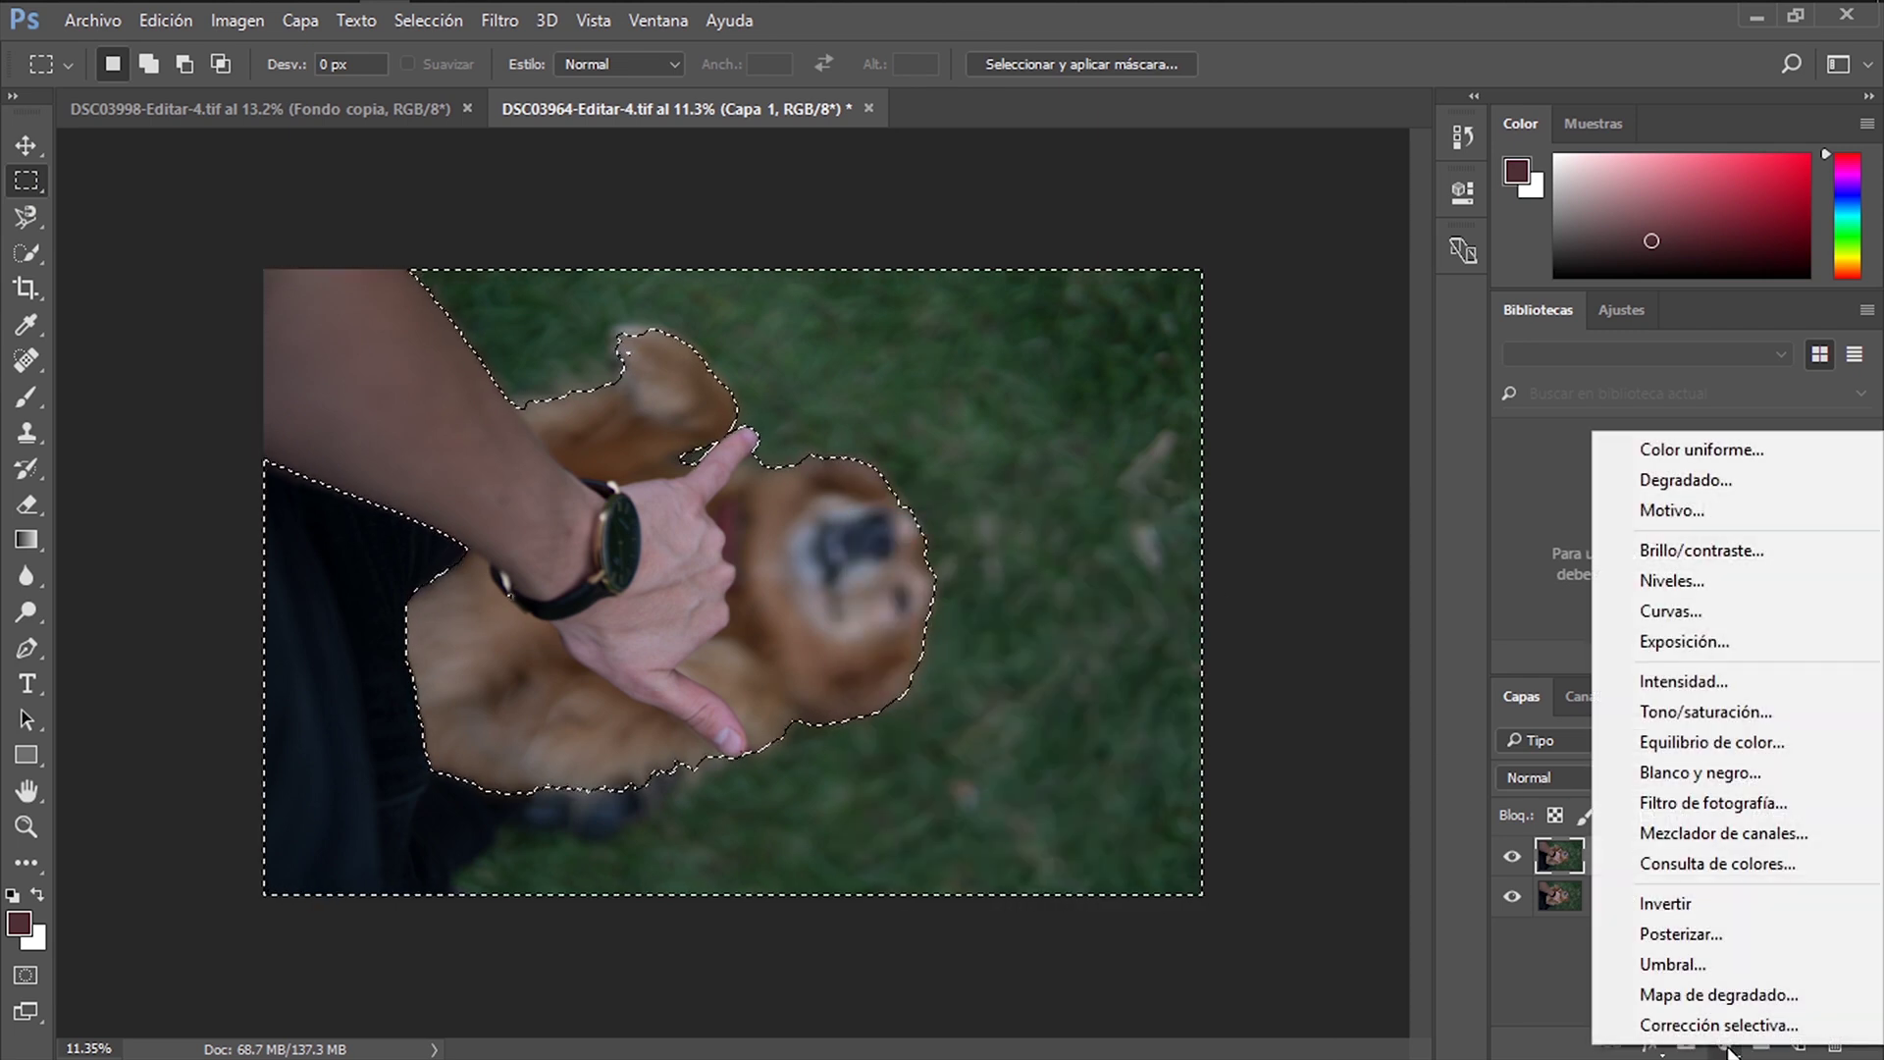
left_click(1755, 791)
left_click(1366, 210)
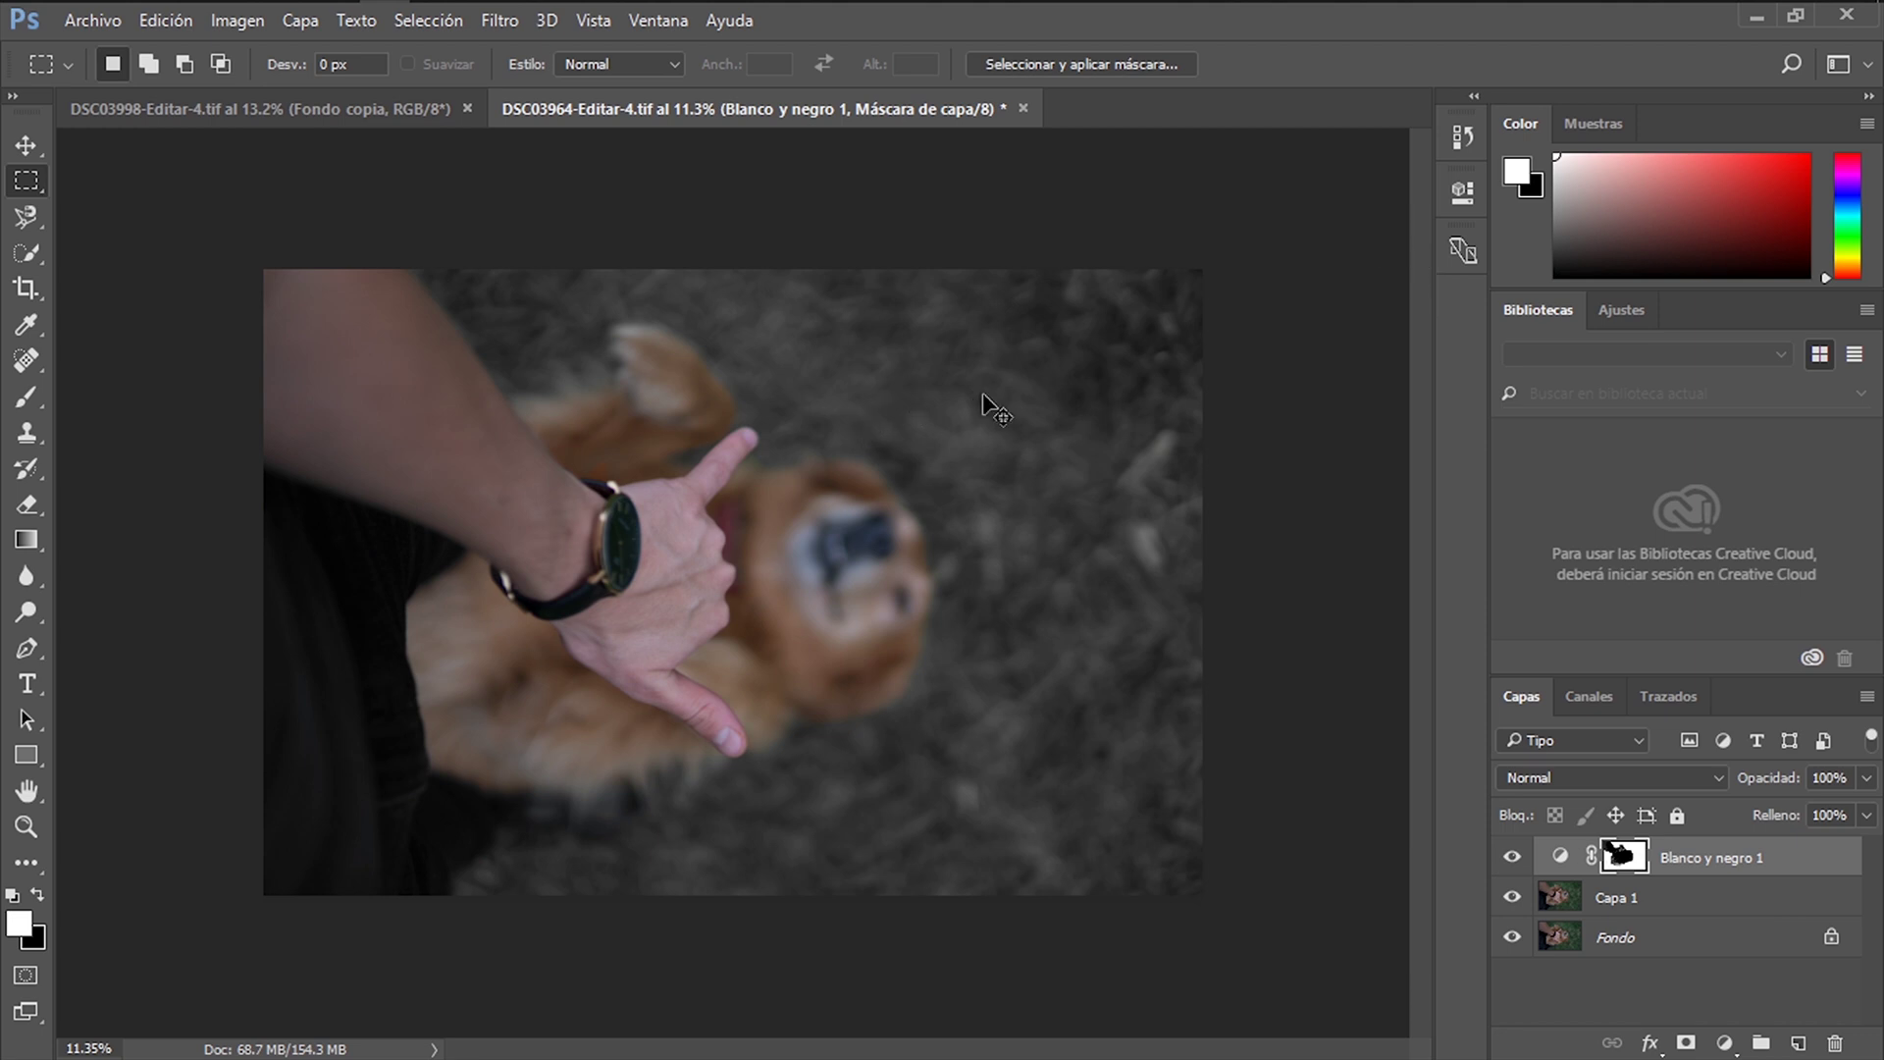
key("ctrl+s")
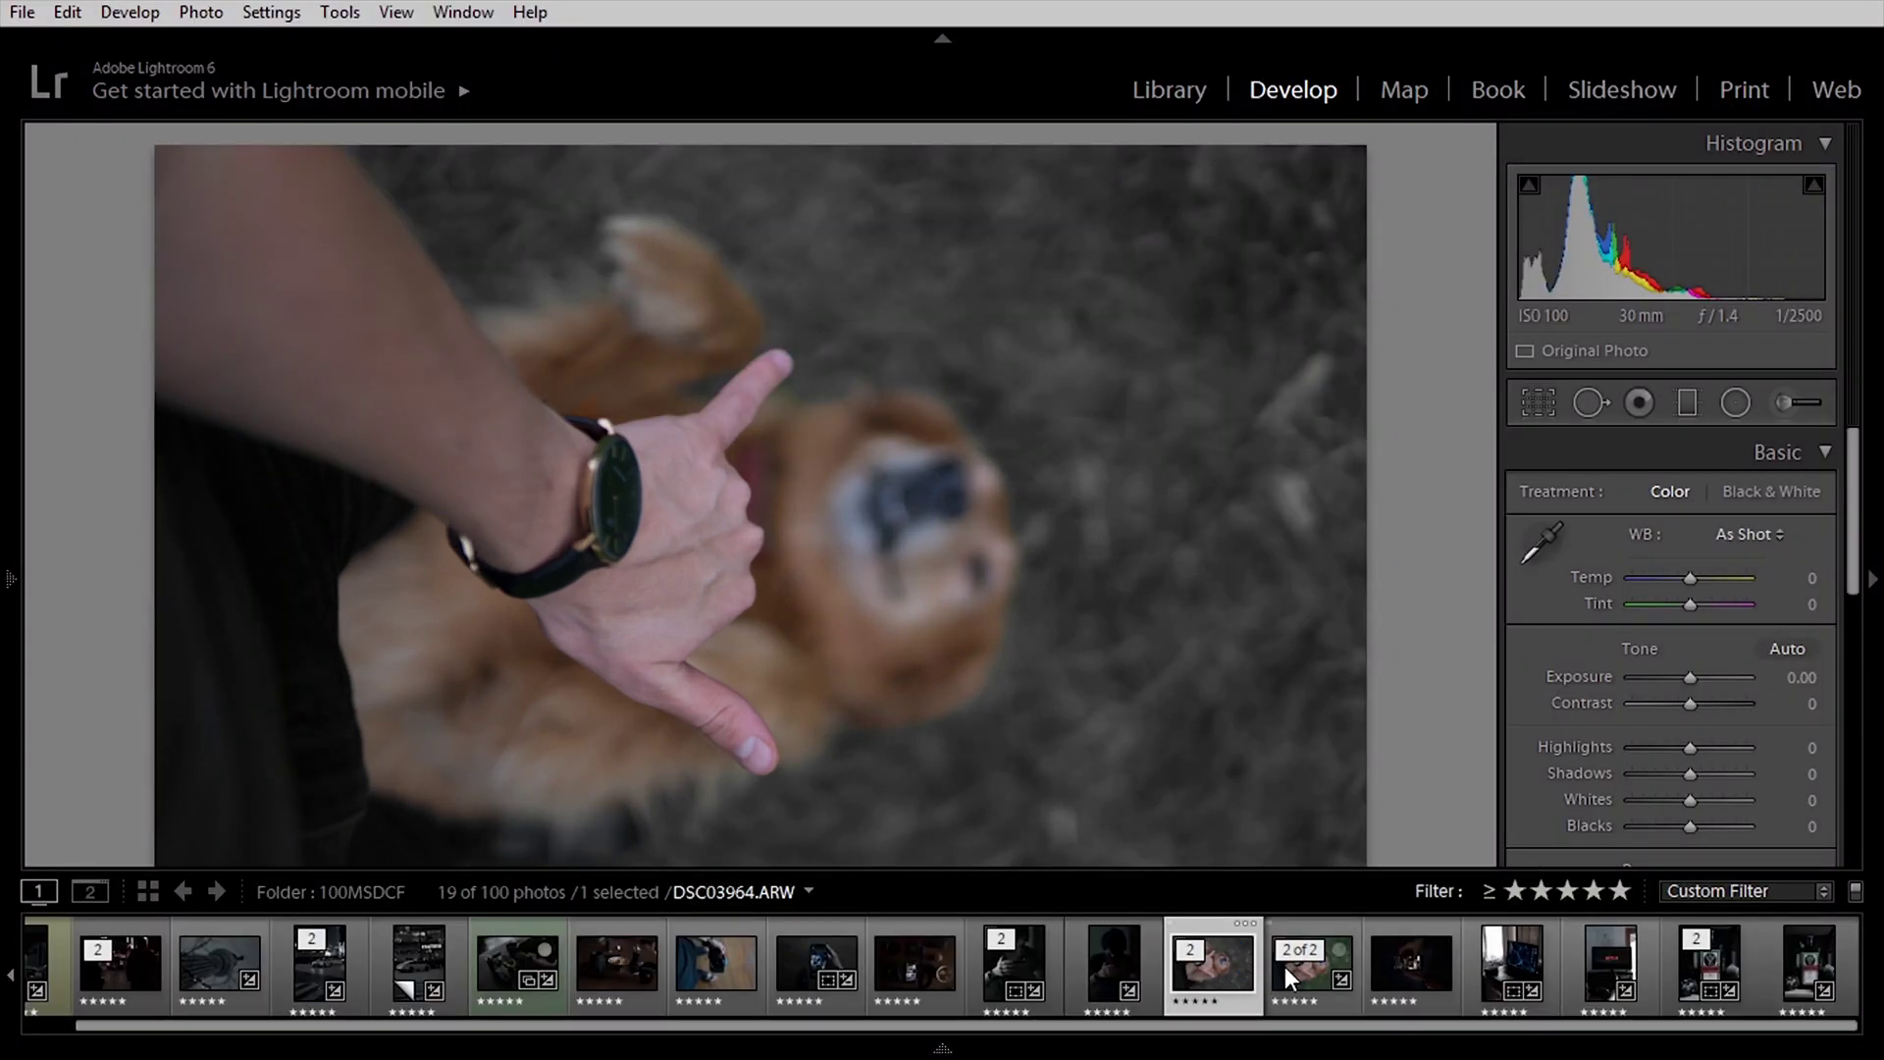
Apply the BLVCK PARIS user preset, then set Contrast +79, Clarity +55 and Blacks +7.
mouse_move(8, 450)
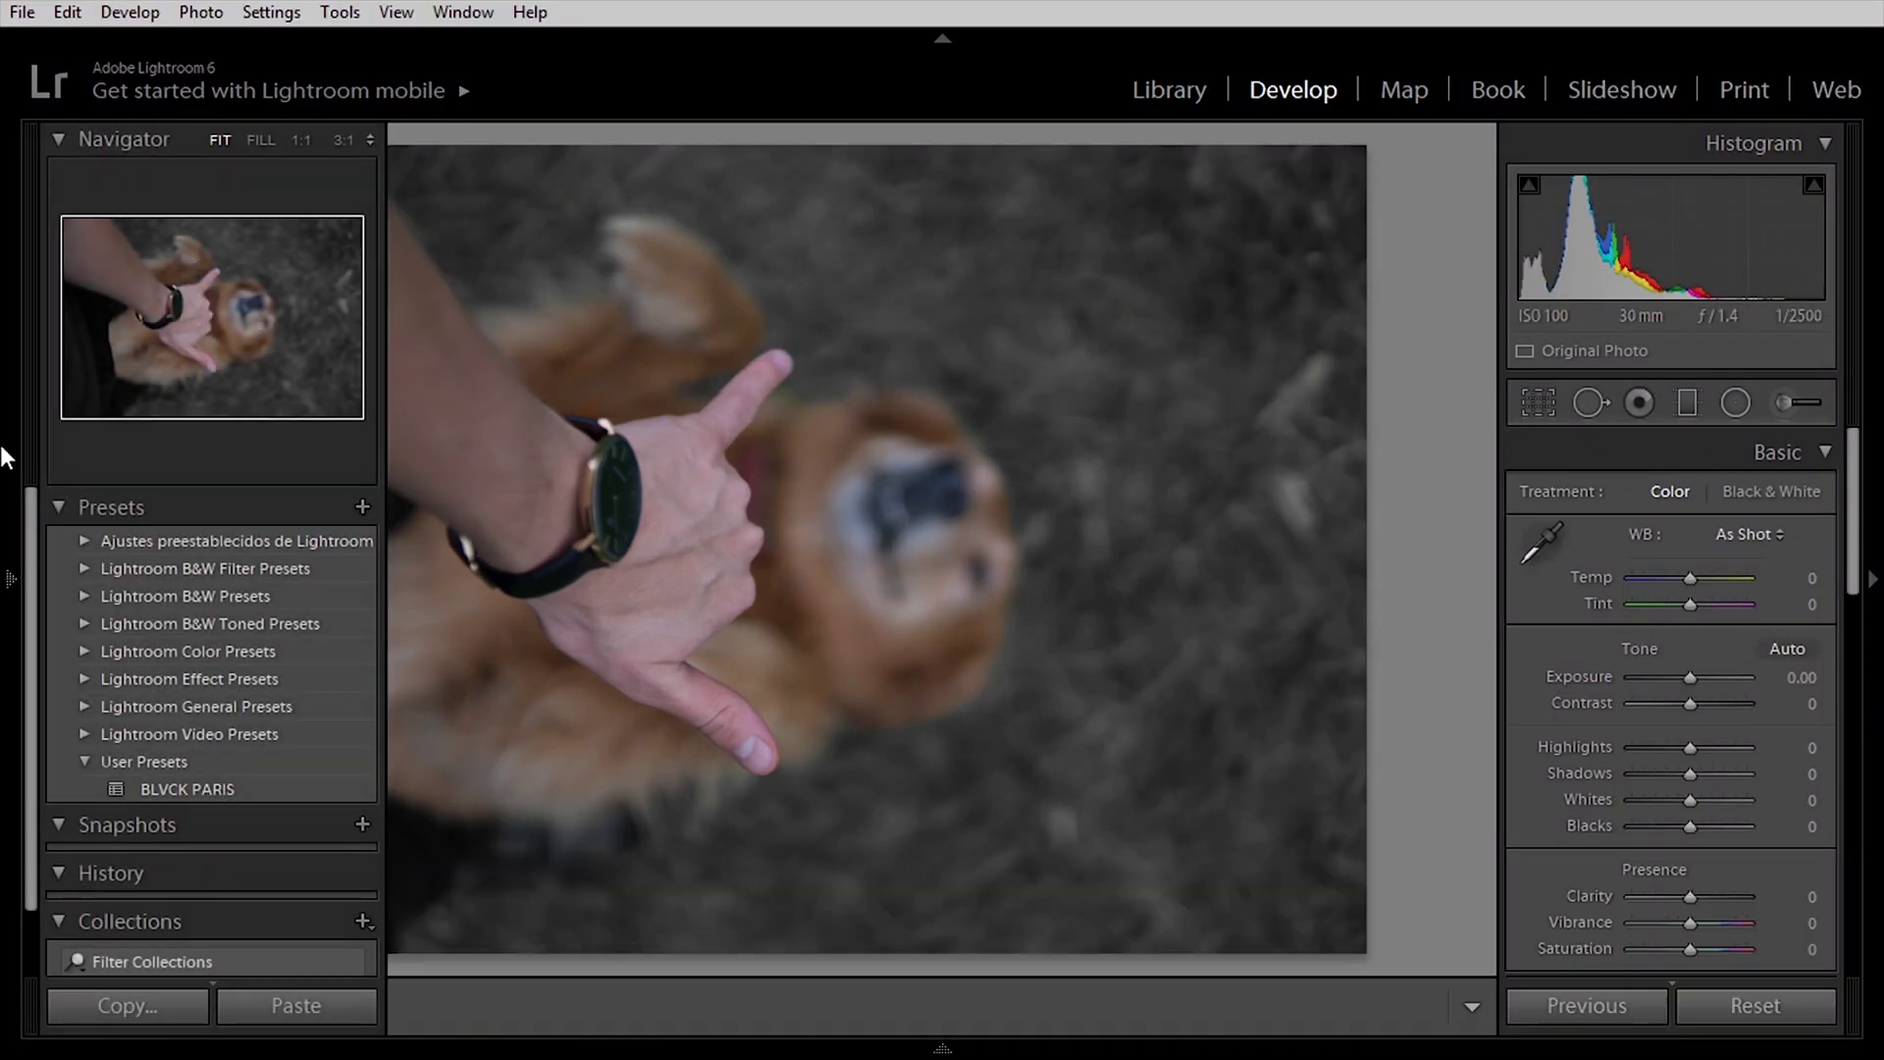
left_click(220, 788)
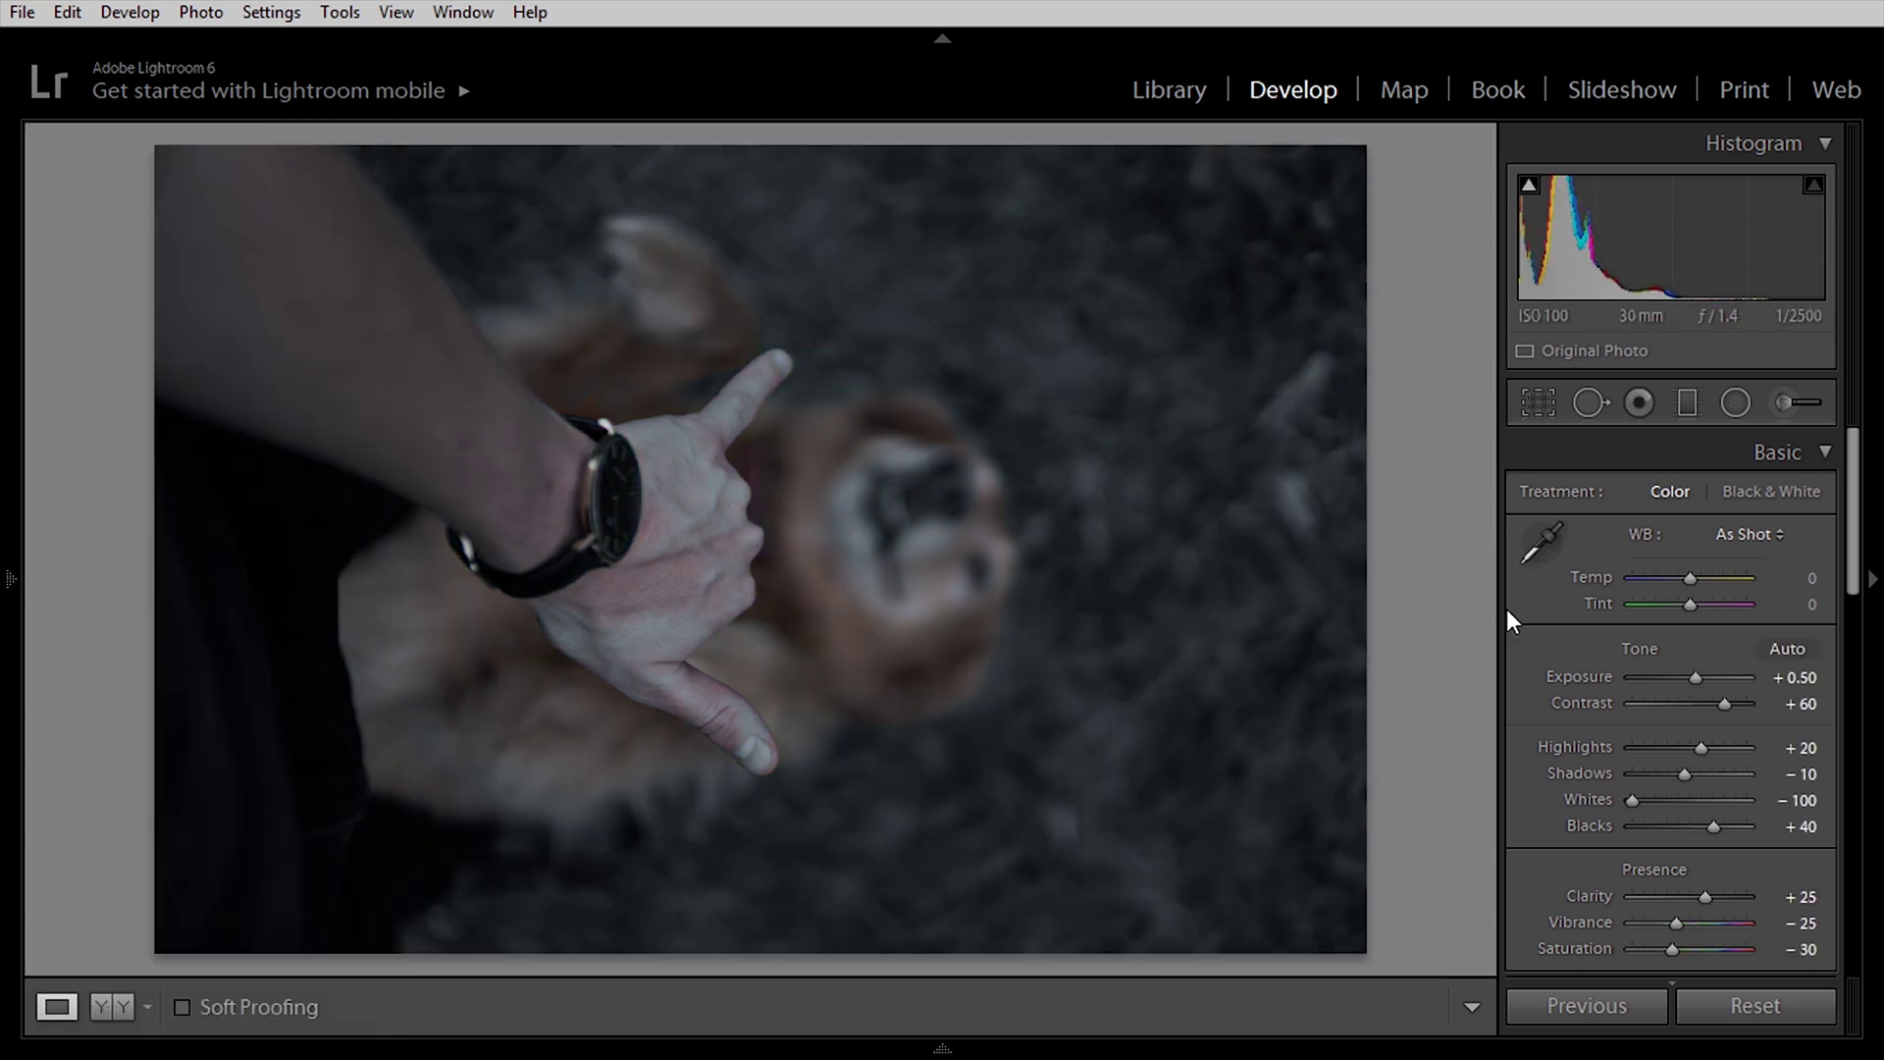
scroll(1851, 559, "down", 1)
left_click_drag(1725, 654, 1743, 665)
left_click_drag(1705, 846, 1722, 844)
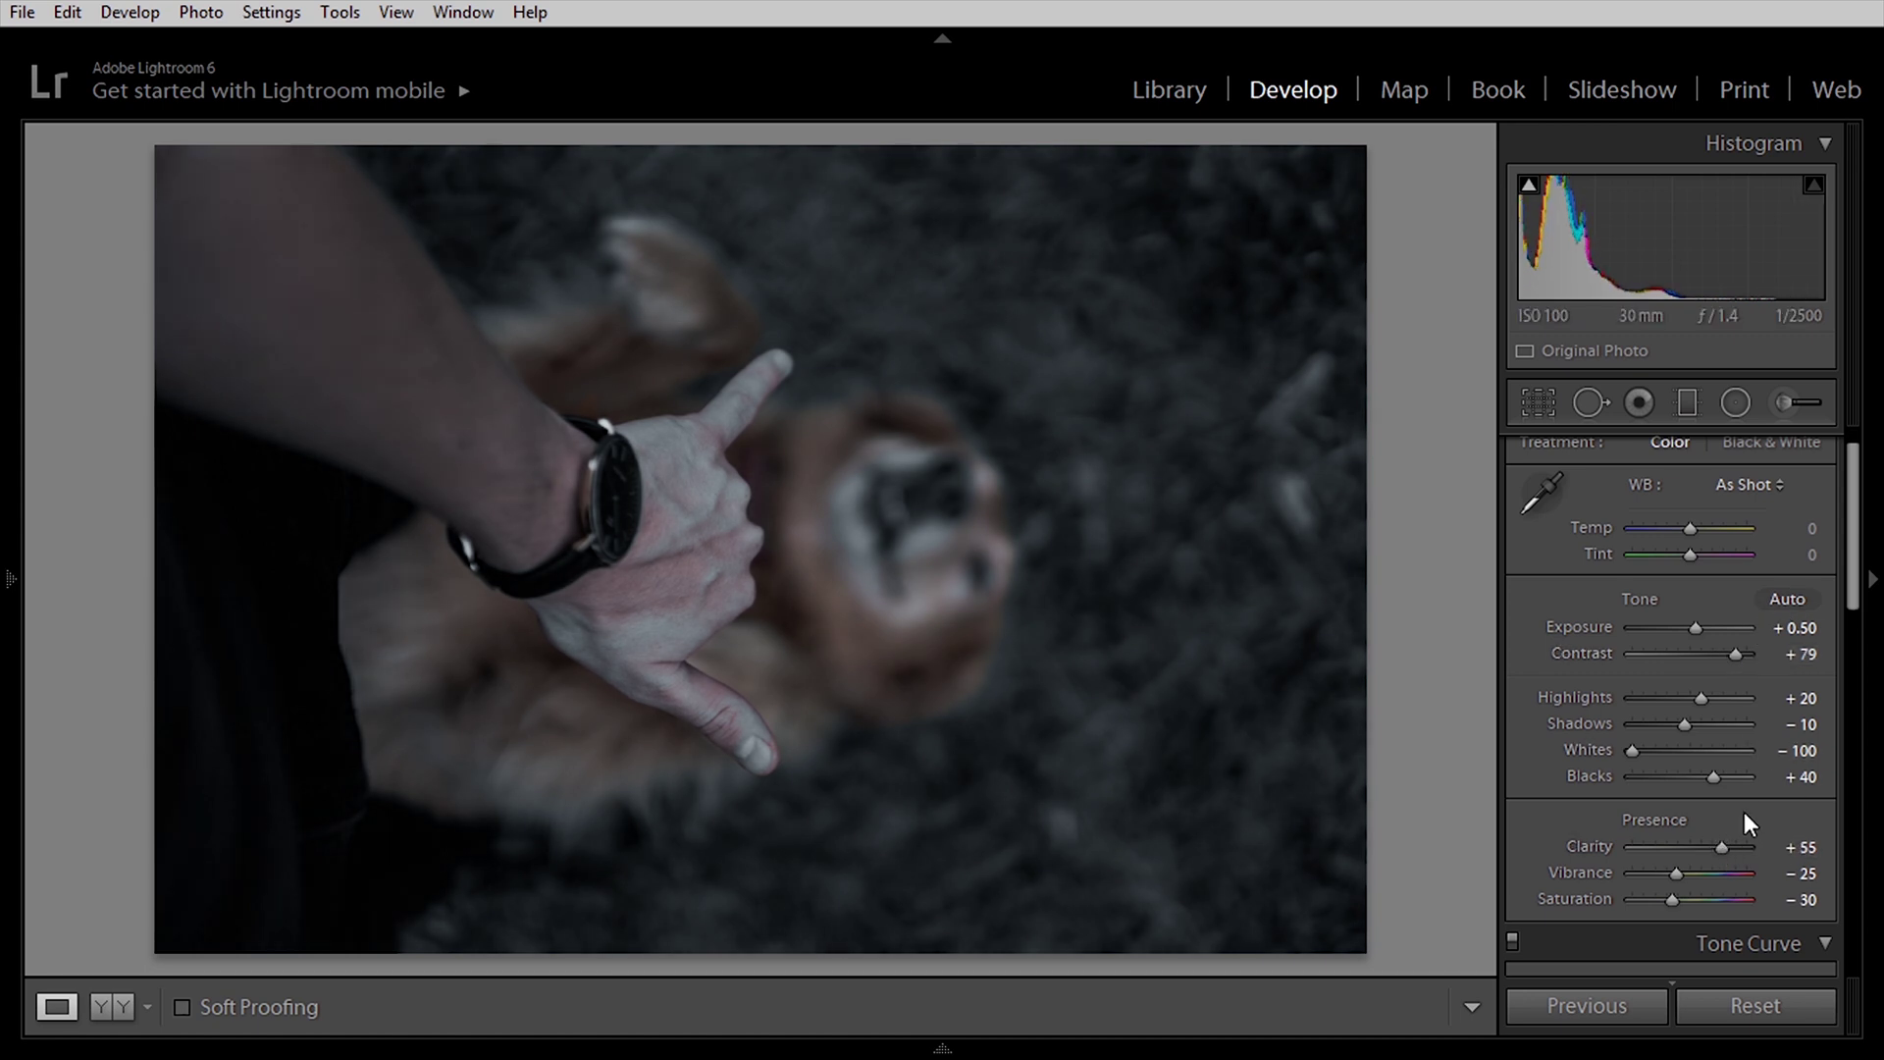
left_click_drag(1710, 781, 1691, 774)
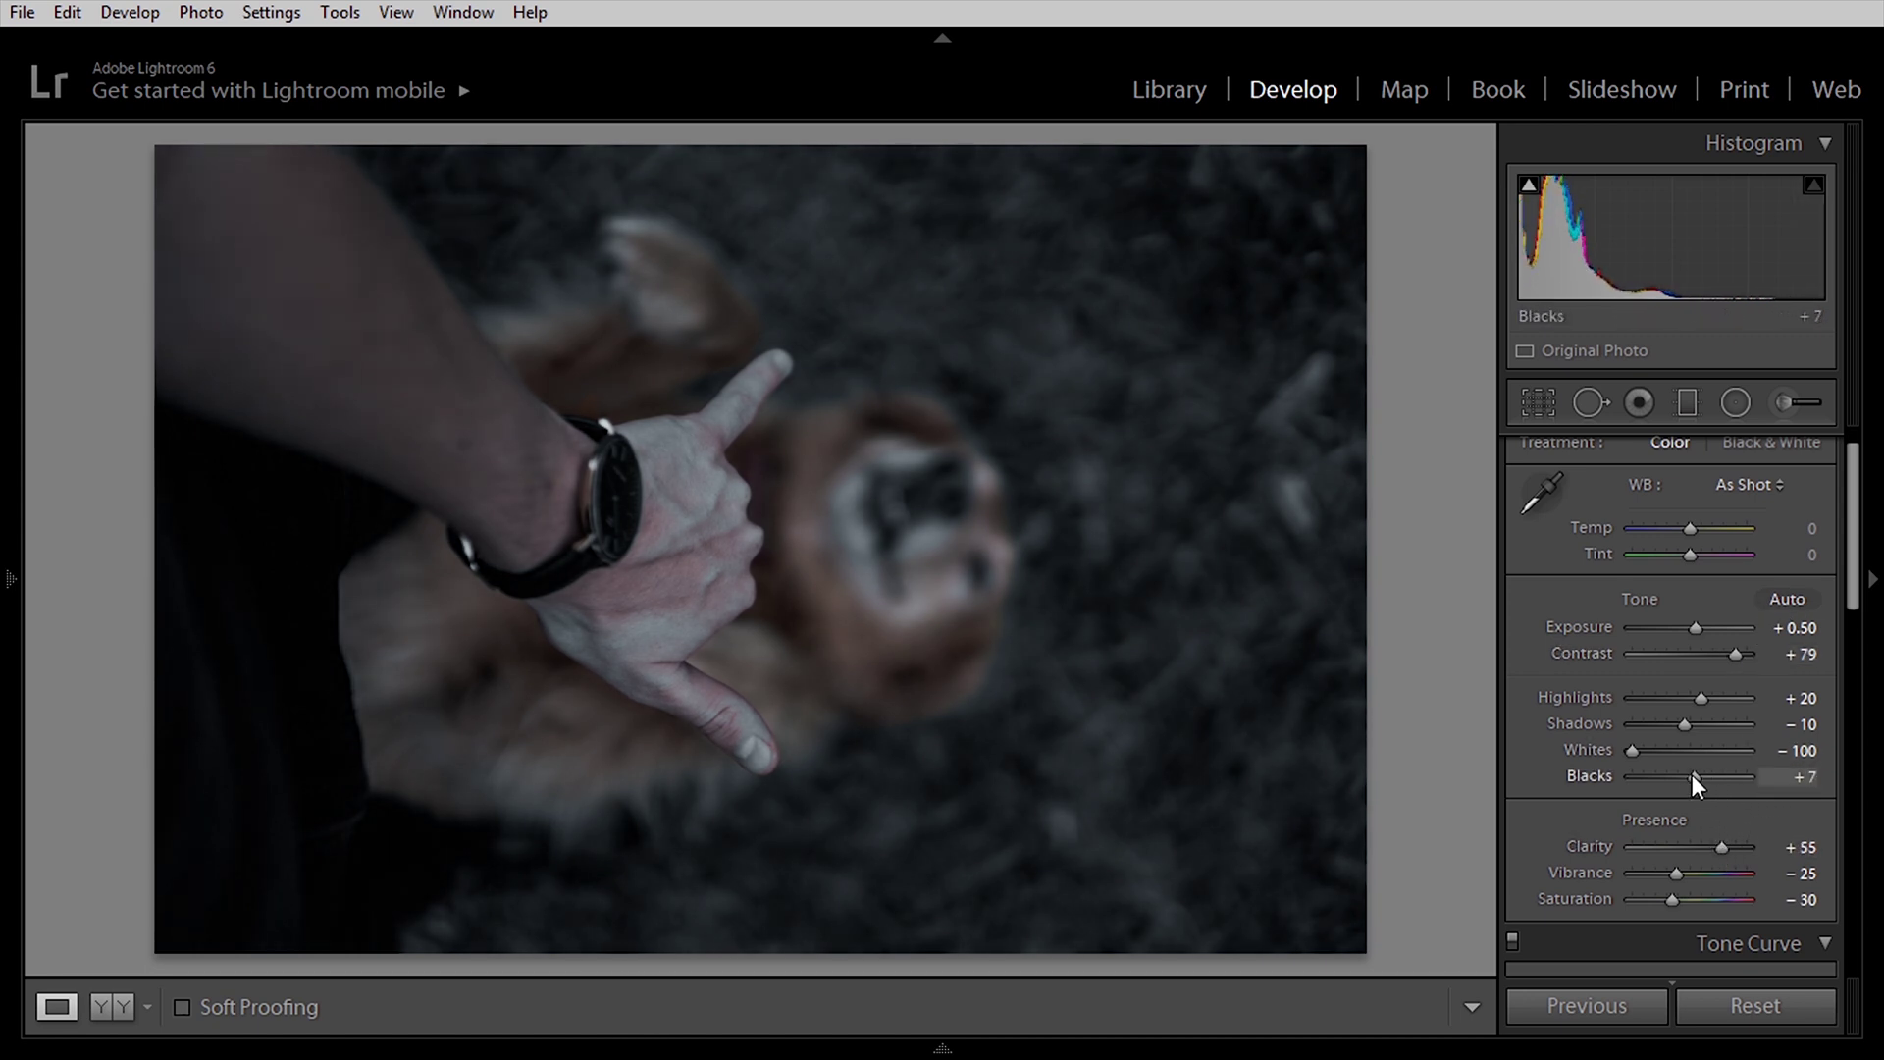